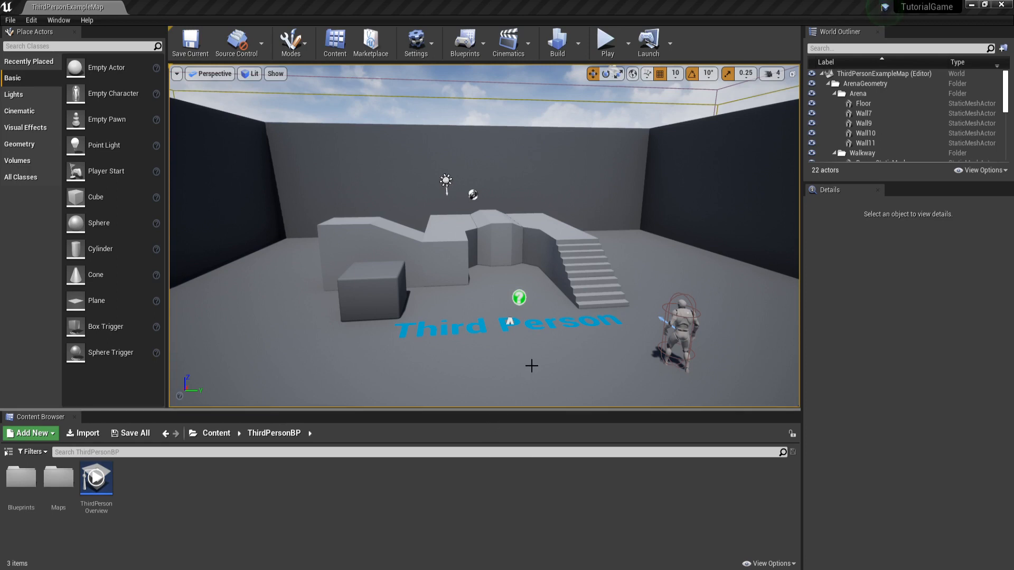
- Look around the third-person example level, including the stairs, the character and the floor text
right_drag(564, 370, 628, 396)
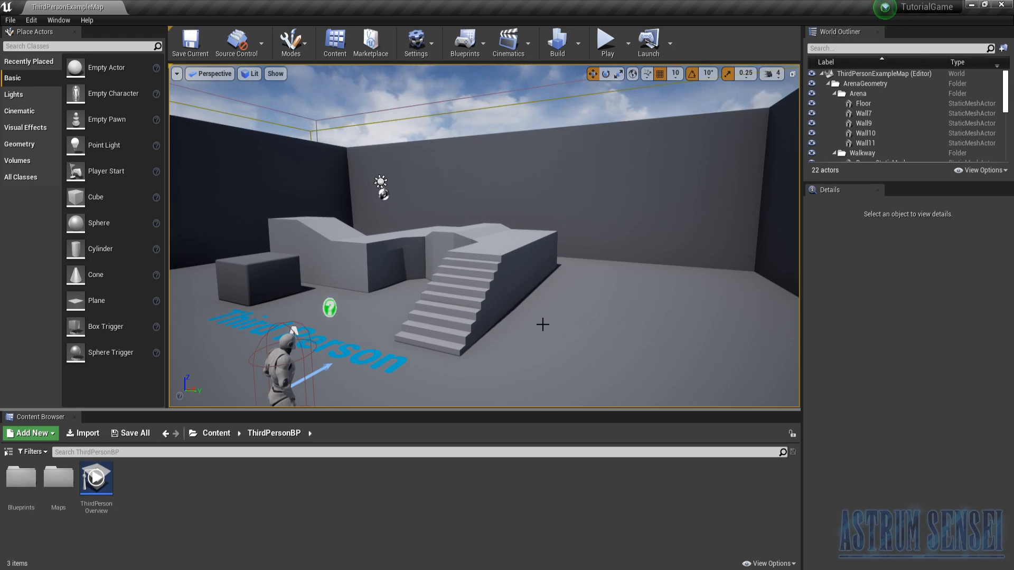
right_drag(386, 350, 451, 449)
key(w)
key(s)
key(w)
key(d)
right_drag(729, 317, 559, 253)
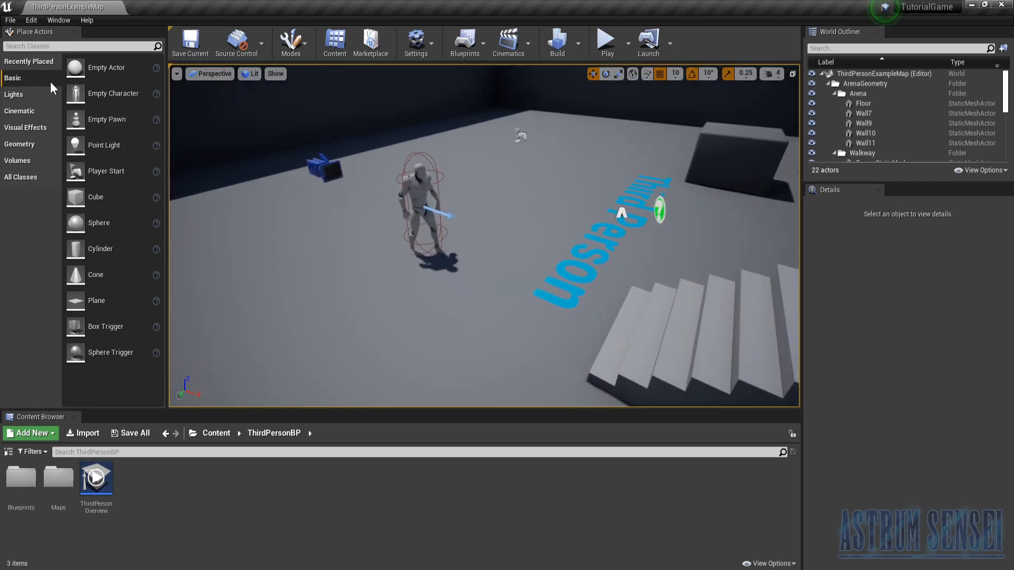
- Create a new level from the Default template and look over its floor and sky
click(16, 19)
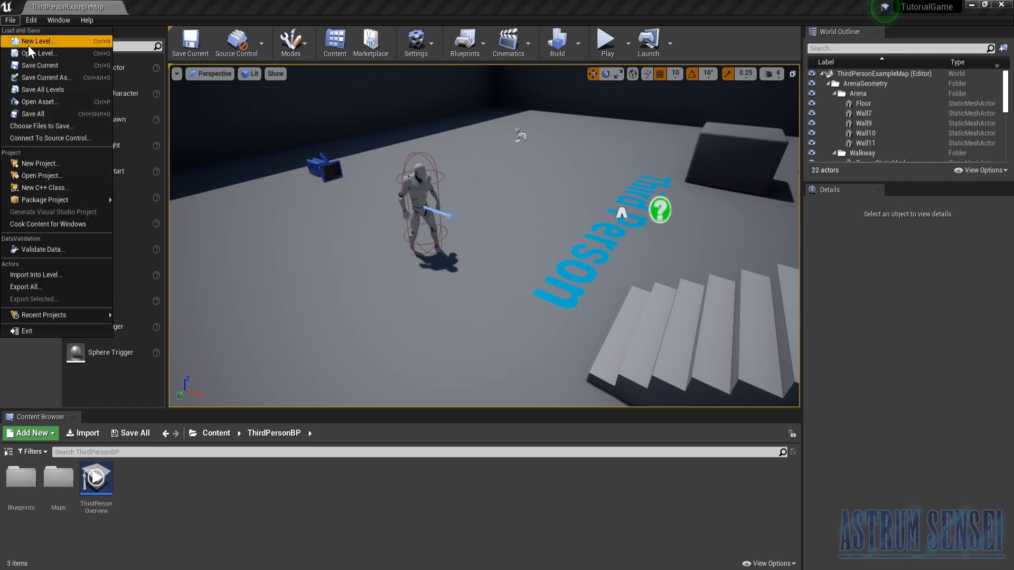
click(25, 43)
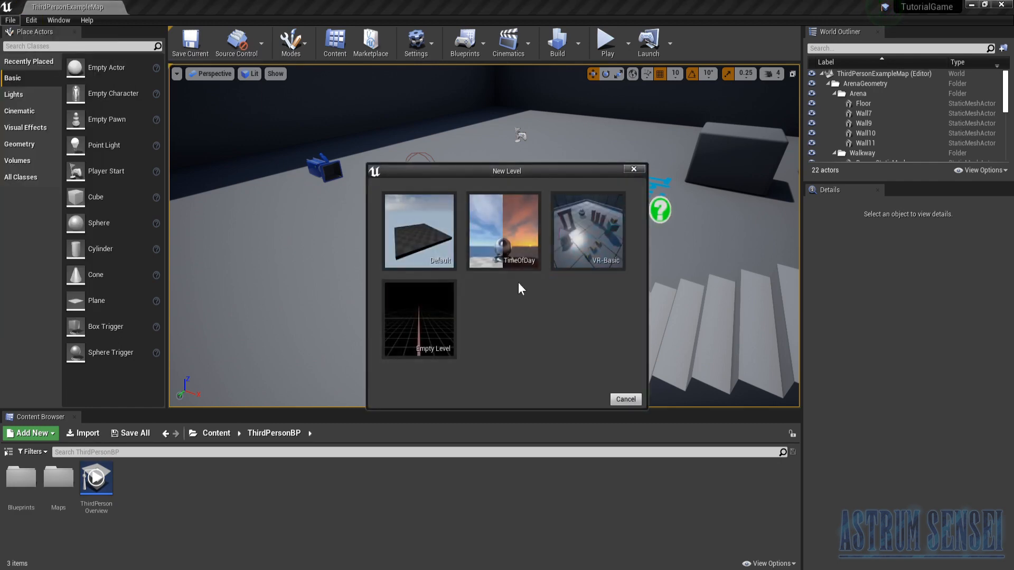
click(430, 227)
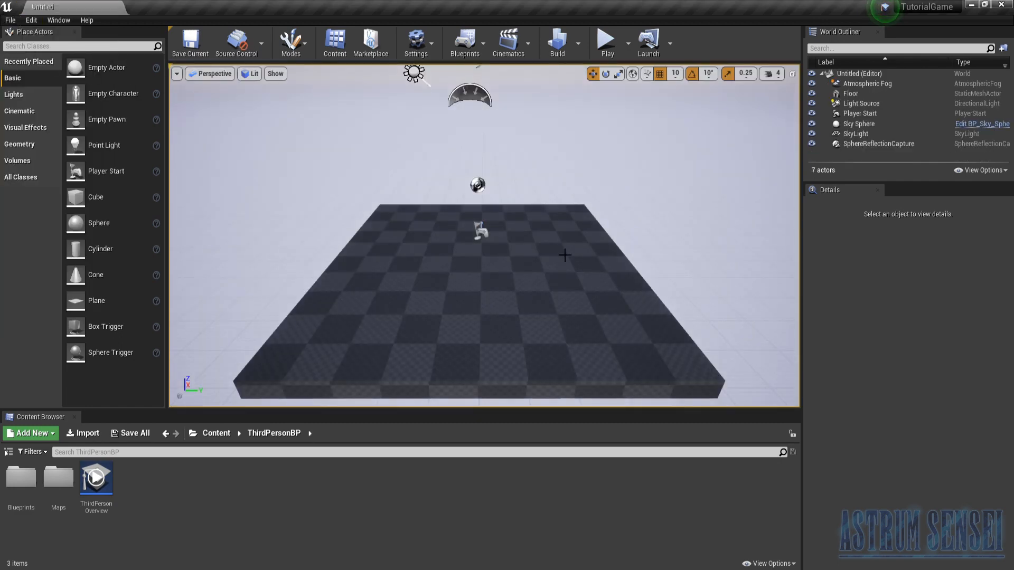
right_drag(448, 248, 448, 148)
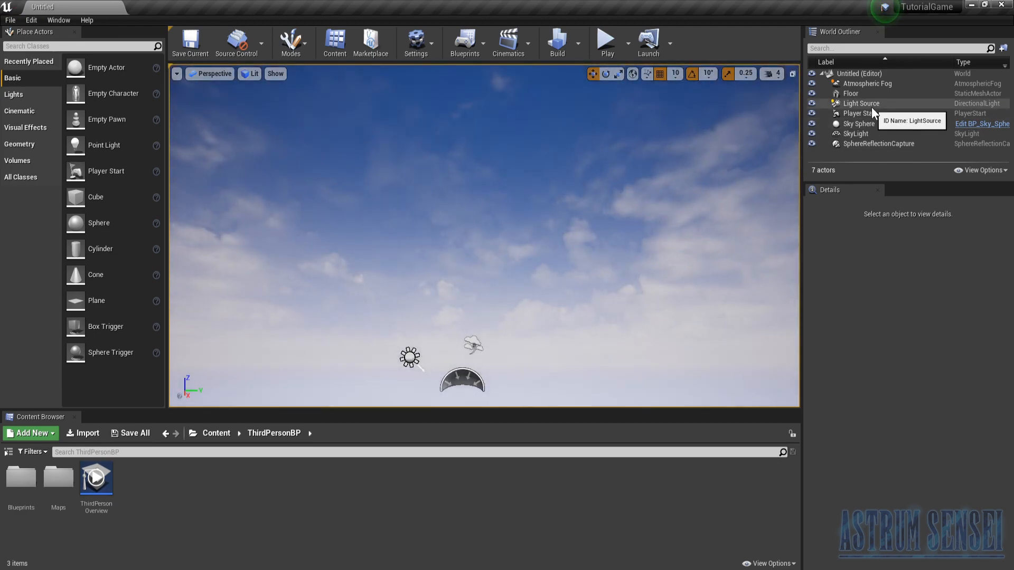
right_drag(634, 211, 638, 220)
right_drag(559, 259, 554, 359)
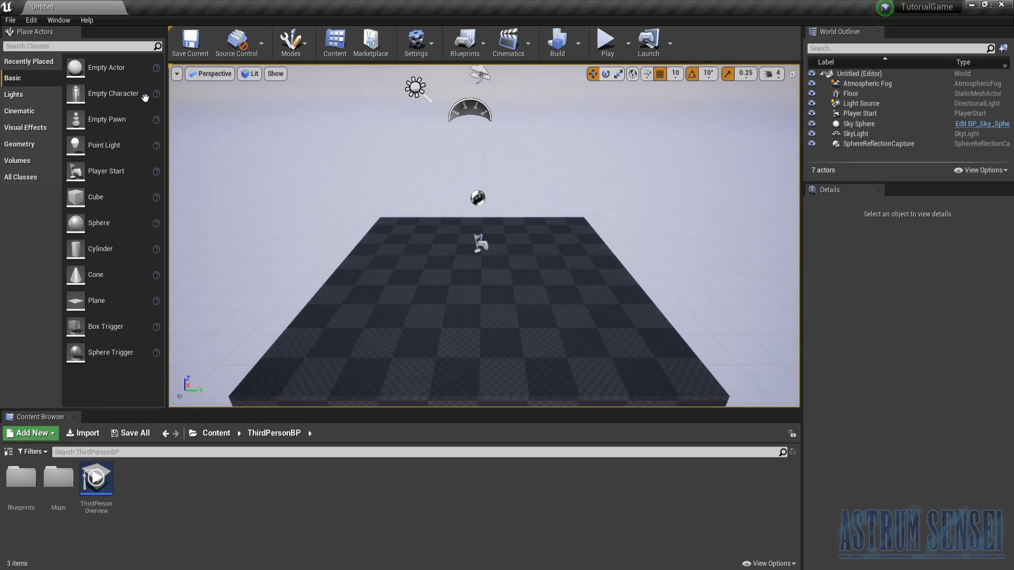
click(10, 20)
click(32, 37)
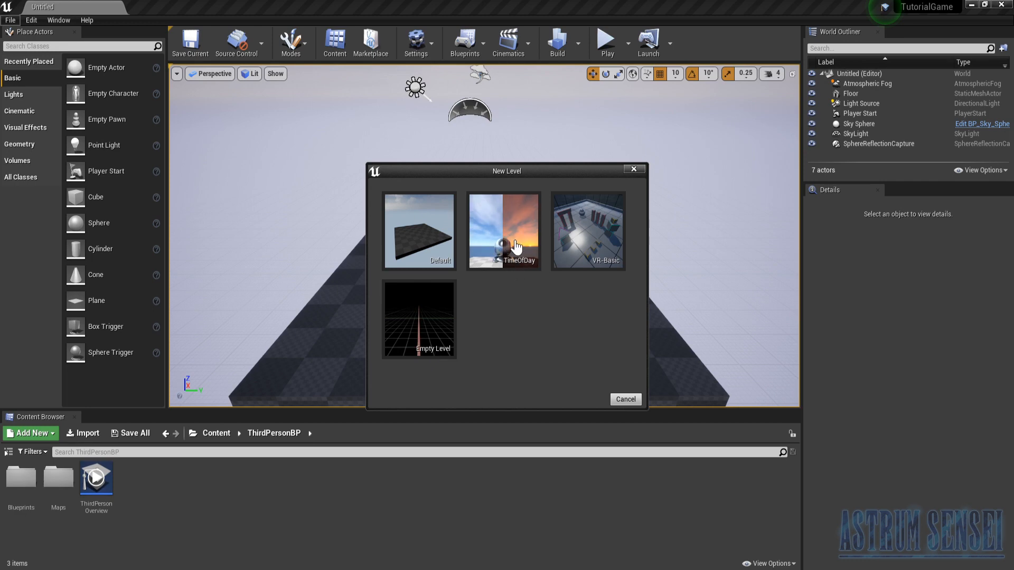
click(634, 169)
- Play the new level in the viewport, run the character off the floor's edge, and stop the play session
right_drag(465, 335, 482, 294)
key(s)
key(w)
key(d)
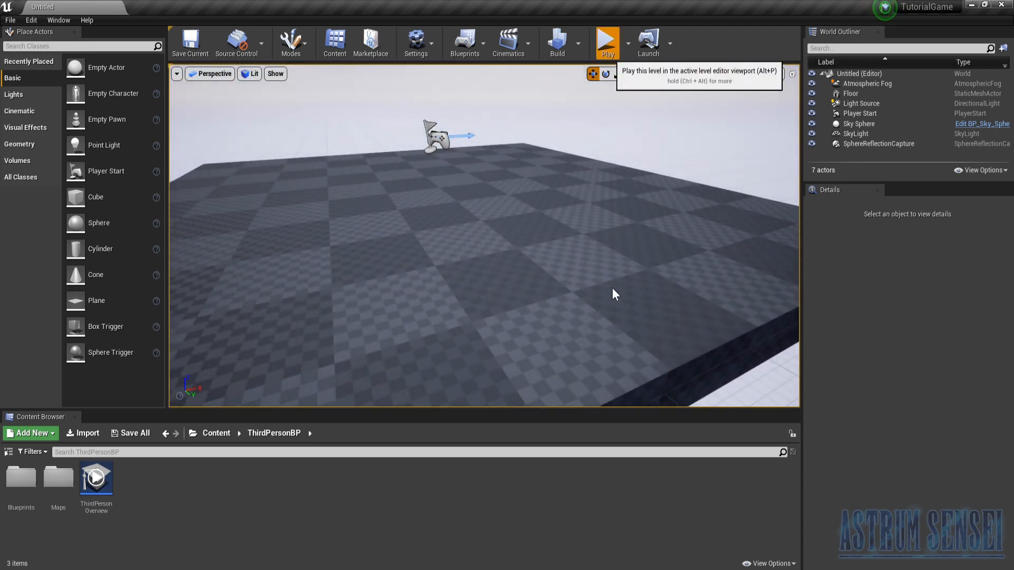
key(alt+p)
key(w)
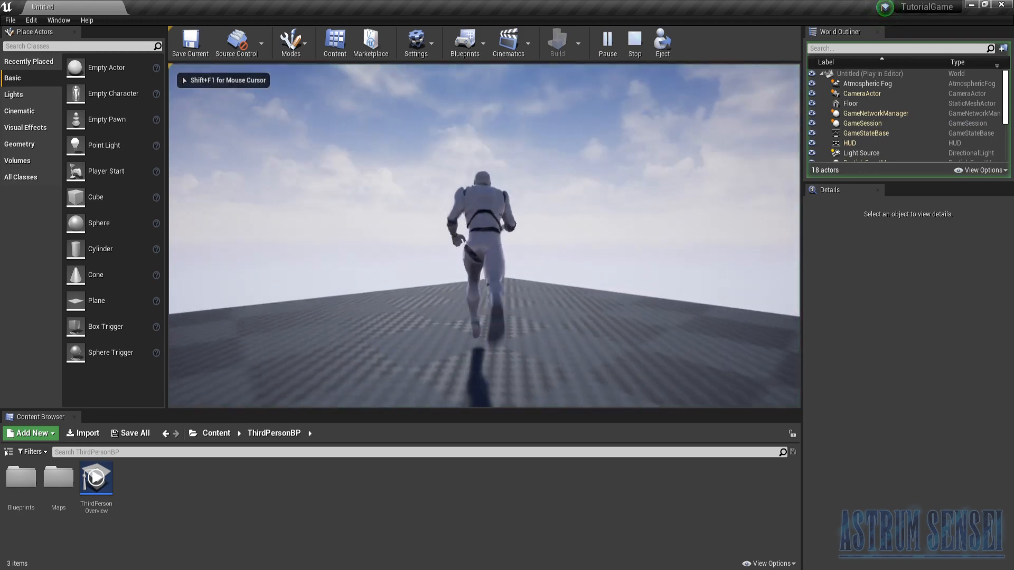
key(w)
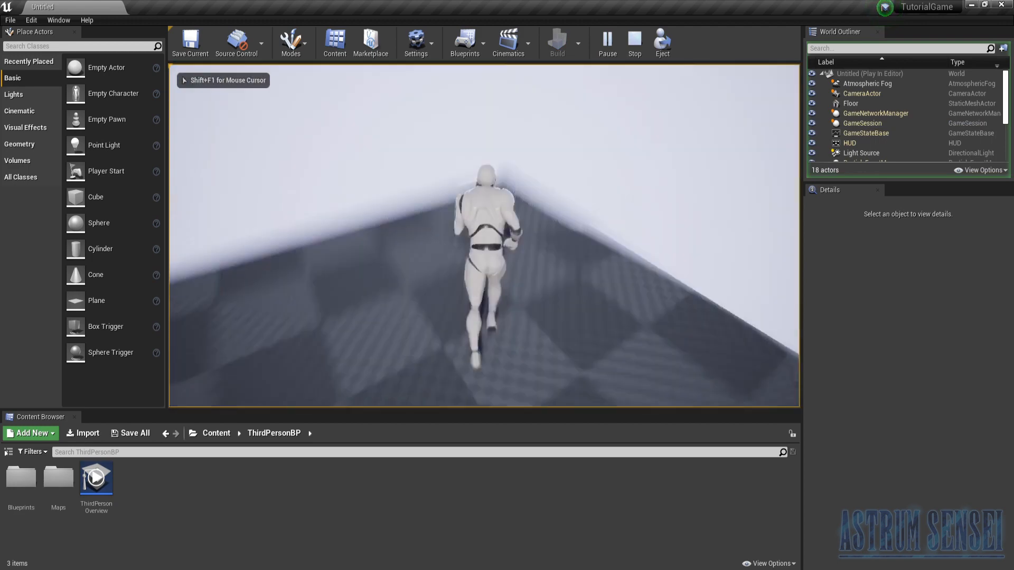
key(w)
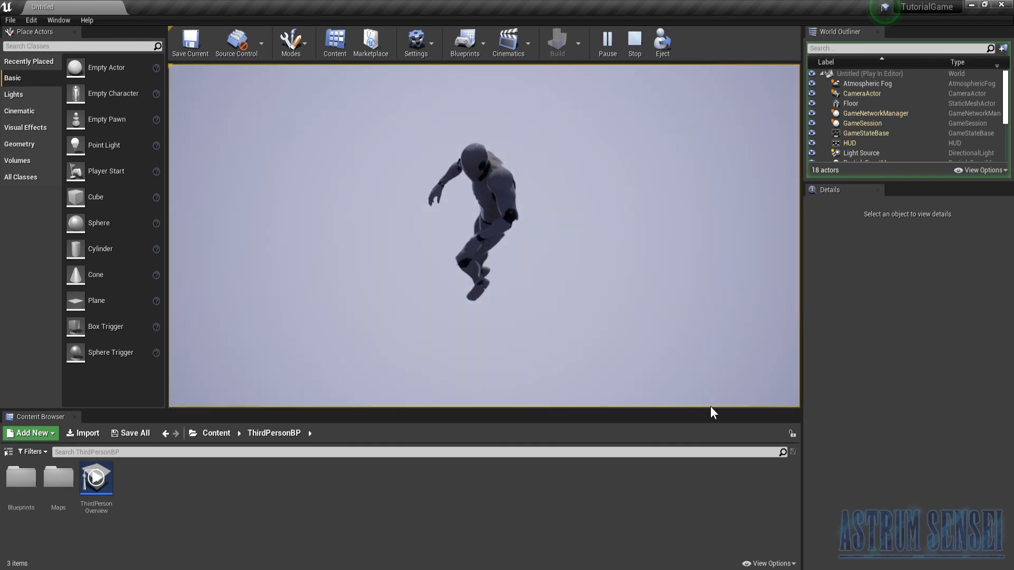
key(Escape)
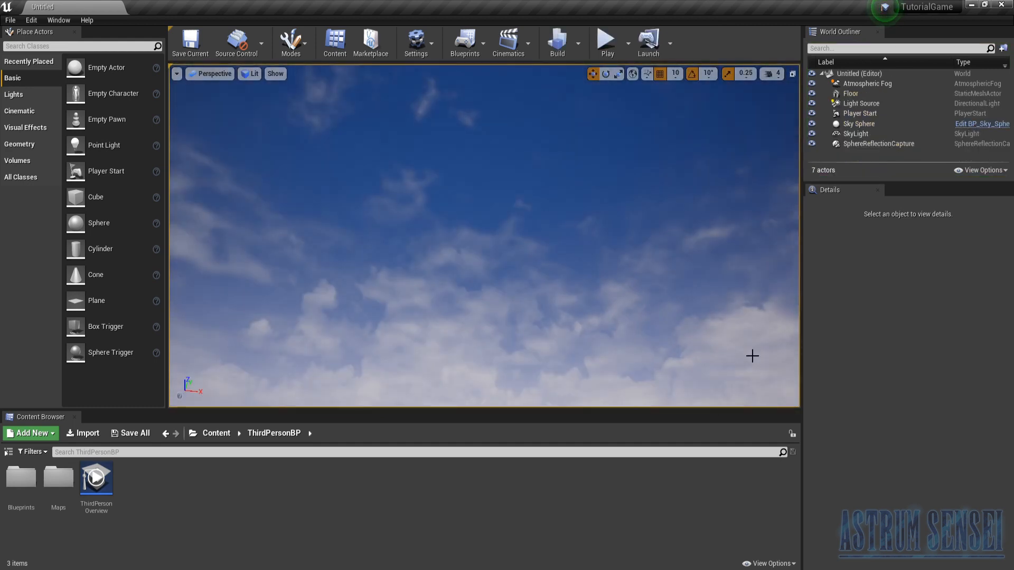
- Set the viewport camera speed to 8 and fly around to find the distant floor
right_drag(752, 355, 505, 238)
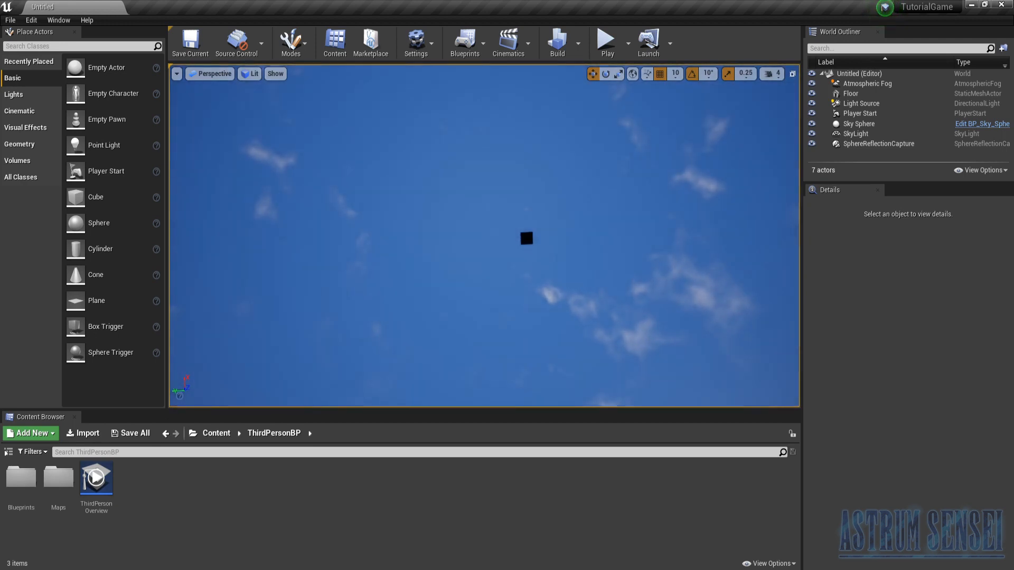
right_drag(622, 281, 492, 181)
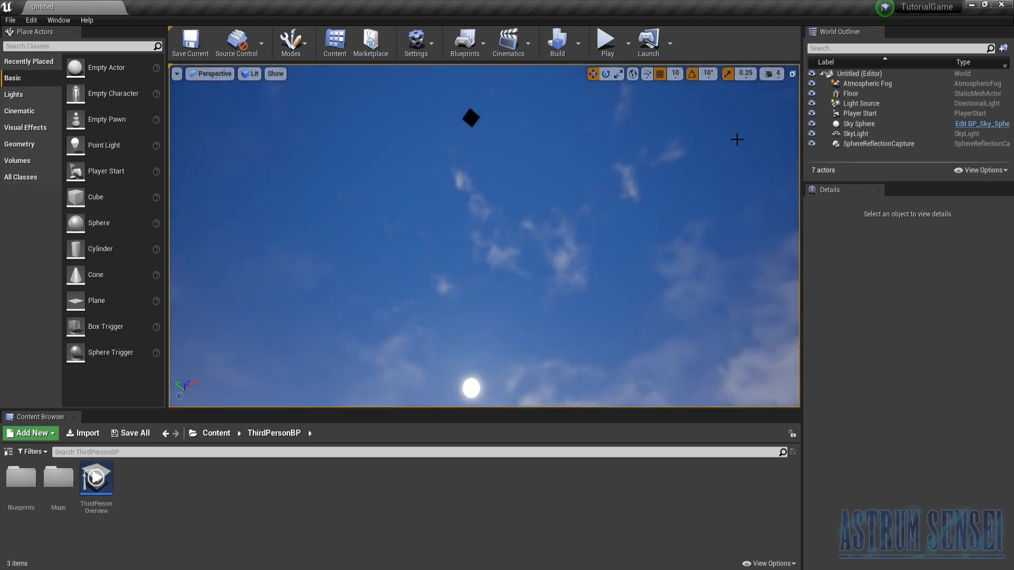
right_drag(566, 249, 530, 231)
mouse_move(789, 92)
right_down()
mouse_move(789, 137)
mouse_move(785, 80)
right_up()
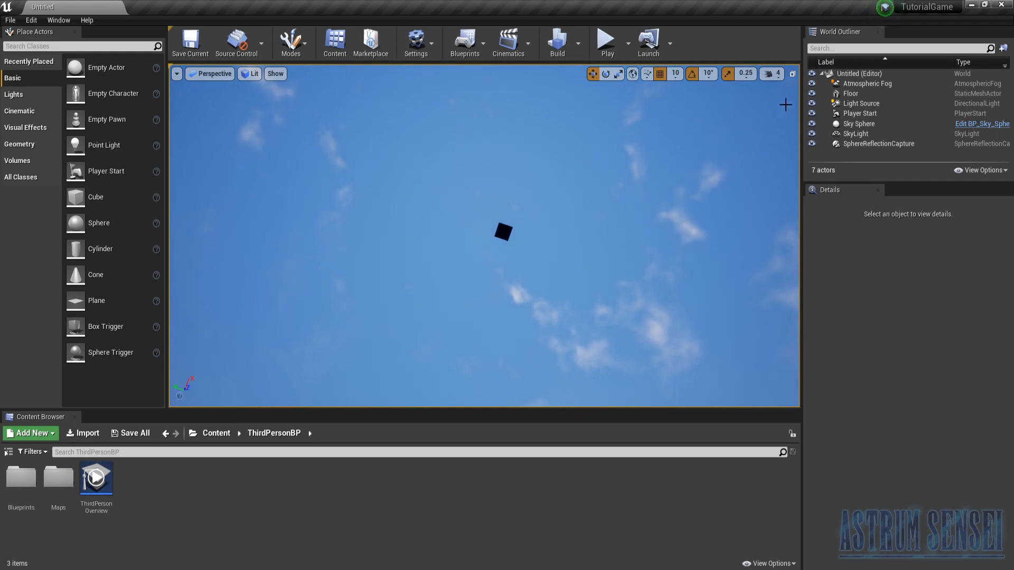
click(776, 74)
drag(801, 102, 849, 102)
key(w)
right_drag(650, 274, 760, 270)
right_drag(507, 111, 616, 220)
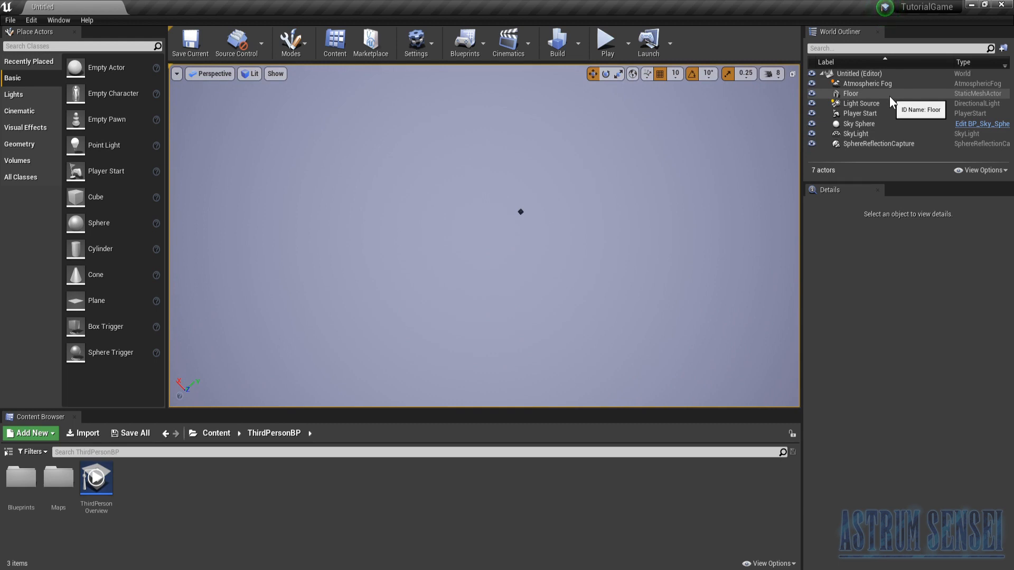
- Set the camera speed to 4 and focus the view on the Floor actor
click(776, 74)
click(797, 100)
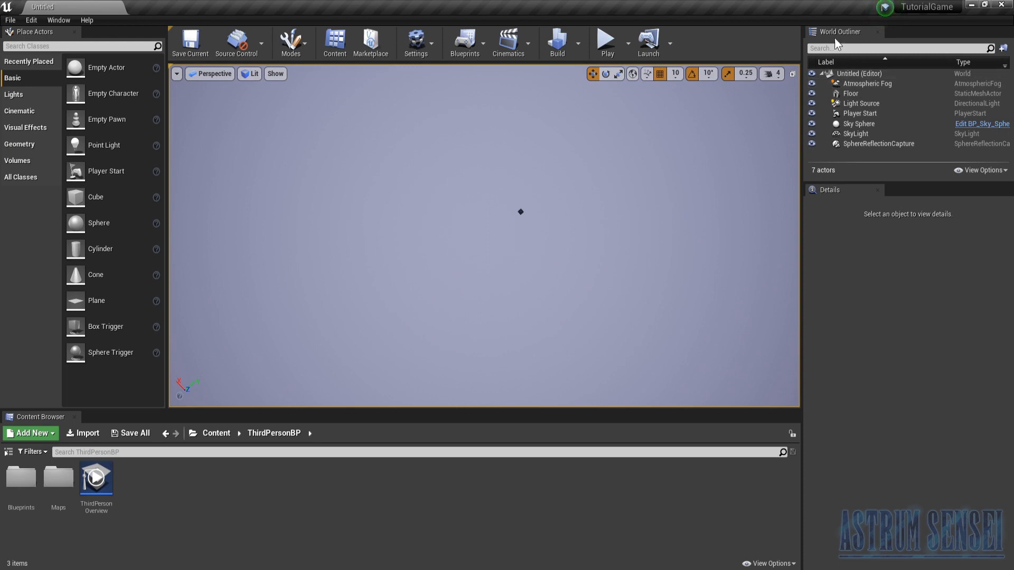
click(858, 95)
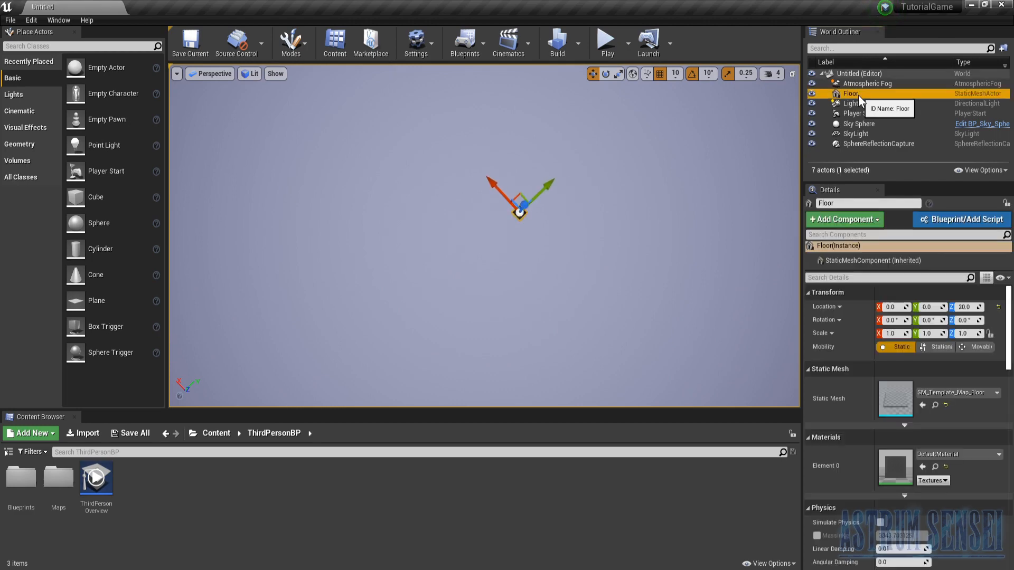
double_click(857, 95)
key(w)
mouse_move(507, 238)
right_down()
mouse_move(515, 219)
mouse_move(412, 158)
mouse_move(528, 232)
mouse_move(508, 236)
right_up()
key(w)
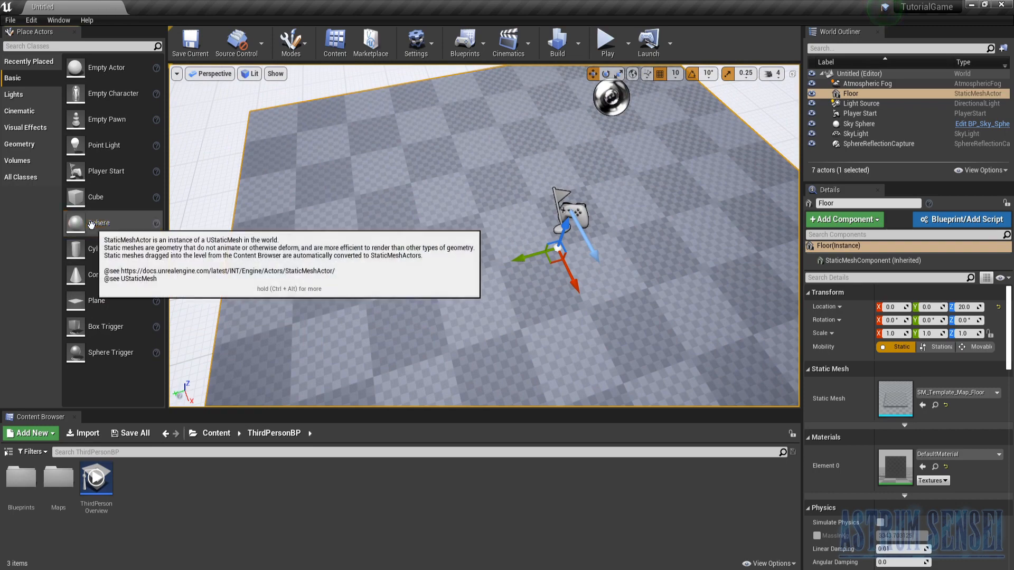
- Place a Cube on the floor at X -250, Y 300, Z 70, go to the root Content folder and frame the cube
drag(95, 197, 334, 122)
right_drag(381, 199, 331, 193)
click(214, 444)
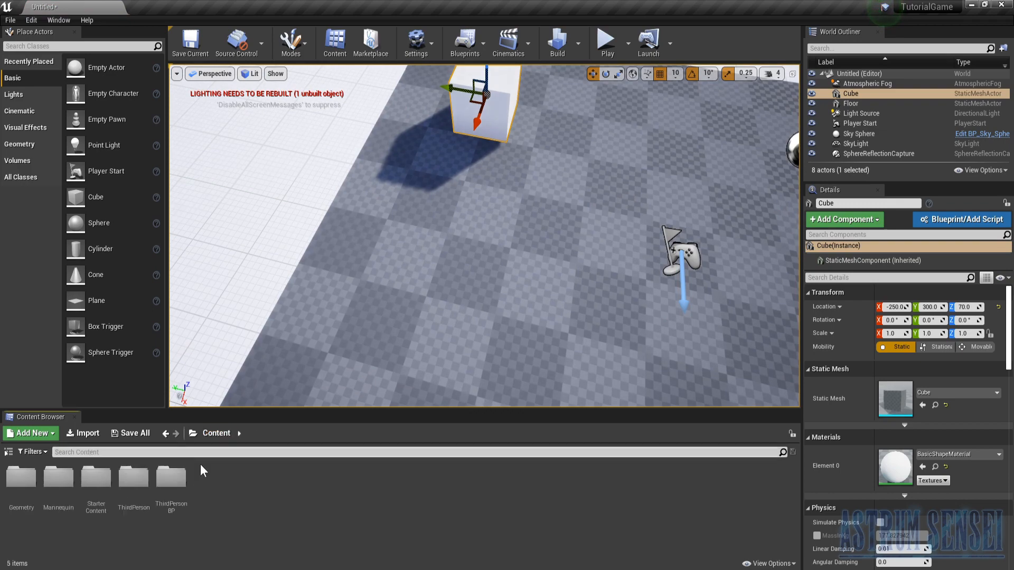
key(f)
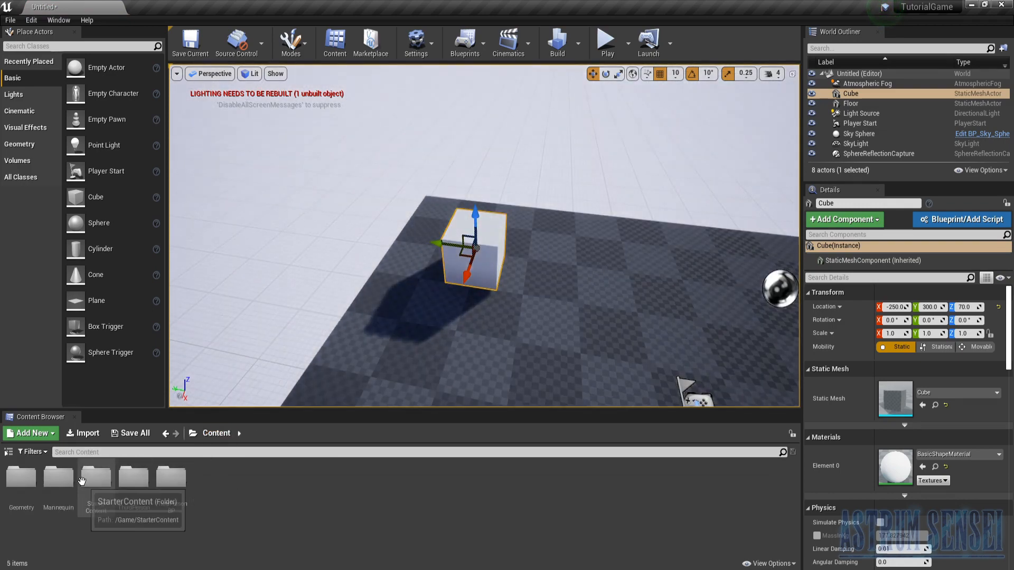
- Apply the M_Wood_Floor_Walnut_Polished material from StarterContent's Materials folder to the cube
double_click(95, 478)
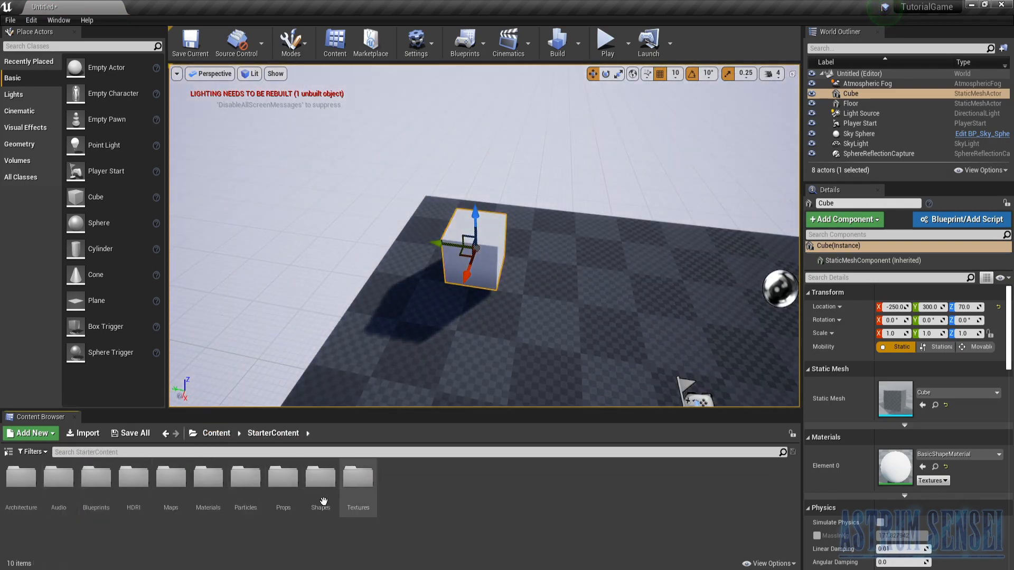
double_click(209, 480)
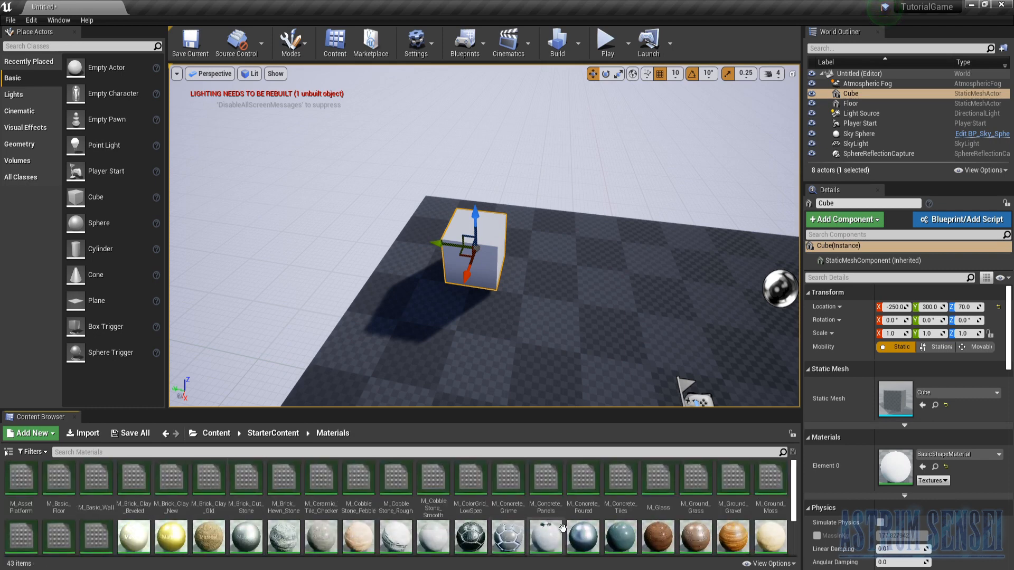
scroll(660, 499, down, 2)
drag(679, 498, 465, 259)
key(w)
right_drag(465, 259, 294, 238)
key(w)
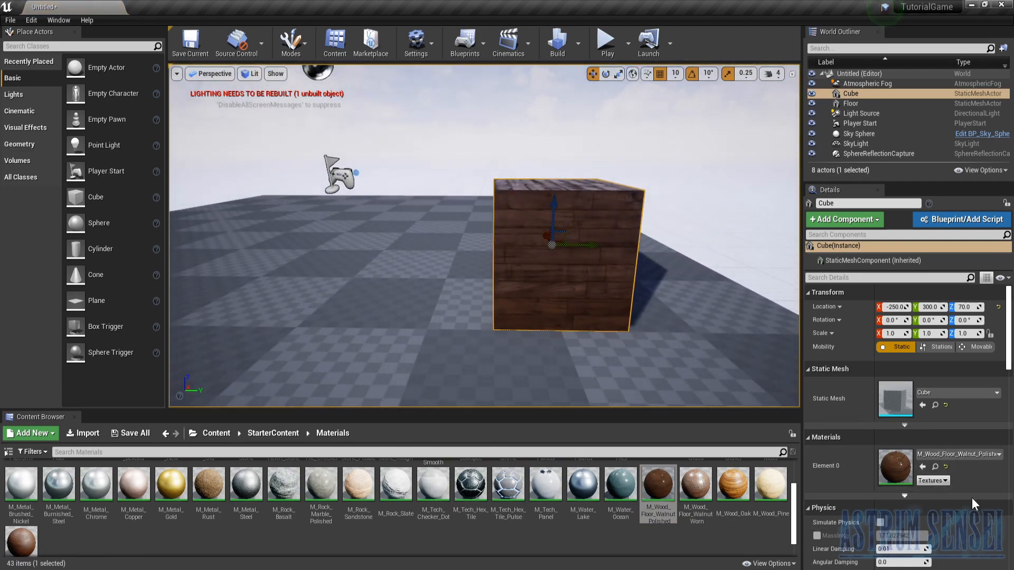
- Scale the cube to about 2.75 in X and 3.97 in Y
scroll(975, 505, down, 3)
scroll(980, 498, up, 3)
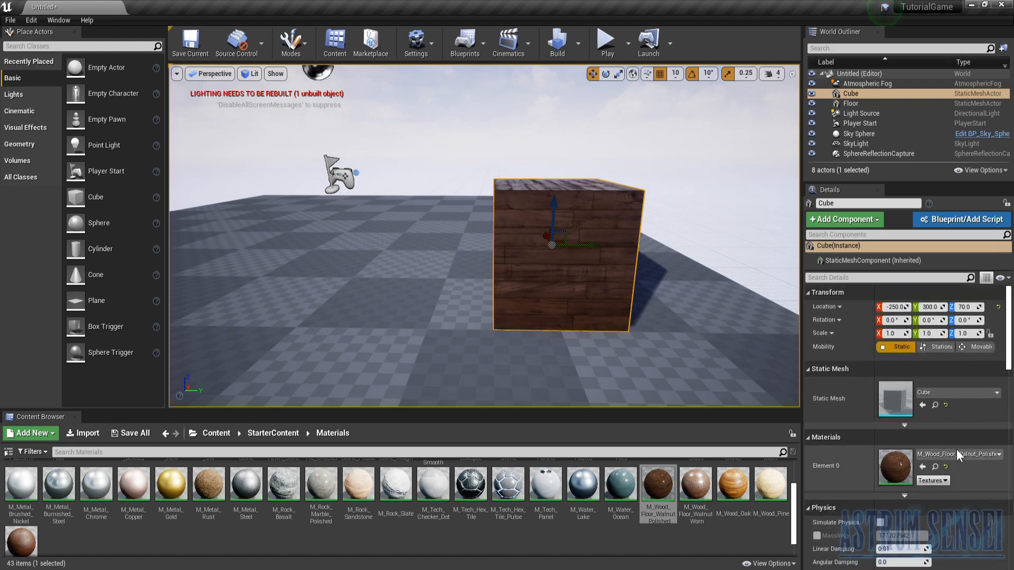
drag(915, 333, 972, 333)
right_drag(554, 222, 671, 291)
right_drag(380, 304, 380, 274)
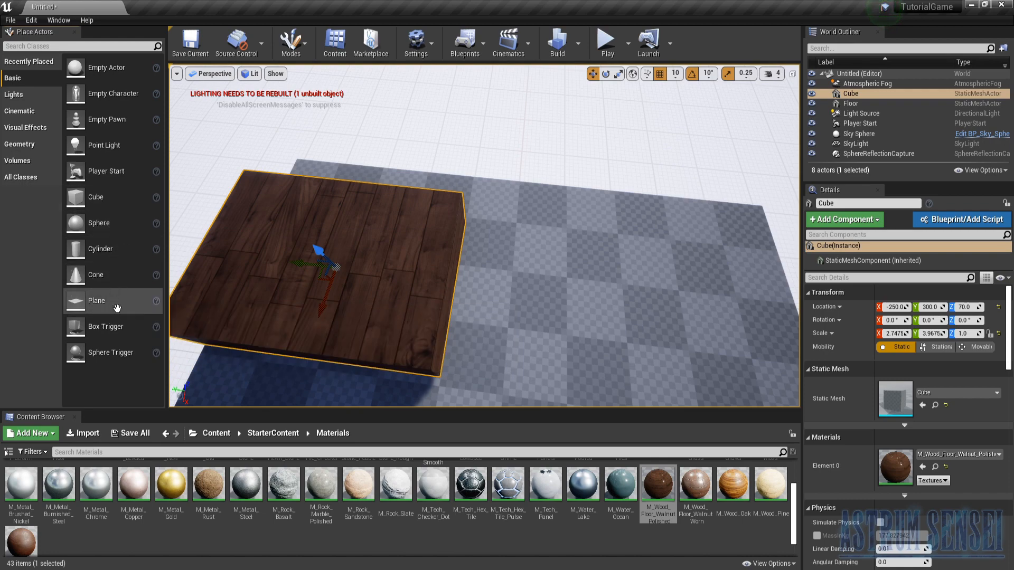
- Place a Box geometry brush beside the cube at X -250, Y -100, Z 120 with the walnut material still selected
click(22, 95)
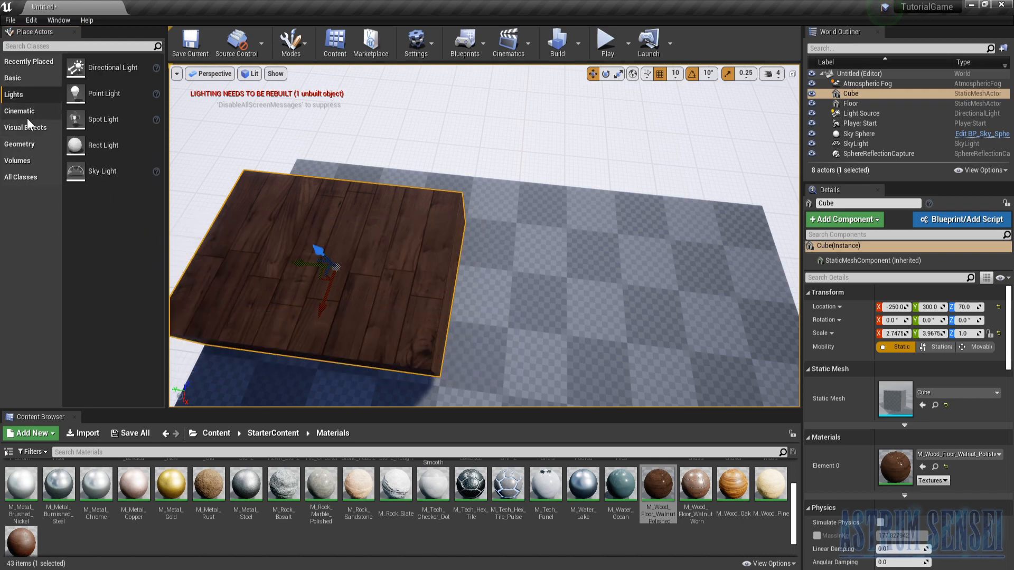
click(21, 144)
mouse_move(93, 67)
mouse_down()
mouse_move(565, 306)
mouse_move(522, 317)
mouse_up()
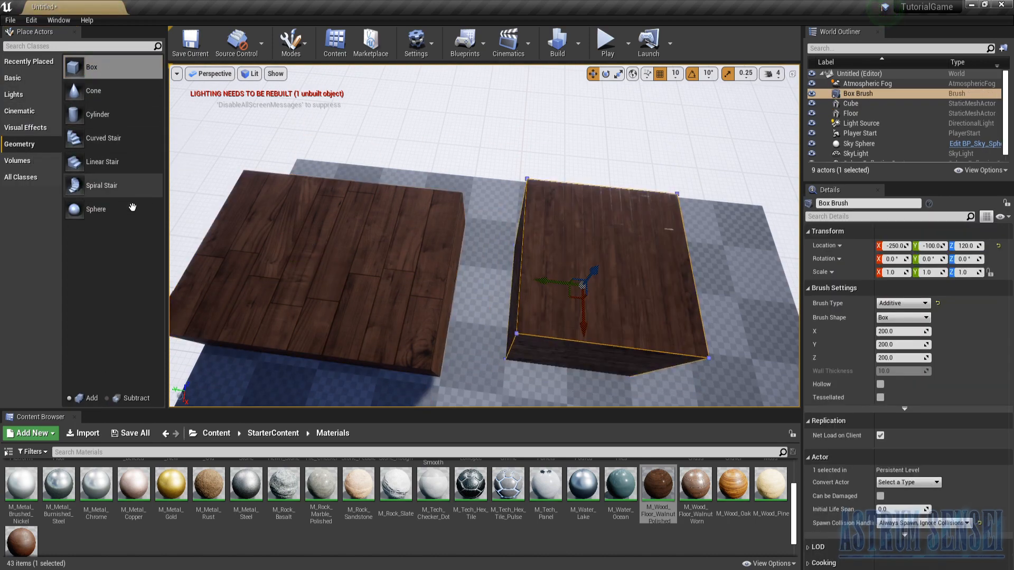
mouse_move(475, 286)
right_down()
mouse_move(478, 316)
mouse_move(521, 325)
mouse_move(566, 286)
right_up()
right_drag(496, 279, 412, 296)
key(s)
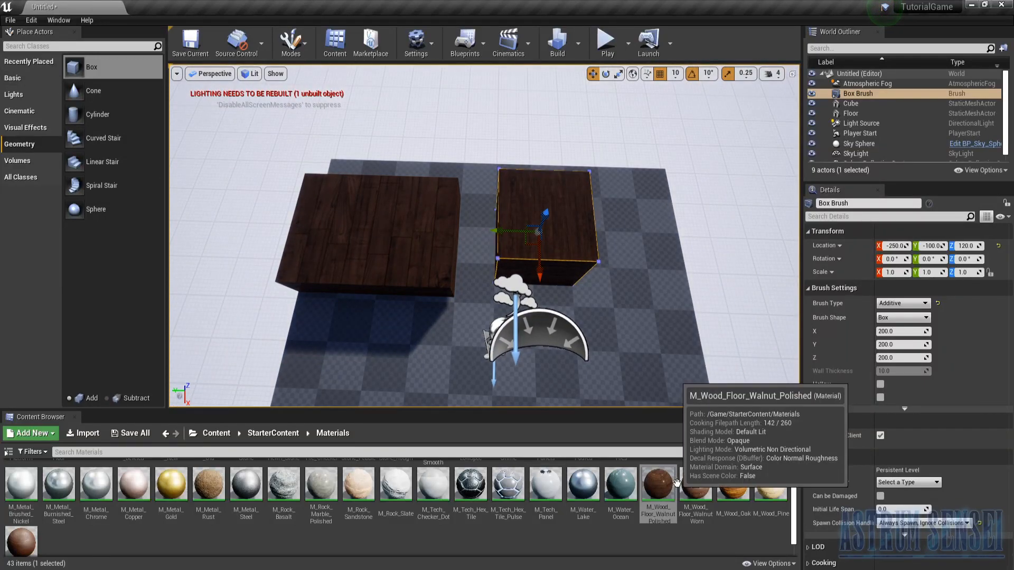
- Place a second Box geometry brush with no material selected, inspect it, and delete it
key(w)
right_drag(549, 238, 555, 203)
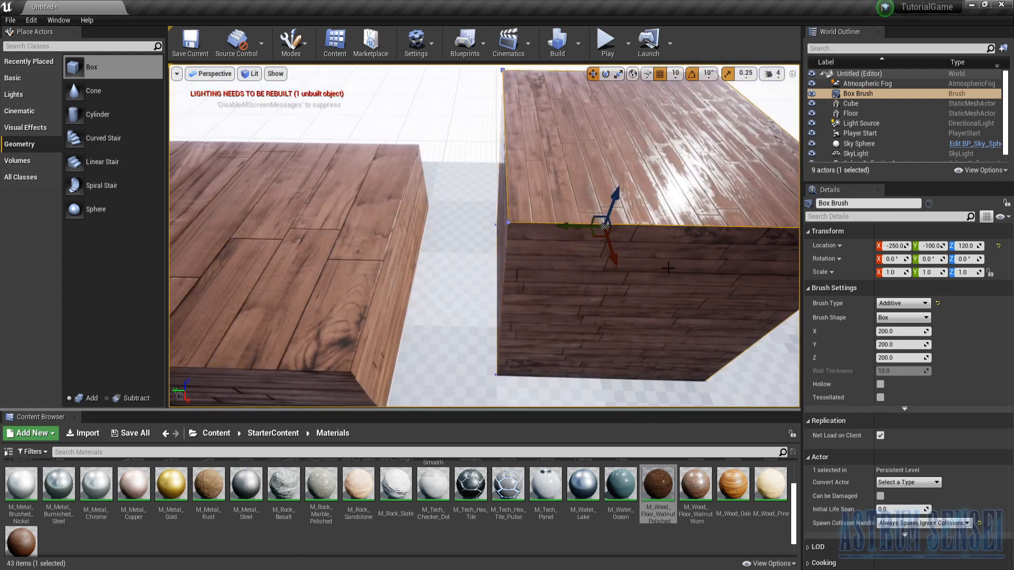
right_drag(669, 268, 703, 330)
key(s)
click(568, 545)
mouse_move(79, 67)
mouse_down()
mouse_move(729, 295)
mouse_move(729, 306)
mouse_up()
key(f)
alt+drag(550, 362, 449, 335)
click(402, 276)
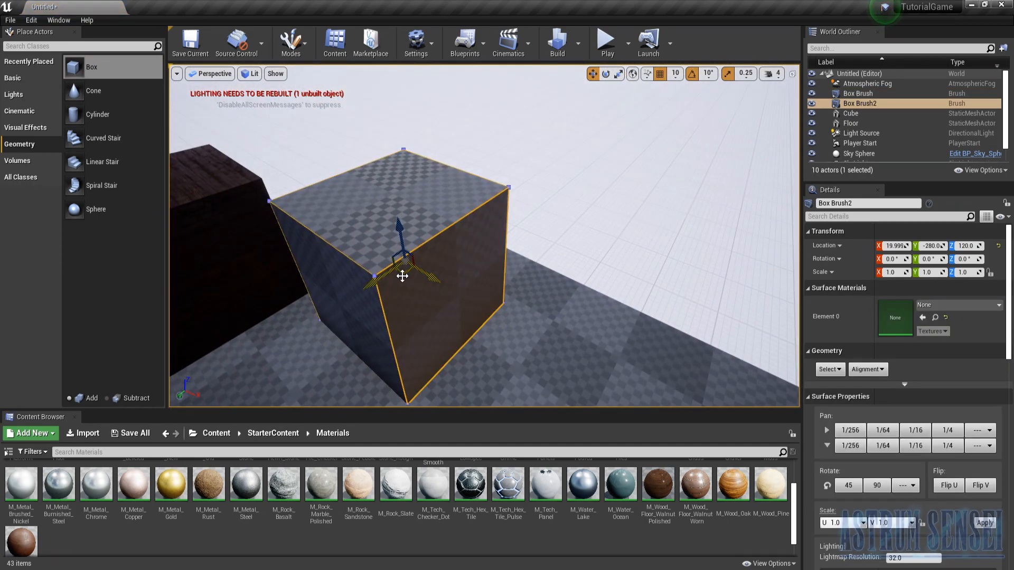
key(Delete)
- Try scaling the remaining Box brush to 3.25 in Y and undo the scaling
mouse_move(316, 234)
right_down()
mouse_move(233, 222)
mouse_move(211, 302)
mouse_move(196, 259)
right_up()
mouse_move(384, 235)
right_down()
mouse_move(364, 238)
mouse_move(544, 229)
right_up()
key(w)
click(544, 228)
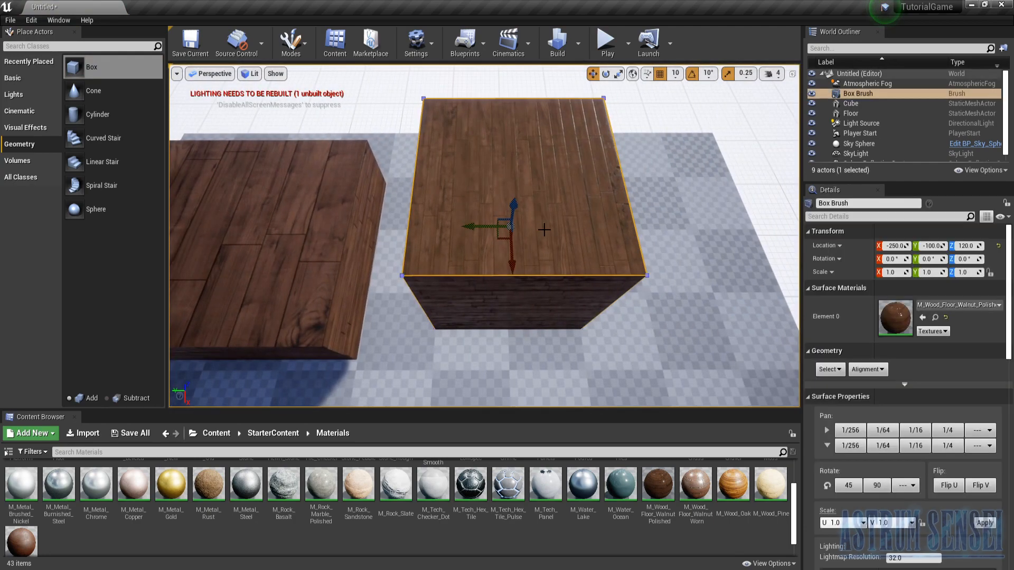
drag(485, 223, 480, 224)
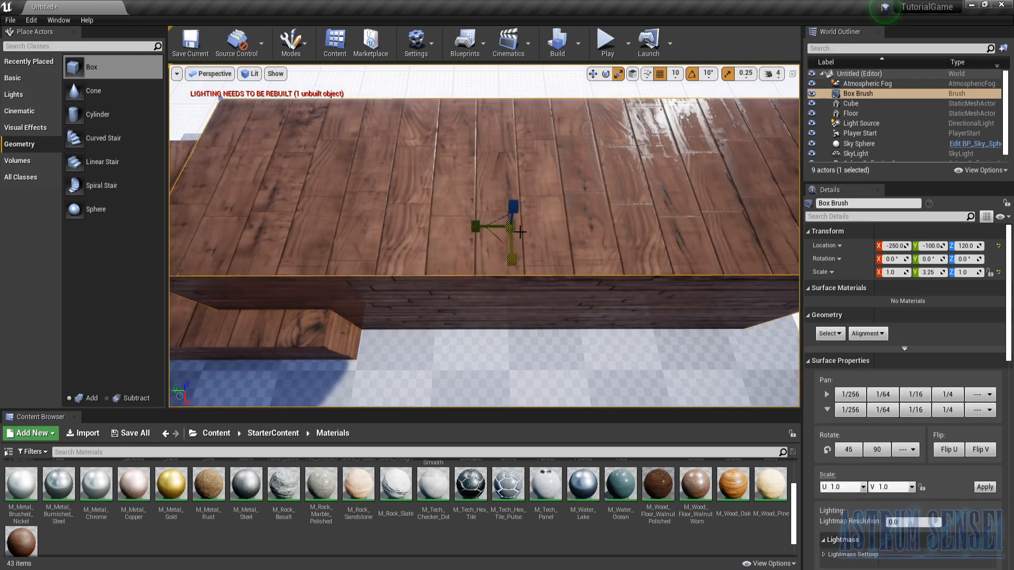
key(ctrl+z)
- Enlarge the Box brush through its brush dimension values and select the neighbouring wooden cube for comparison
scroll(965, 357, down, 3)
scroll(965, 390, down, 5)
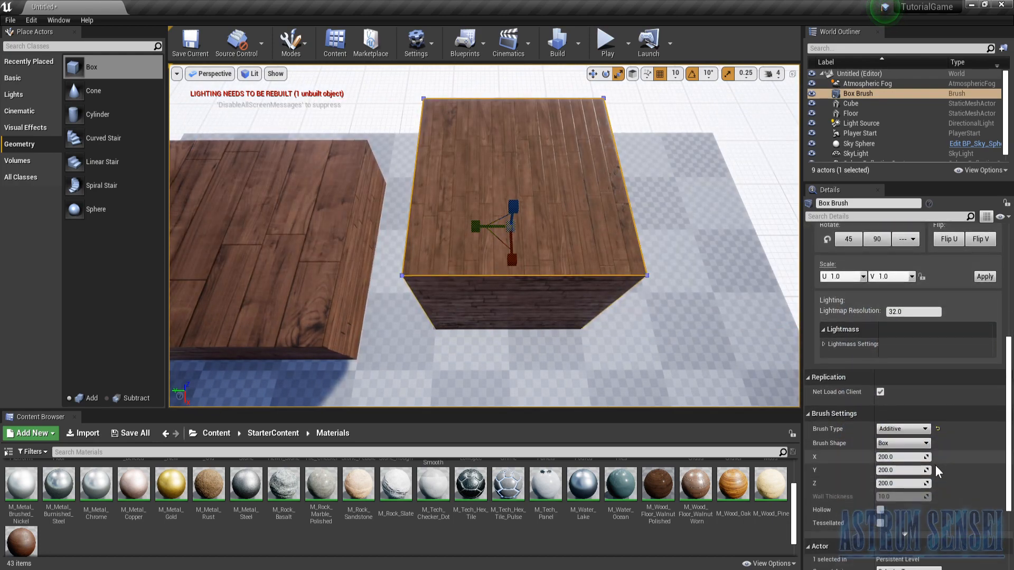
drag(893, 457, 900, 483)
key(ctrl+z)
mouse_move(641, 372)
right_down()
mouse_move(599, 389)
mouse_move(573, 428)
right_up()
key(ctrl+z)
mouse_move(525, 230)
right_down()
mouse_move(544, 208)
mouse_move(568, 259)
mouse_move(525, 230)
mouse_move(404, 214)
right_up()
click(404, 214)
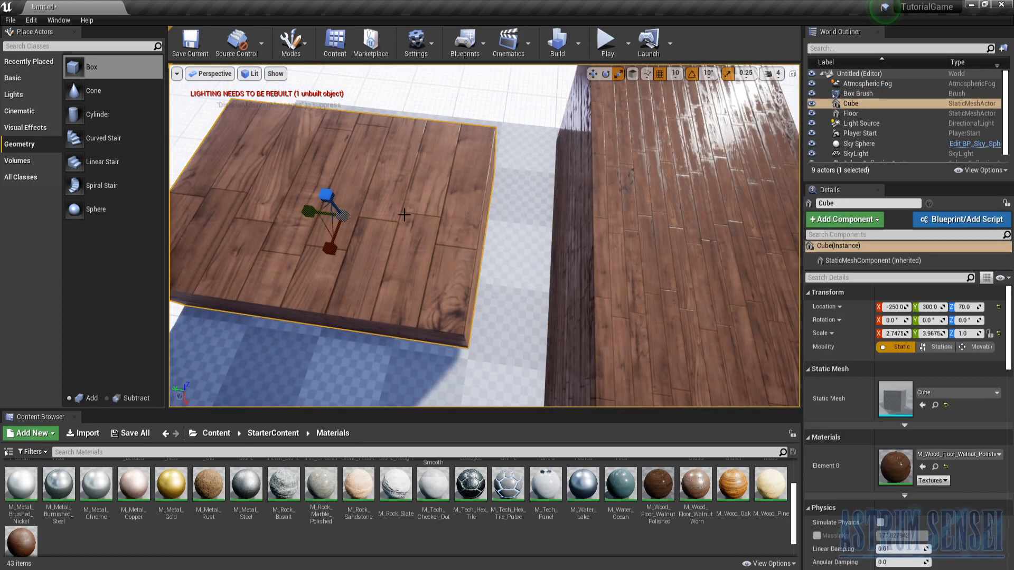
- Delete the flattened wooden cube and the walnut Box brush, leaving only the default floor in the scene
key(Delete)
click(611, 193)
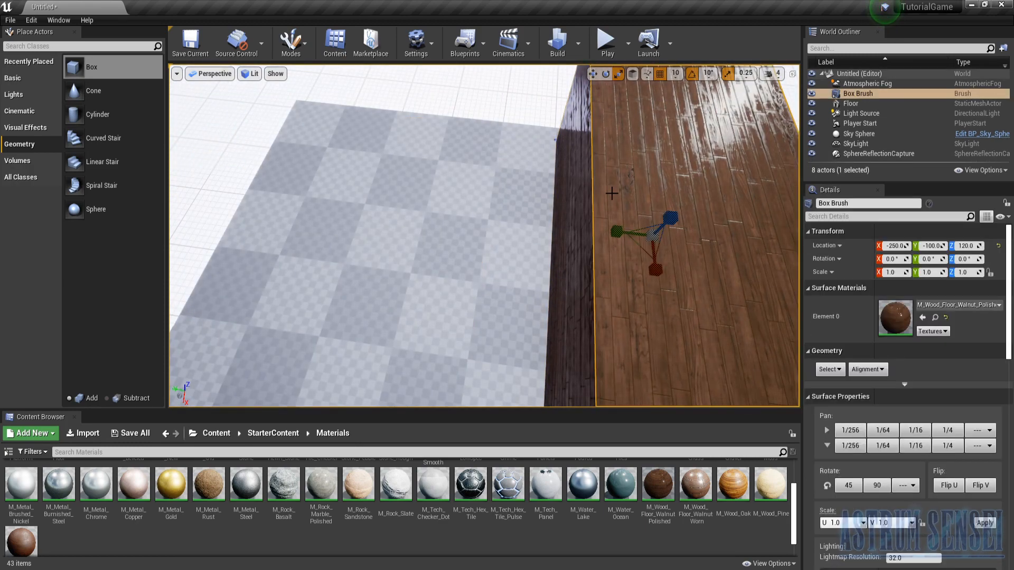
key(Delete)
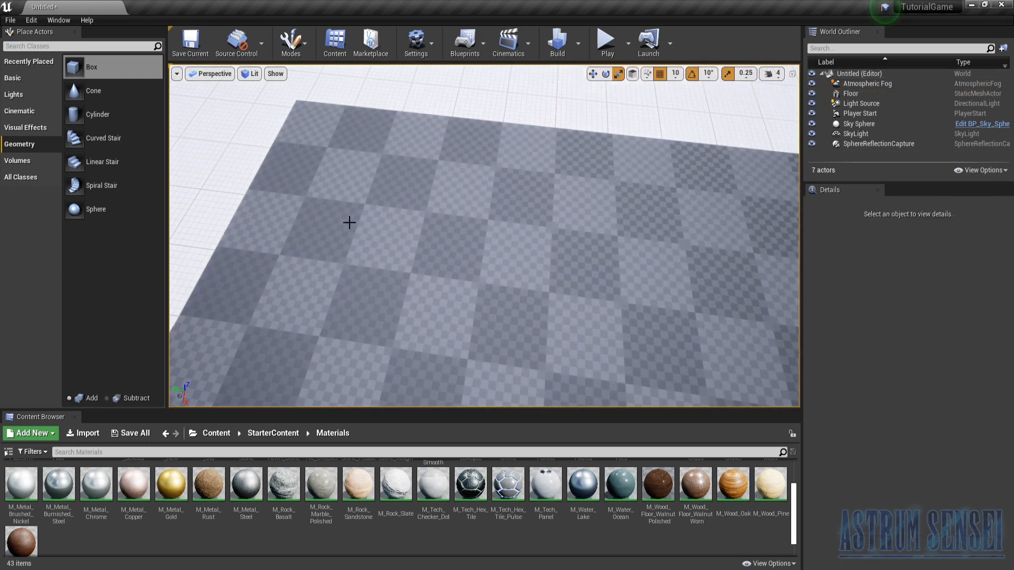
scroll(354, 219, down, 2)
right_drag(355, 220, 381, 225)
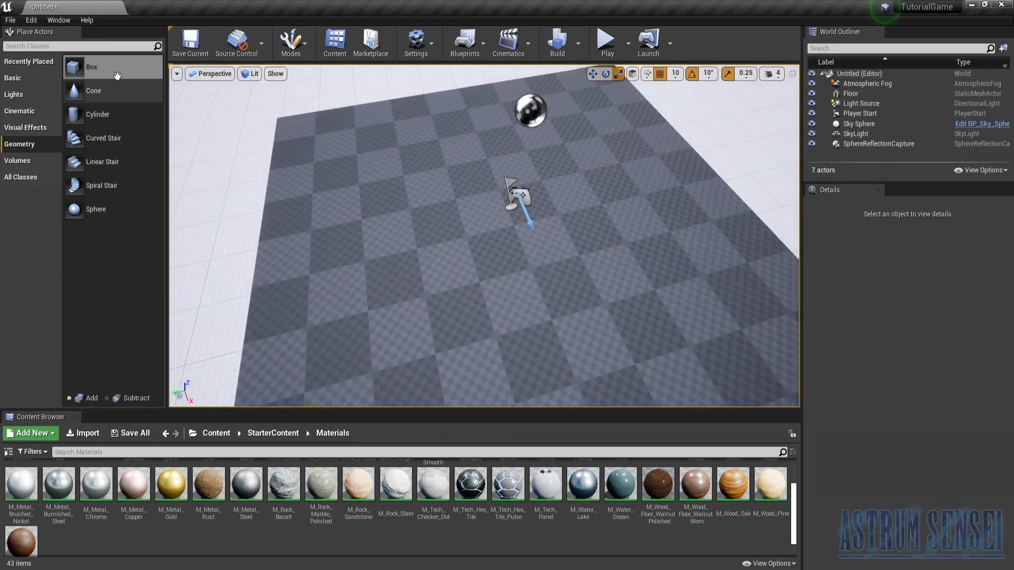
- Place a new additive Box geometry brush near the middle of the floor and delete the default Floor mesh
mouse_move(497, 240)
right_down()
mouse_move(444, 238)
mouse_move(507, 180)
mouse_move(468, 180)
mouse_move(470, 232)
mouse_move(484, 251)
mouse_move(485, 242)
right_up()
click(485, 242)
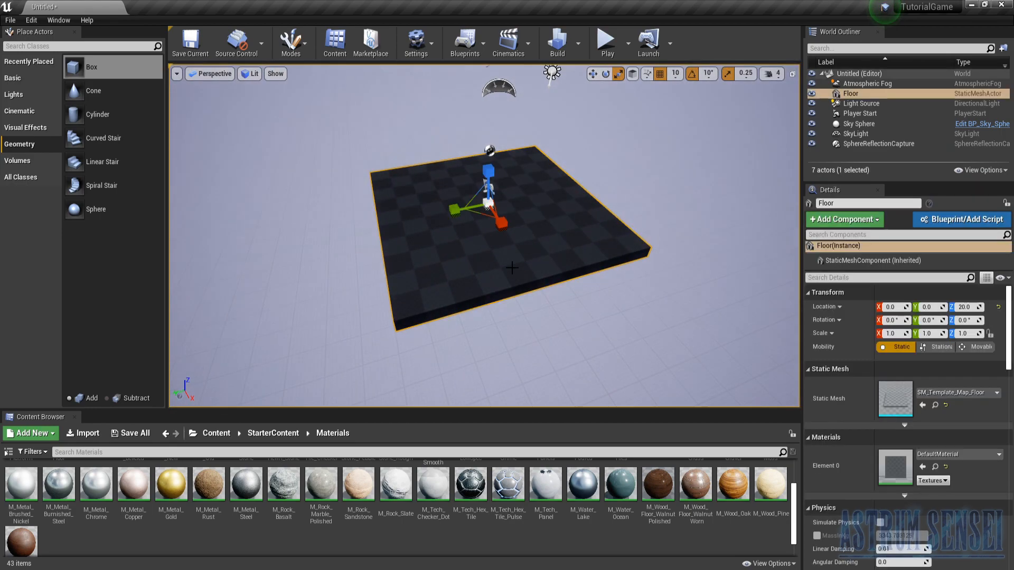
scroll(863, 502, down, 10)
scroll(863, 502, down, 5)
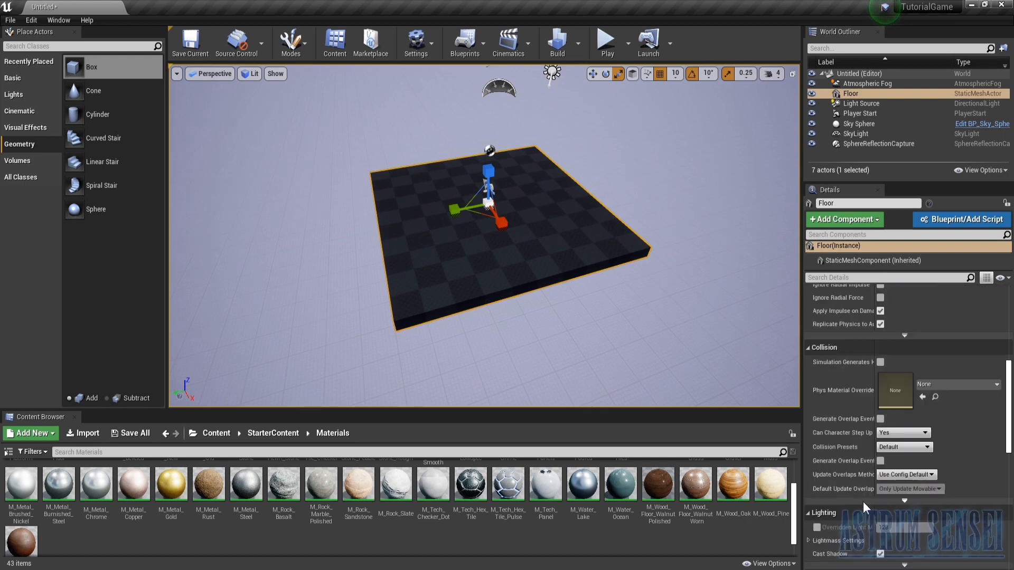
scroll(487, 316, up, 3)
mouse_move(87, 67)
mouse_down()
mouse_move(476, 132)
mouse_move(486, 201)
mouse_up()
click(593, 244)
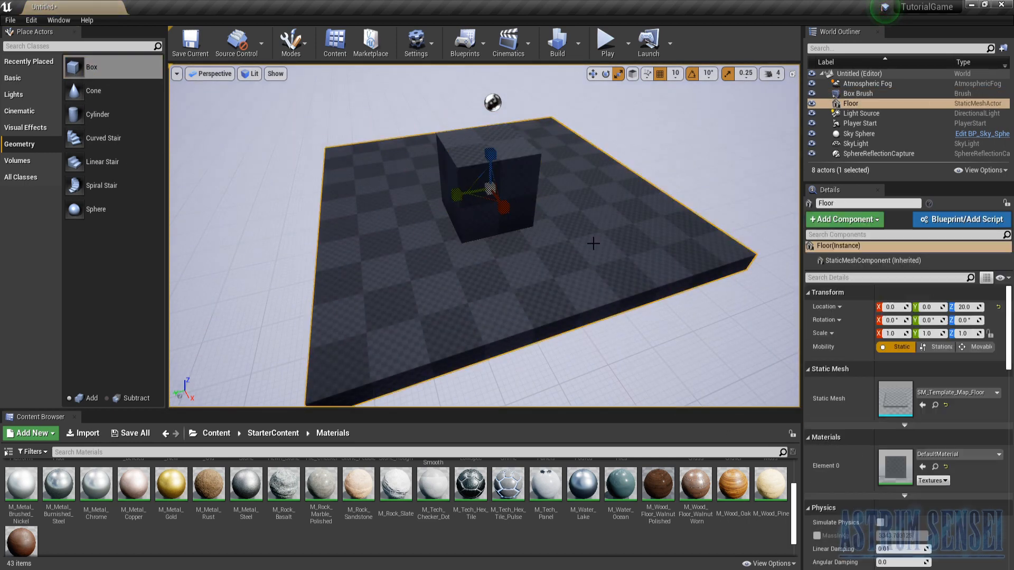
key(Delete)
- Set the Box brush's location to X 0, Y 0, Z 0
click(851, 93)
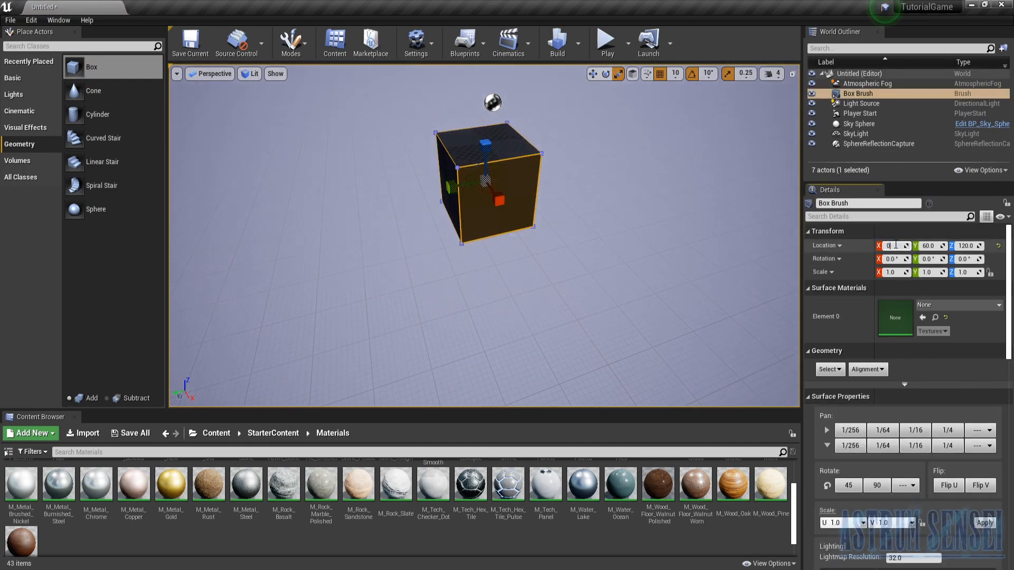
click(934, 247)
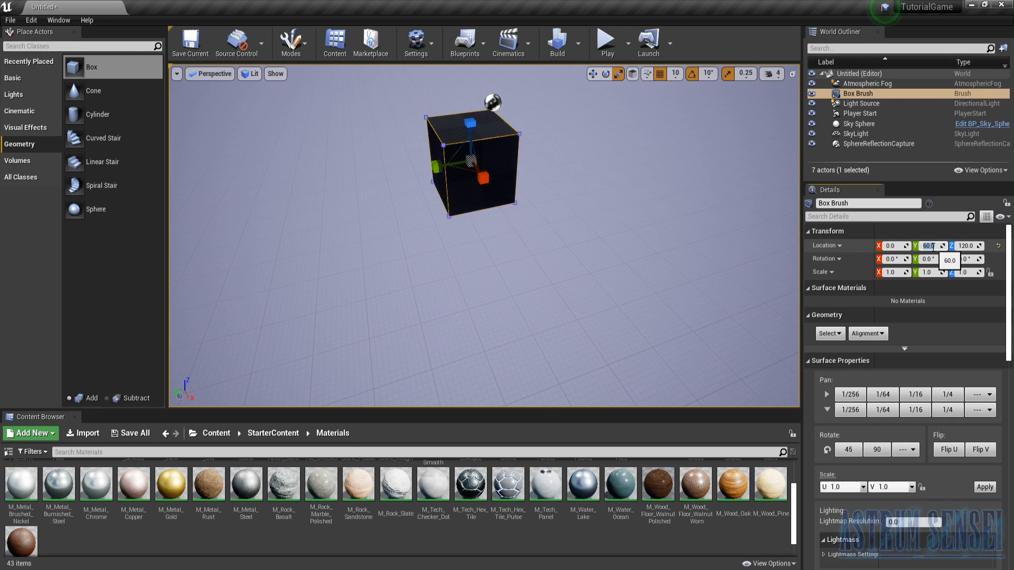
click(971, 245)
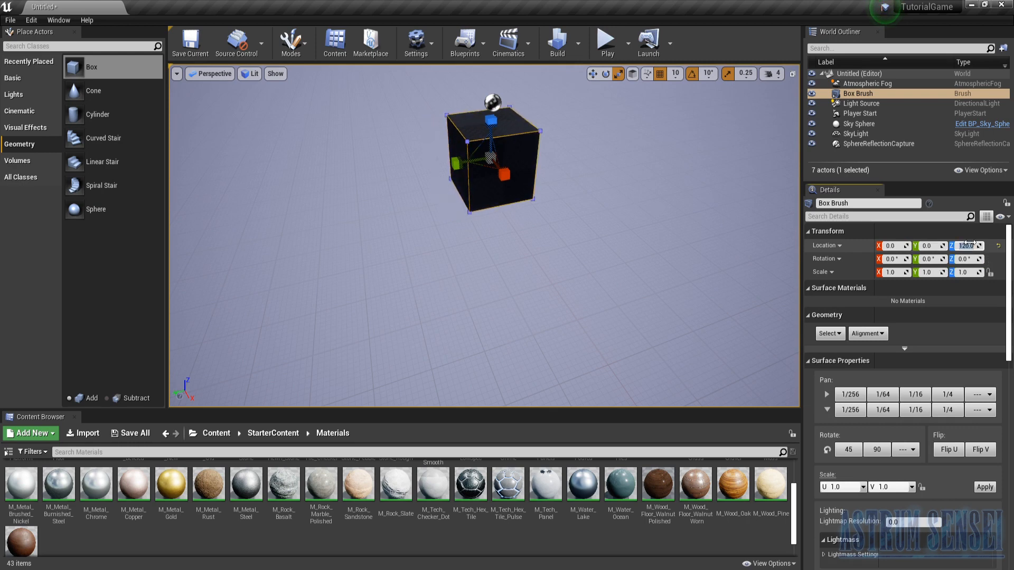
text(0)
key(Return)
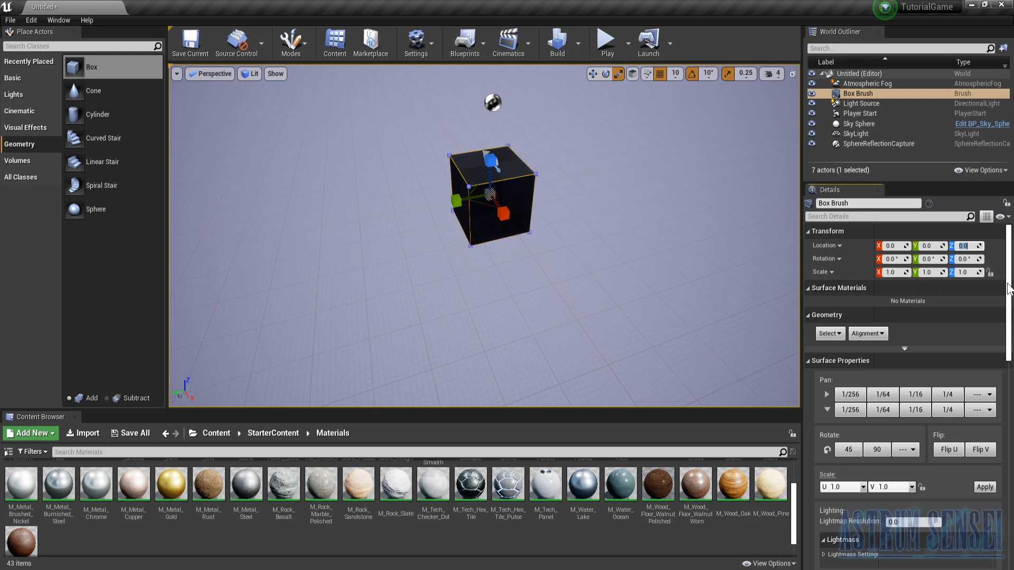
- Try brush X dimensions of 500 and 100 on the centred Box brush
scroll(1006, 274, down, 5)
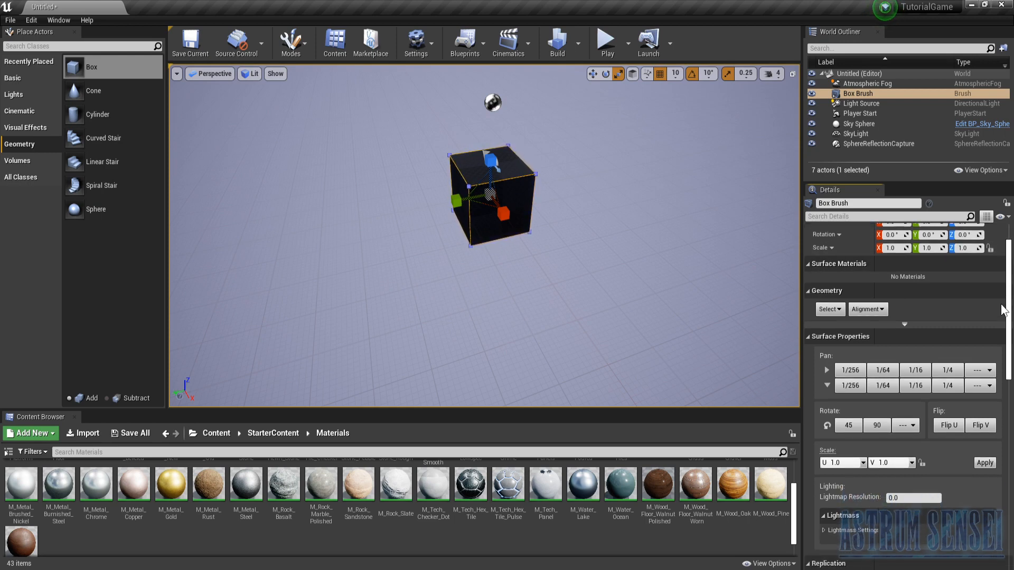
mouse_move(702, 296)
right_down()
mouse_move(665, 203)
mouse_move(708, 257)
mouse_move(792, 293)
mouse_move(681, 299)
mouse_move(692, 309)
right_up()
key(w)
key(s)
key(w)
scroll(993, 423, up, 5)
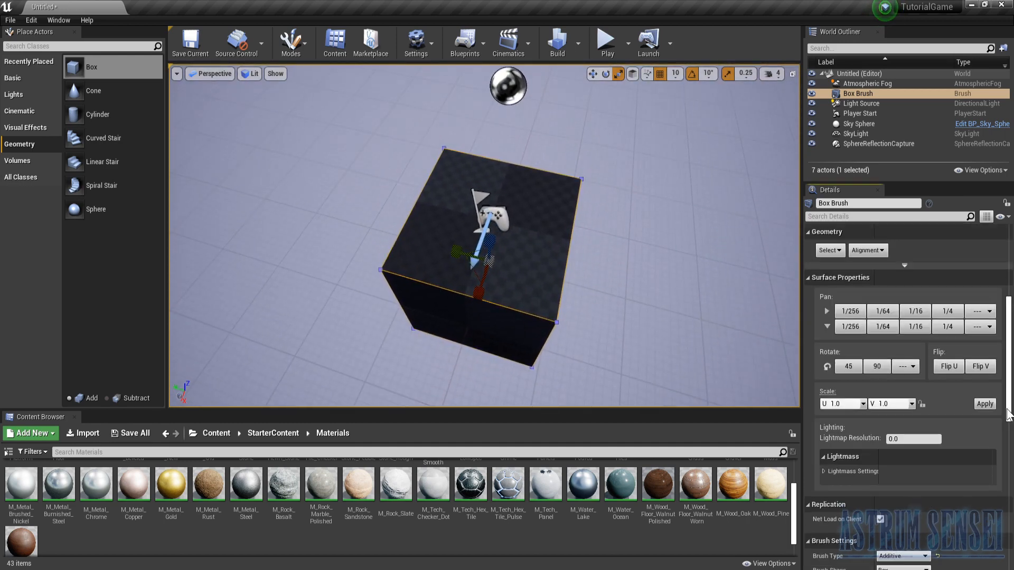
scroll(983, 442, down, 5)
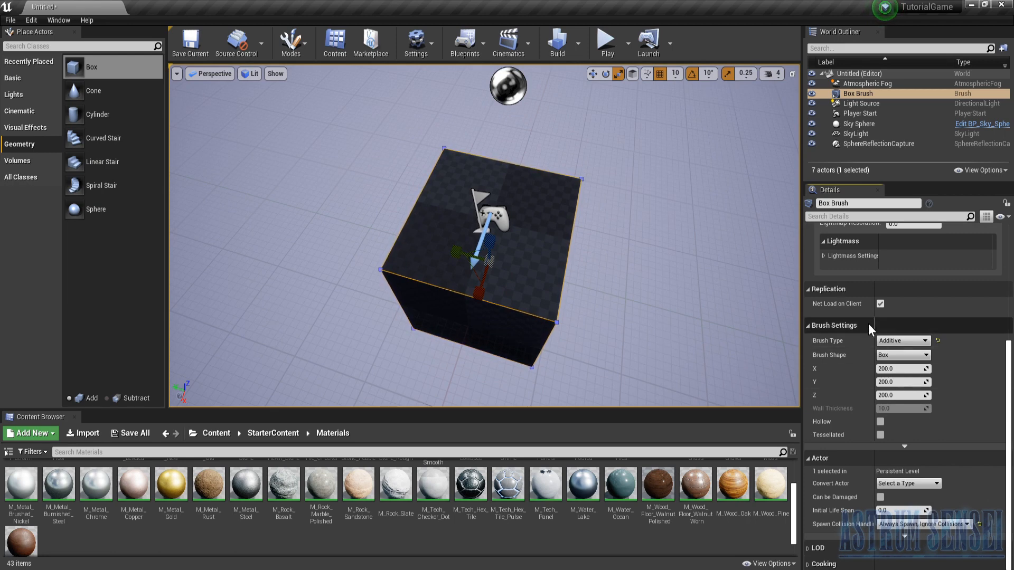
click(902, 369)
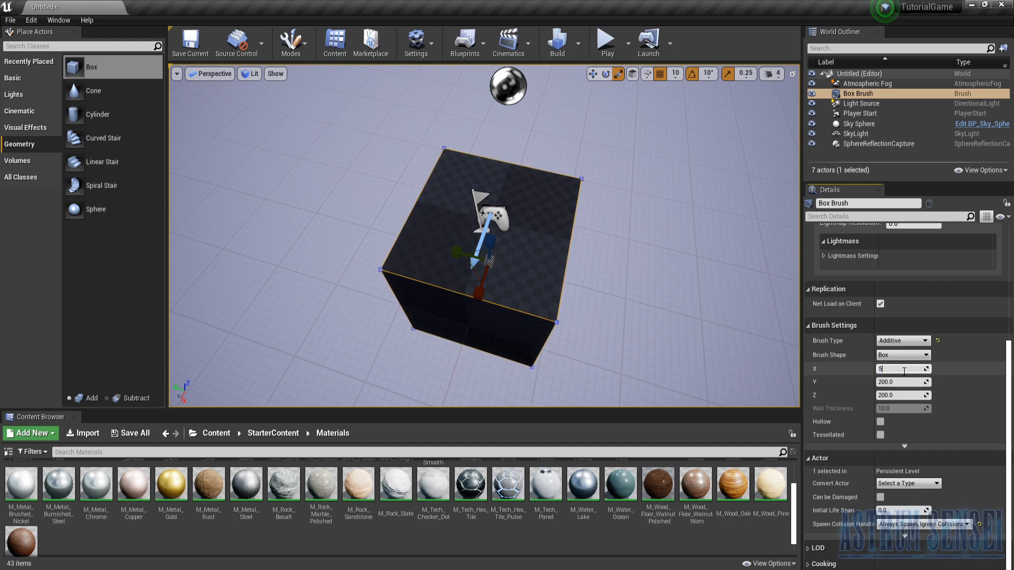
key(Return)
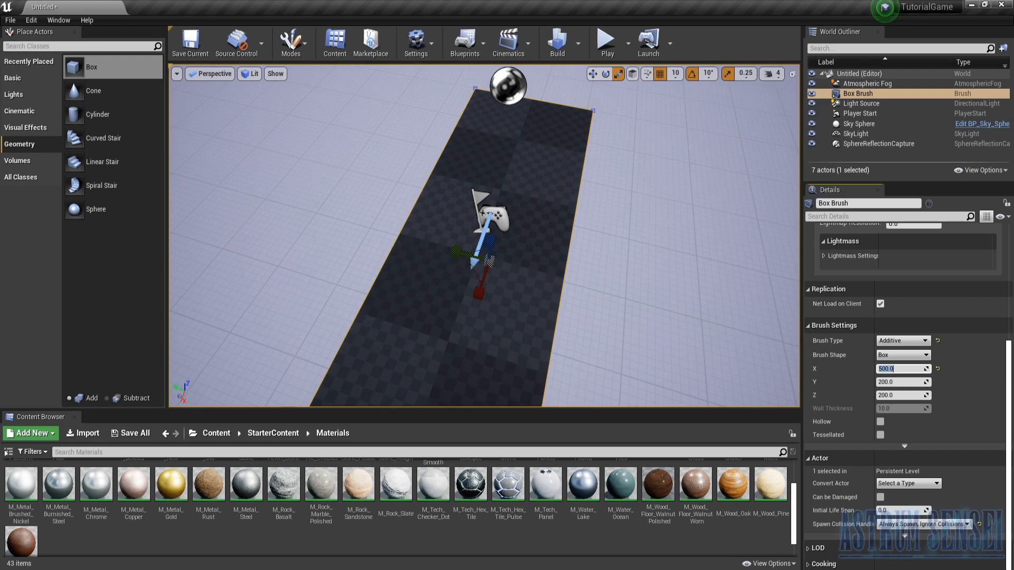
right_drag(544, 258, 525, 281)
key(s)
click(901, 372)
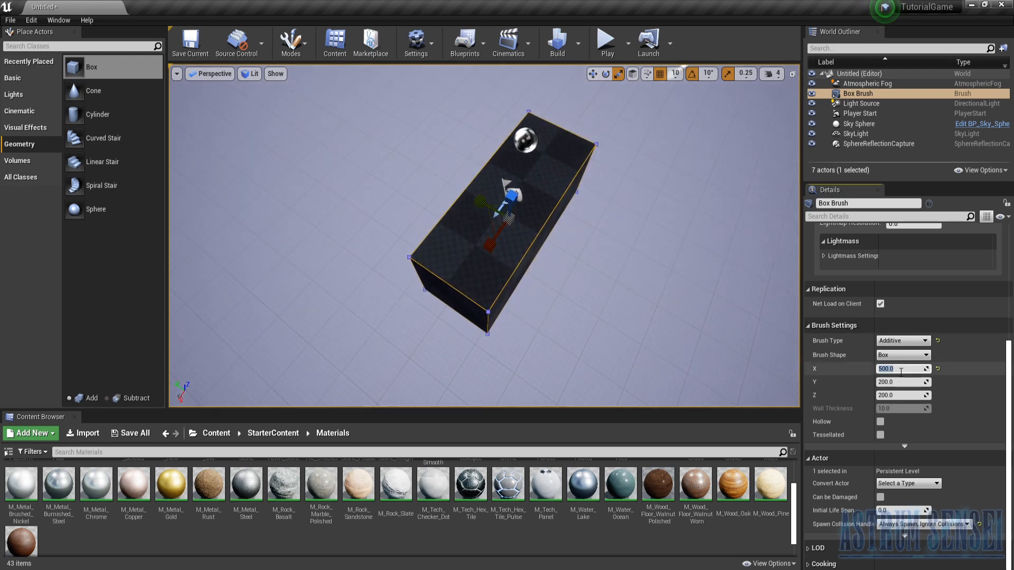
key(Return)
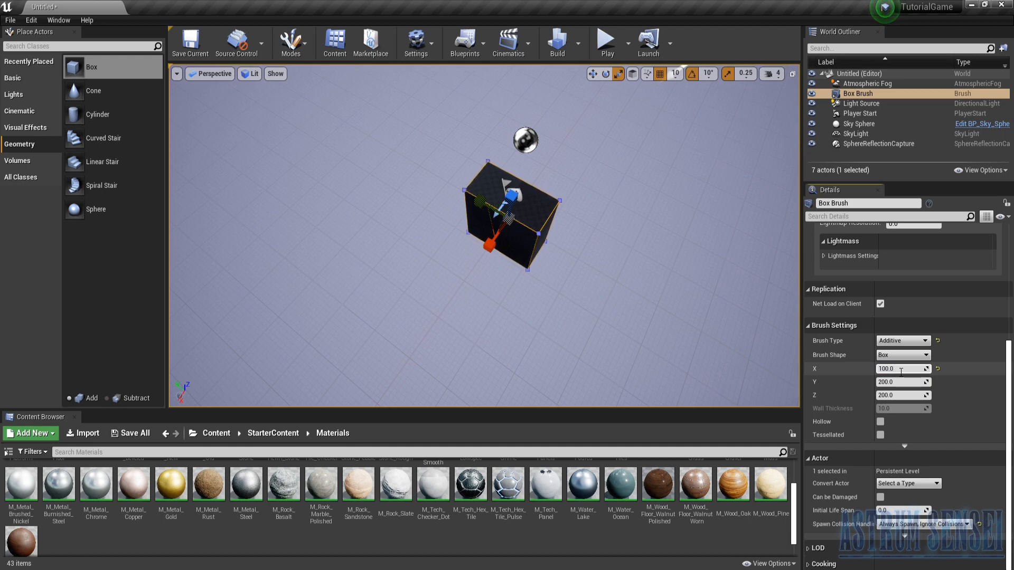
- Size the Box brush as a flat floor slab with brush dimensions X 1000, Y 1000 and Z 20
text(0)
key(Return)
key(Tab)
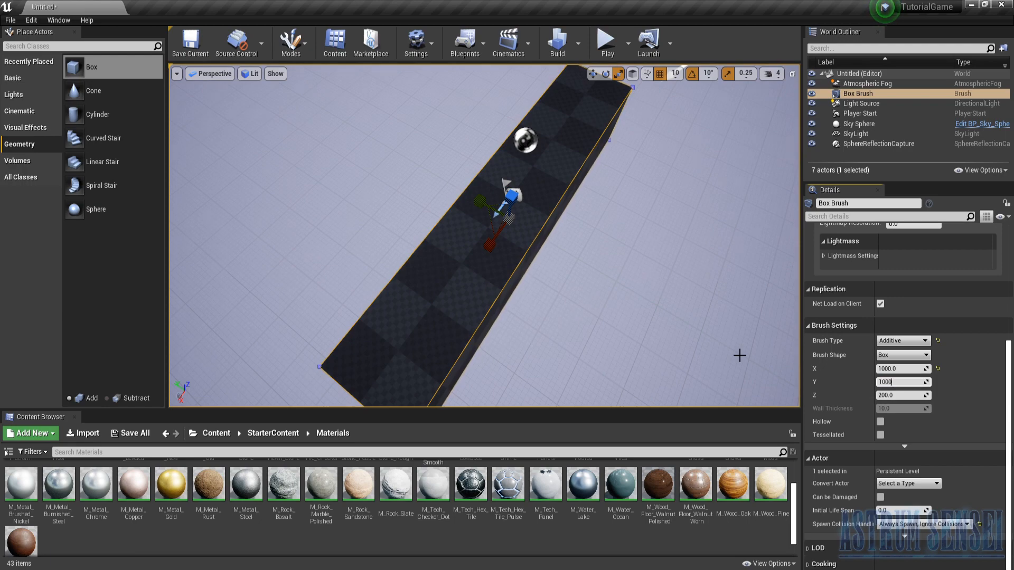
key(Return)
key(w)
right_drag(740, 356, 783, 307)
click(899, 396)
key(Return)
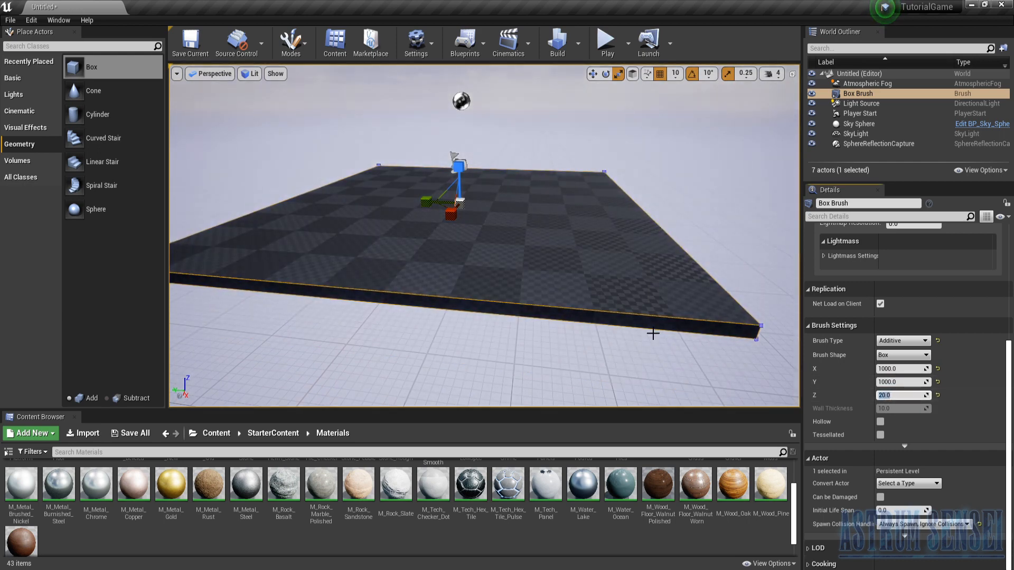
- Place the ThirdPersonCharacter from the ThirdPersonBP Blueprints folder on the new floor at about X 50, Y 120, Z 106
scroll(979, 299, up, 6)
scroll(978, 304, up, 3)
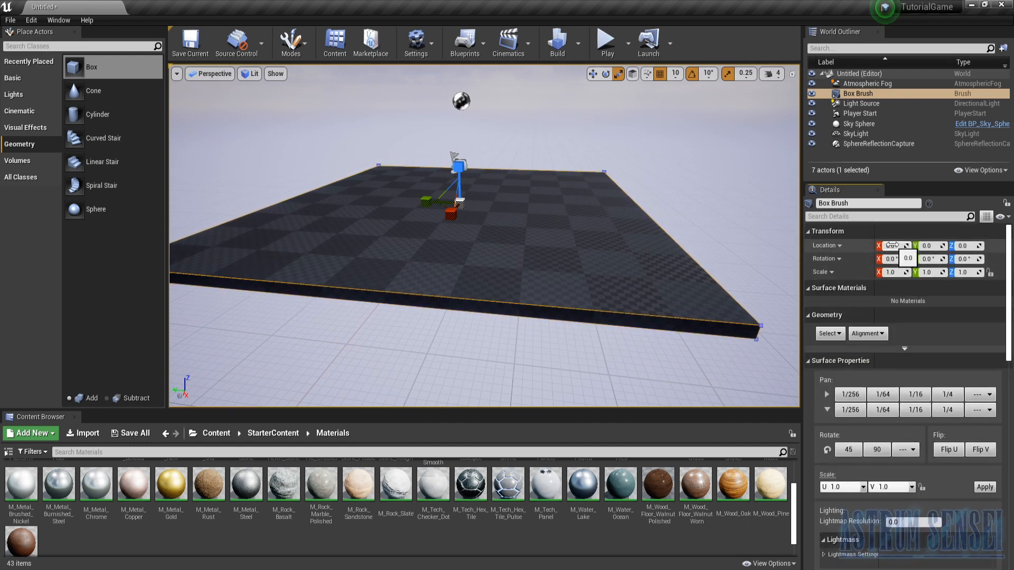
right_drag(564, 258, 599, 241)
right_drag(563, 321, 598, 333)
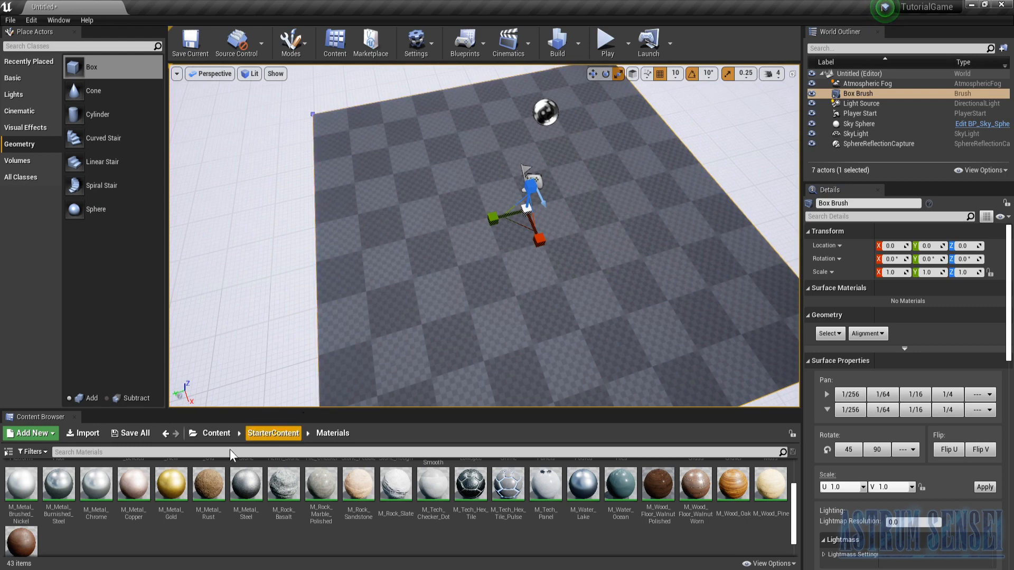
click(214, 434)
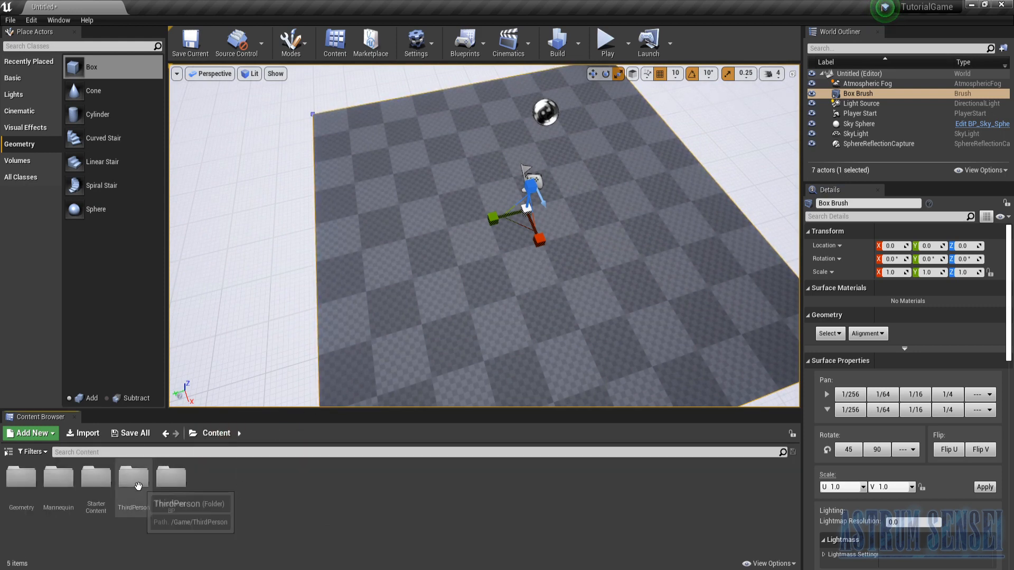
double_click(171, 478)
double_click(21, 478)
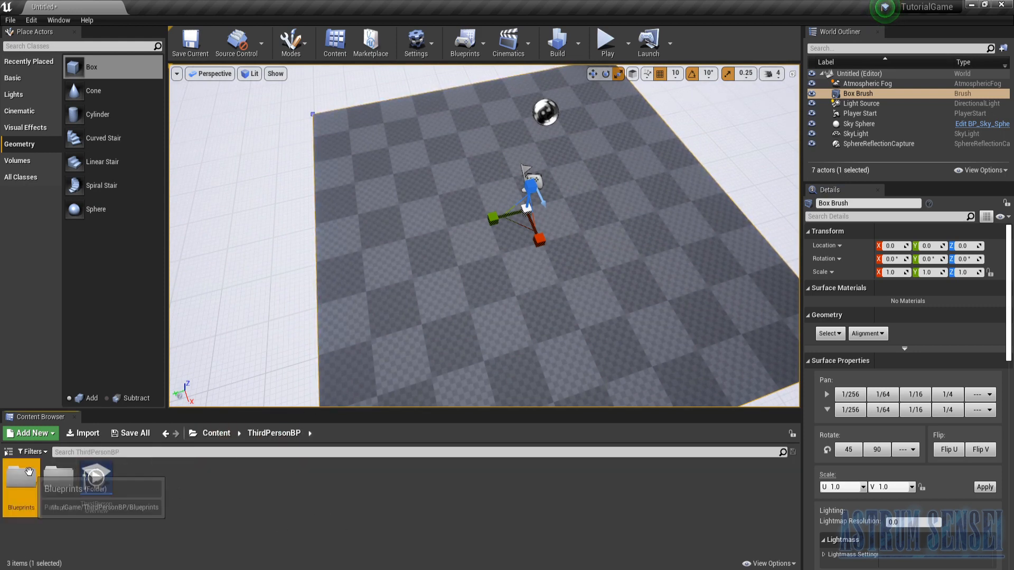
drag(21, 481, 549, 174)
right_drag(549, 174, 177, 291)
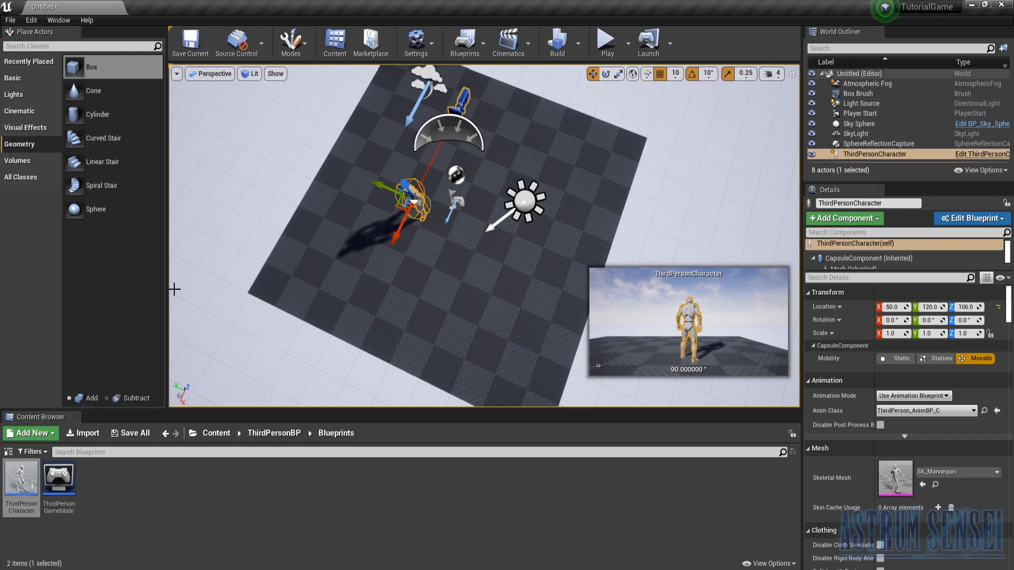
- Place a second Box brush near the floor's edge at Y -350, Z 110 and set its X location to 0
drag(85, 67, 559, 250)
right_drag(558, 249, 521, 259)
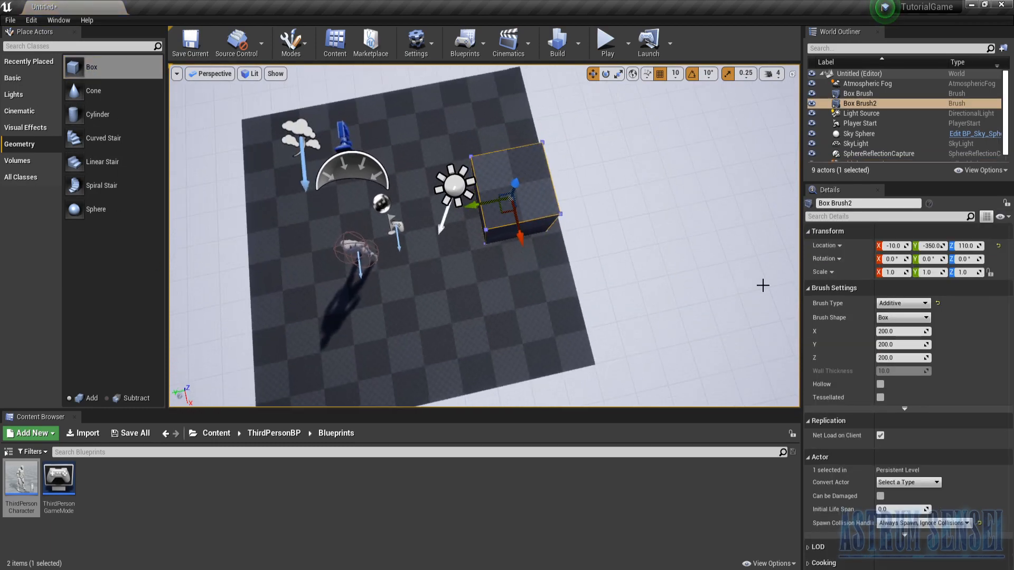
right_drag(581, 226, 714, 258)
click(893, 246)
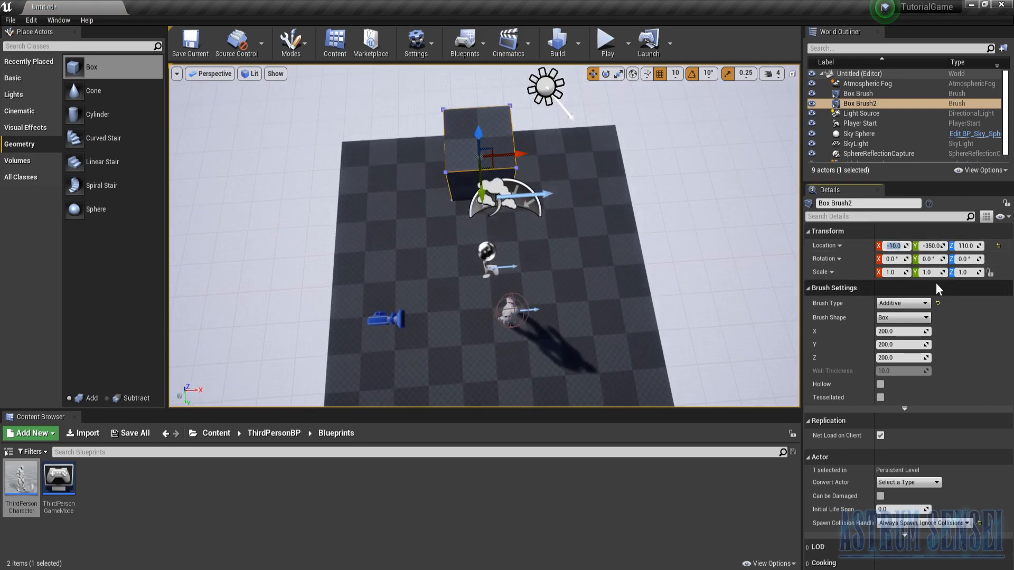
text(0)
key(Return)
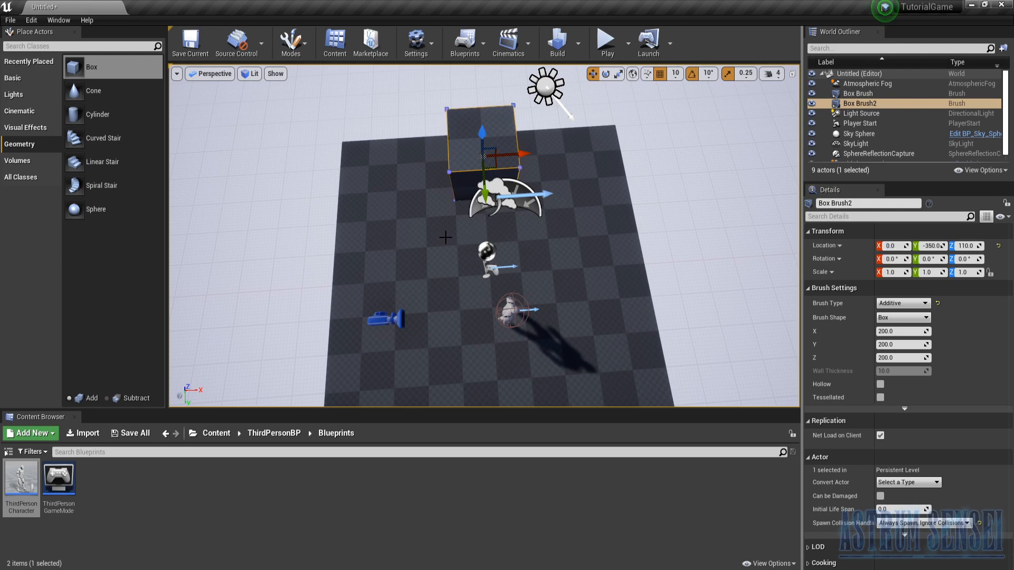
- Check the floor brush's dimensions and set the second Box brush's X dimension to 1000 to match
click(834, 96)
scroll(918, 442, down, 5)
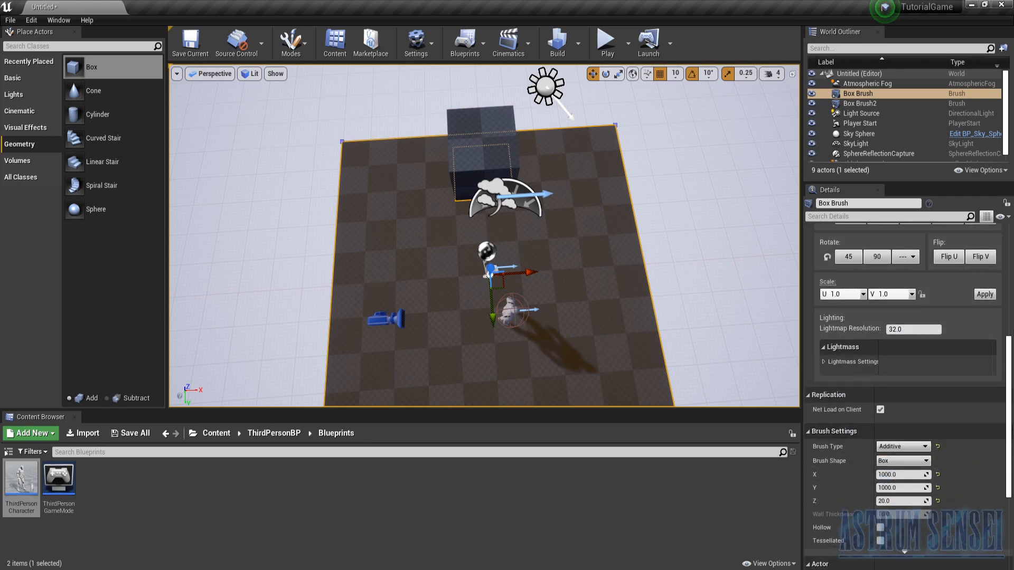
click(500, 151)
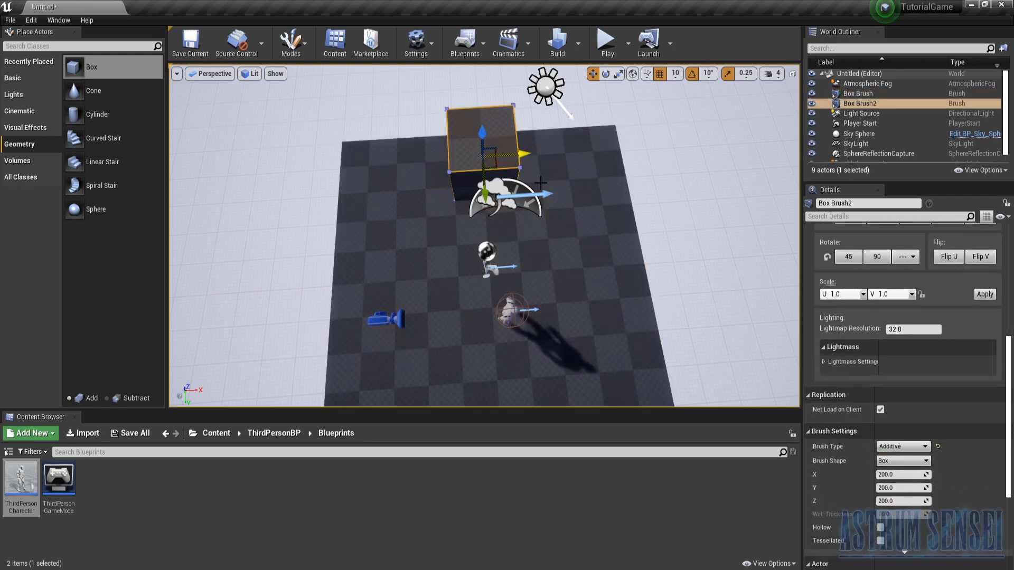
click(885, 476)
text(1000)
key(Return)
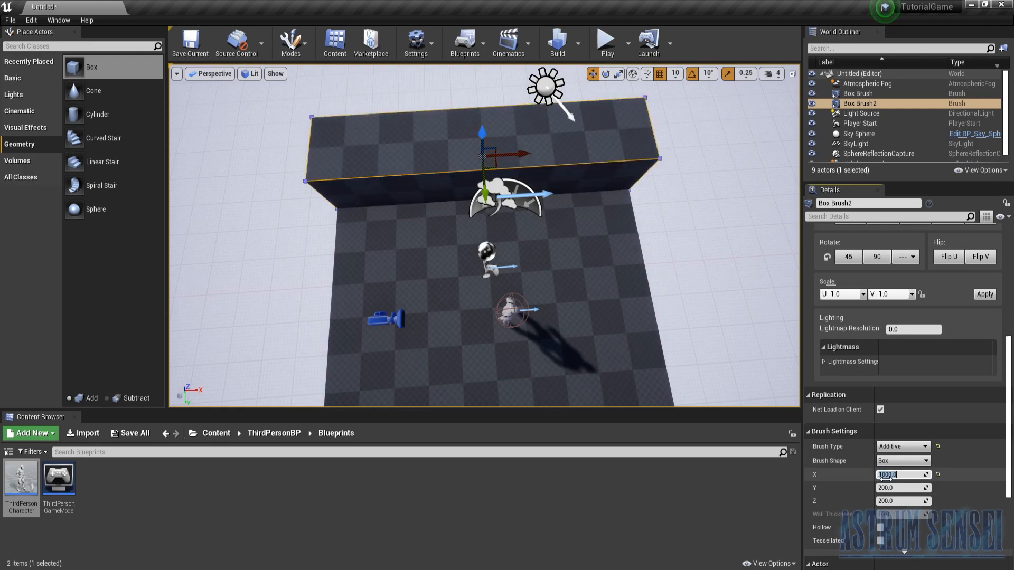
- Try a Z dimension of 20 on the second Box brush
right_drag(589, 384, 593, 388)
key(a)
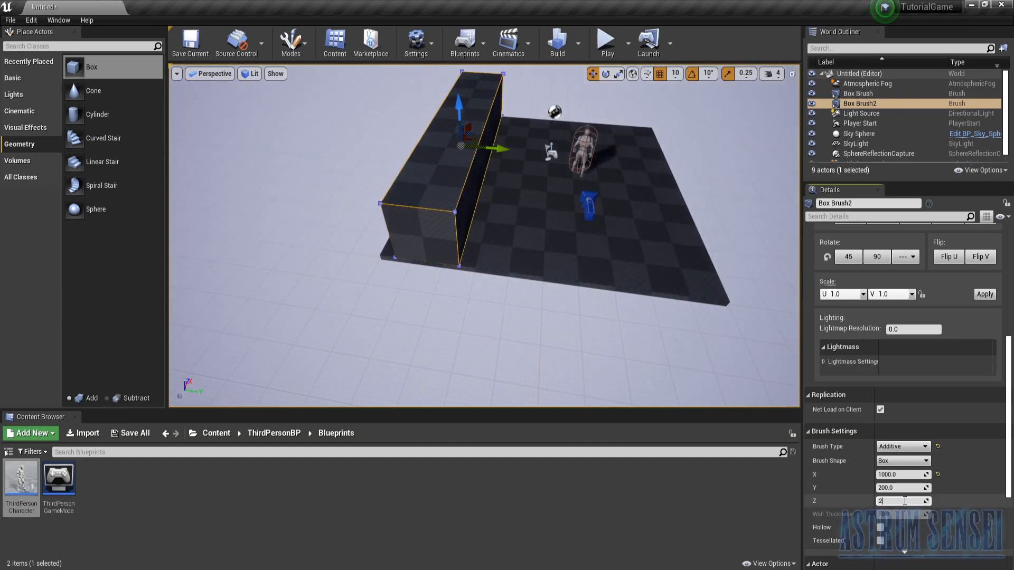
key(Return)
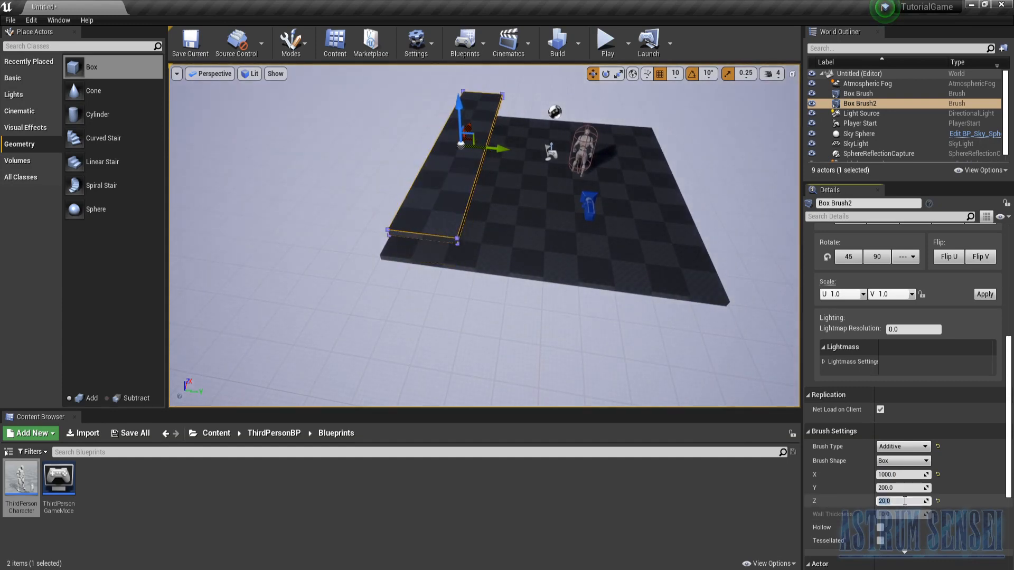
- Shape the second Box brush into a thin, tall wall with a Y dimension of 20 and a Z dimension of 500
click(893, 489)
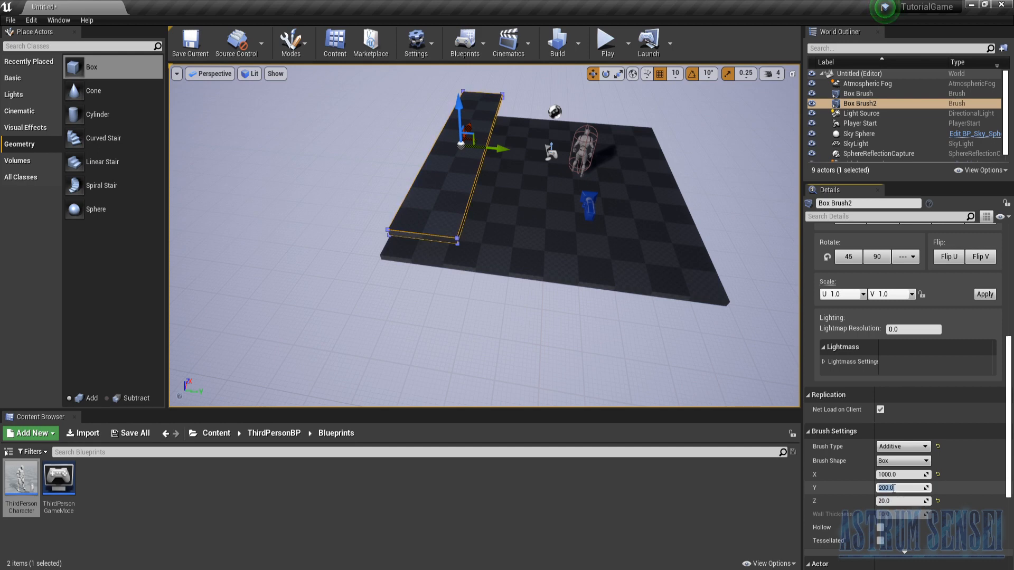
key(Return)
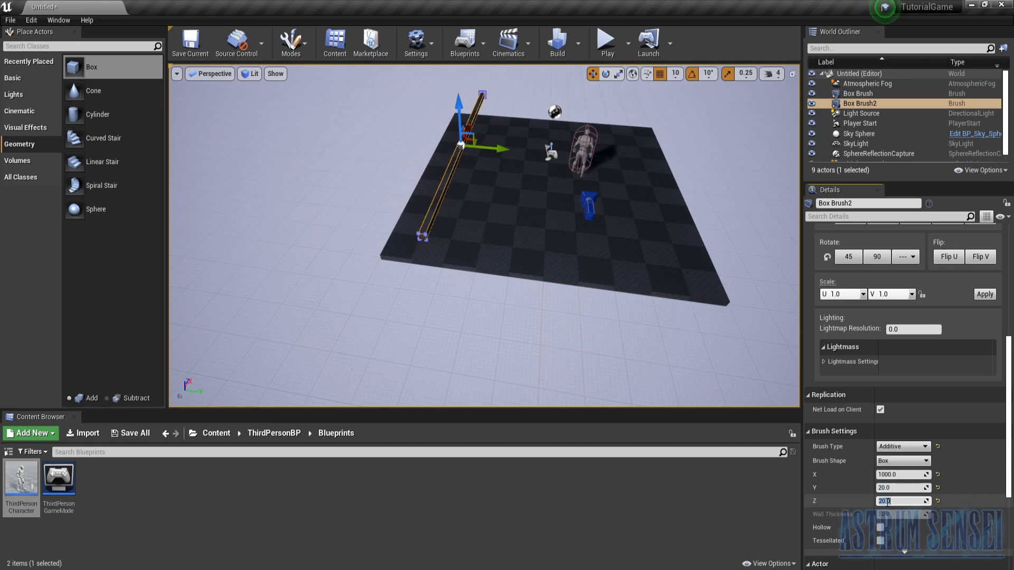
key(Return)
- Raise the wall brush vertically until its lower edge rests on the floor slab
right_drag(512, 332, 523, 312)
key(w)
drag(497, 242, 496, 173)
right_drag(496, 173, 500, 179)
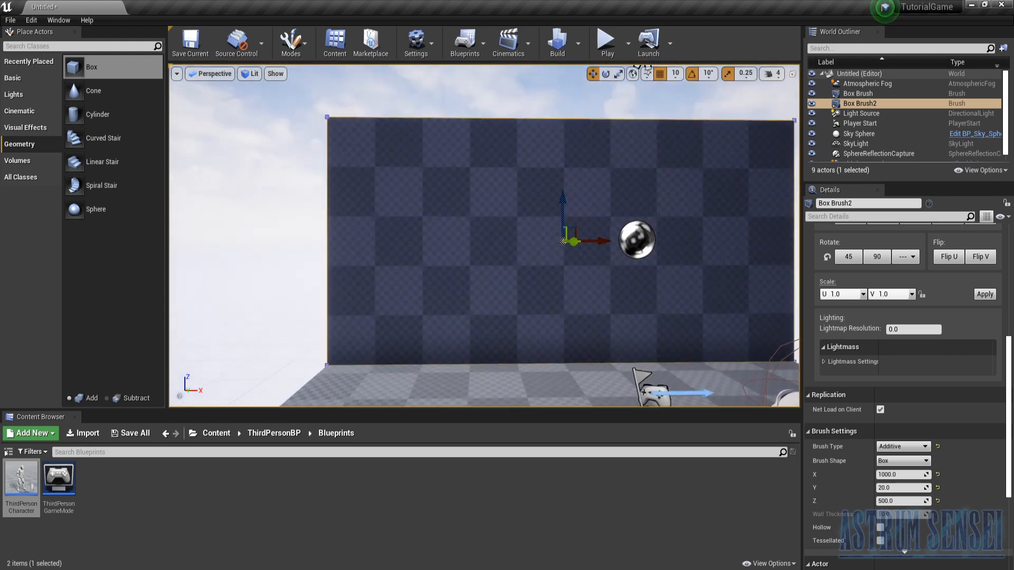
- Playtest the level to judge the wall's height against the character and try a Z dimension of 250 on the wall brush
click(603, 44)
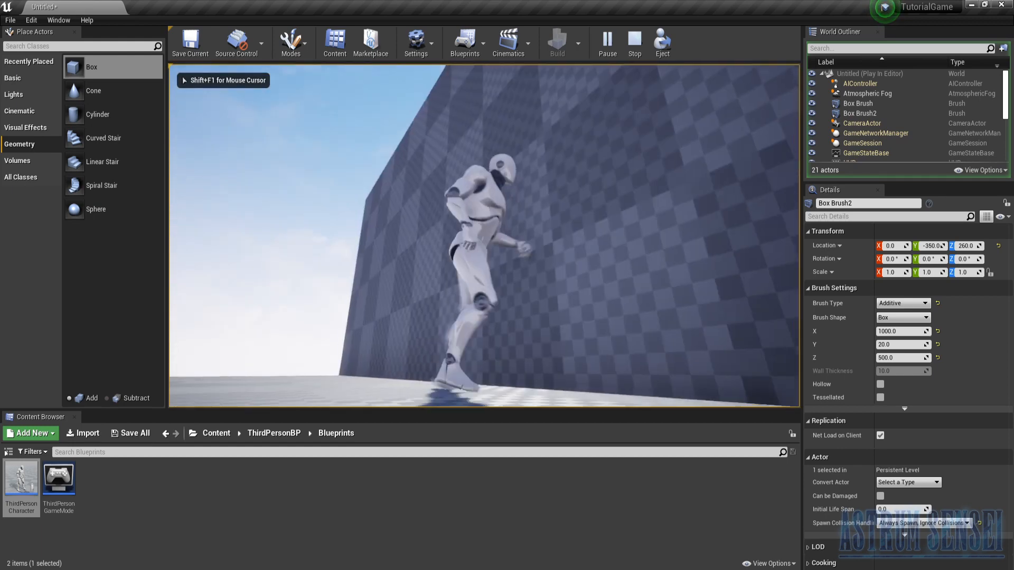
key(Escape)
click(448, 201)
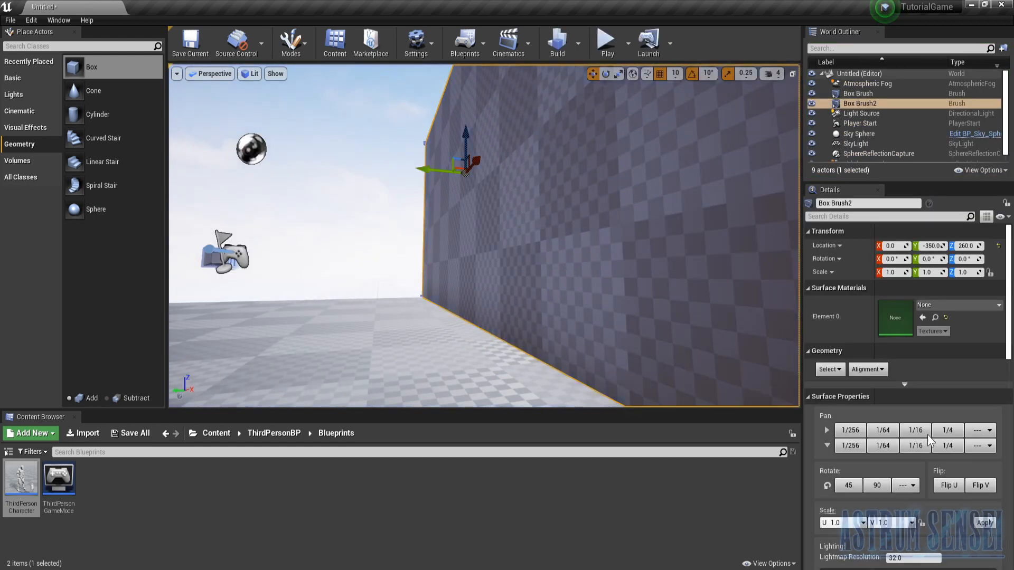
scroll(943, 528, down, 3)
scroll(943, 528, down, 2)
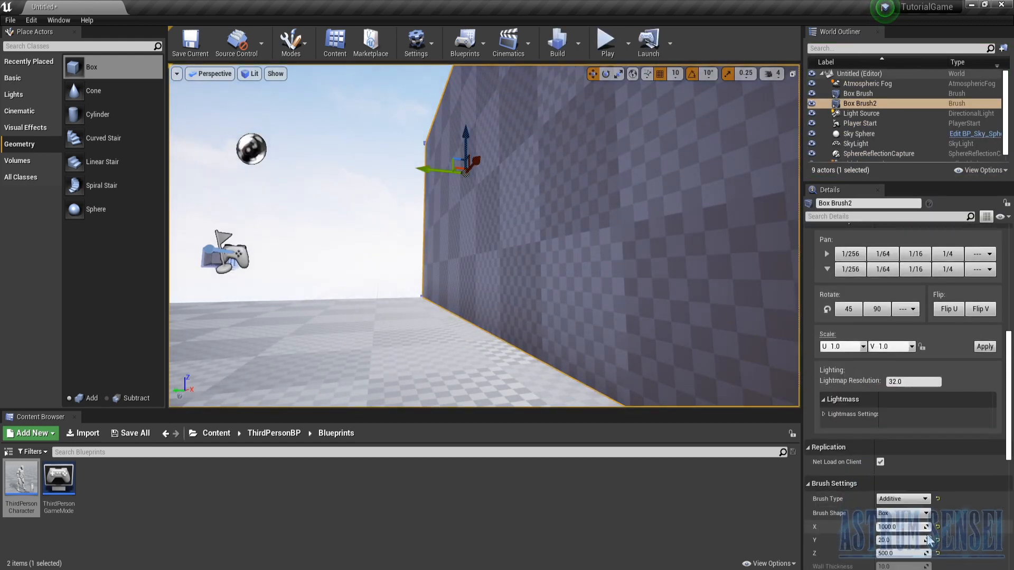
click(900, 553)
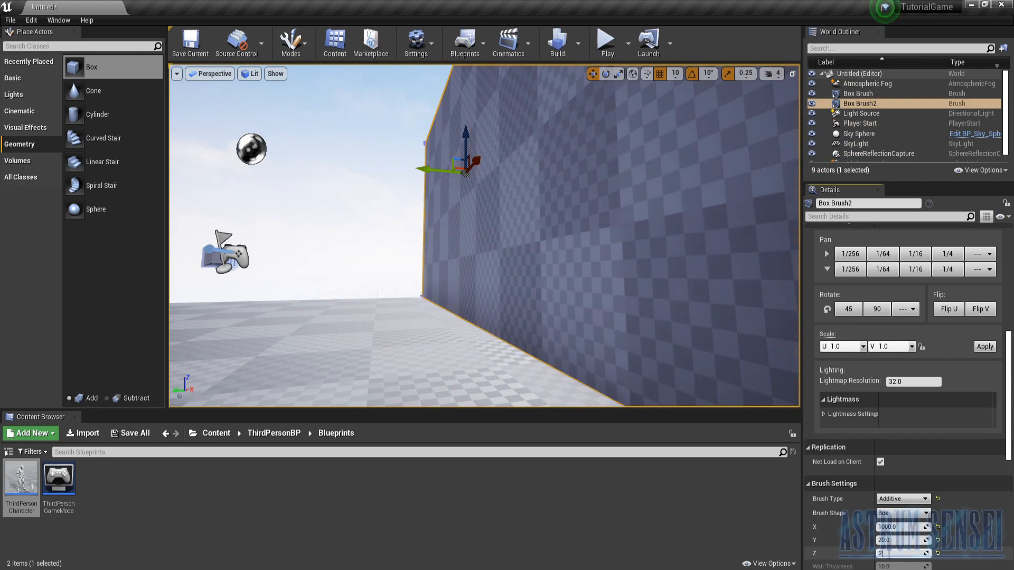
text(250)
key(Return)
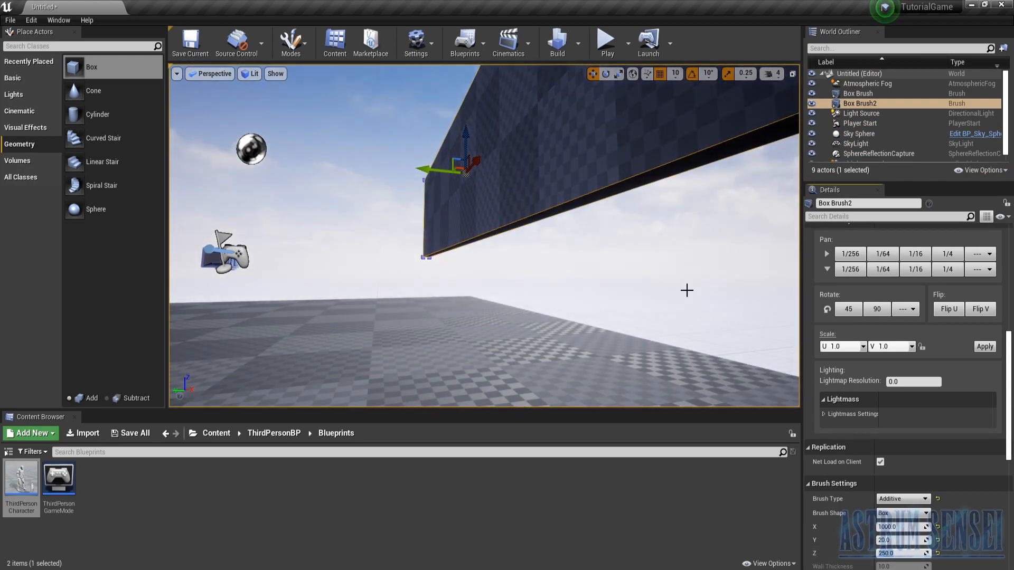
- Lower the shortened wall brush until its bottom edge rests on the floor slab
key(f)
mouse_move(483, 235)
right_down()
mouse_move(533, 265)
mouse_move(486, 219)
right_up()
drag(499, 152, 500, 204)
right_drag(500, 203, 496, 204)
drag(497, 204, 498, 158)
mouse_move(498, 158)
right_down()
mouse_move(521, 127)
mouse_move(528, 174)
mouse_move(491, 143)
right_up()
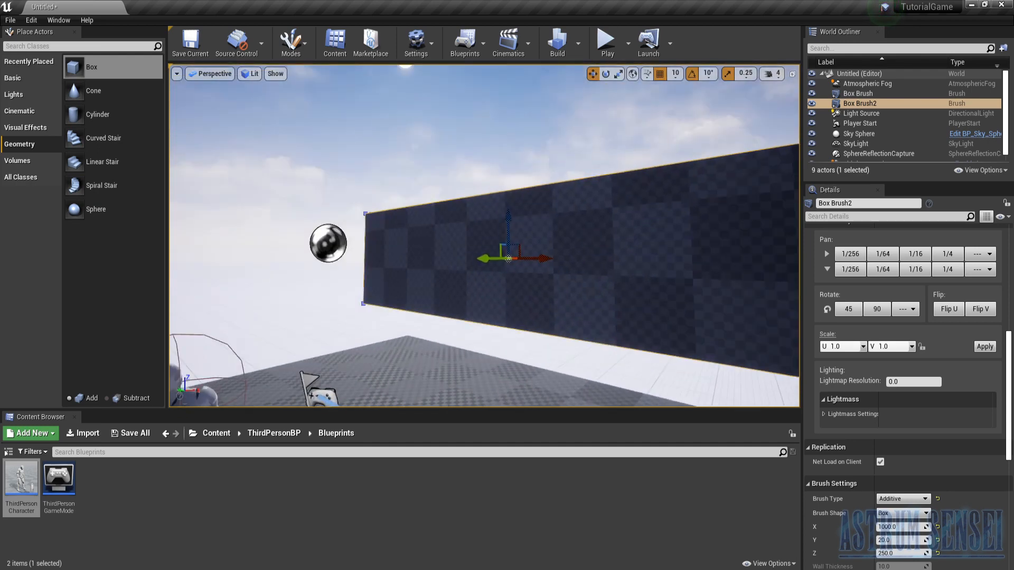
right_drag(489, 280, 505, 289)
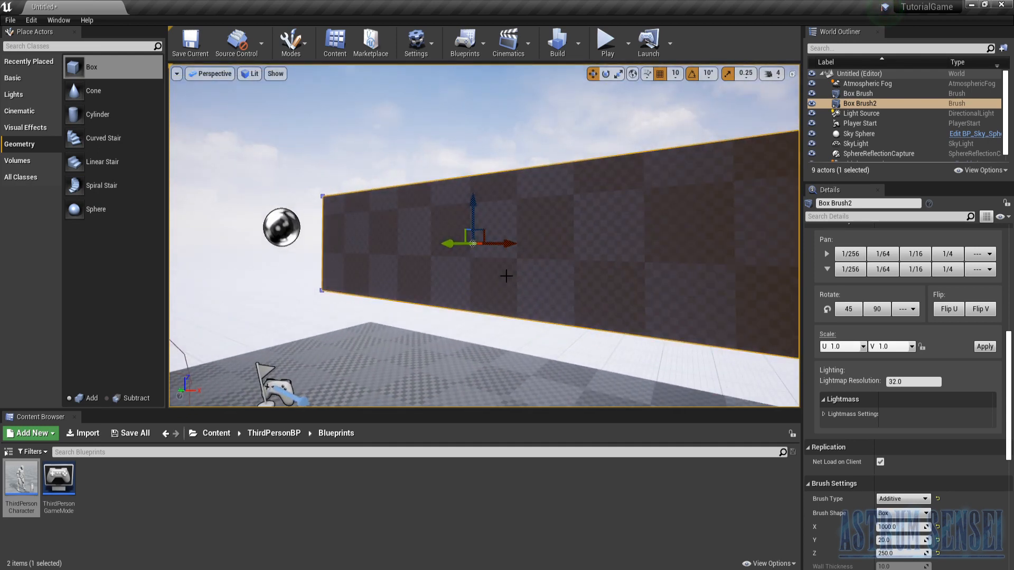
key(ctrl+z)
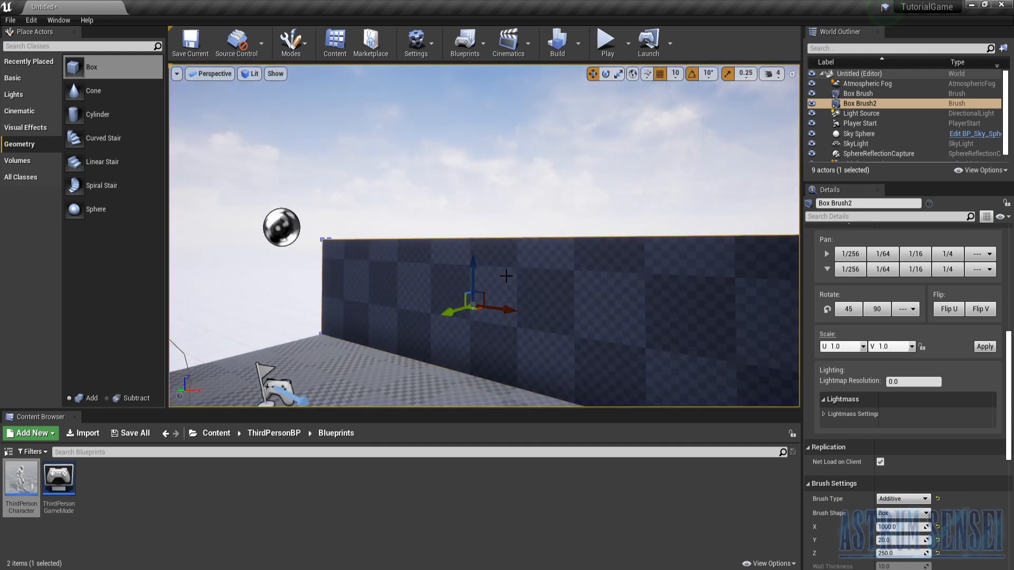
- Move the wall brush along Y to -490, flush with the floor slab's outer edge, and playtest it against the character
right_drag(474, 244, 383, 280)
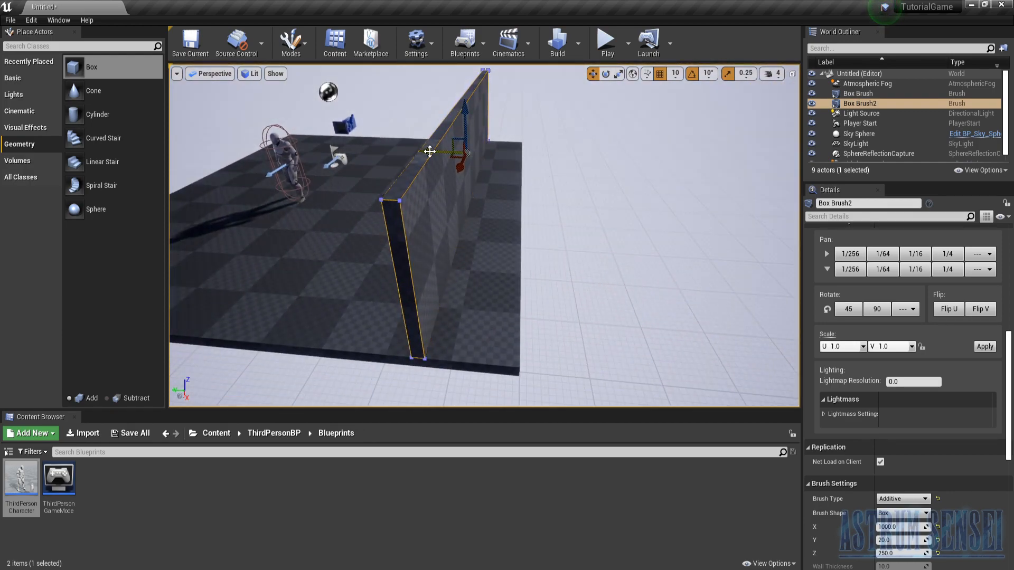
drag(429, 152, 484, 159)
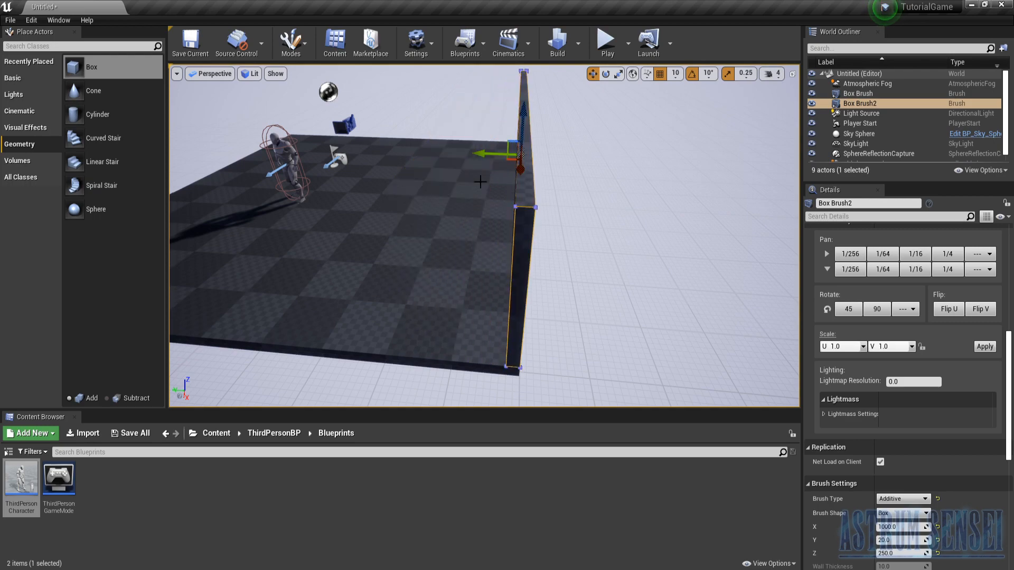
right_drag(513, 230, 535, 241)
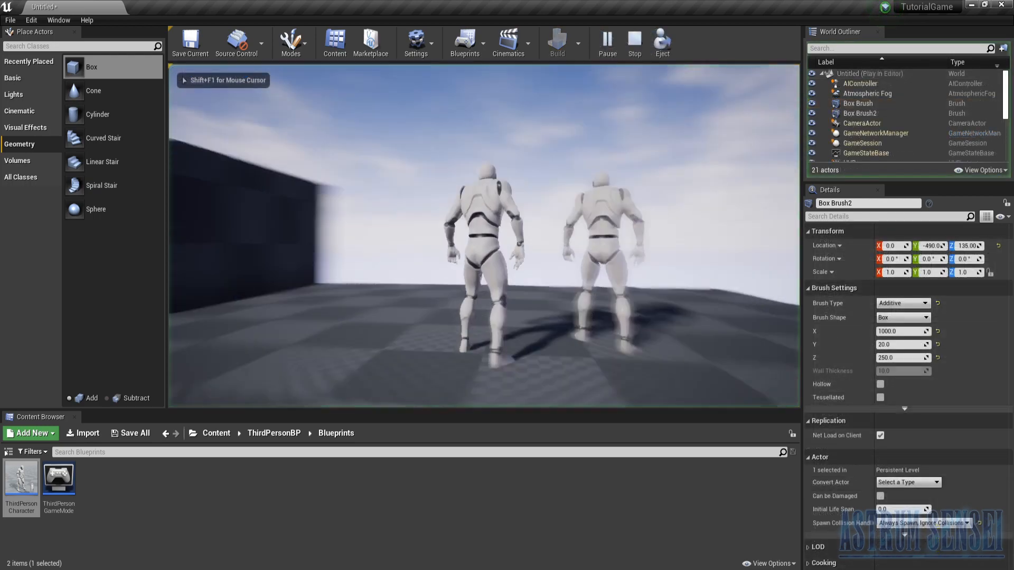
key(w)
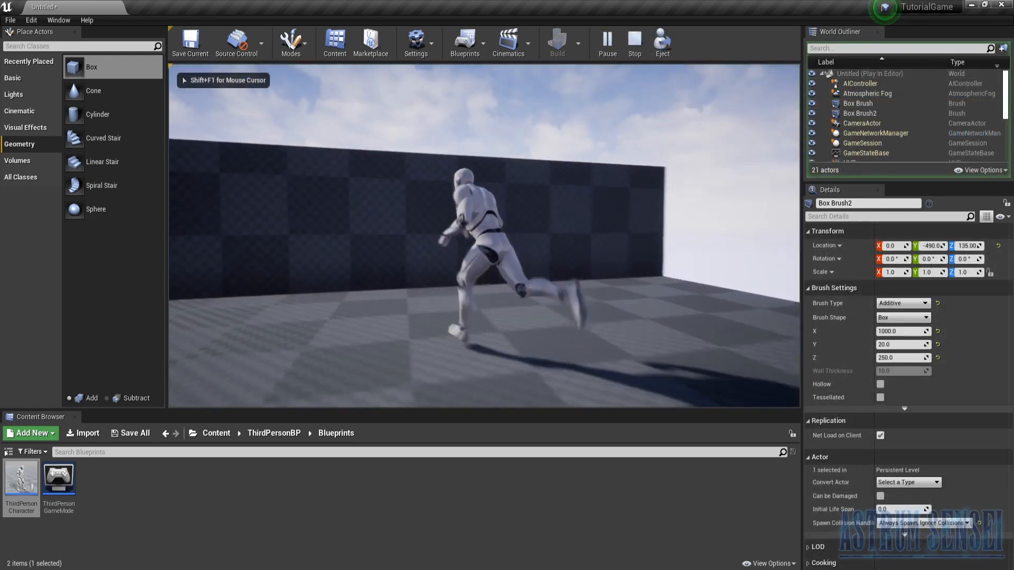
key(Escape)
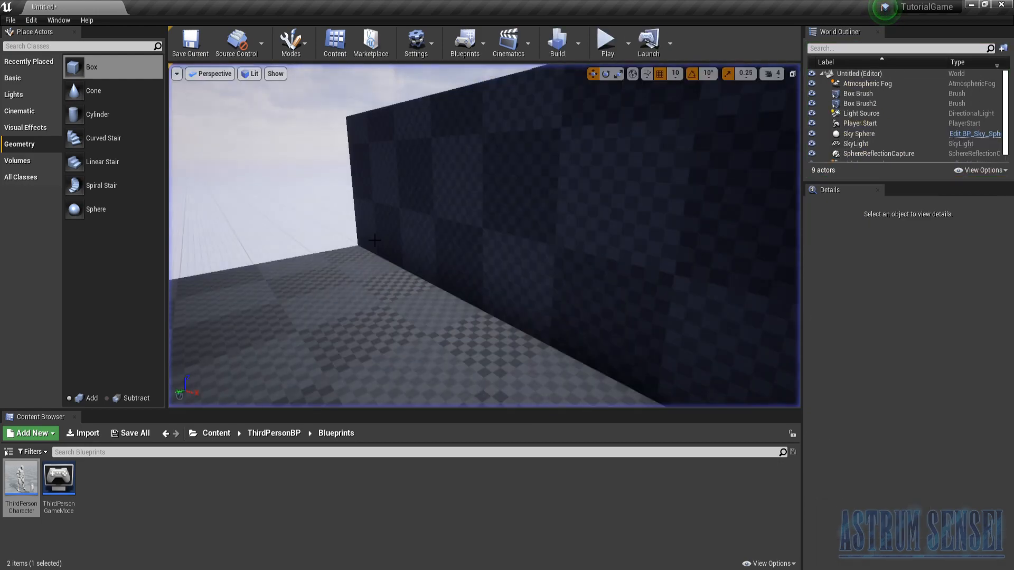
- Set the wall brush's Z dimension to 450 and seat it on the floor slab
click(411, 236)
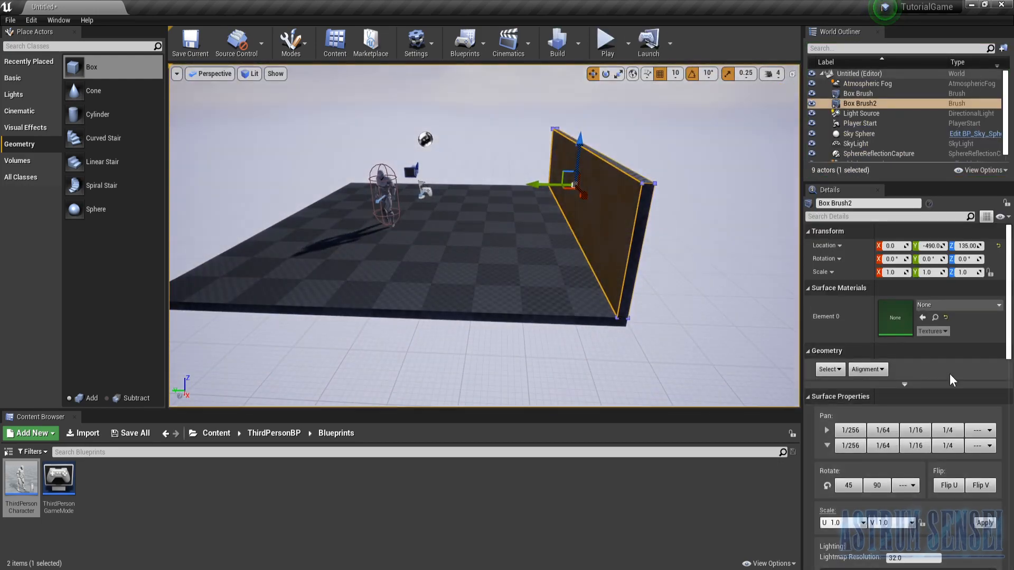
scroll(949, 374, down, 2)
scroll(963, 373, down, 5)
click(894, 519)
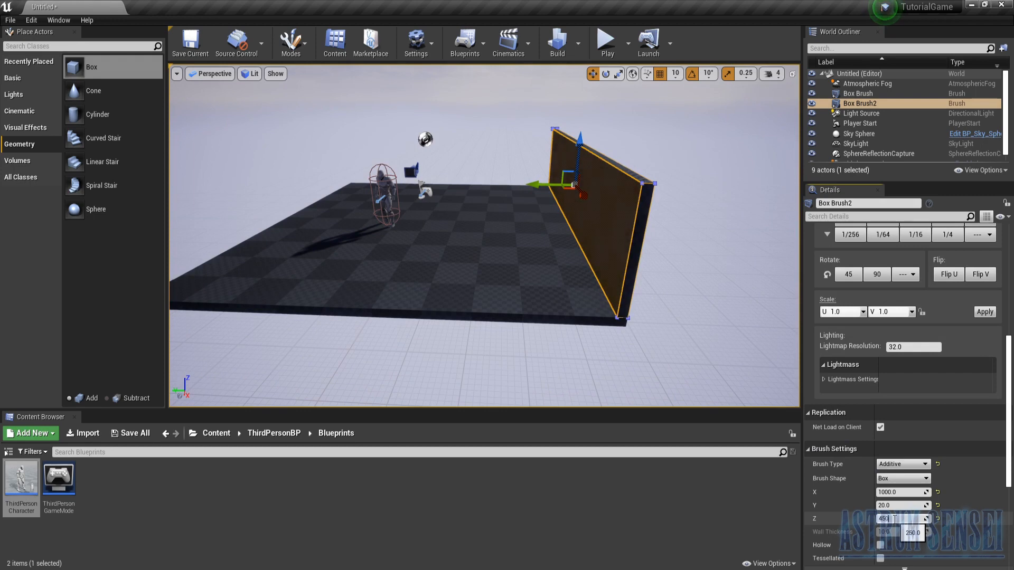
key(Return)
drag(595, 67, 595, 63)
key(End)
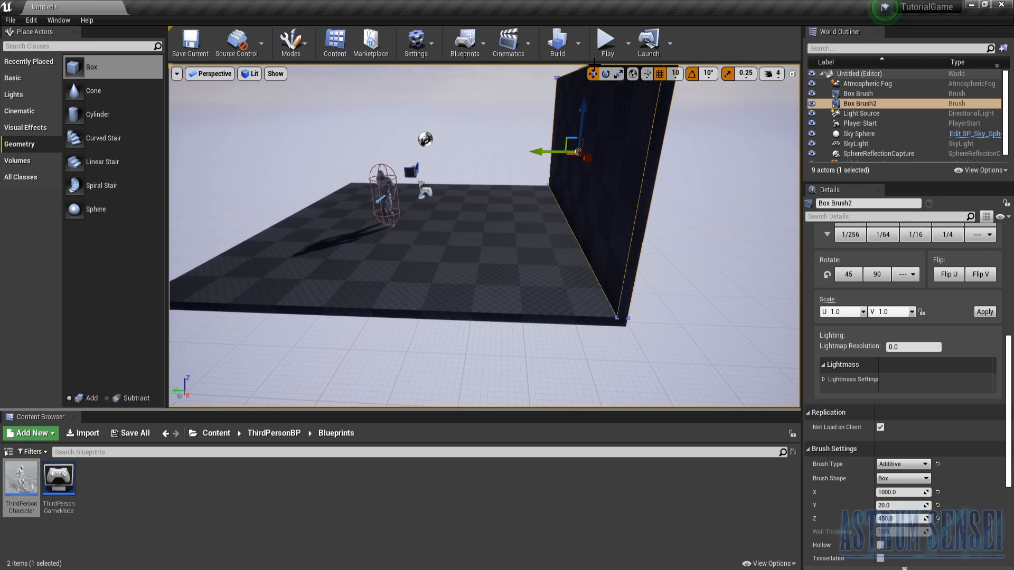
- Duplicate the wall brush along the Y axis to the floor slab's opposite edge, at Y 490
right_drag(605, 241, 597, 233)
key(a)
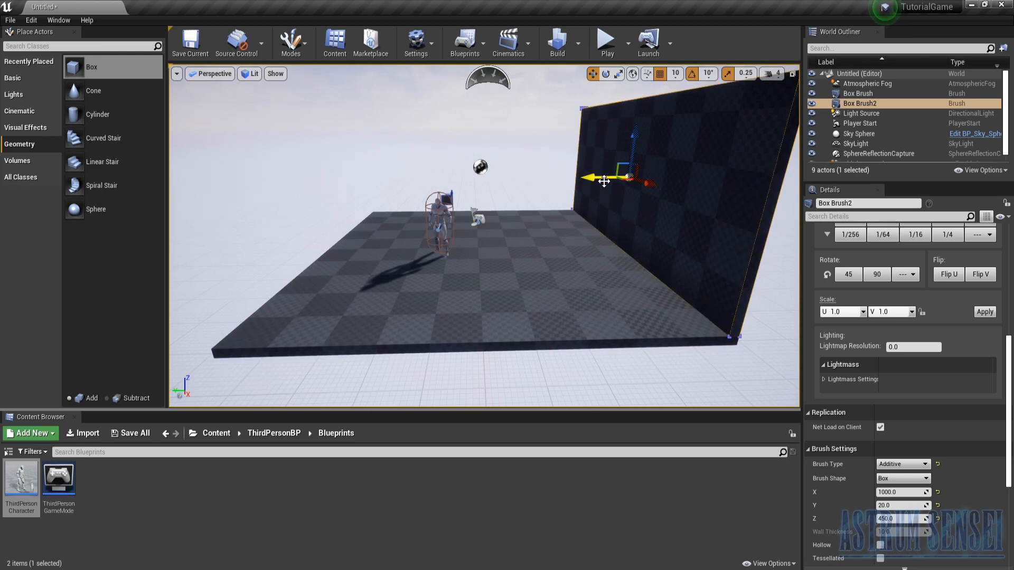
alt+drag(604, 181, 293, 185)
right_drag(470, 255, 298, 277)
right_drag(463, 344, 512, 342)
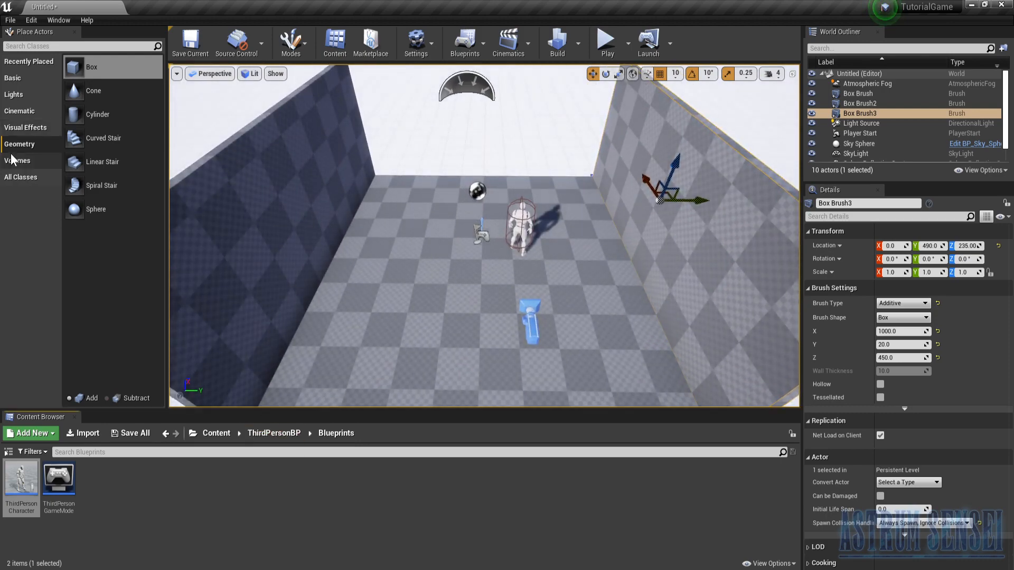
- Place a new Box brush on the floor between the two walls and move it along X to the open far end
mouse_move(90, 67)
mouse_down()
mouse_move(476, 269)
mouse_move(479, 288)
mouse_up()
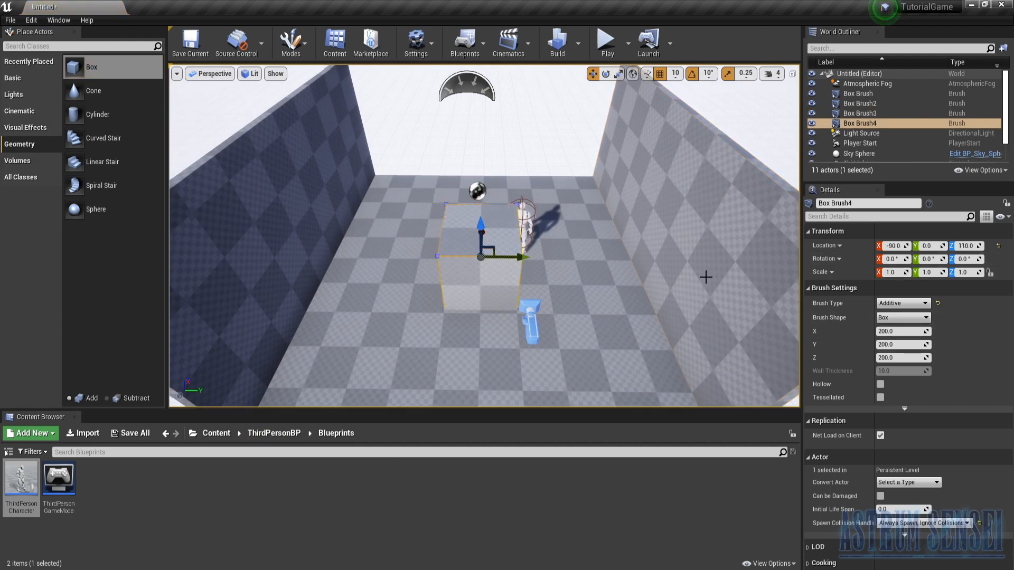
mouse_move(634, 293)
right_down()
mouse_move(613, 338)
mouse_move(634, 296)
mouse_move(729, 294)
right_up()
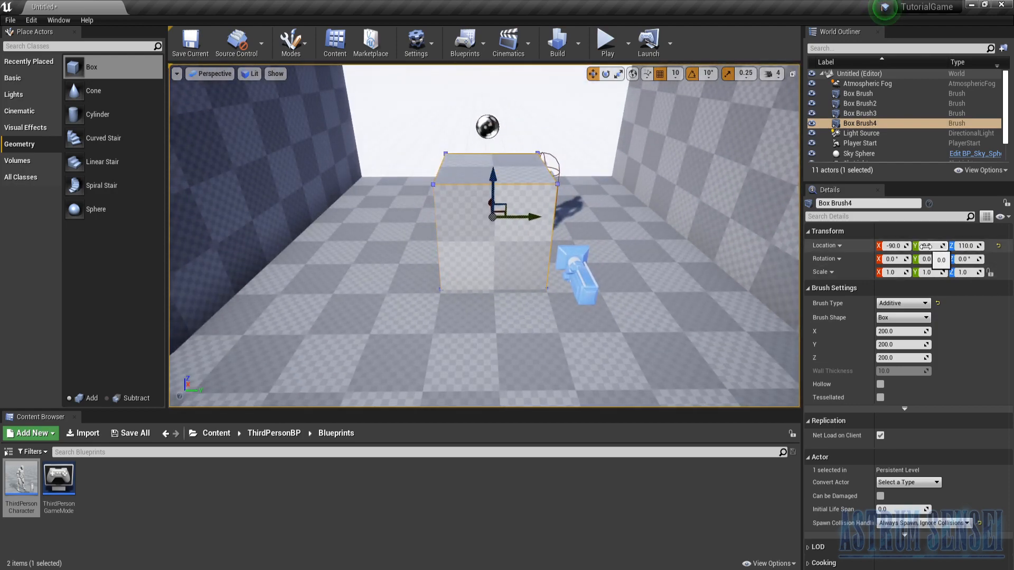
mouse_move(691, 237)
right_down()
mouse_move(739, 317)
mouse_move(756, 311)
mouse_move(793, 328)
right_up()
right_drag(510, 241, 523, 264)
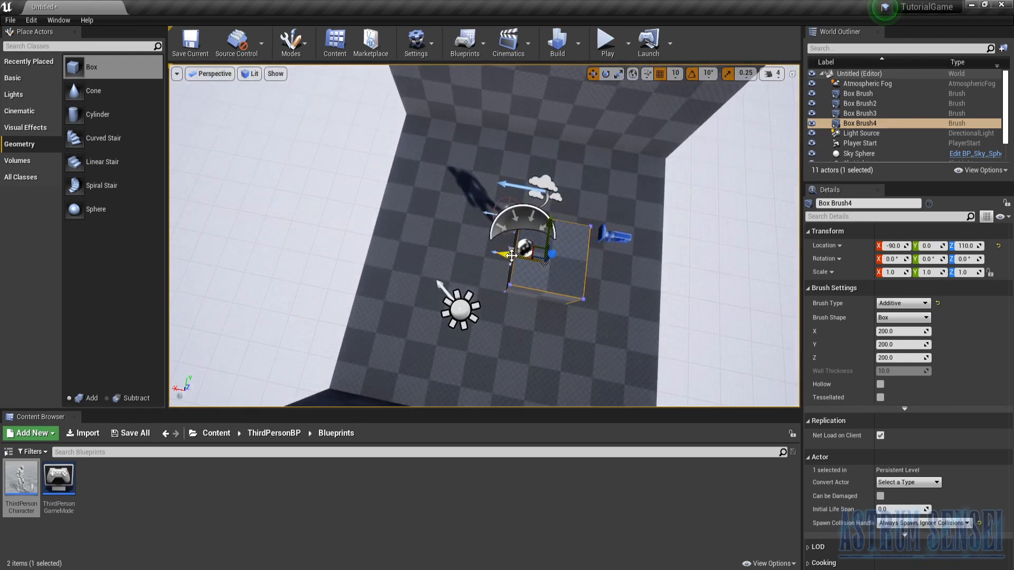
drag(511, 256, 361, 230)
mouse_move(362, 229)
right_down()
mouse_move(370, 227)
mouse_move(238, 196)
mouse_move(195, 248)
mouse_move(264, 185)
mouse_move(430, 319)
right_up()
- Check the floor brush's dimensions and set the new Box brush's Y dimension to 1000 to match
click(448, 304)
scroll(937, 402, down, 3)
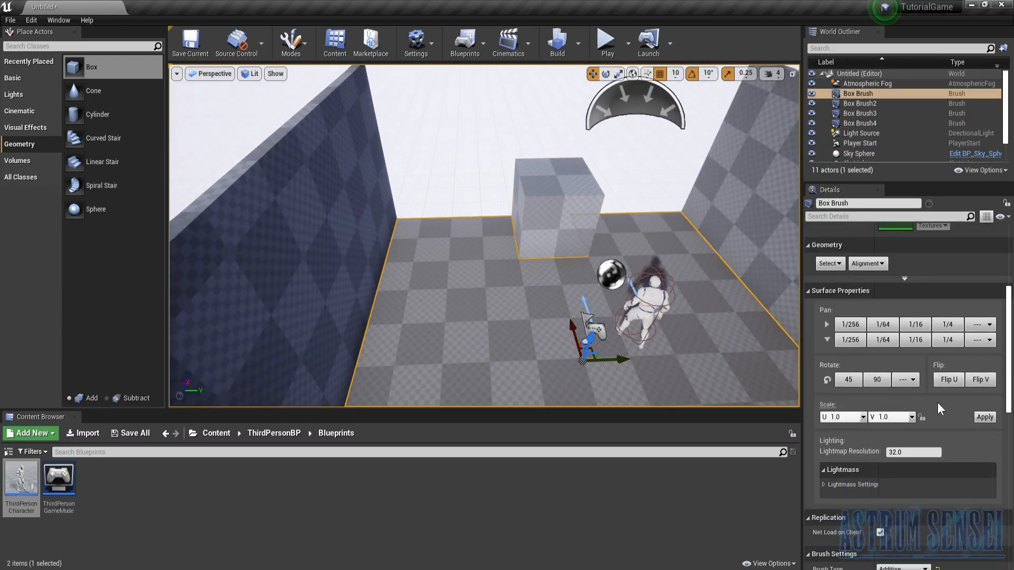
scroll(937, 402, down, 3)
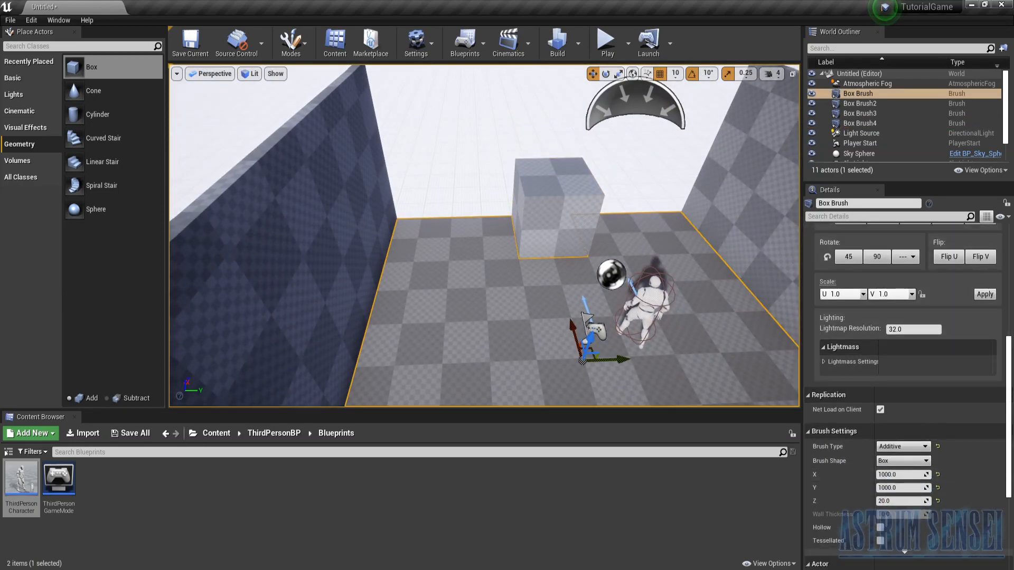
click(572, 215)
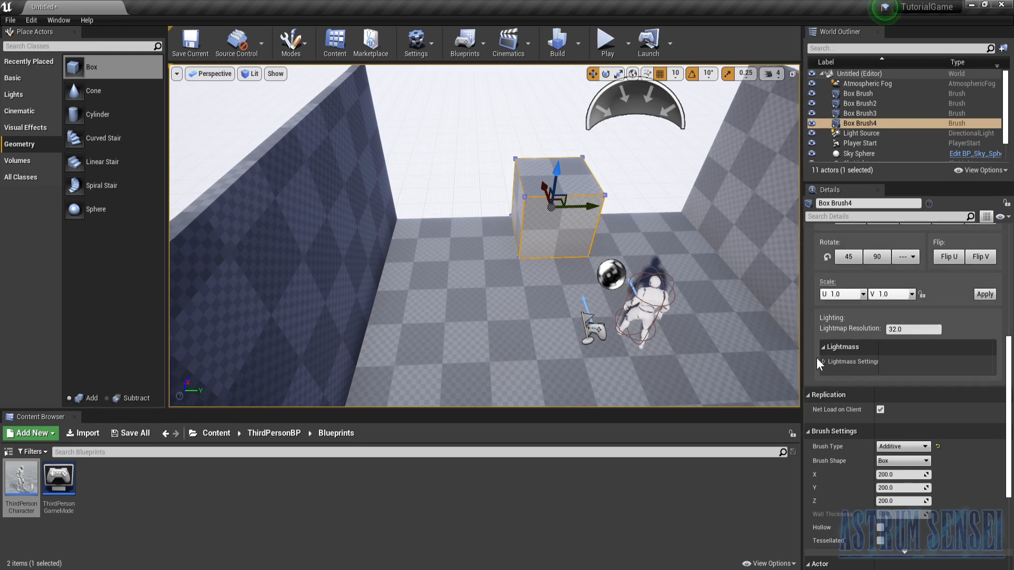
click(905, 488)
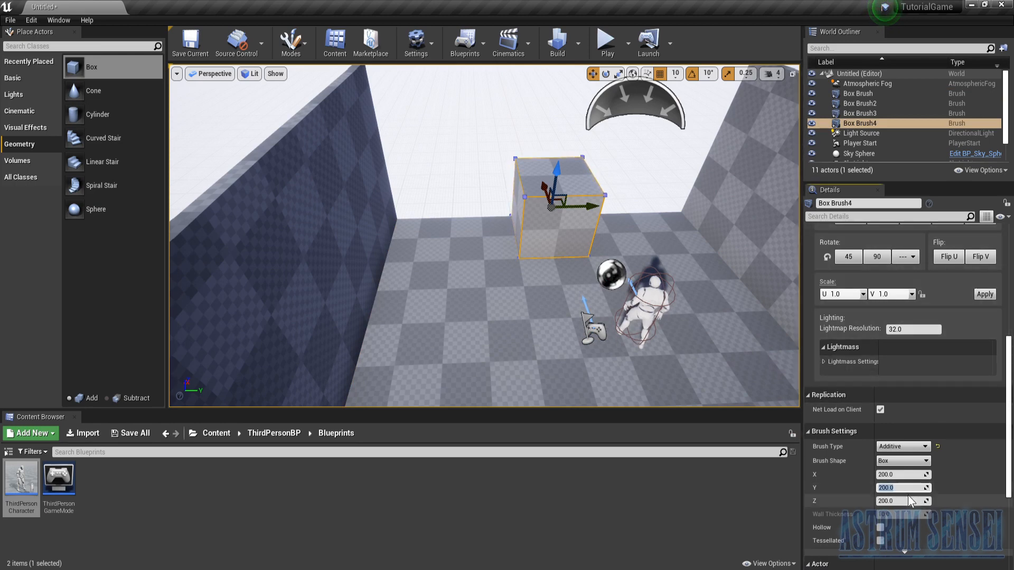
text(1000)
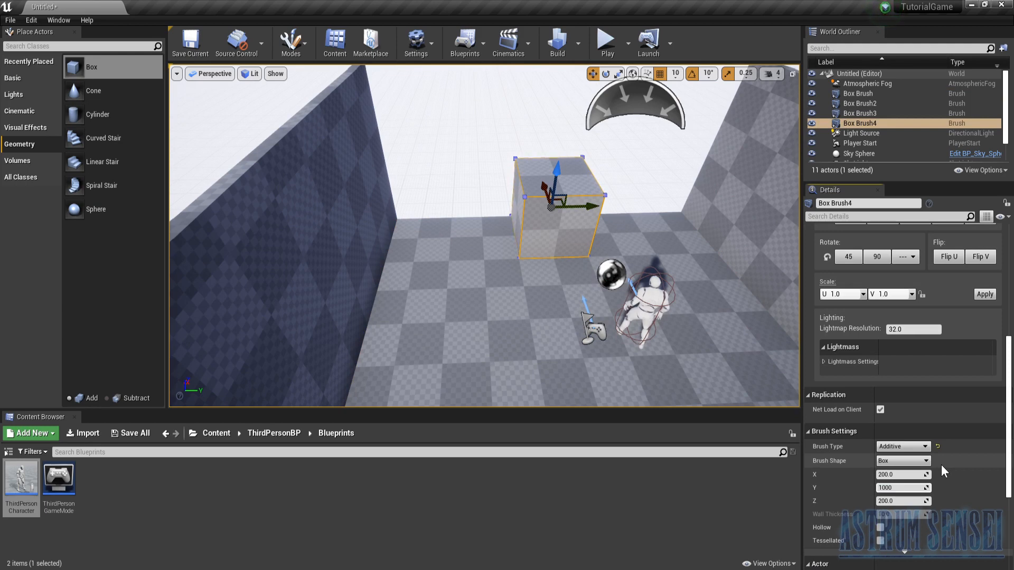
key(Return)
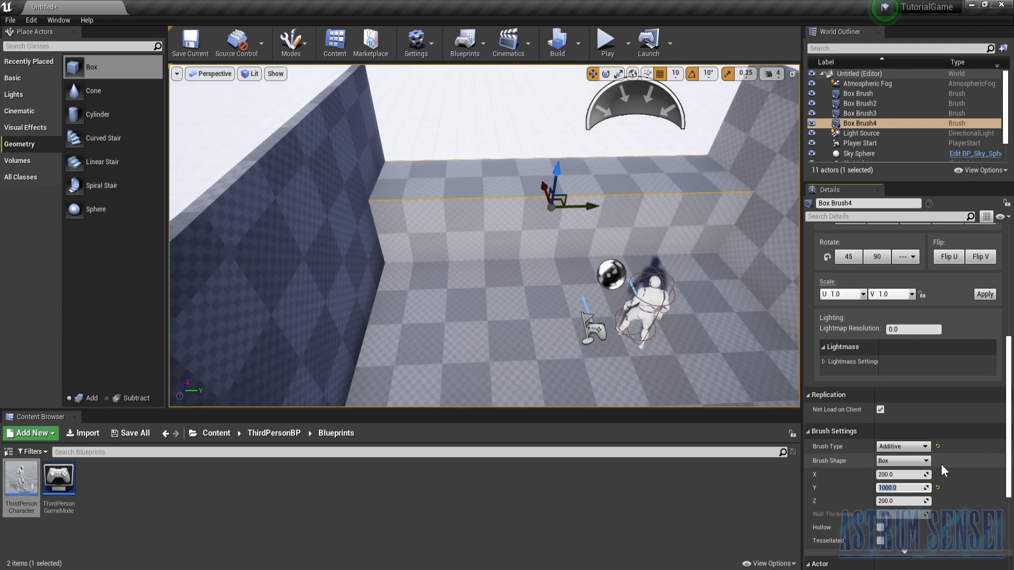
- Thin the new Box brush into an end wall with an X dimension of 20
click(896, 501)
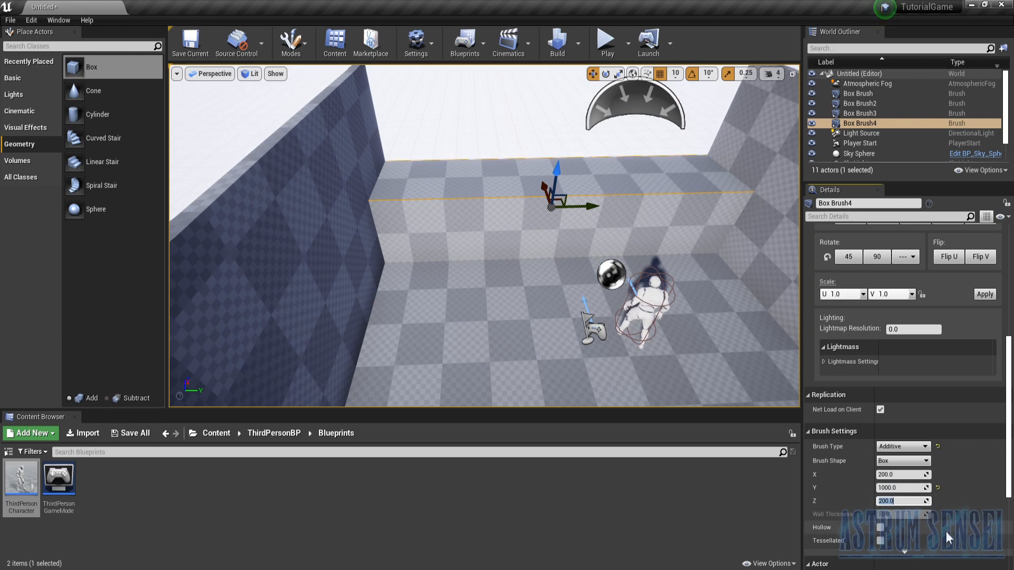
click(901, 479)
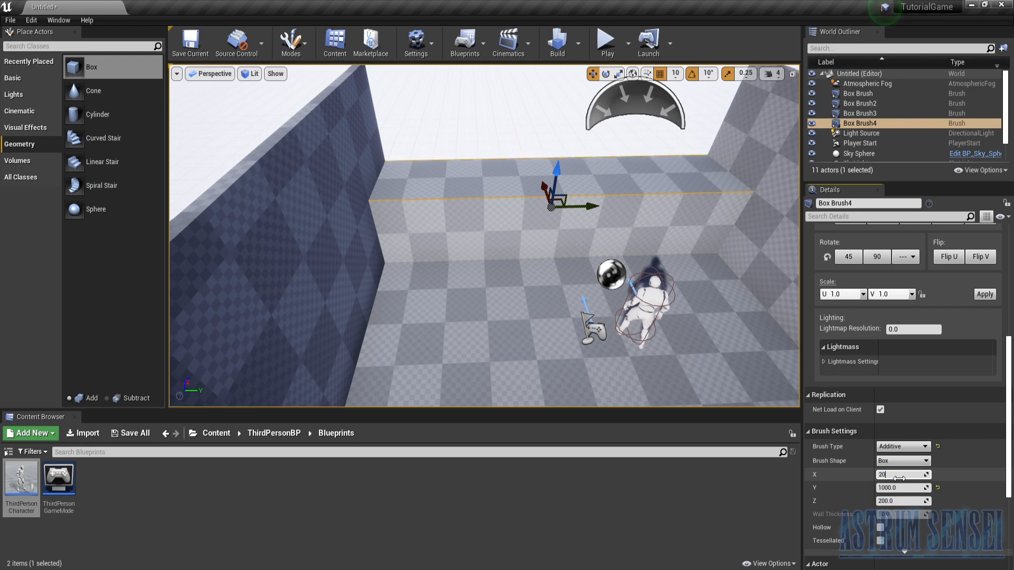
key(Return)
key(Tab)
key(Tab)
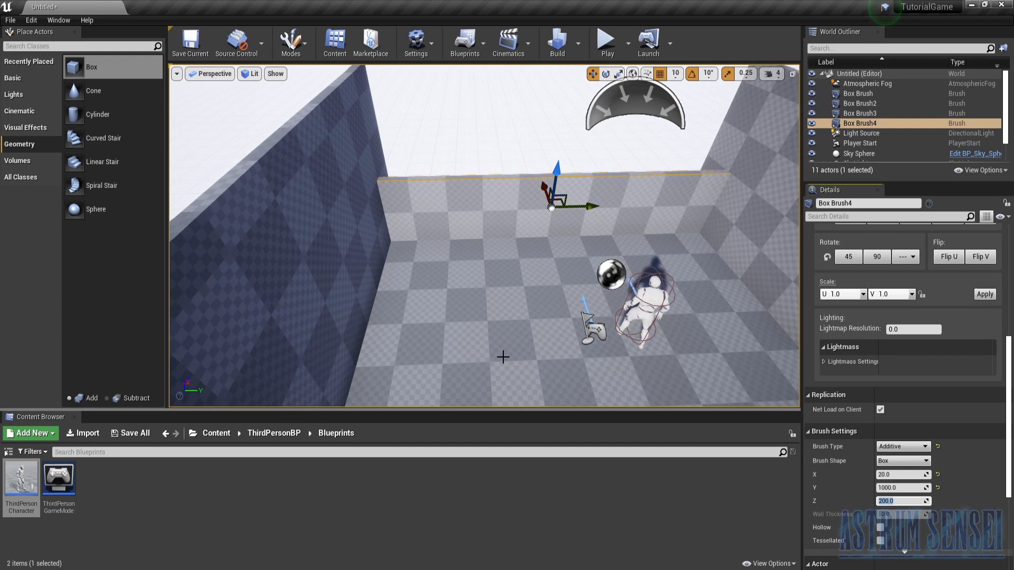
- Check the side wall's height and set the end wall brush's Z dimension to 450 to match
click(358, 295)
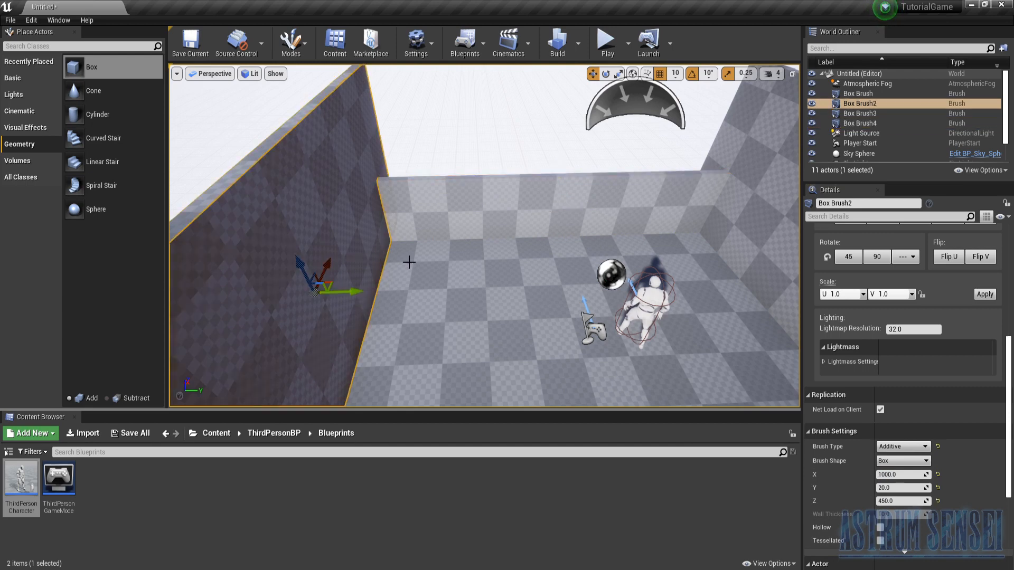
click(535, 205)
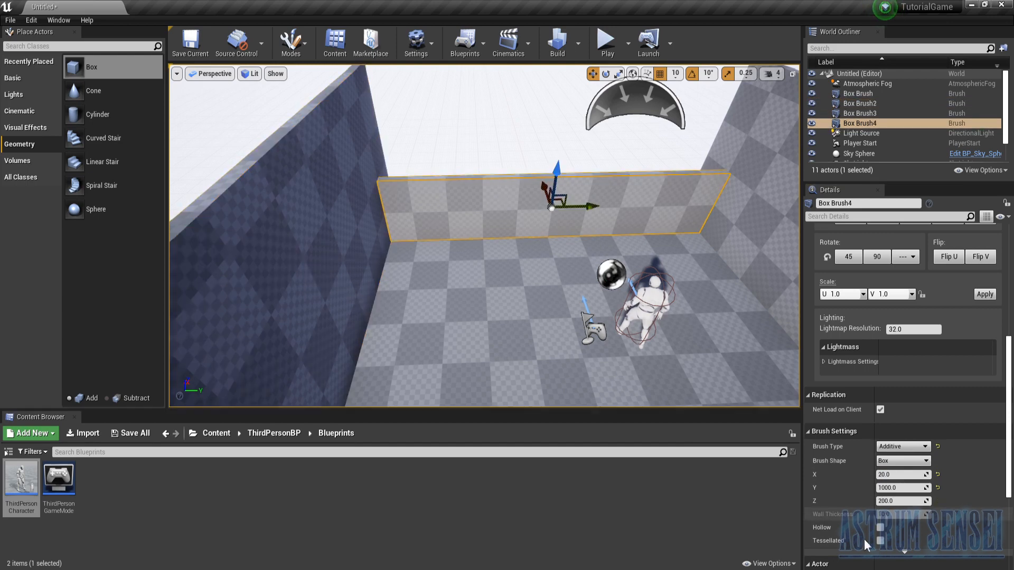
click(891, 502)
text(450)
key(Return)
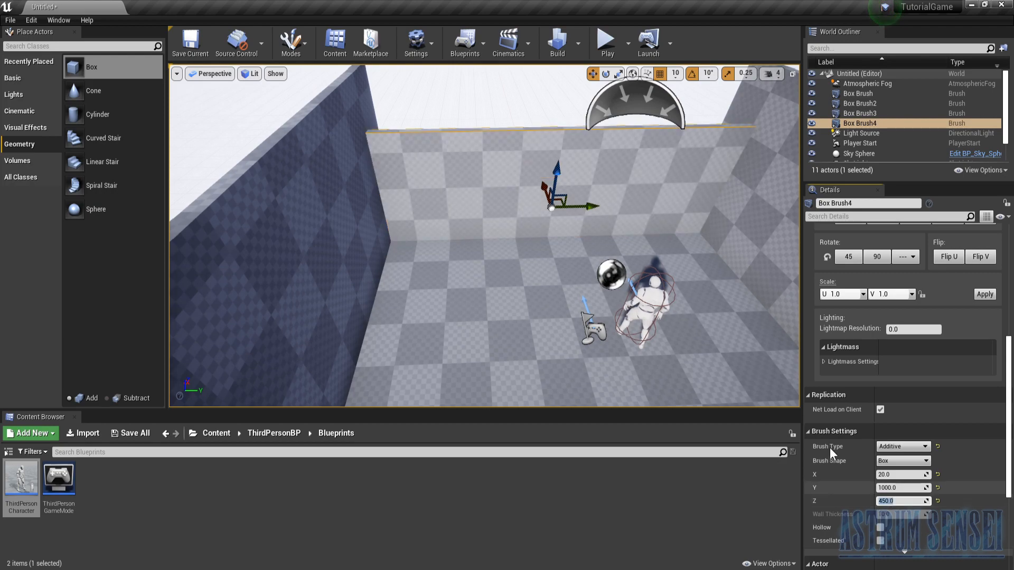
- Raise the end wall brush above the floor and seat its bottom edge on the slab
drag(554, 169, 558, 123)
mouse_move(551, 167)
right_down()
mouse_move(576, 174)
mouse_move(551, 166)
right_up()
drag(516, 188, 518, 167)
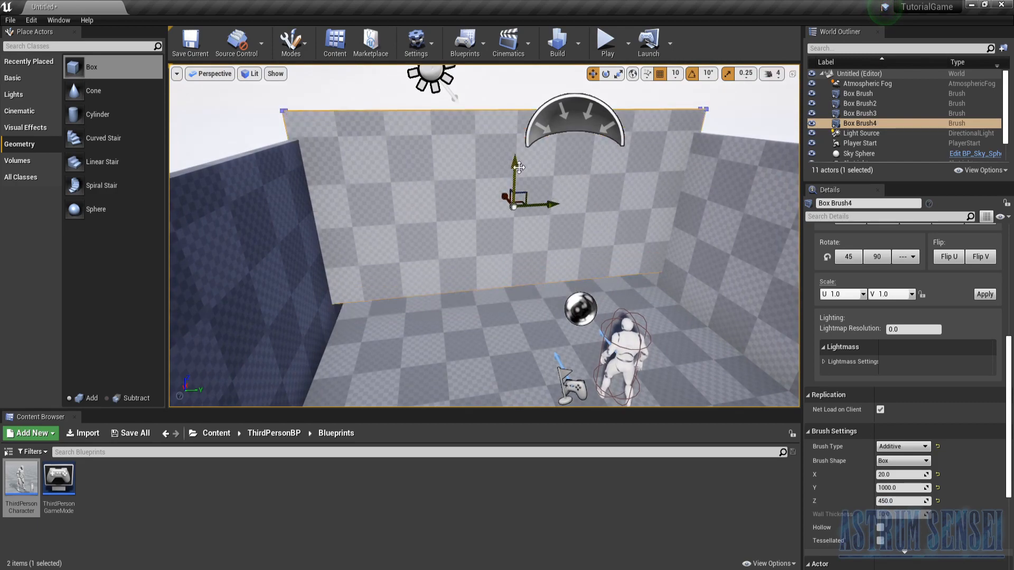
key(ctrl+z)
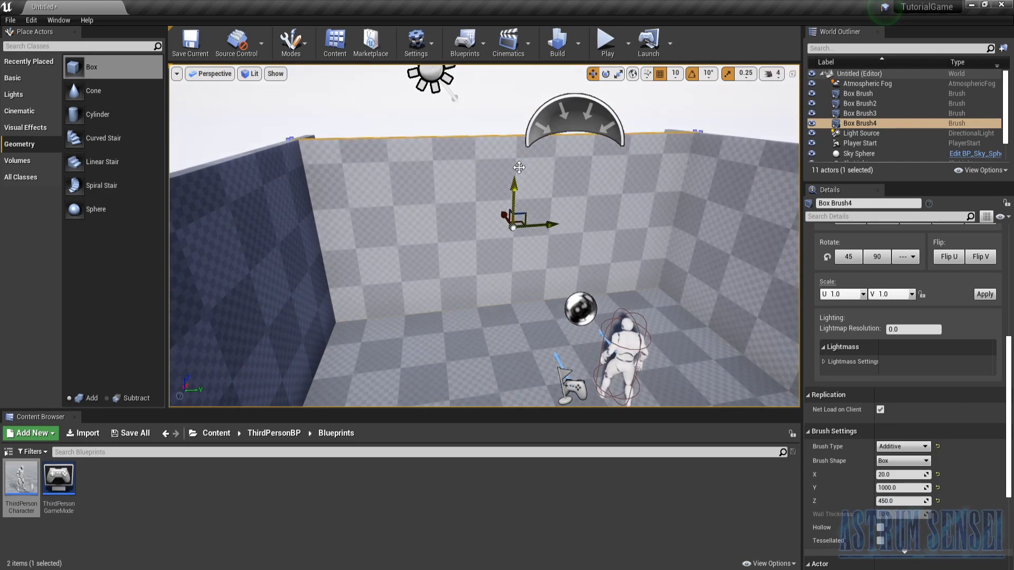
- Move the end wall brush outward along X until it lines up with the floor's edge and the side walls
right_drag(483, 231, 626, 265)
key(w)
right_drag(442, 205, 429, 206)
mouse_move(458, 198)
mouse_down()
mouse_move(417, 194)
mouse_move(431, 198)
mouse_up()
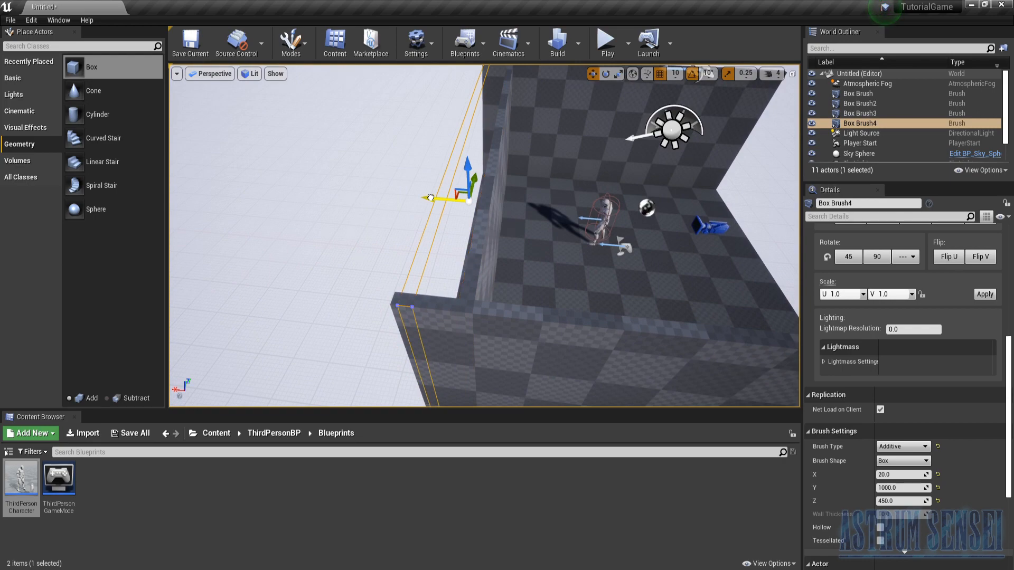
drag(430, 198, 430, 198)
mouse_move(544, 237)
right_down()
mouse_move(380, 232)
mouse_move(581, 232)
right_up()
key(w)
key(s)
drag(488, 188, 478, 189)
key(s)
- Duplicate the end wall brush and slide the copy along X to the opposite floor edge at X -490
mouse_move(496, 208)
right_down()
mouse_move(510, 307)
mouse_move(572, 288)
right_up()
key(d)
key(s)
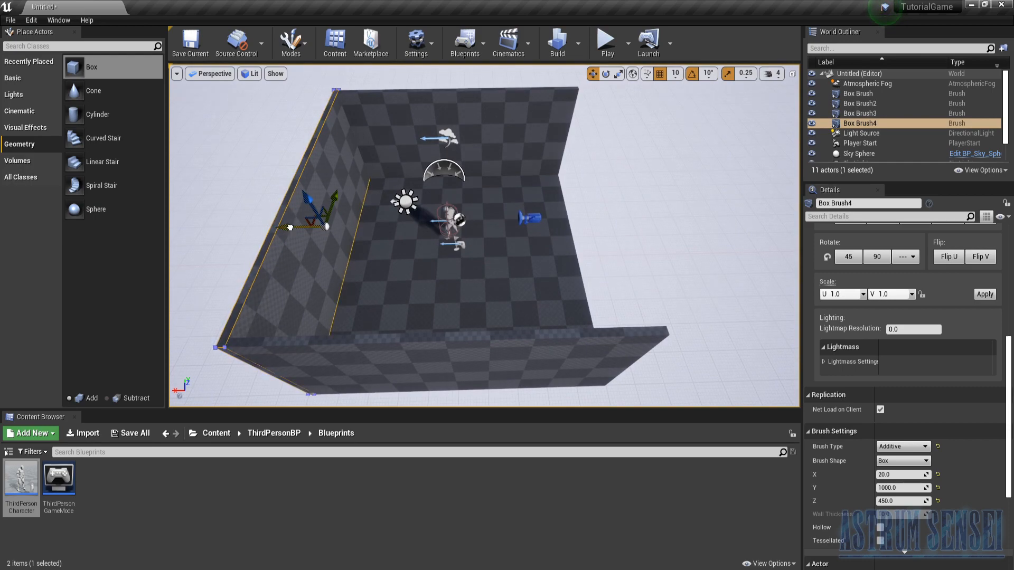
alt+drag(290, 227, 555, 244)
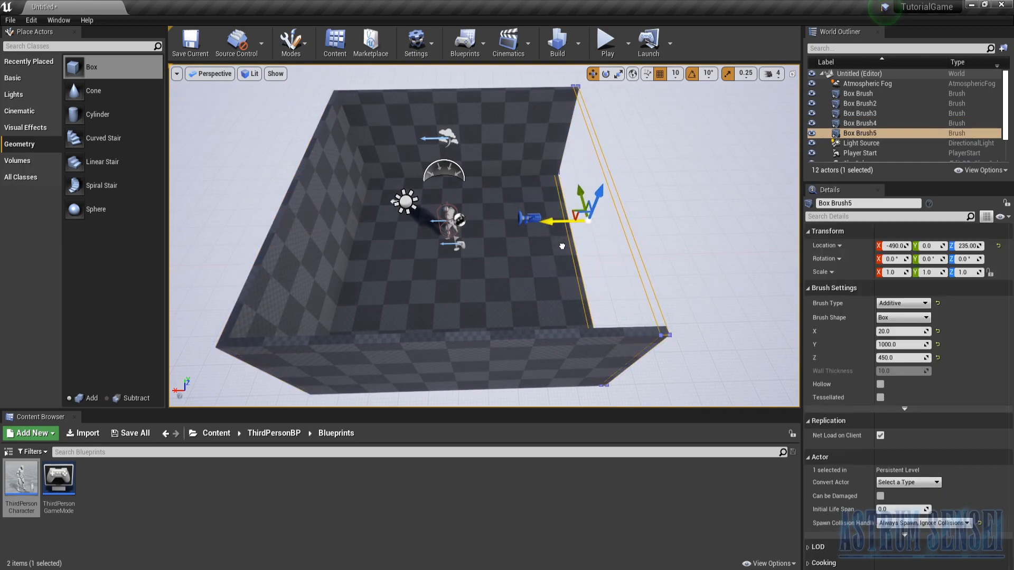
- Duplicate the floor brush and raise the copy to Z 470 as a ceiling resting on the walls
key(w)
right_drag(537, 272, 571, 310)
key(s)
click(562, 293)
key(f)
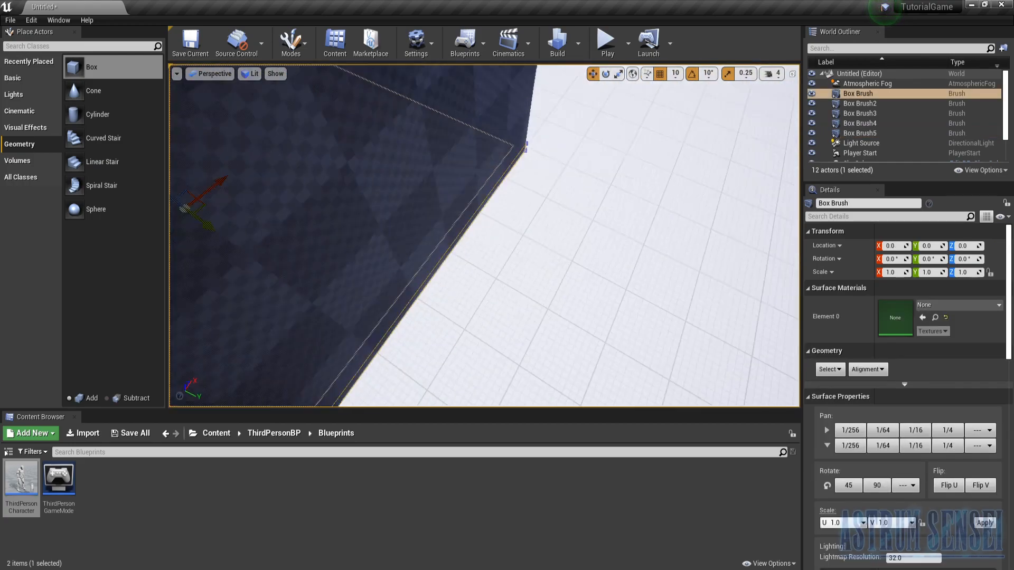
alt+drag(508, 312, 508, 137)
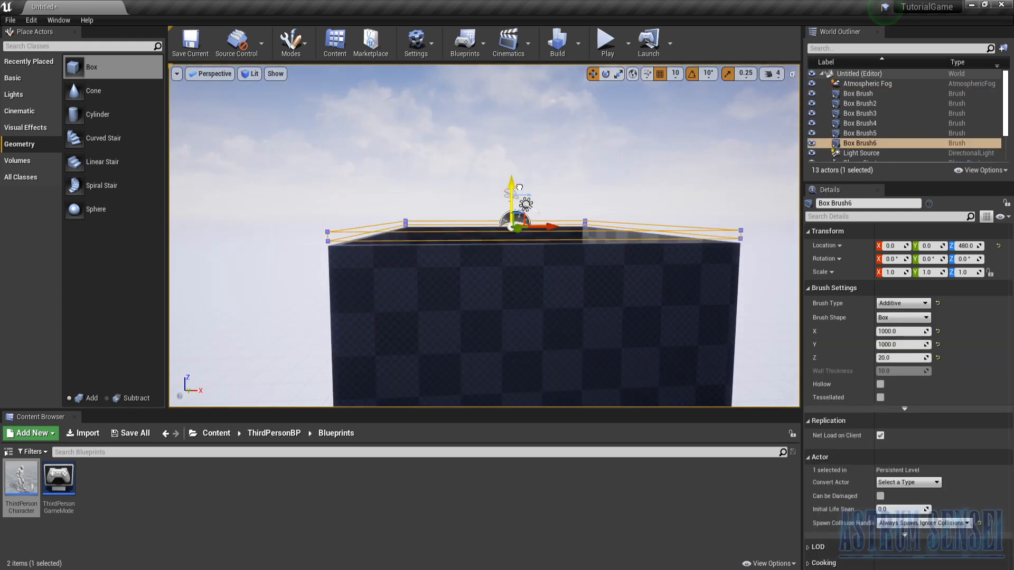
key(w)
right_drag(527, 242, 510, 180)
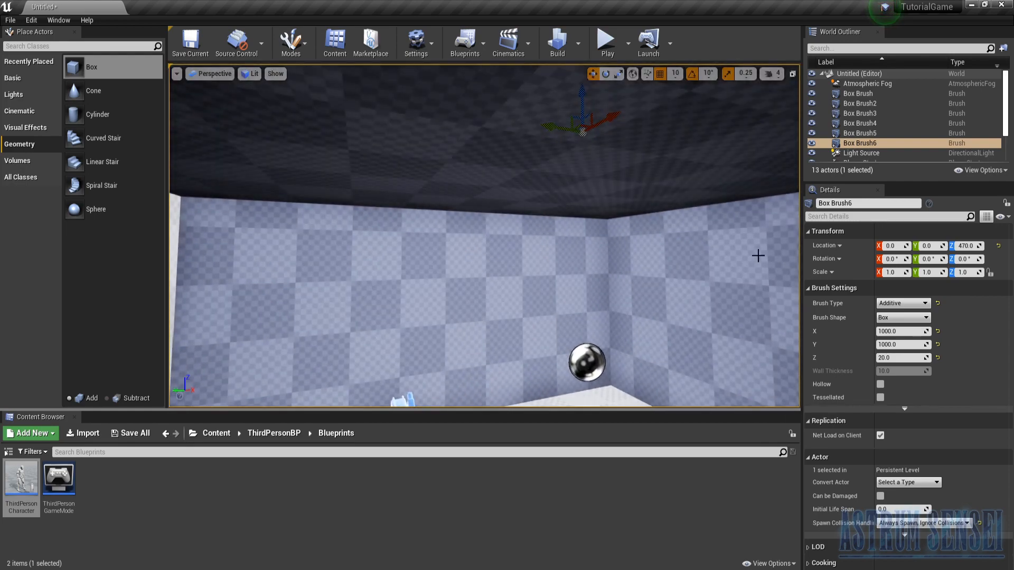
- Play-test the enclosed room with the character and stop the session
click(607, 54)
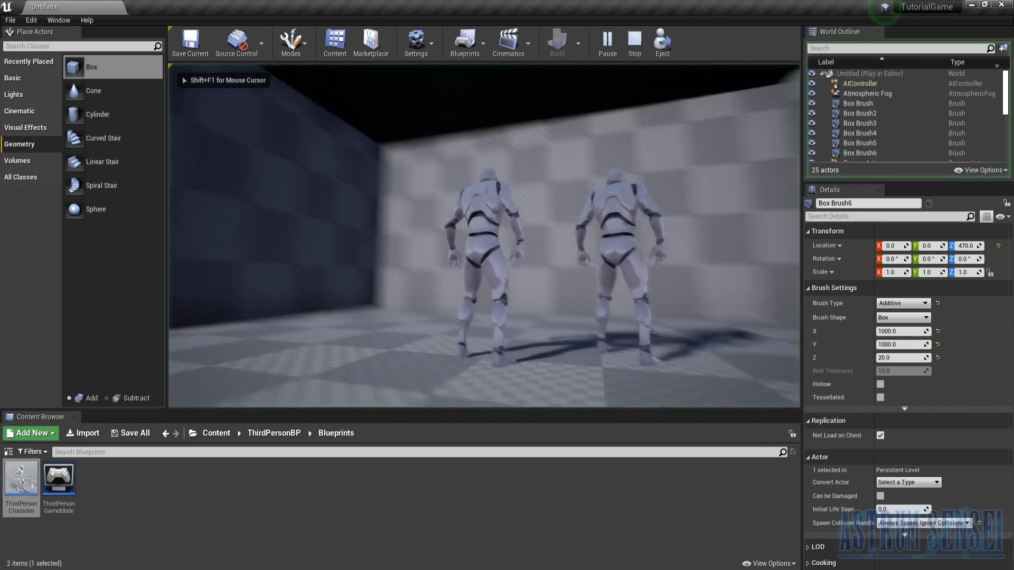
key(Escape)
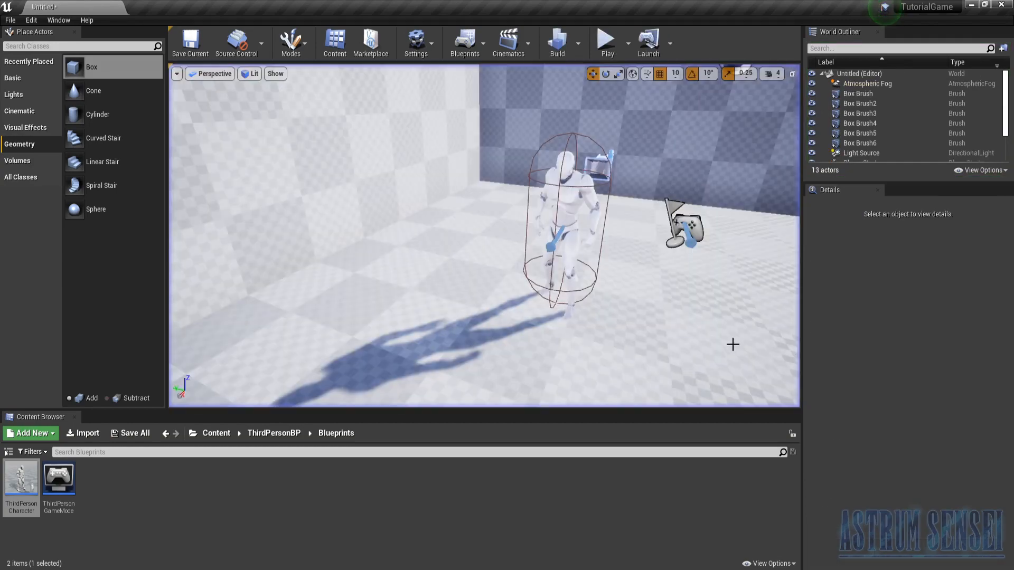
key(w)
right_drag(484, 236, 483, 185)
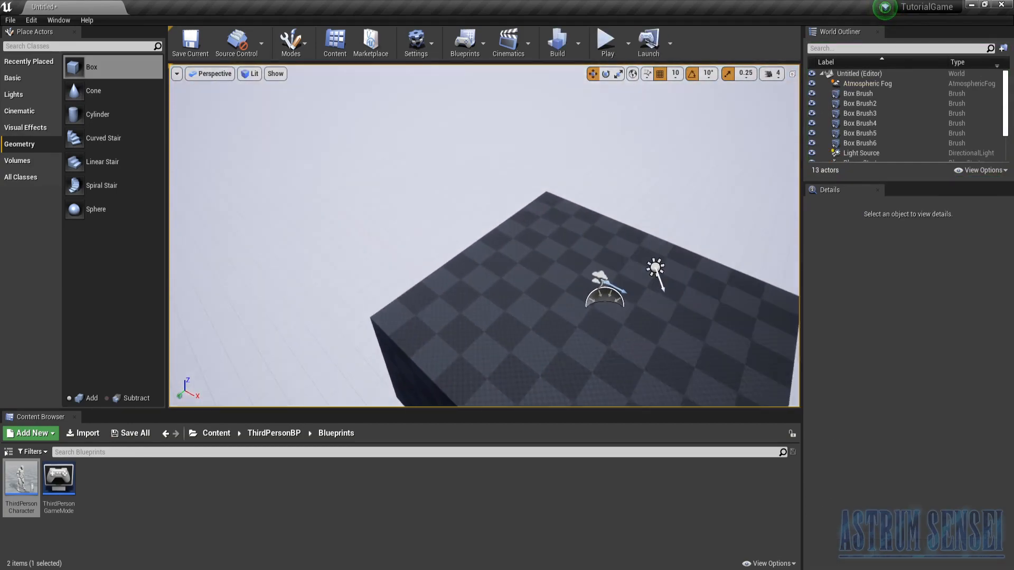
- Place a new 200-unit Box brush on the floor inside the room, near the character
key(w)
right_drag(484, 236, 130, 211)
key(s)
right_drag(507, 259, 574, 260)
right_drag(507, 259, 597, 306)
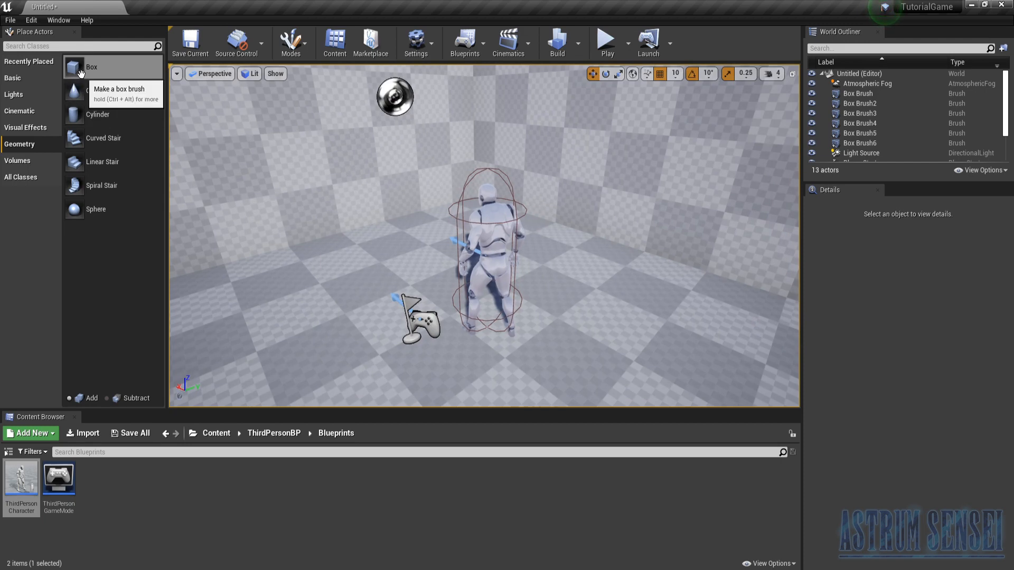
mouse_move(74, 66)
mouse_down()
mouse_move(366, 255)
mouse_move(355, 283)
mouse_up()
right_drag(356, 283, 364, 283)
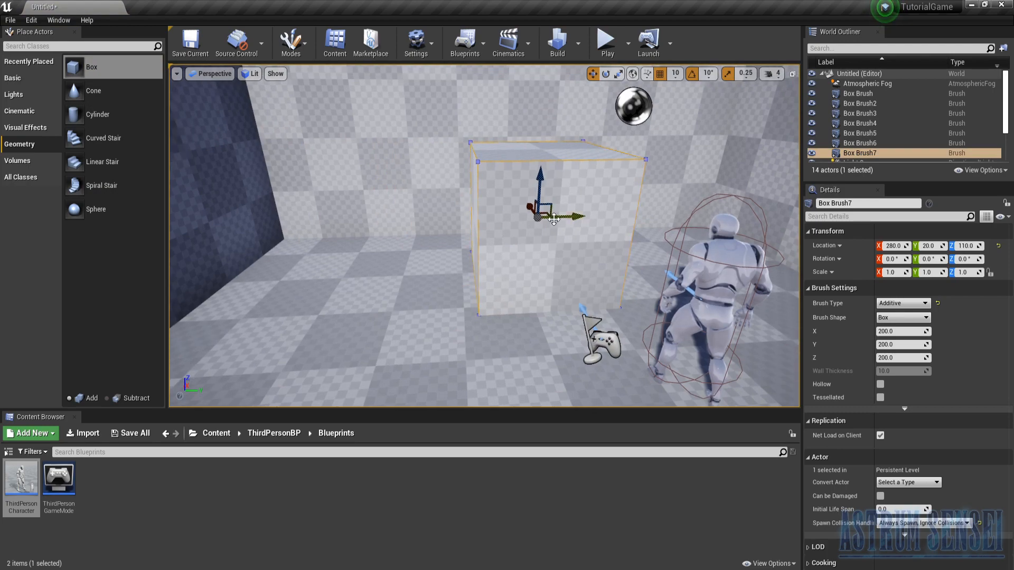
- Move the new box brush along Y to 310, near the side wall
right_drag(574, 276, 739, 290)
key(s)
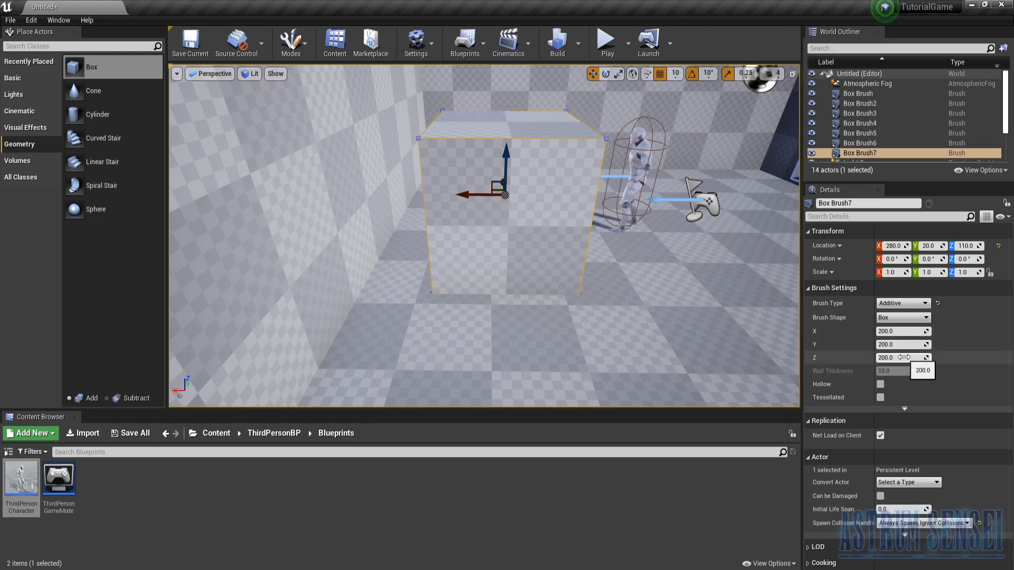
right_drag(723, 317, 993, 298)
key(w)
key(s)
right_drag(509, 210, 575, 211)
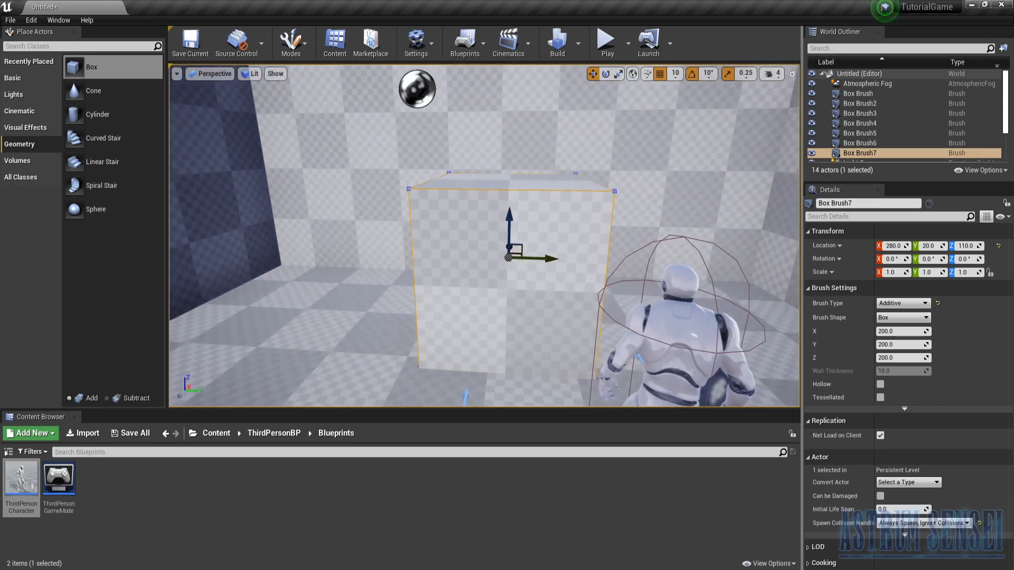
key(d)
right_drag(724, 186, 733, 238)
drag(479, 206, 702, 230)
right_drag(679, 247, 672, 247)
key(d)
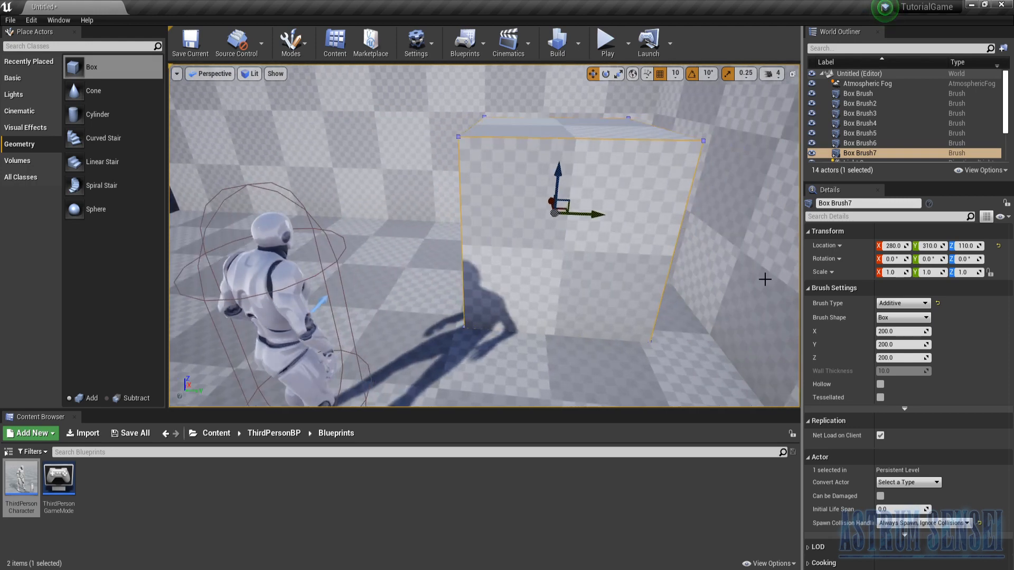
- Set the new box brush's Y dimension to 90 to narrow it towards a doorway shape
click(905, 345)
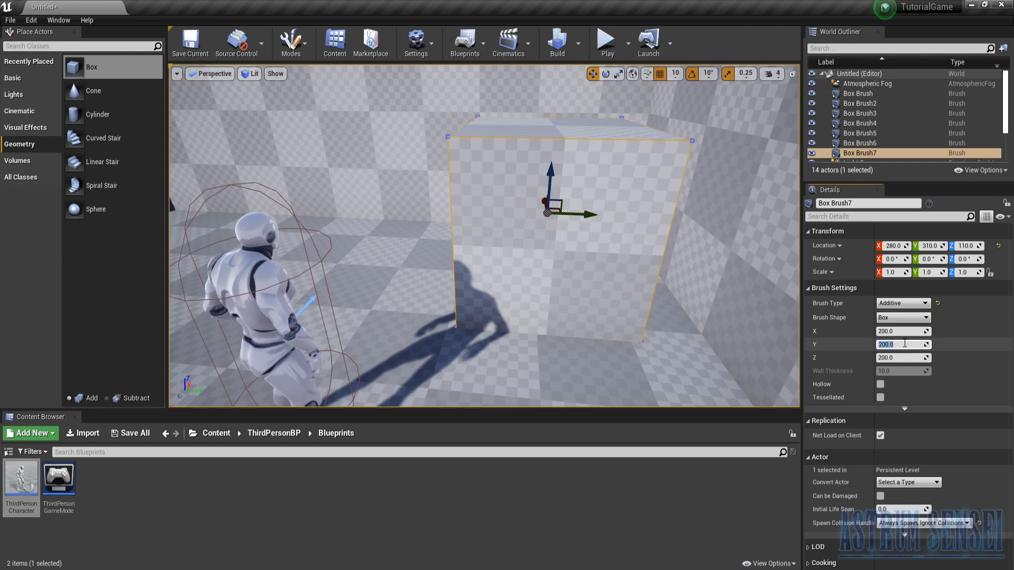
text(90)
key(Return)
mouse_move(663, 290)
right_down()
mouse_move(586, 293)
mouse_move(600, 283)
right_up()
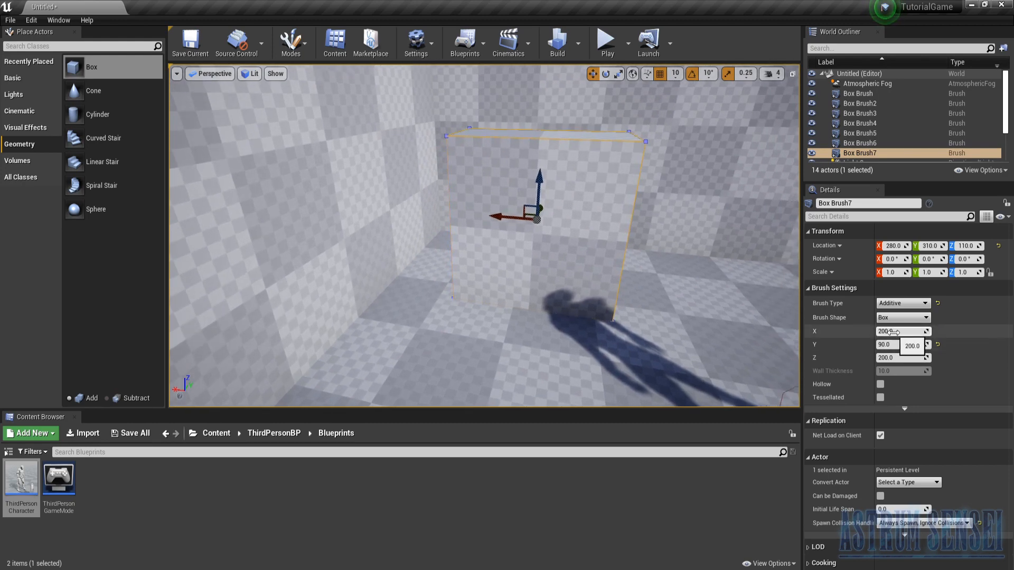
click(893, 357)
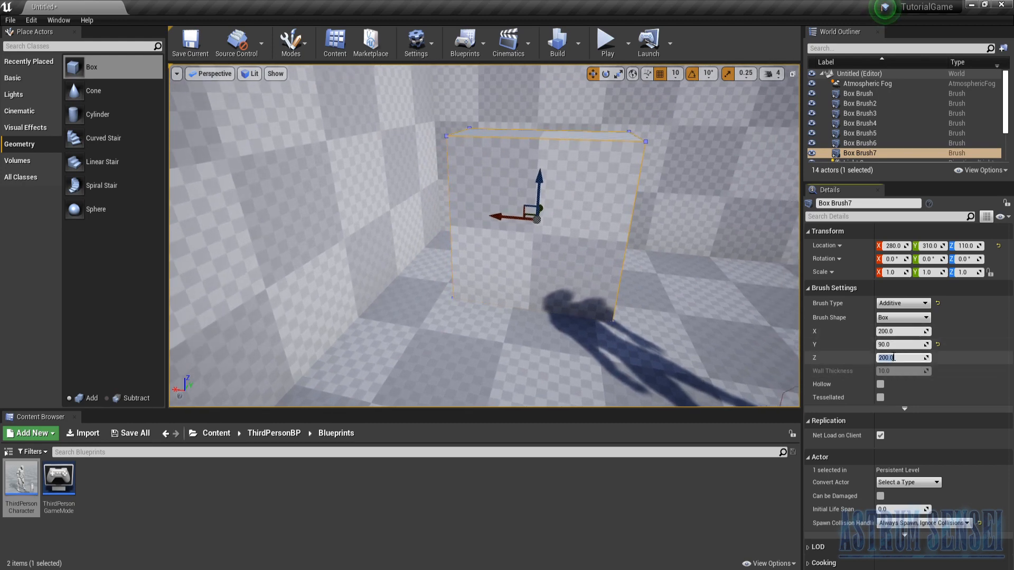
- Play-test the level to compare the character's size with the narrowed box brush, and stop the session
right_drag(636, 281, 686, 264)
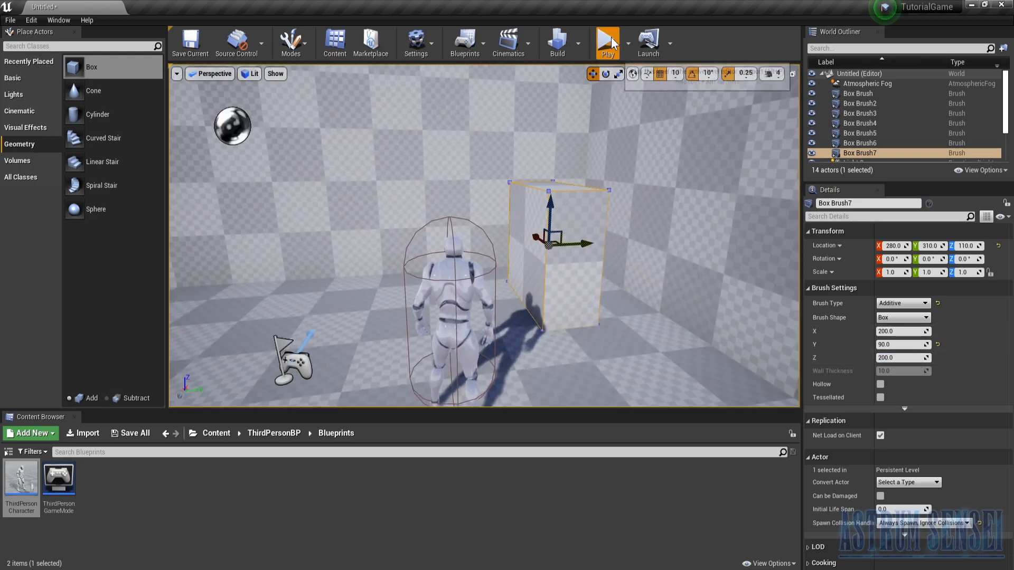
click(606, 42)
click(557, 188)
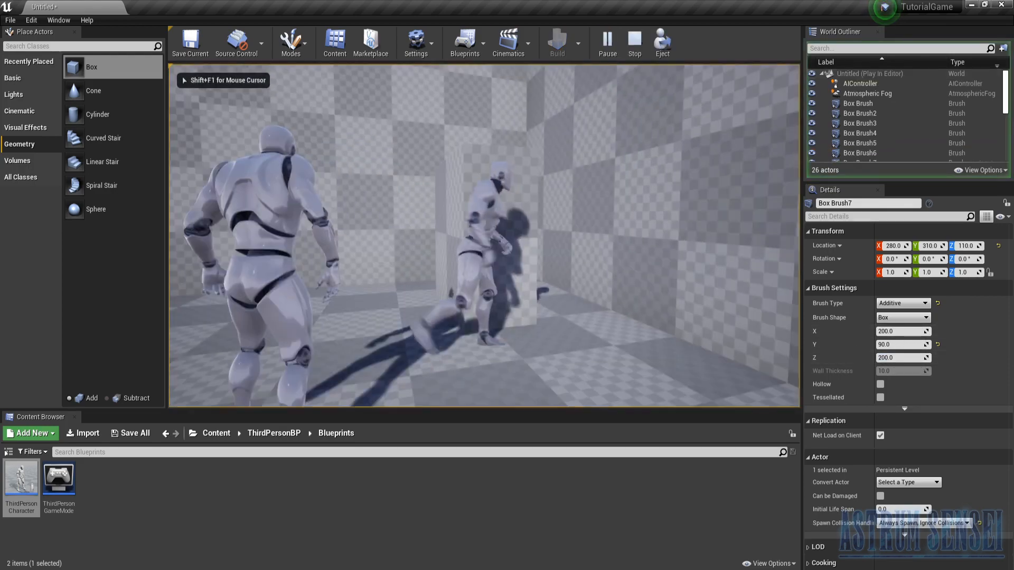
key(Escape)
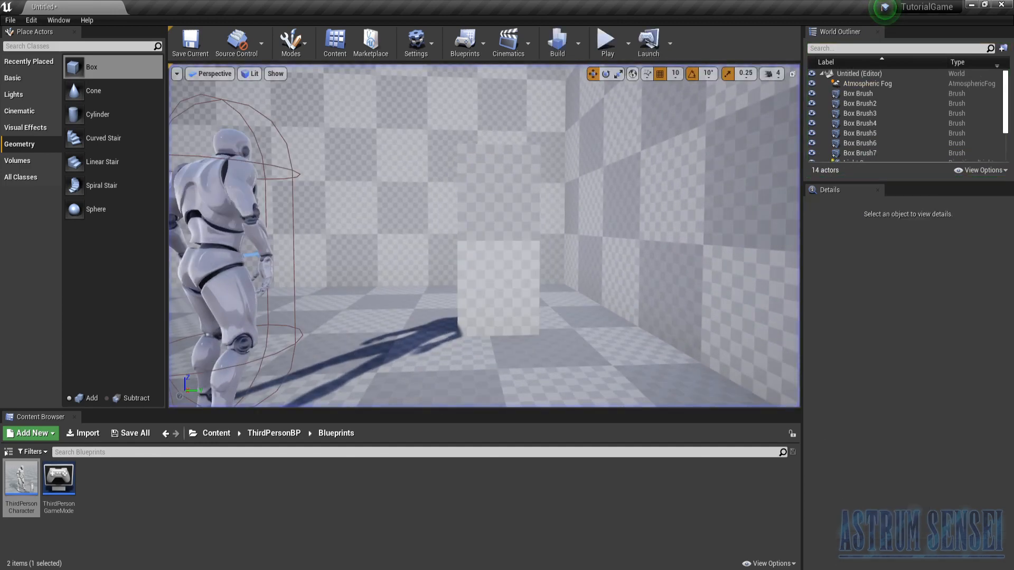
- Enlarge the doorway box brush to a Y dimension of 120 and a Z dimension of 250
click(487, 190)
scroll(937, 406, down, 10)
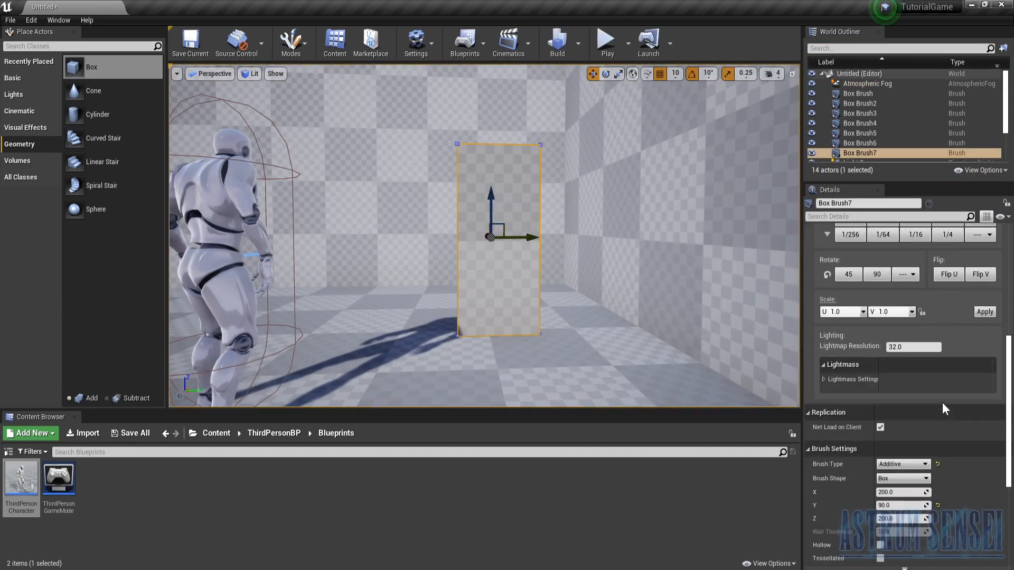
click(908, 488)
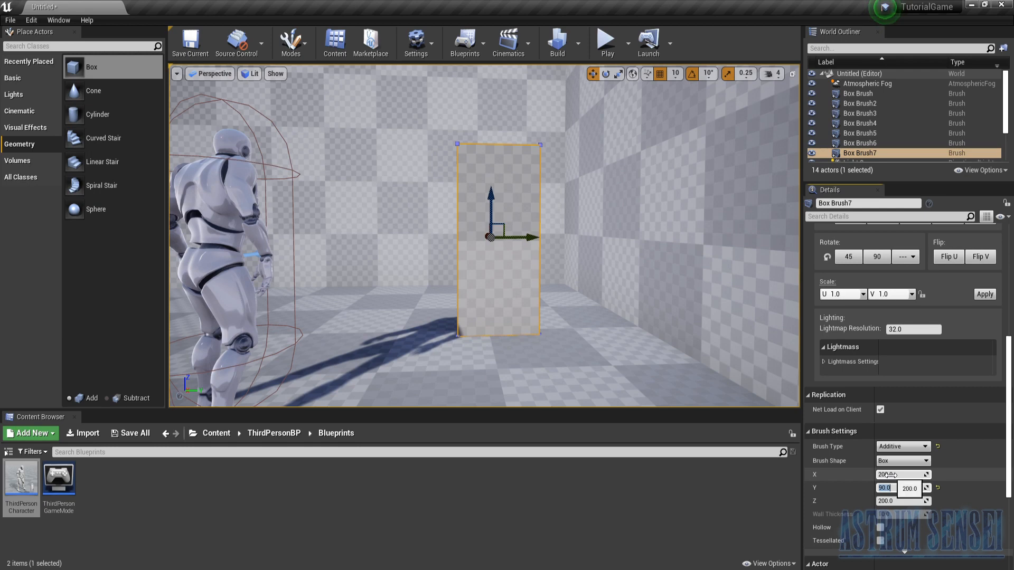
key(Return)
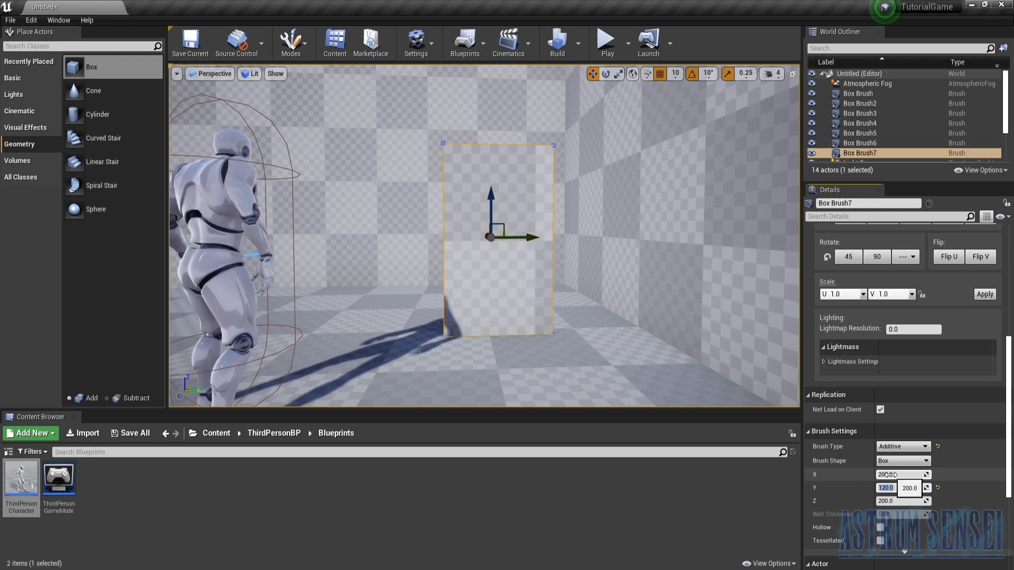
click(907, 501)
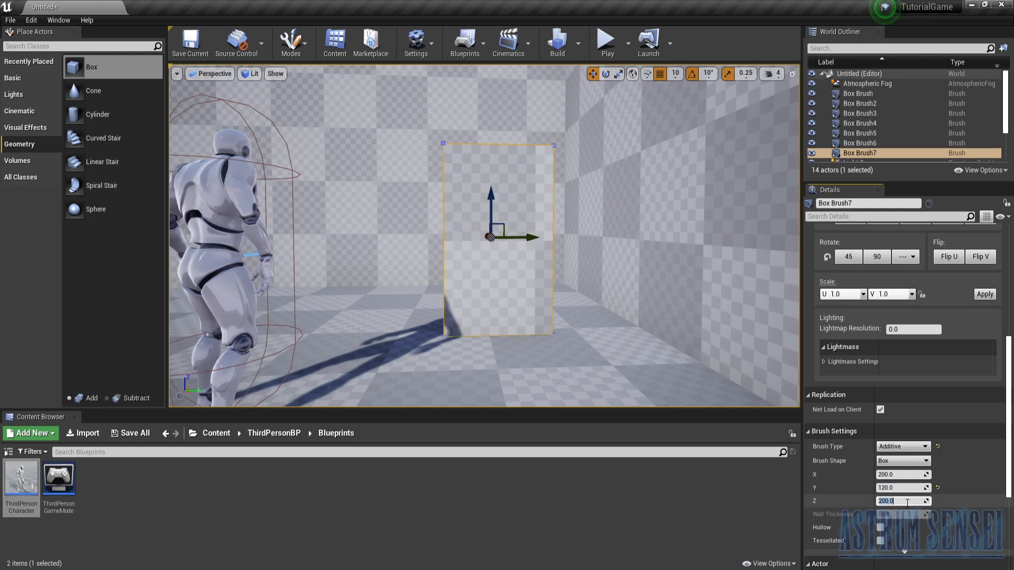
key(Return)
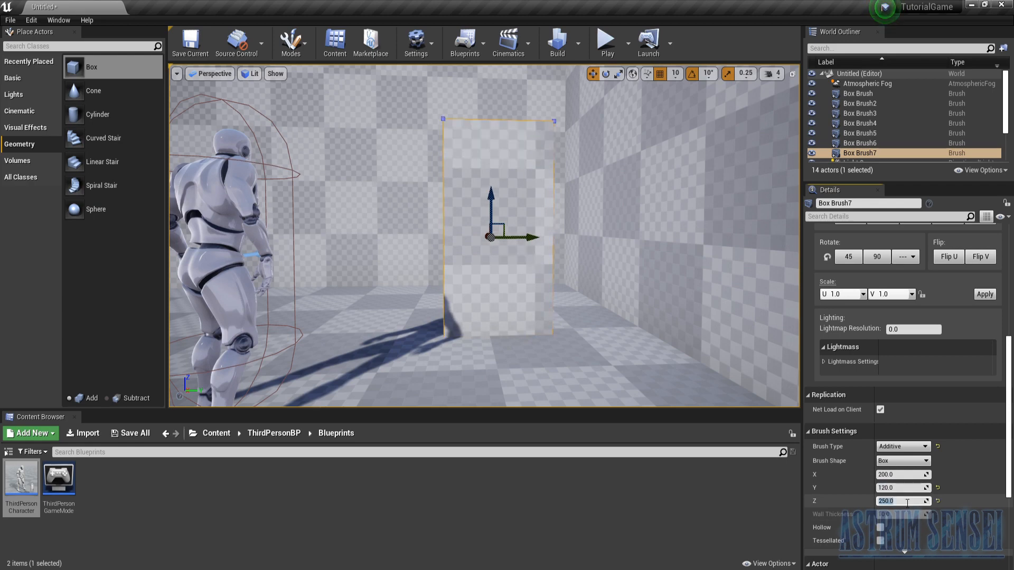
- Raise the doorway brush to Z 140 and push it along X into the end wall at X 480
drag(493, 203, 490, 154)
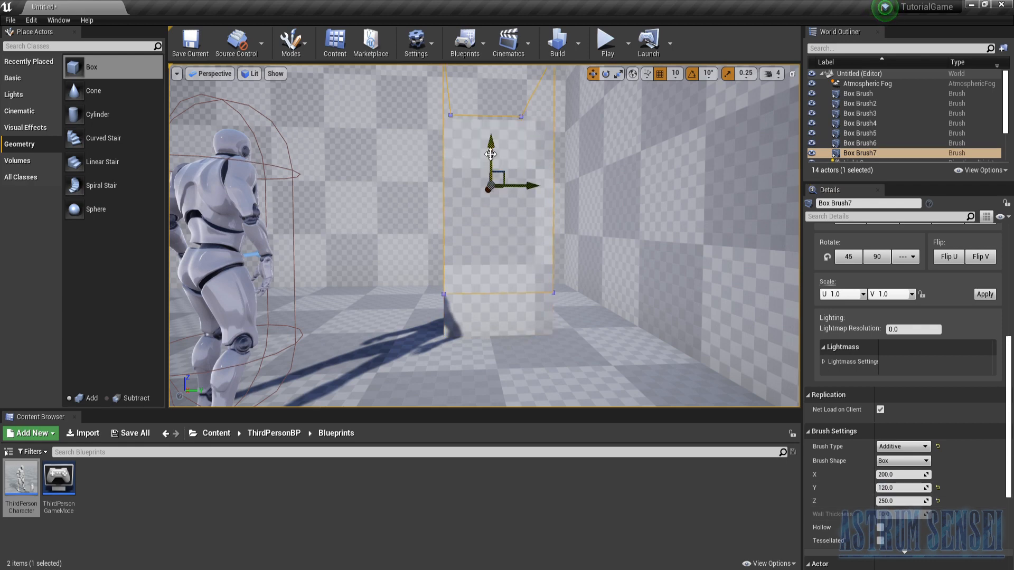
mouse_move(477, 201)
right_down()
mouse_move(596, 238)
mouse_move(581, 211)
mouse_move(477, 200)
right_up()
drag(525, 240, 434, 233)
mouse_move(485, 254)
right_down()
mouse_move(380, 259)
mouse_move(423, 317)
mouse_move(386, 306)
mouse_move(391, 296)
mouse_move(406, 338)
mouse_move(475, 328)
mouse_move(518, 285)
mouse_move(576, 264)
mouse_move(597, 243)
mouse_move(507, 254)
mouse_move(534, 254)
right_up()
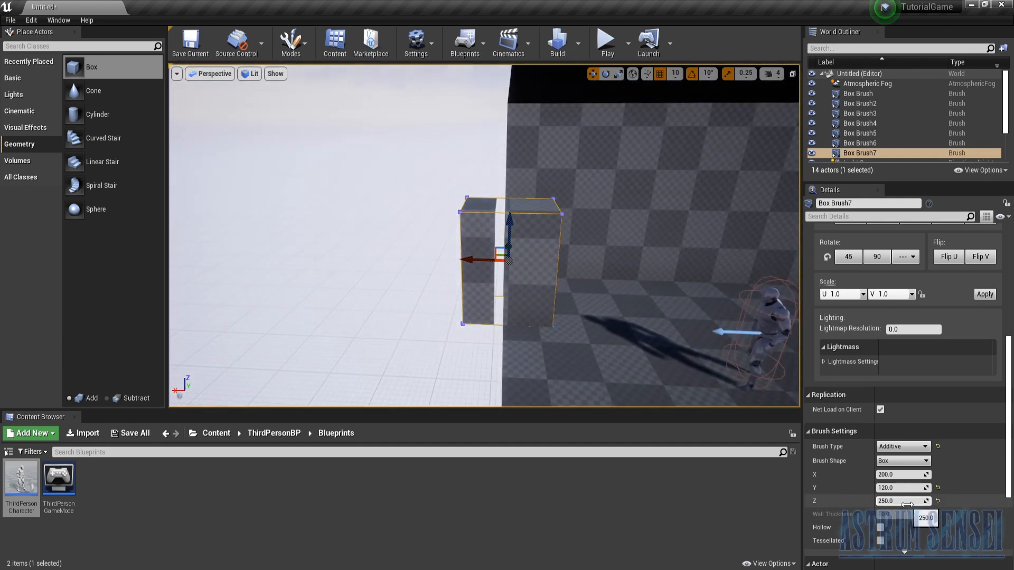
- Reduce the doorway brush's X dimension to about 52 so it only slightly exceeds the wall's thickness
drag(902, 475, 881, 474)
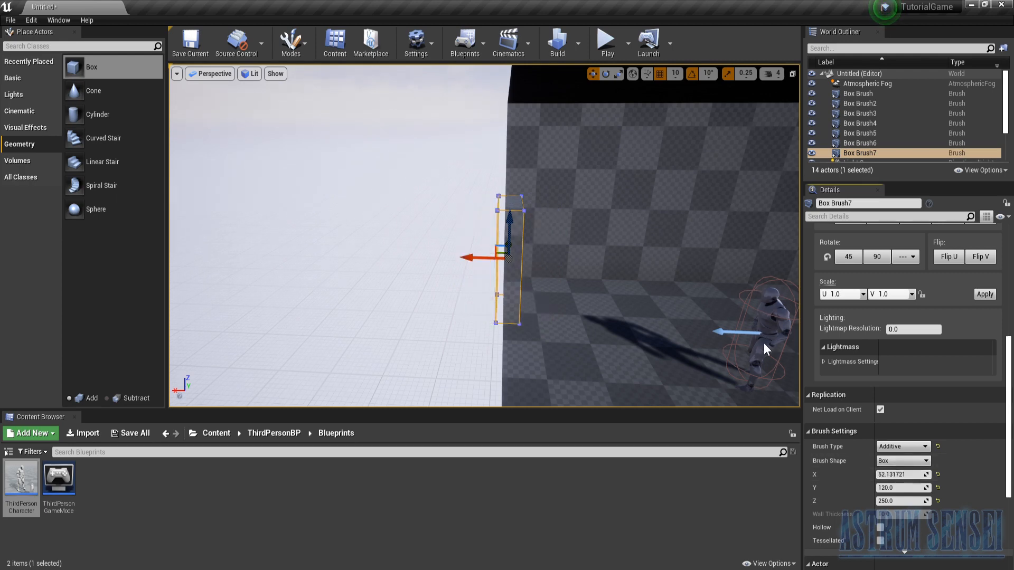
mouse_move(653, 310)
right_down()
mouse_move(674, 307)
mouse_move(653, 305)
right_up()
right_drag(505, 314, 505, 314)
key(d)
drag(475, 302, 463, 302)
right_drag(568, 312, 365, 304)
key(d)
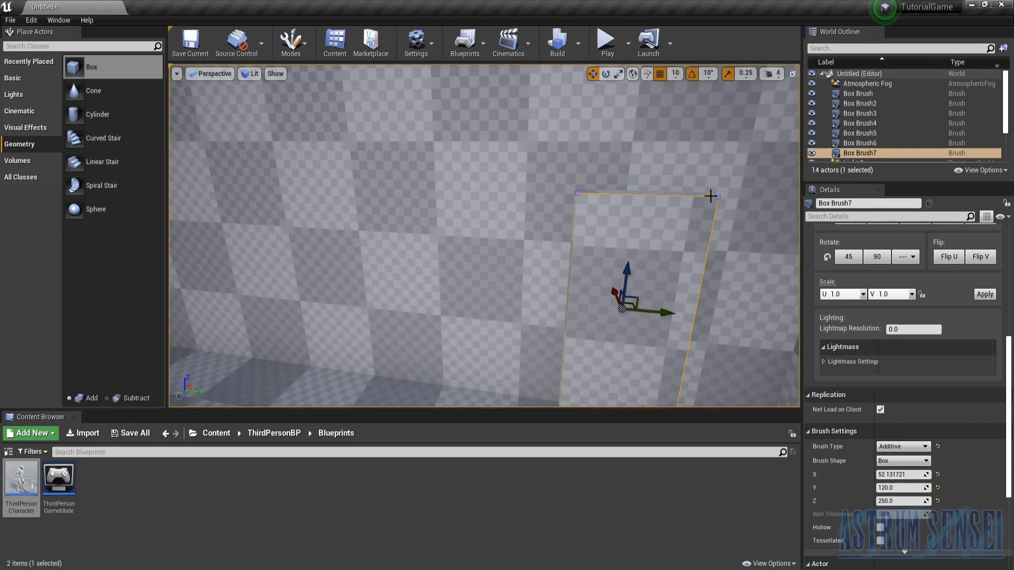
- Change the doorway brush's type to Subtractive to cut the opening through the end wall
mouse_move(555, 351)
right_down()
mouse_move(343, 351)
mouse_move(515, 344)
mouse_move(491, 348)
right_up()
key(s)
key(w)
key(w)
click(900, 449)
click(895, 463)
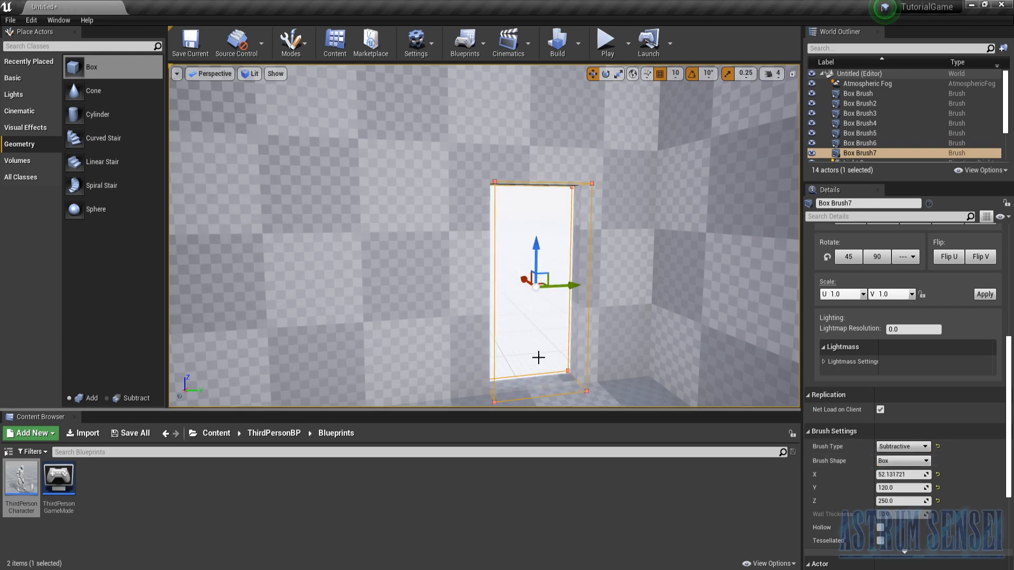
- Play-test the level by running the character up to the doorway and around the room, and end the session
click(598, 34)
key(w)
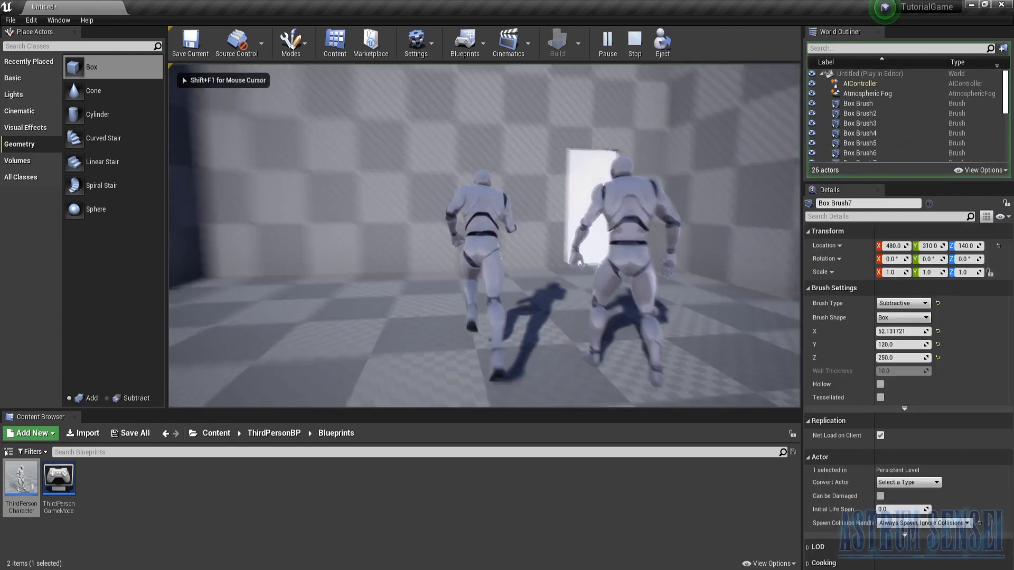
key(s)
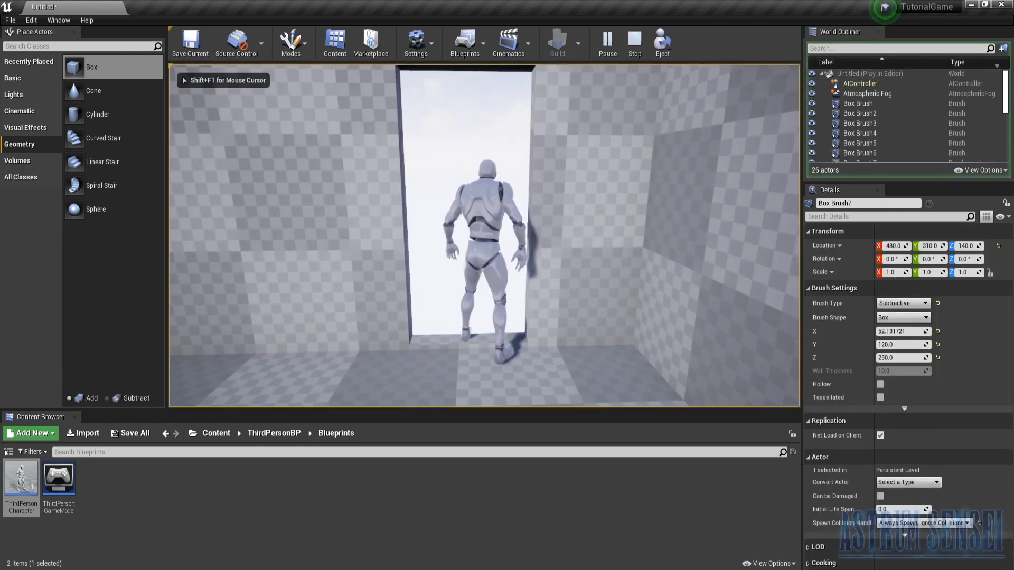
key(w)
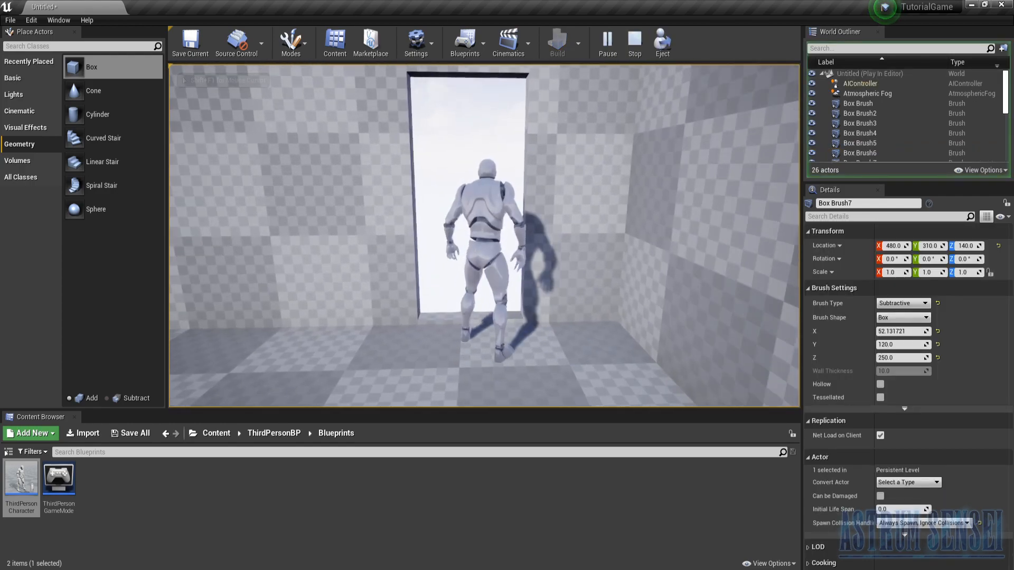
key(s)
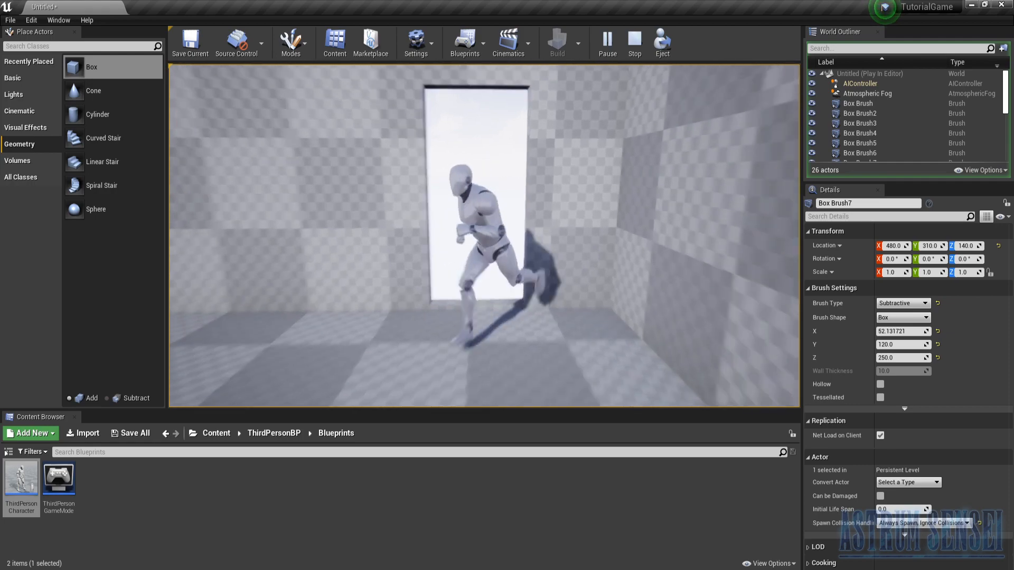
key(w)
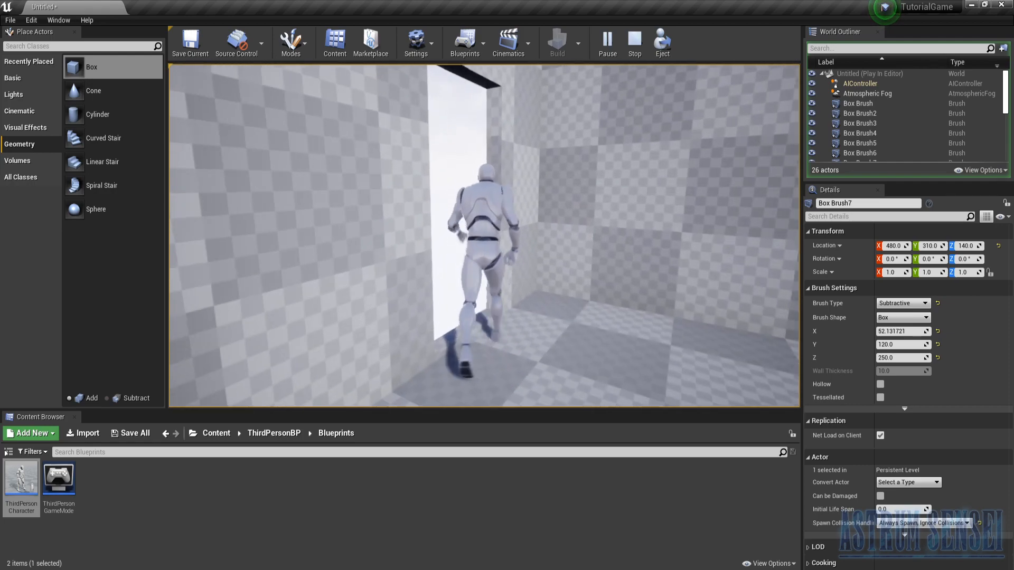
key(w)
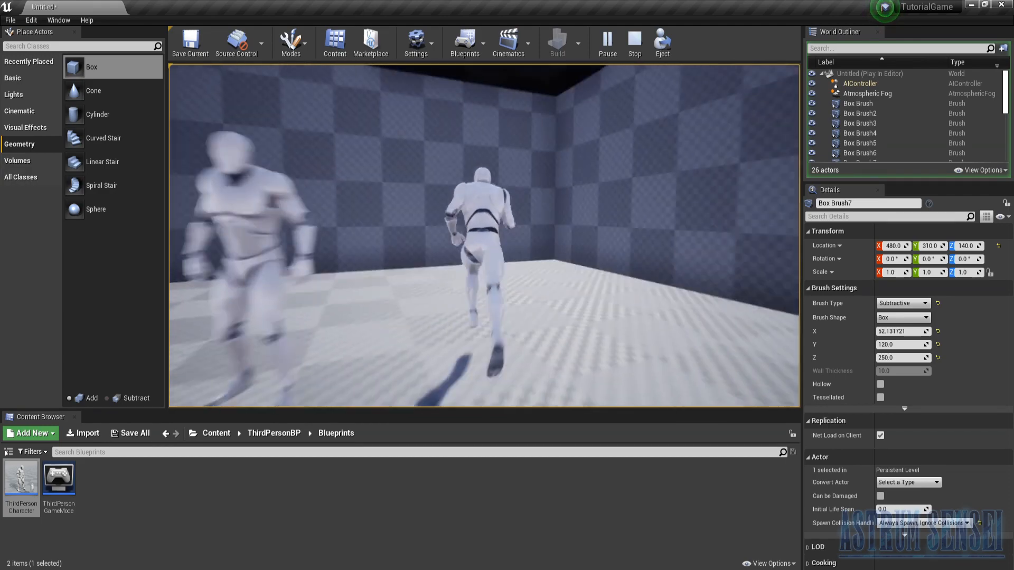
key(Escape)
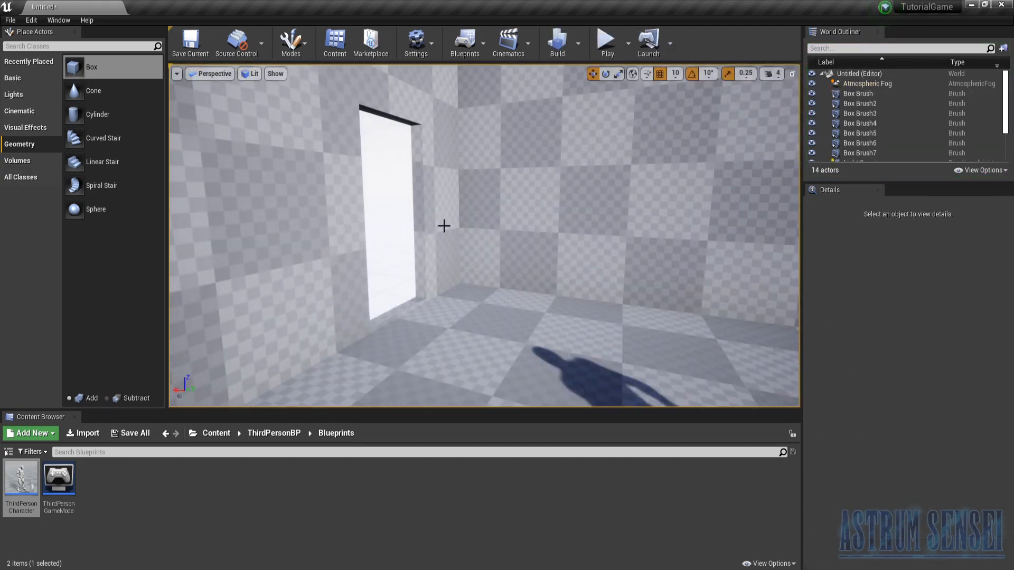
- Rename the doorway brush Box Brush7 as Door Subtractive
key(s)
right_drag(430, 296, 393, 252)
key(w)
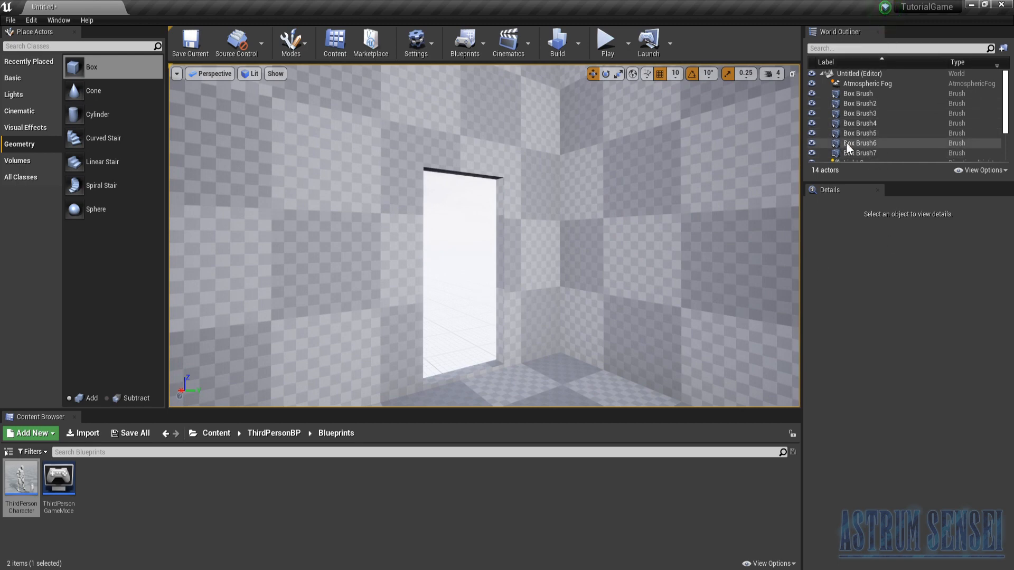
click(851, 156)
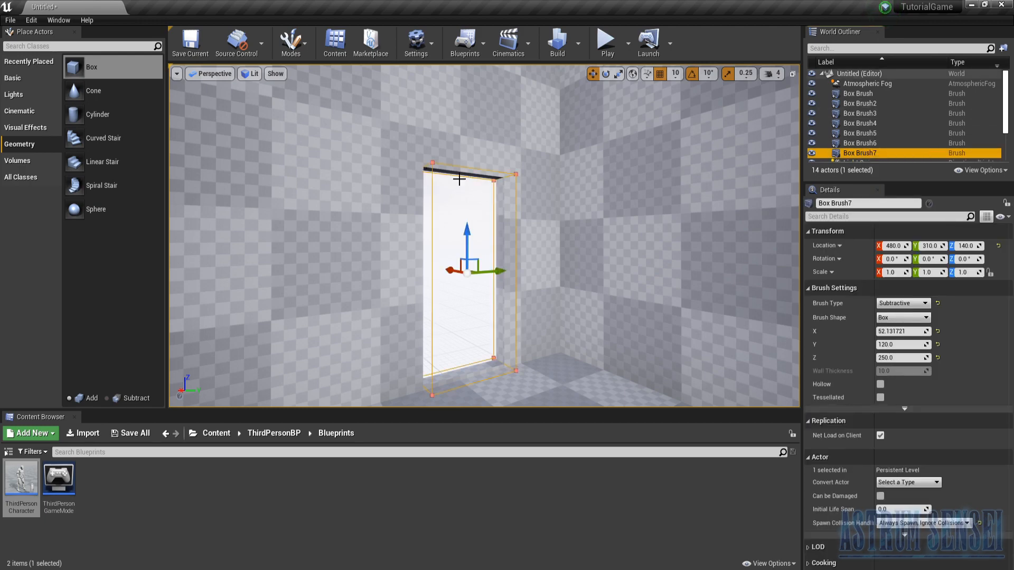
click(877, 152)
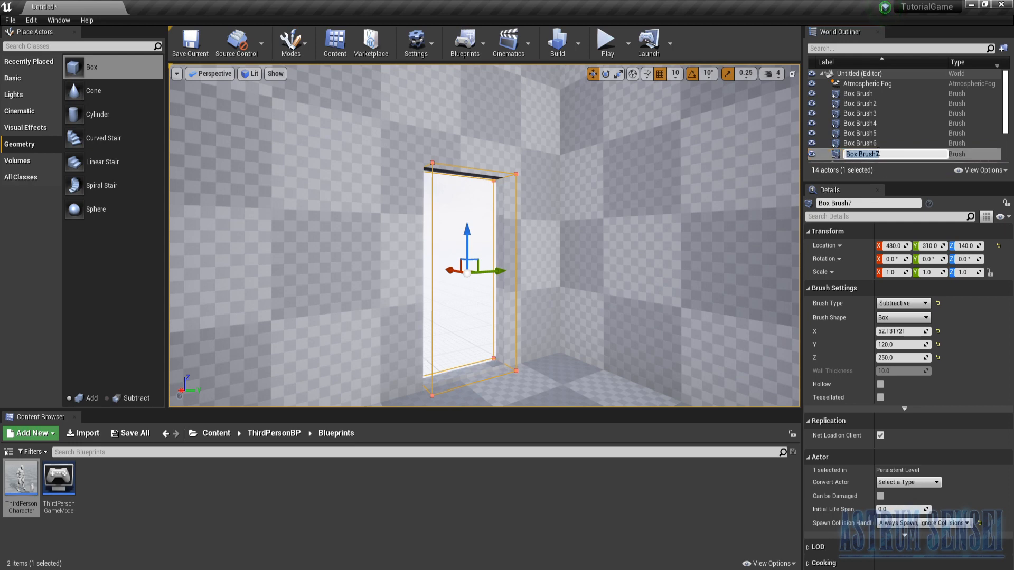
text(Door Subtractive)
key(Return)
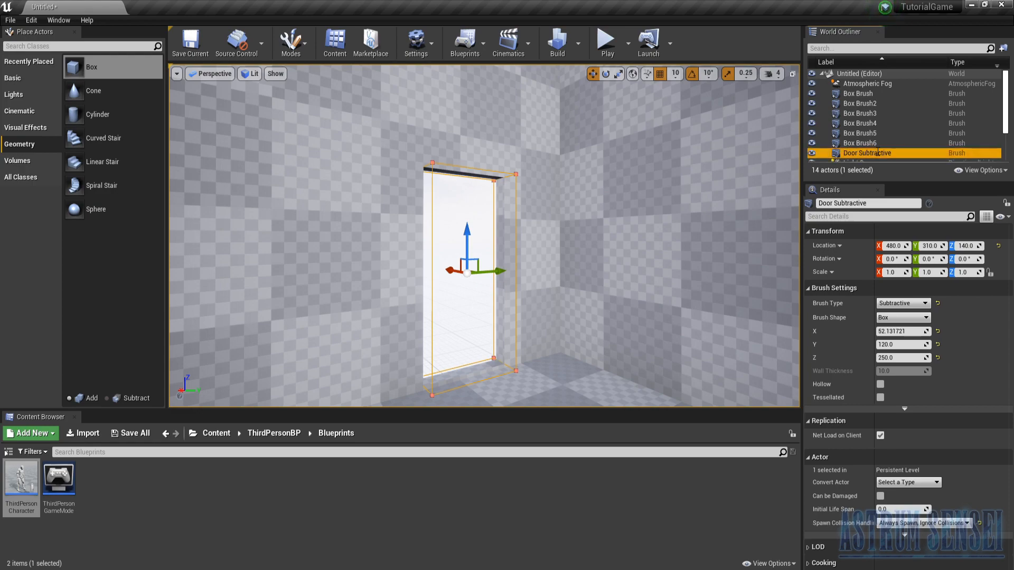
- Identify the brush that forms the room's floor, Box Brush, and rename it as Floor
click(864, 143)
mouse_move(691, 152)
right_down()
mouse_move(792, 156)
mouse_move(739, 153)
mouse_move(776, 162)
mouse_move(787, 106)
mouse_move(795, 221)
right_up()
right_drag(688, 187, 711, 127)
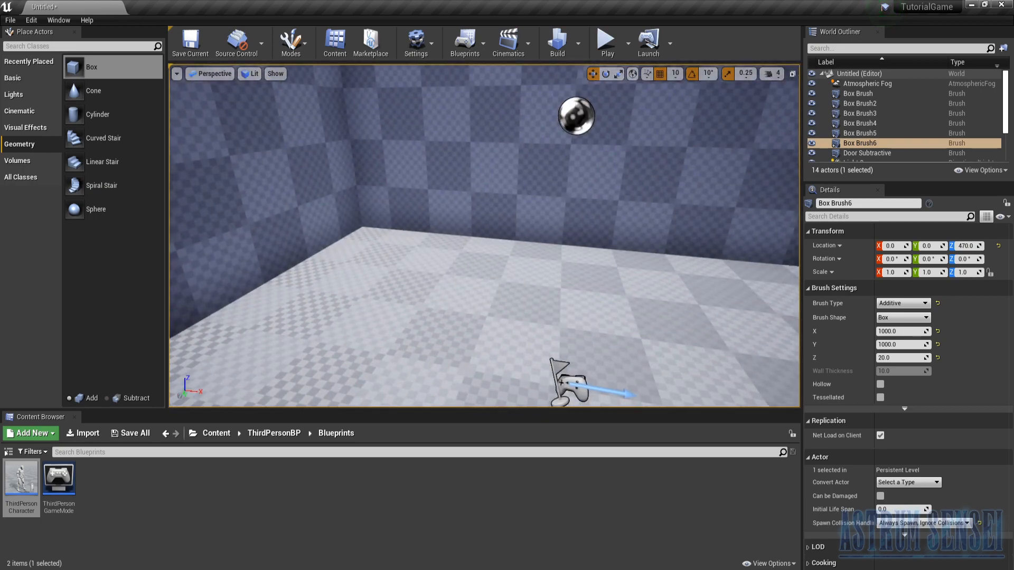
click(898, 94)
mouse_move(570, 204)
right_down()
mouse_move(571, 174)
mouse_move(571, 248)
mouse_move(544, 159)
mouse_move(568, 174)
right_up()
click(854, 95)
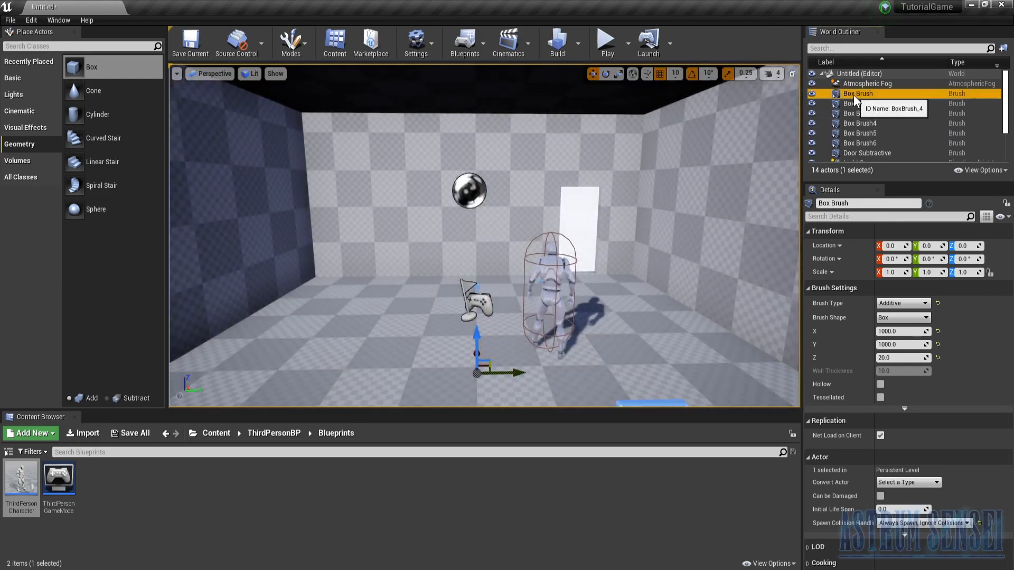
click(853, 95)
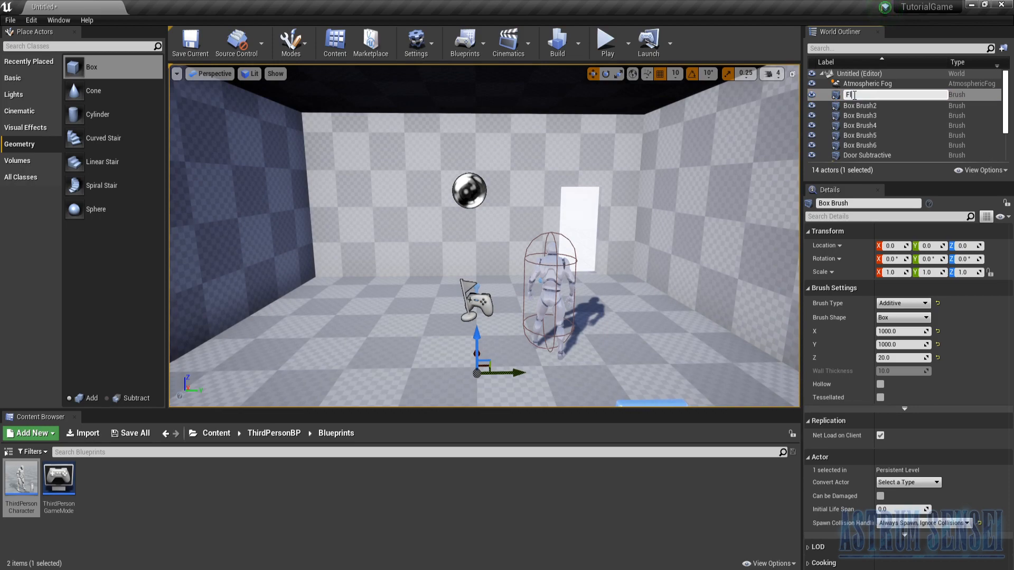
key(Return)
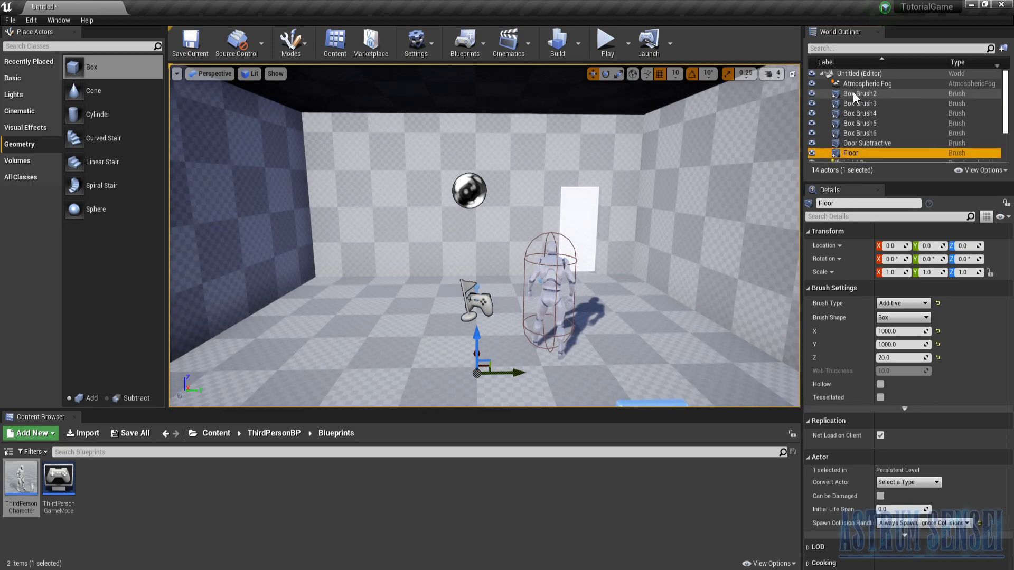
- Focus on the side wall brush Box Brush2 and rename it as Wall 1
click(867, 95)
double_click(867, 96)
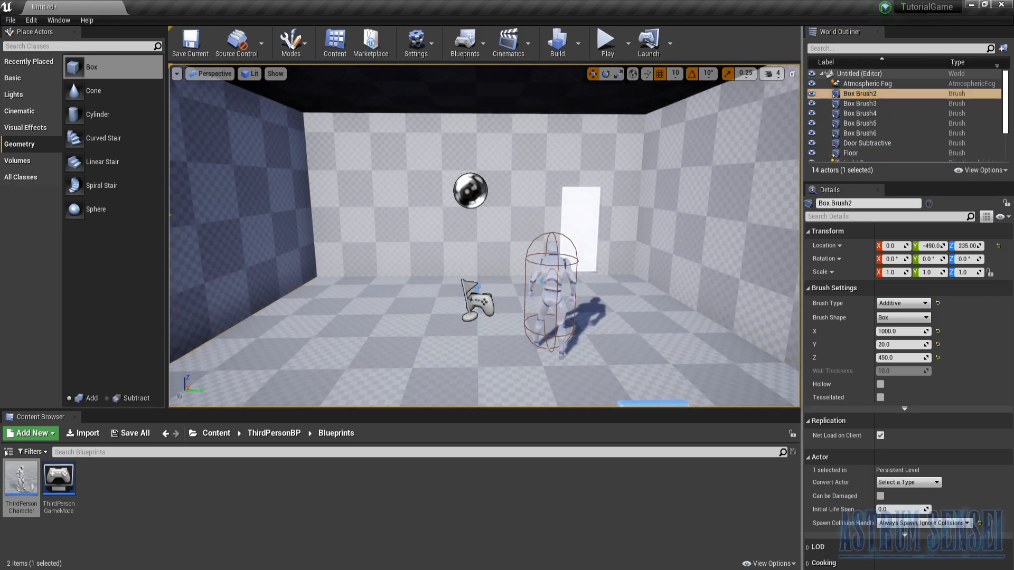
click(864, 97)
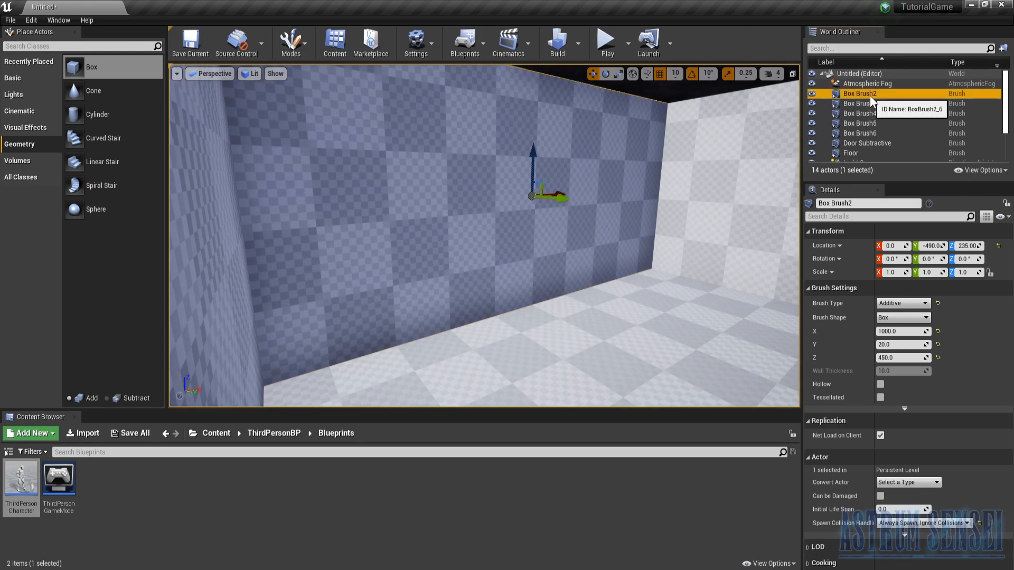
click(870, 96)
text(Wa)
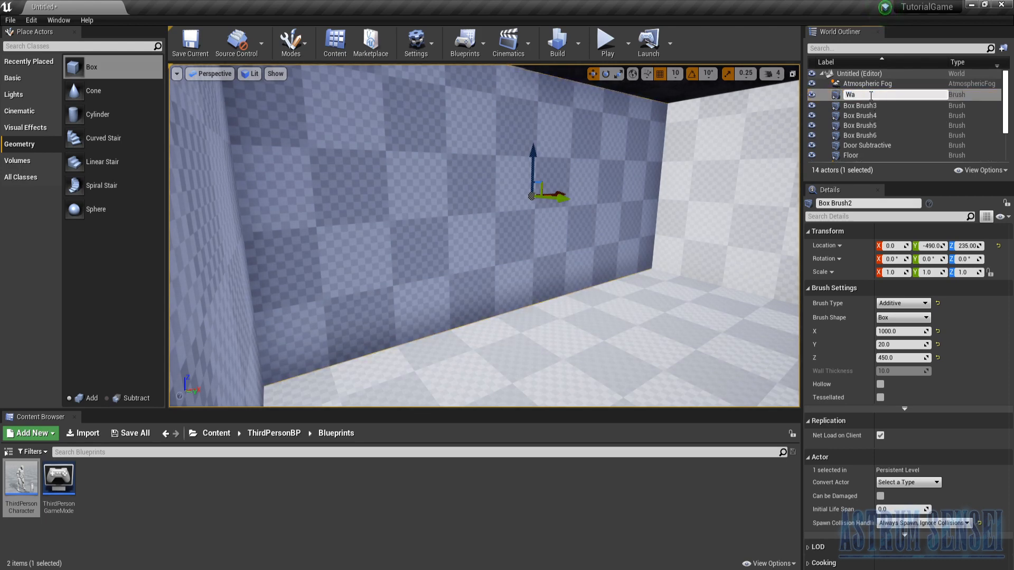
text(ll 1)
key(Return)
- Focus on the opposite side wall brush Box Brush3 and rename it as Wall 2
double_click(871, 95)
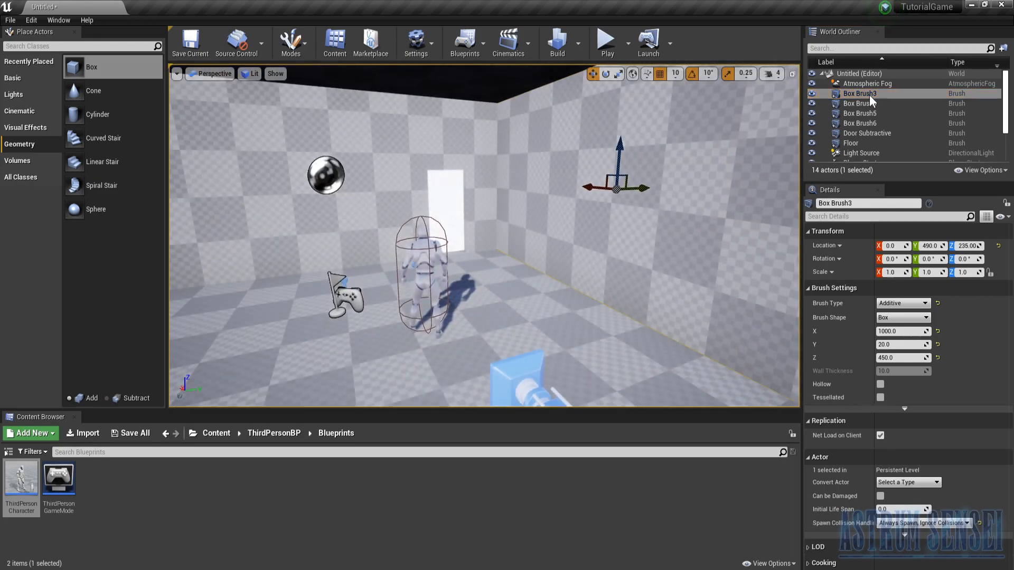
click(866, 94)
text(Wall )
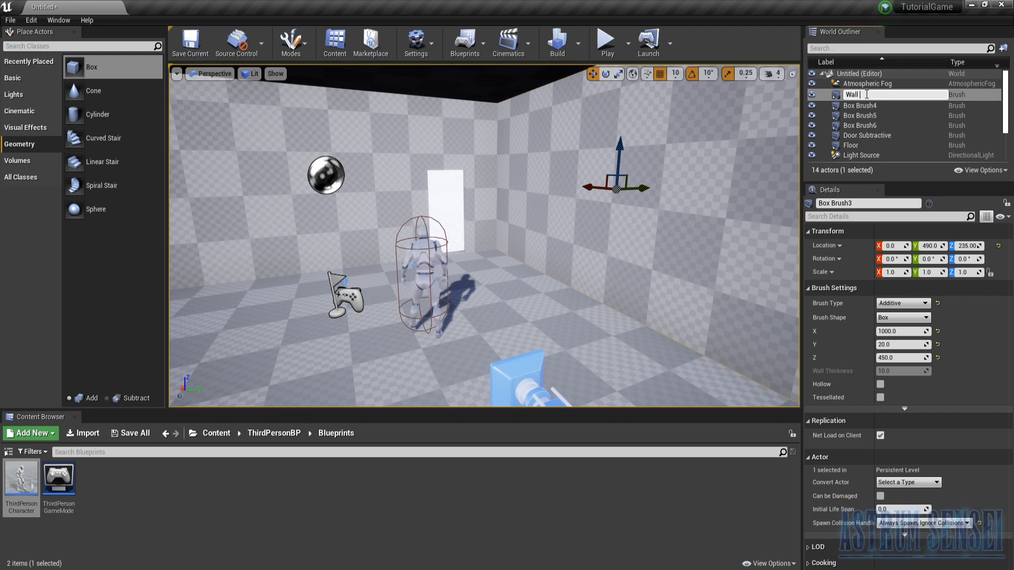
text(2)
key(Return)
- Rename the two end wall brushes, Box Brush4 as Wall 3 and Box Brush5 as Wall 4
click(866, 94)
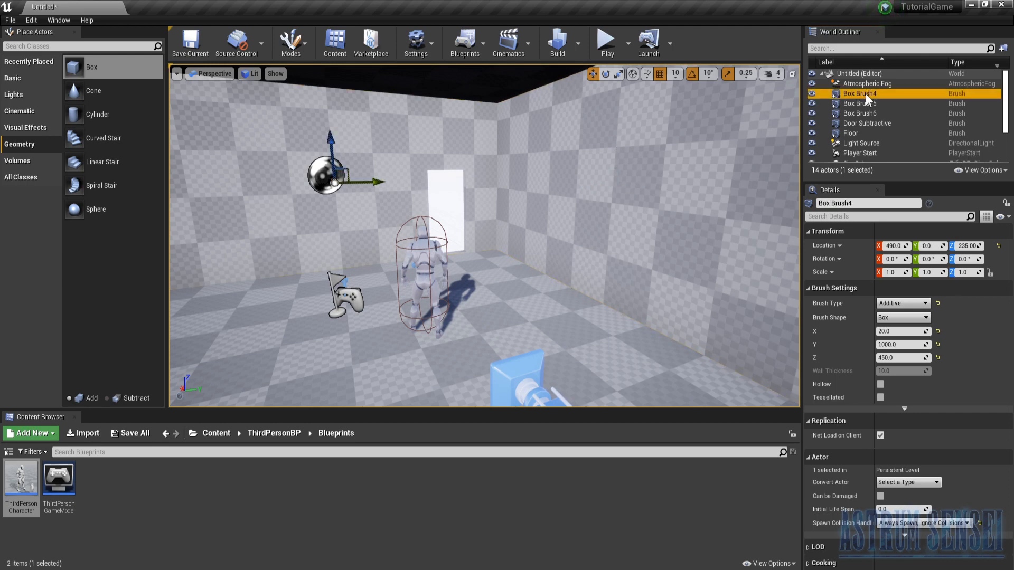
click(866, 94)
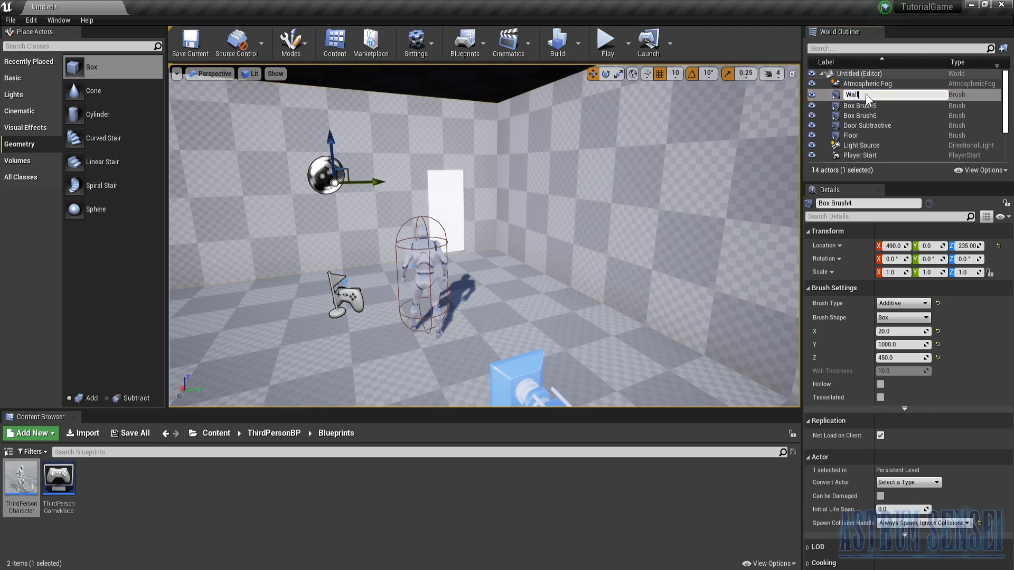
key(Return)
click(866, 93)
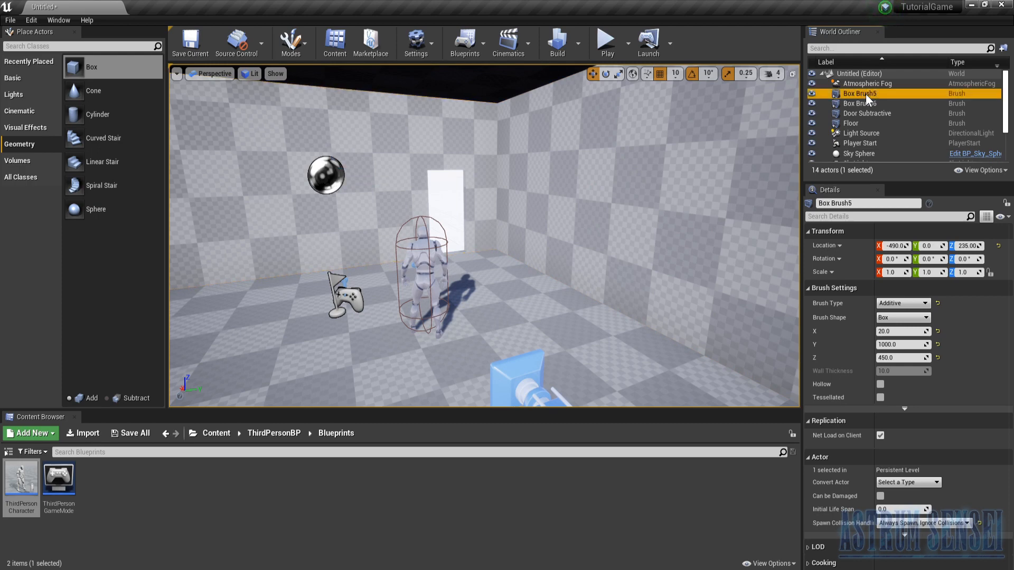
click(866, 93)
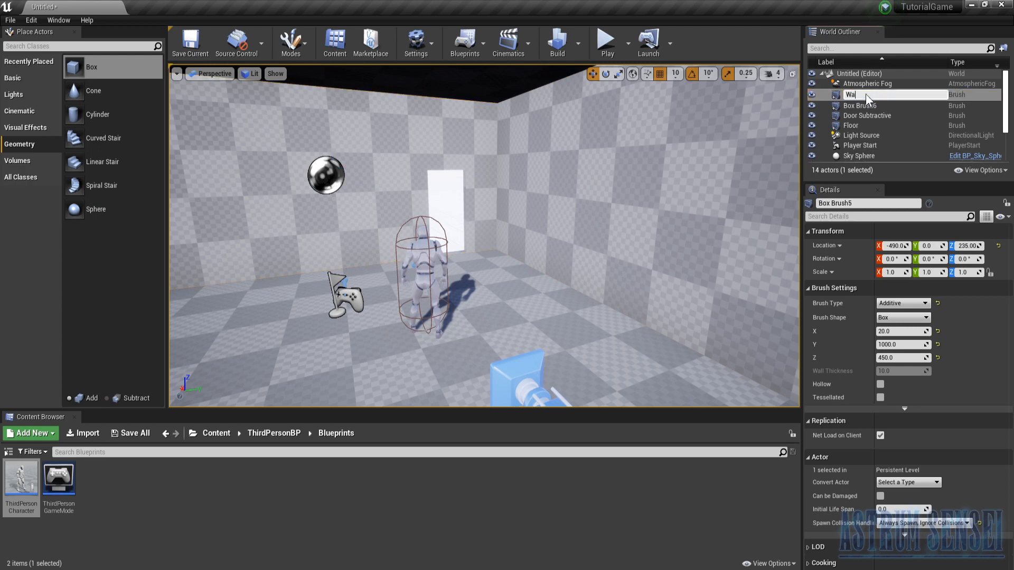
text(Wall 4)
key(Return)
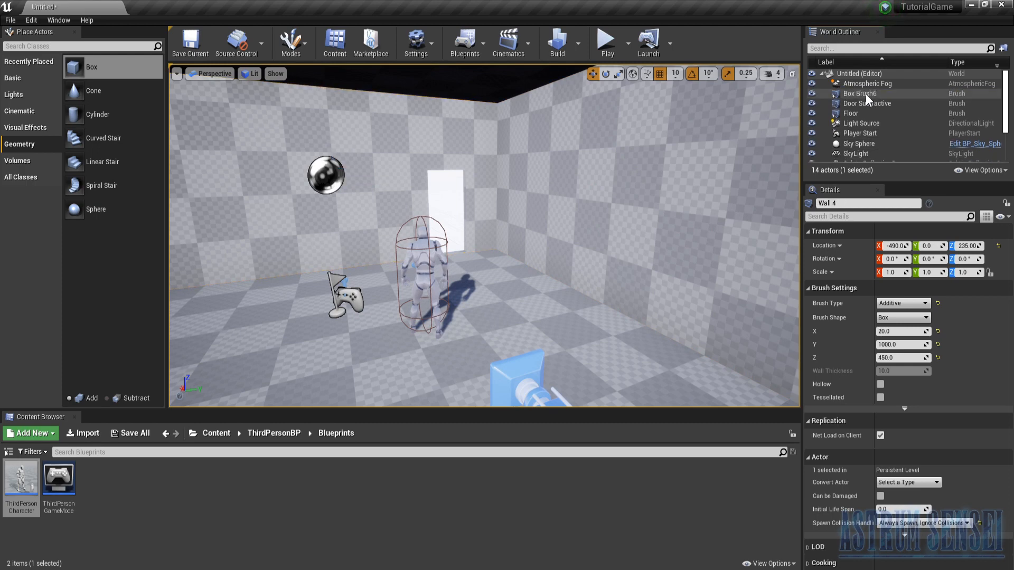
- Focus on the overhead brush Box Brush6 and rename it as Ceiling
double_click(867, 93)
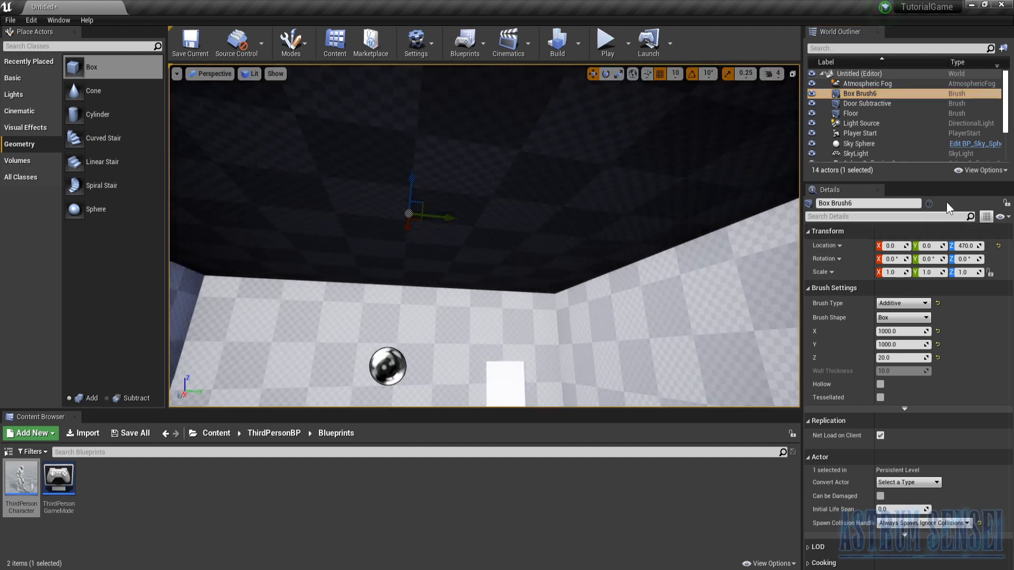
click(854, 94)
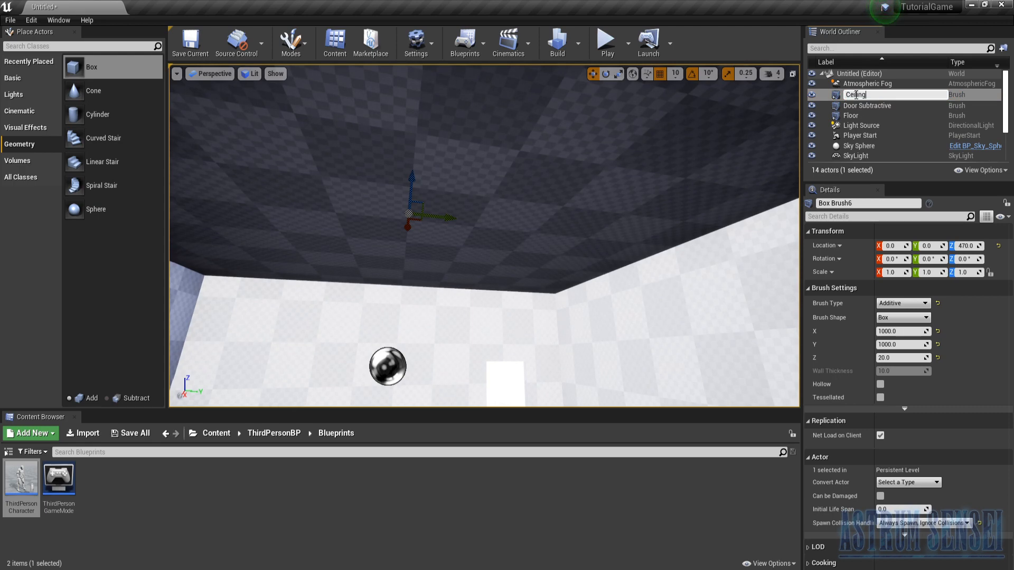
key(Return)
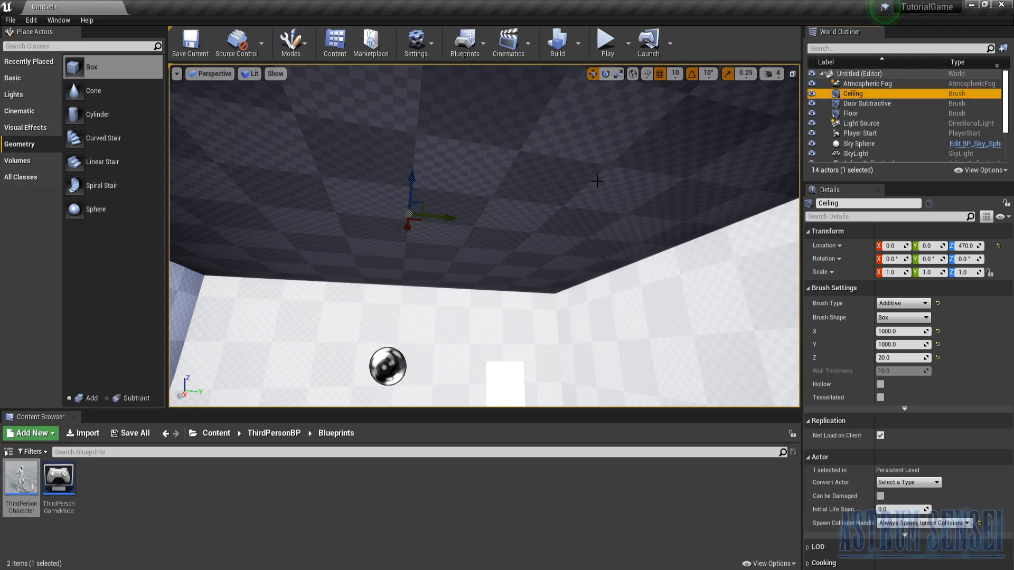
- Move the Ceiling, Door Subtractive, Floor and Wall 1 to Wall 4 brushes together into a new outliner folder named Room 1
scroll(893, 119, down, 3)
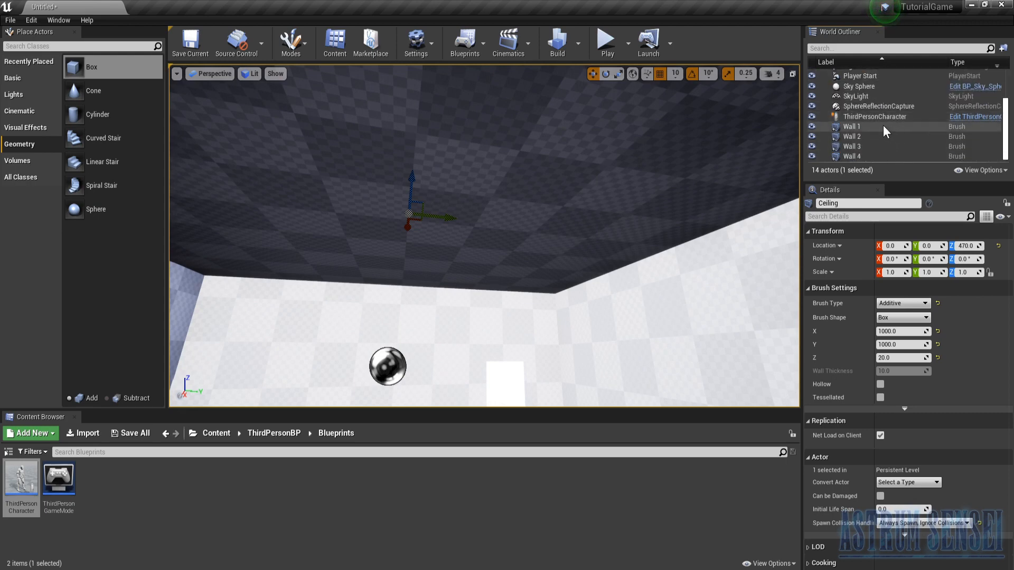
scroll(873, 120, up, 2)
scroll(873, 121, down, 3)
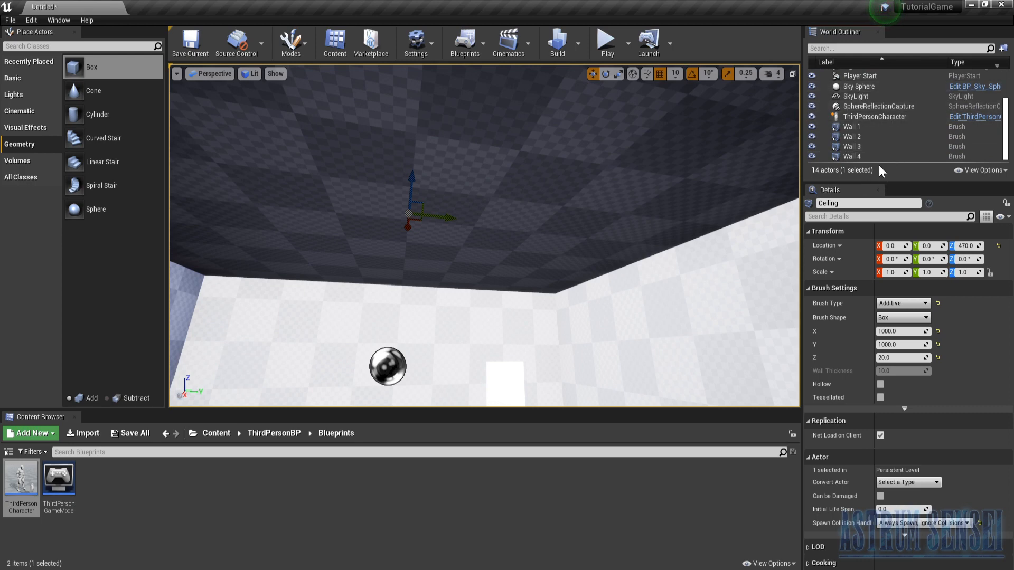
scroll(877, 108, up, 3)
shift+click(869, 110)
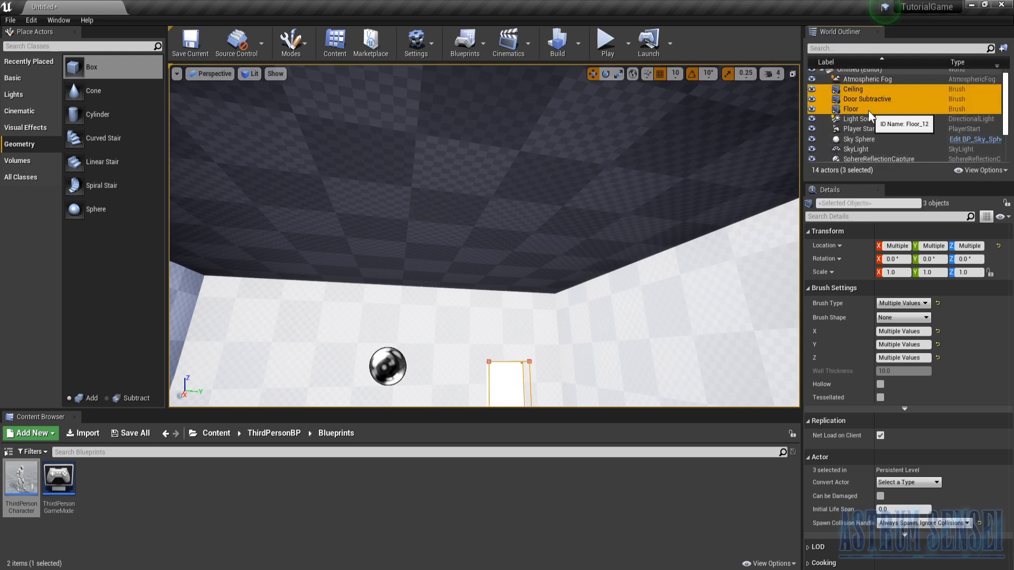
scroll(872, 102, down, 3)
ctrl+click(861, 128)
ctrl+click(866, 137)
ctrl+click(870, 156)
ctrl+click(866, 147)
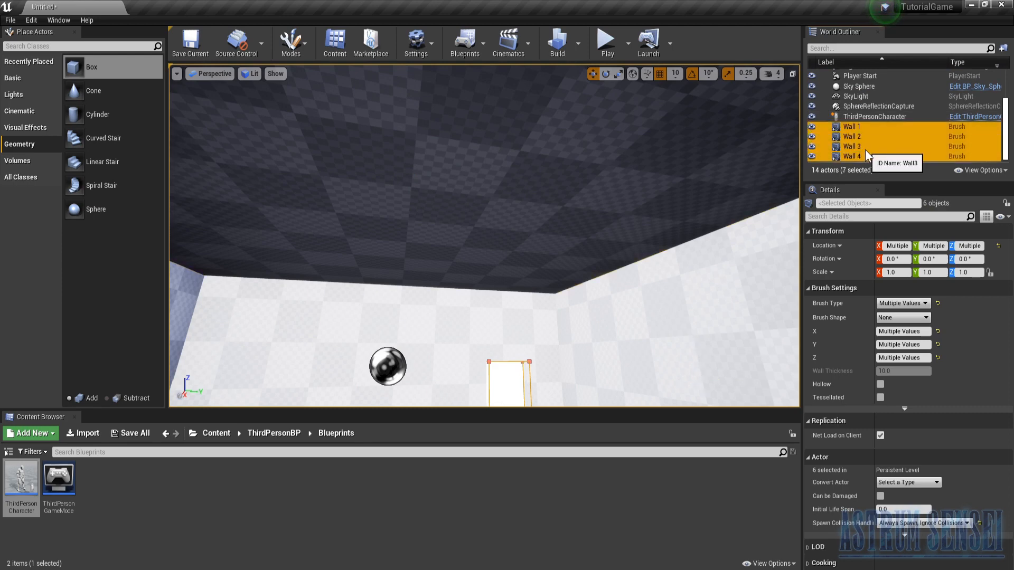
scroll(892, 147, up, 3)
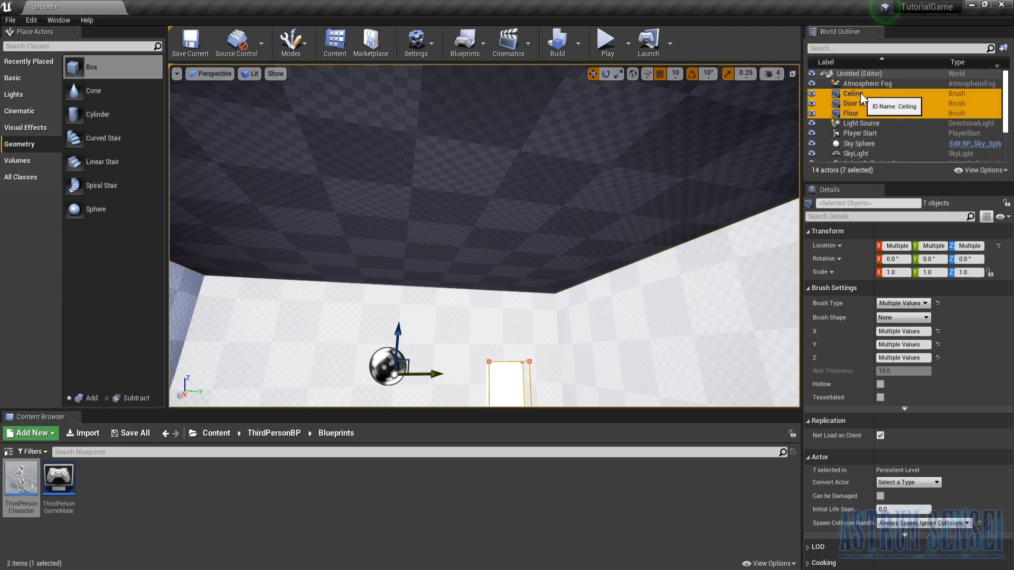
right_click(860, 93)
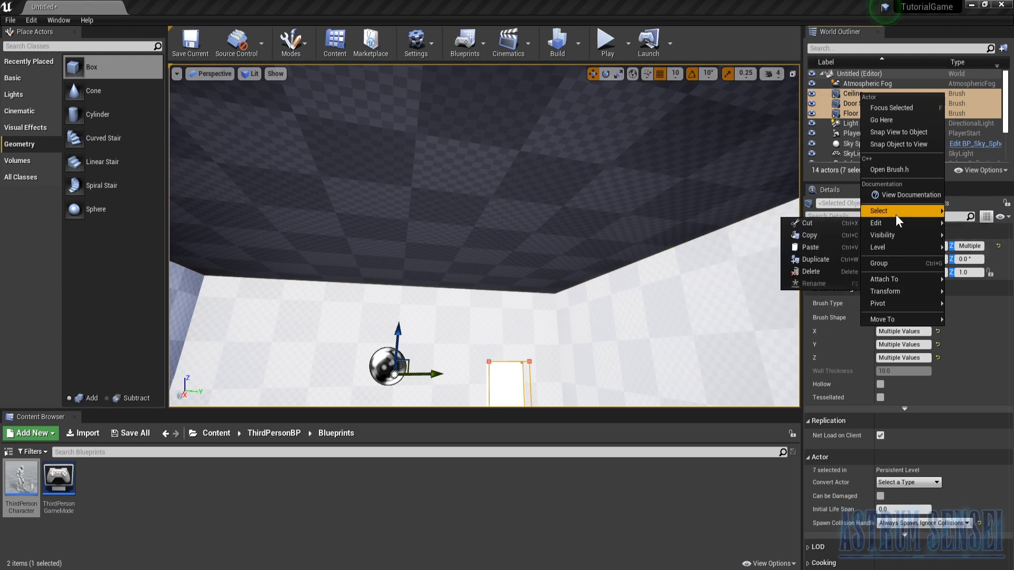
mouse_move(901, 323)
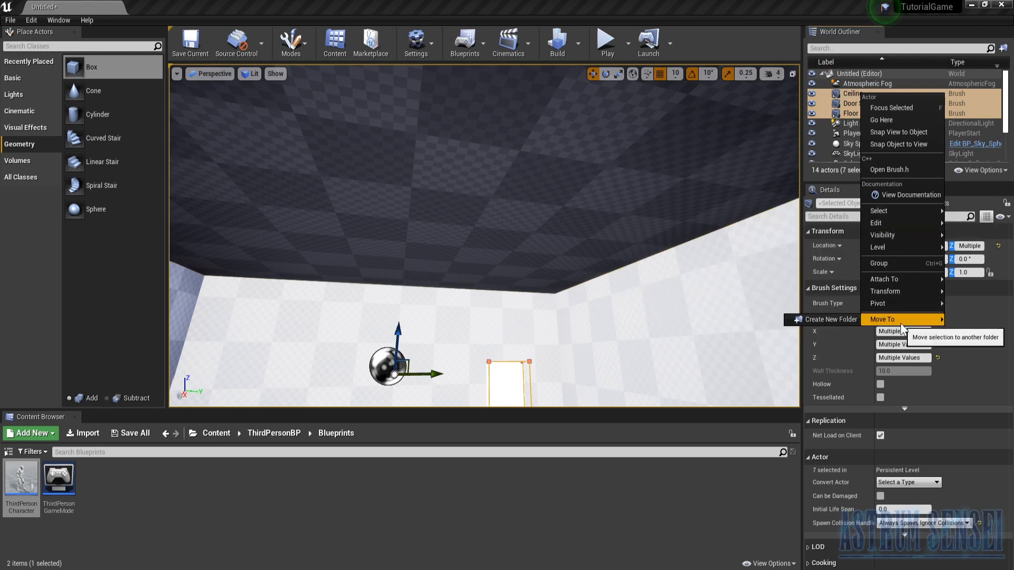
click(844, 317)
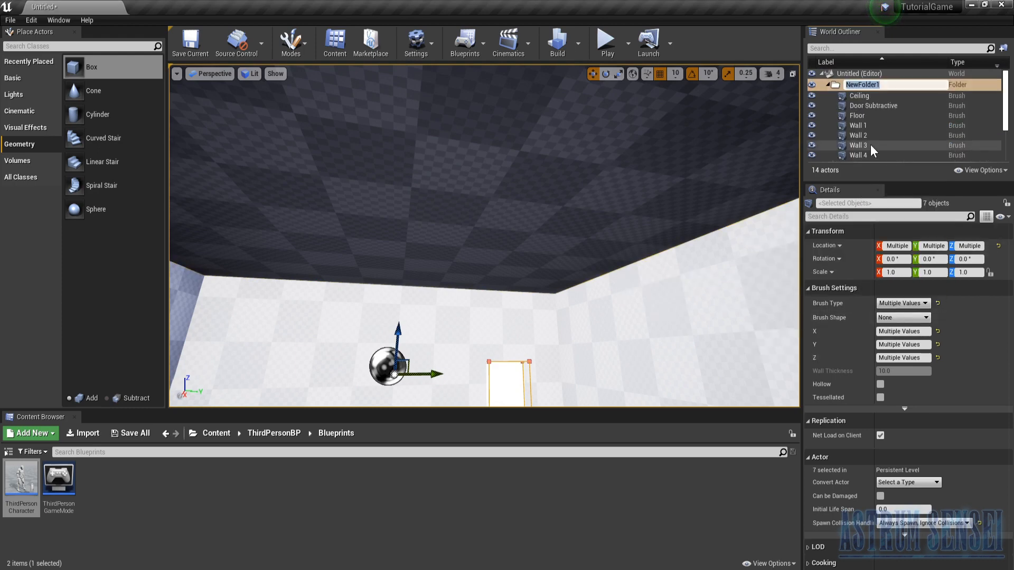
text(Room 1)
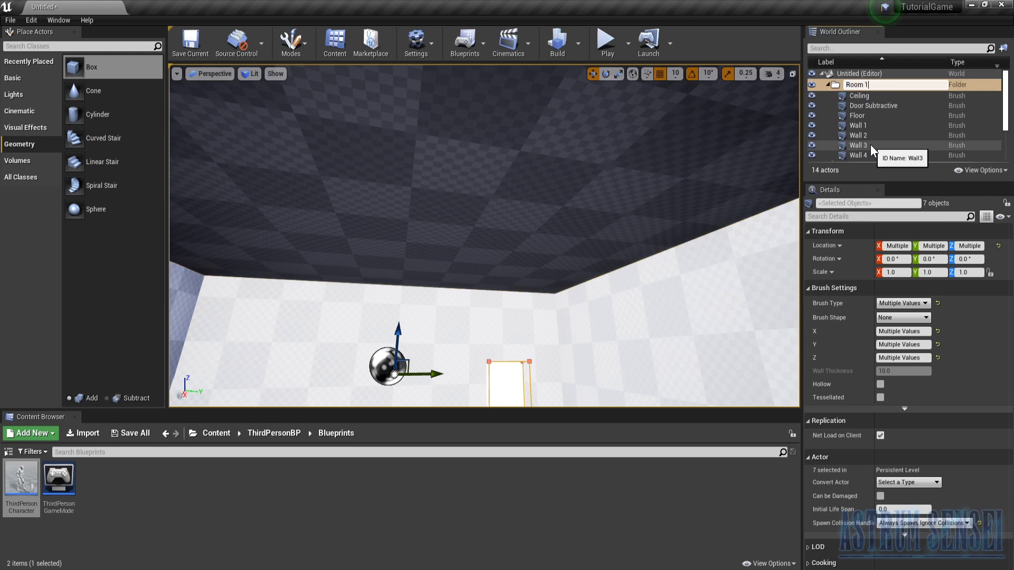
key(Return)
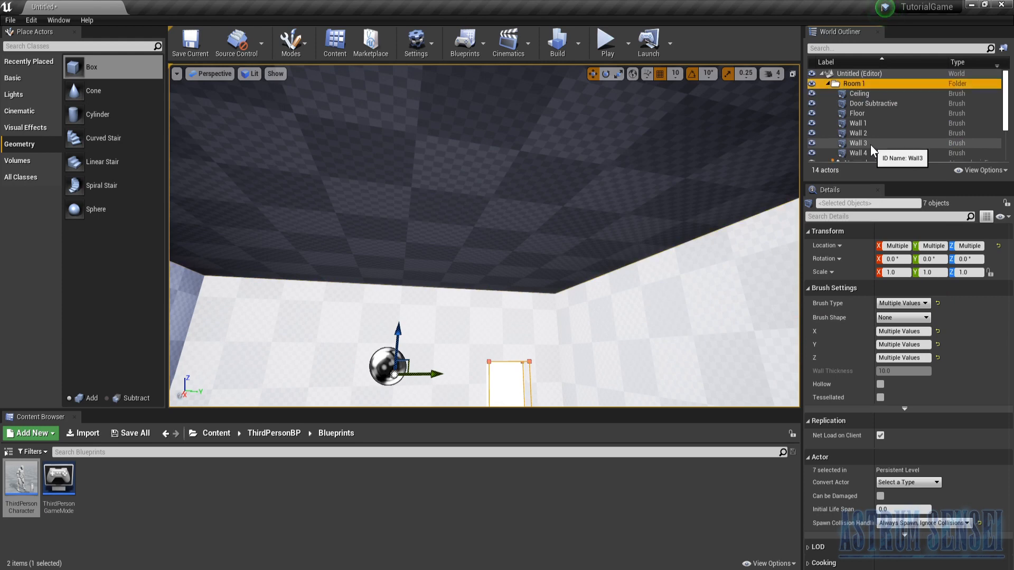
- Collapse the Room 1 folder and toggle its visibility off and on while viewing the room
click(828, 84)
right_drag(588, 173, 555, 245)
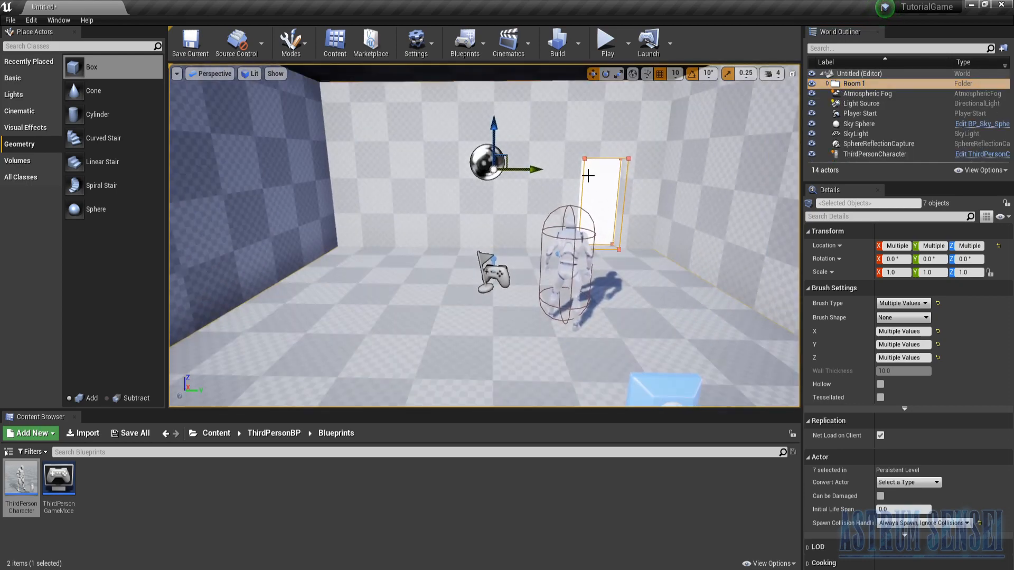
click(812, 84)
click(812, 84)
click(811, 84)
click(812, 83)
click(813, 84)
click(812, 84)
click(812, 84)
click(812, 84)
- Select and focus on the Door Subtractive brush and set its Z size to 215
right_drag(655, 200, 473, 173)
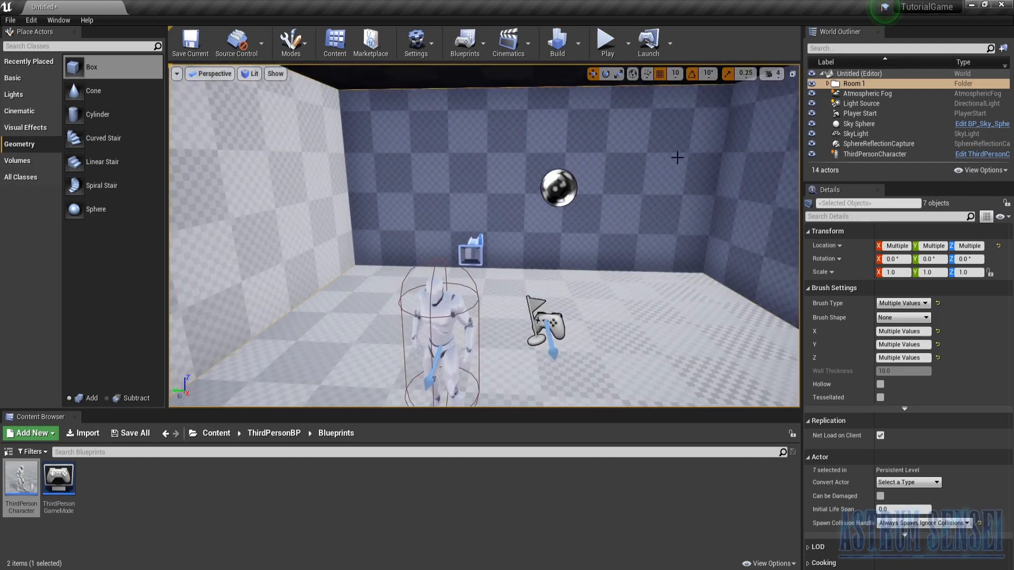
mouse_move(446, 169)
right_down()
mouse_move(396, 142)
mouse_move(446, 170)
mouse_move(418, 153)
right_up()
click(445, 170)
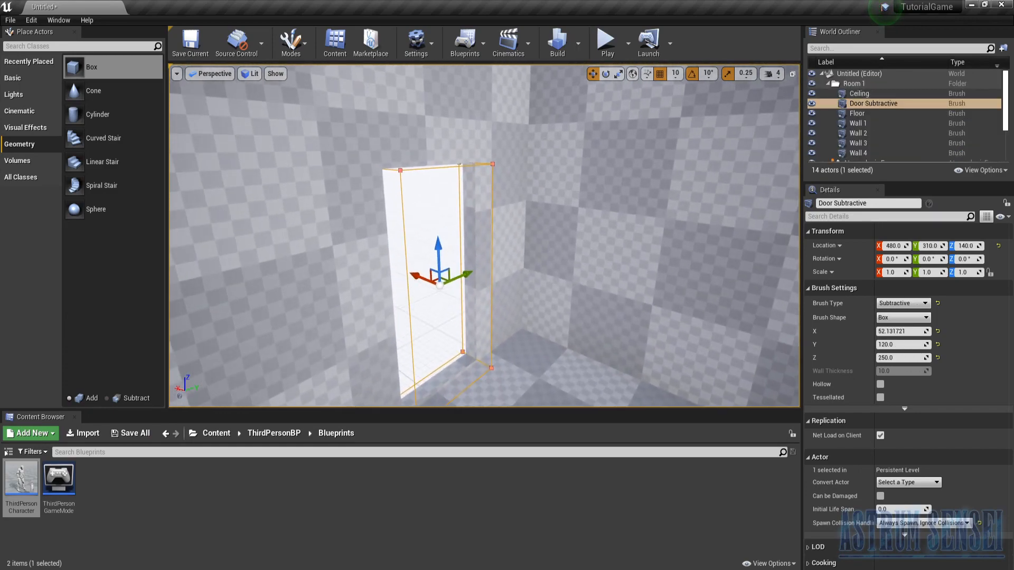
right_drag(484, 290, 708, 277)
mouse_move(444, 241)
right_down()
mouse_move(317, 272)
mouse_move(444, 242)
right_up()
right_drag(663, 181, 679, 185)
right_drag(448, 128, 509, 121)
key(f)
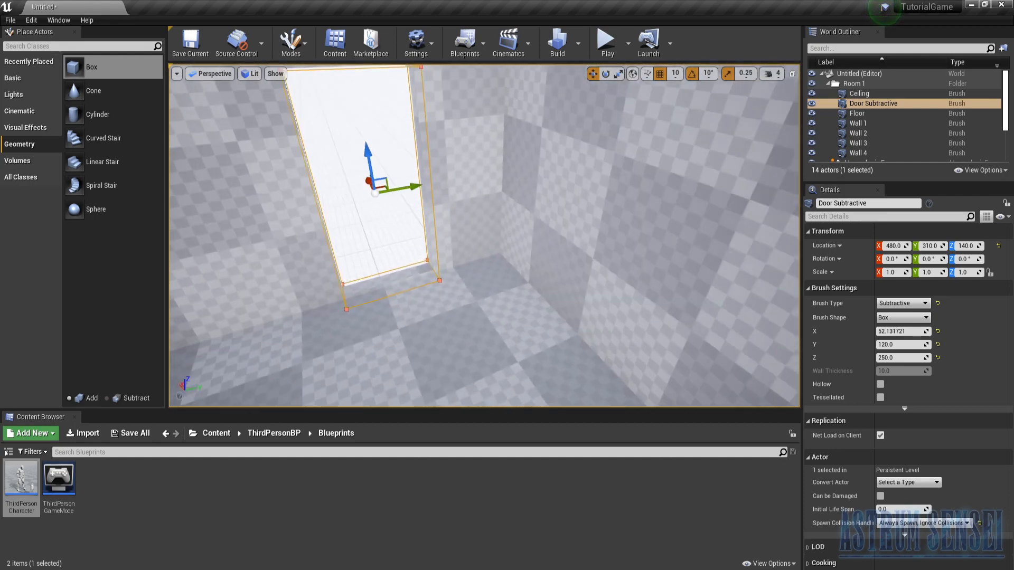
click(885, 358)
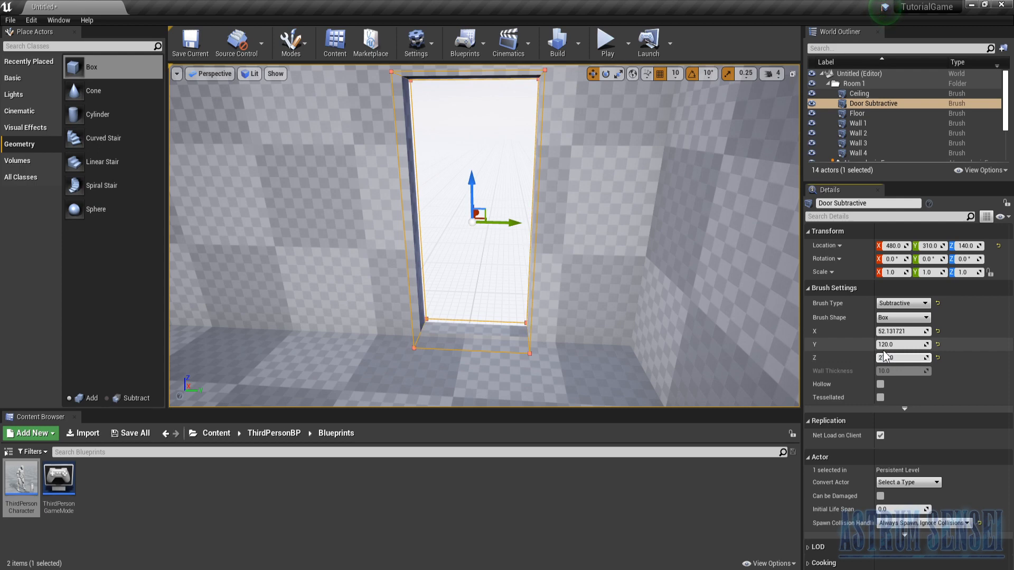
text(200)
key(Return)
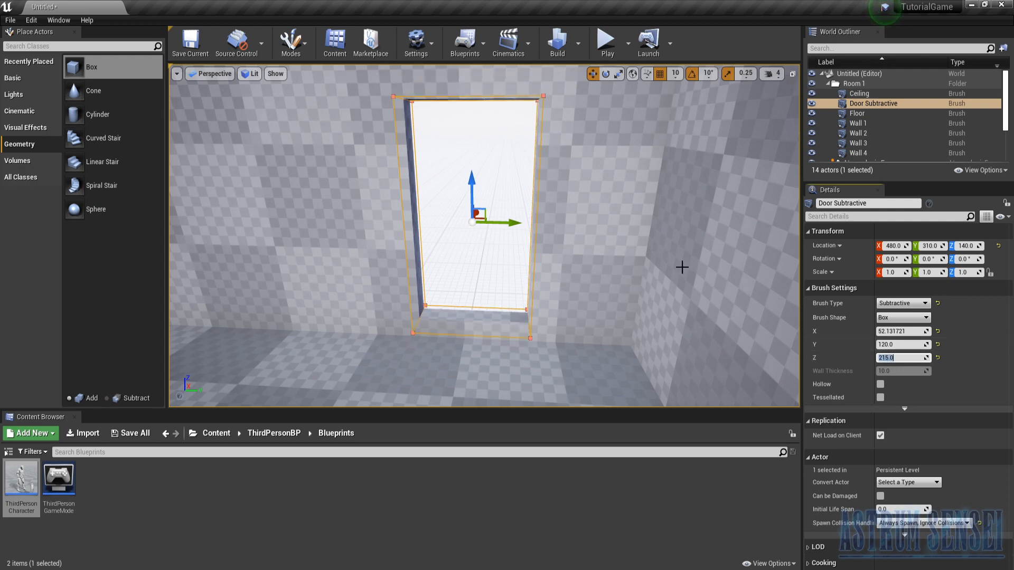
- Lower the Door Subtractive brush to Z location 120 so the doorway reaches the floor
drag(470, 187, 477, 194)
right_drag(478, 195, 492, 227)
mouse_move(438, 128)
right_down()
mouse_move(459, 140)
mouse_move(447, 114)
mouse_move(439, 128)
right_up()
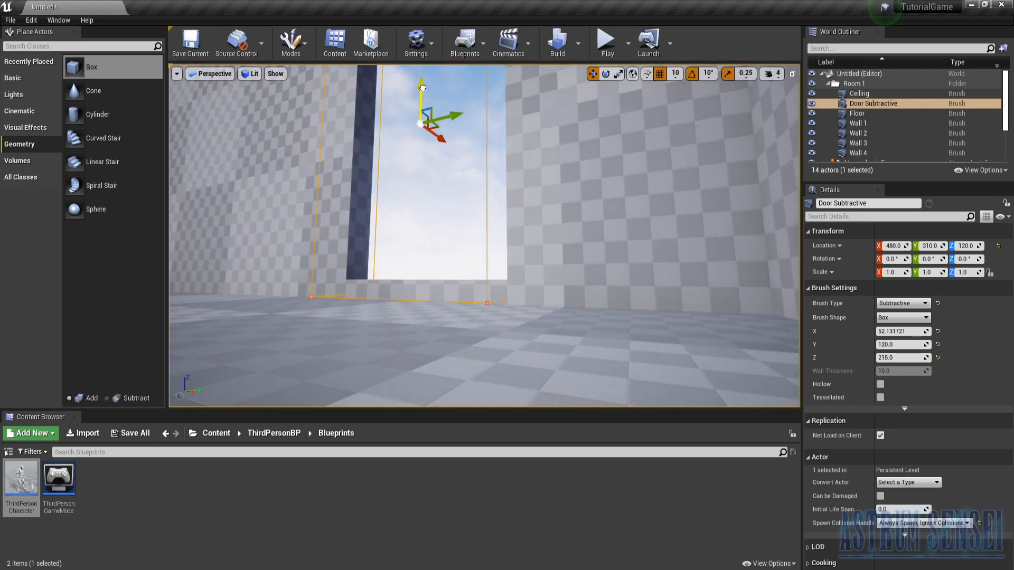
drag(422, 79, 421, 89)
right_drag(492, 183, 468, 197)
right_drag(408, 349, 396, 356)
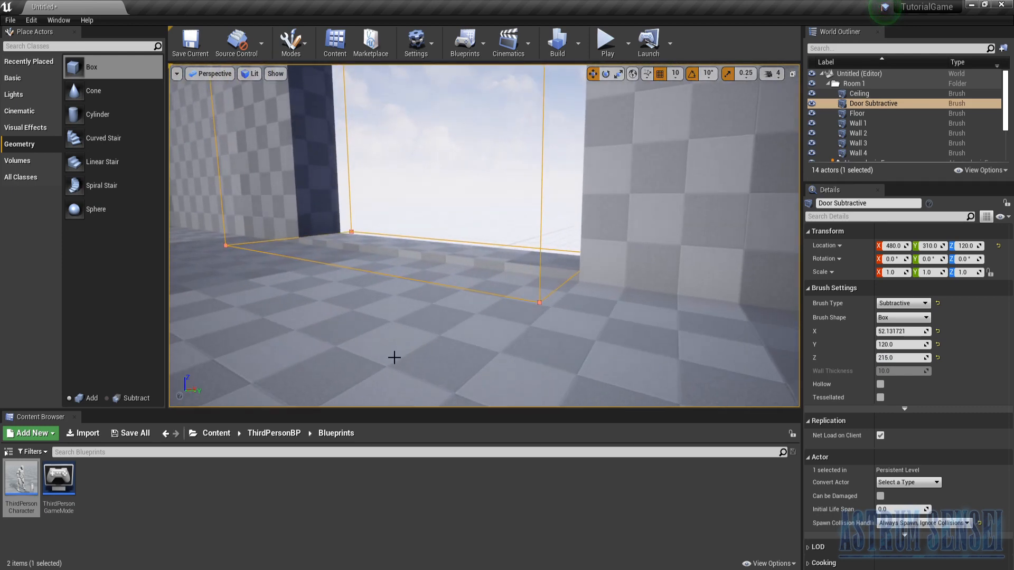
- Duplicate the doorway brush across the room into the opposite wall at X location -490
mouse_move(408, 266)
right_down()
mouse_move(418, 301)
mouse_move(449, 283)
mouse_move(441, 312)
mouse_move(412, 293)
mouse_move(211, 273)
right_up()
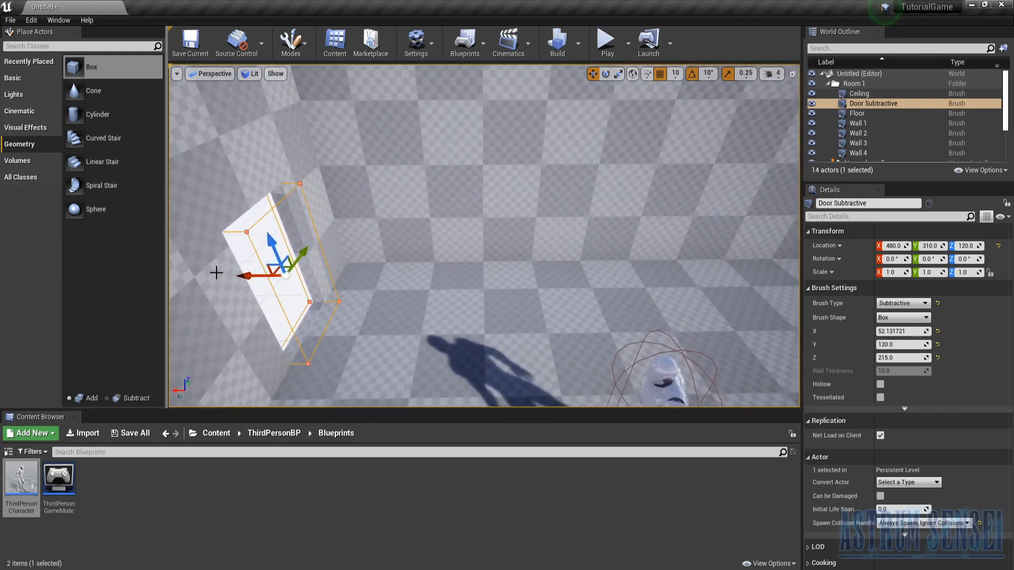
alt+drag(248, 273, 761, 272)
right_drag(466, 270, 447, 271)
drag(415, 231, 523, 230)
right_drag(469, 236, 528, 236)
mouse_move(395, 248)
right_down()
mouse_move(449, 249)
mouse_move(395, 248)
right_up()
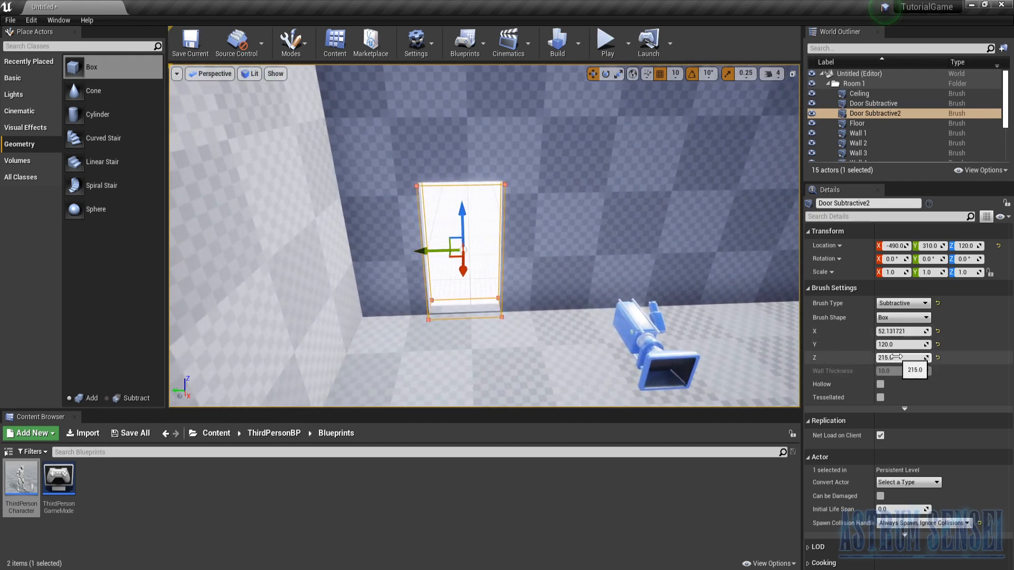
- Resize the duplicated brush into a window about 205 in Y and 109 in Z, and move it to Y 270, Z 200
mouse_move(902, 360)
mouse_down()
mouse_move(866, 359)
mouse_move(954, 344)
mouse_up()
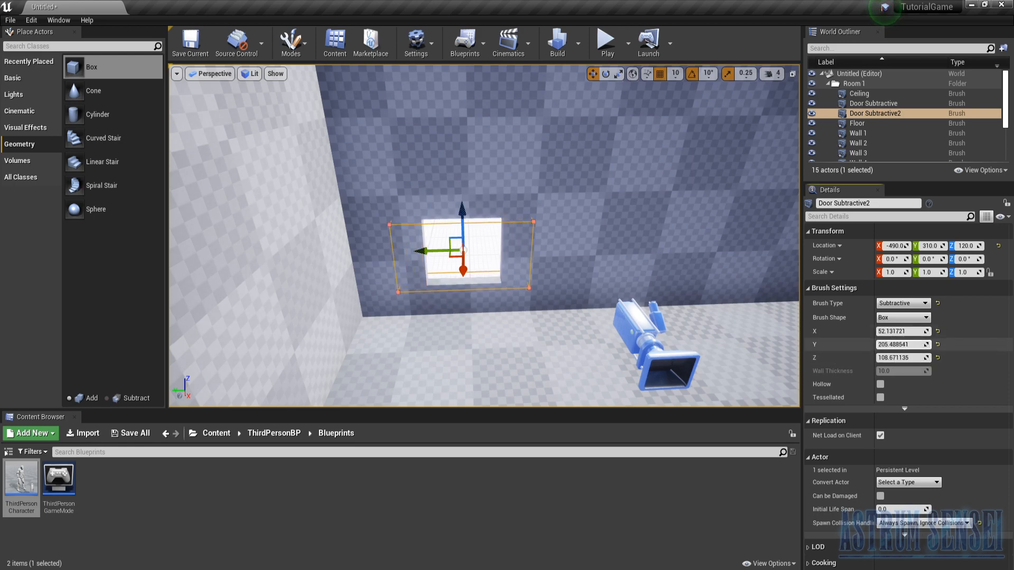
mouse_move(463, 247)
mouse_down()
mouse_move(446, 137)
mouse_move(448, 165)
mouse_up()
mouse_move(449, 165)
right_down()
mouse_move(549, 129)
mouse_move(703, 135)
mouse_move(454, 138)
mouse_move(364, 156)
right_up()
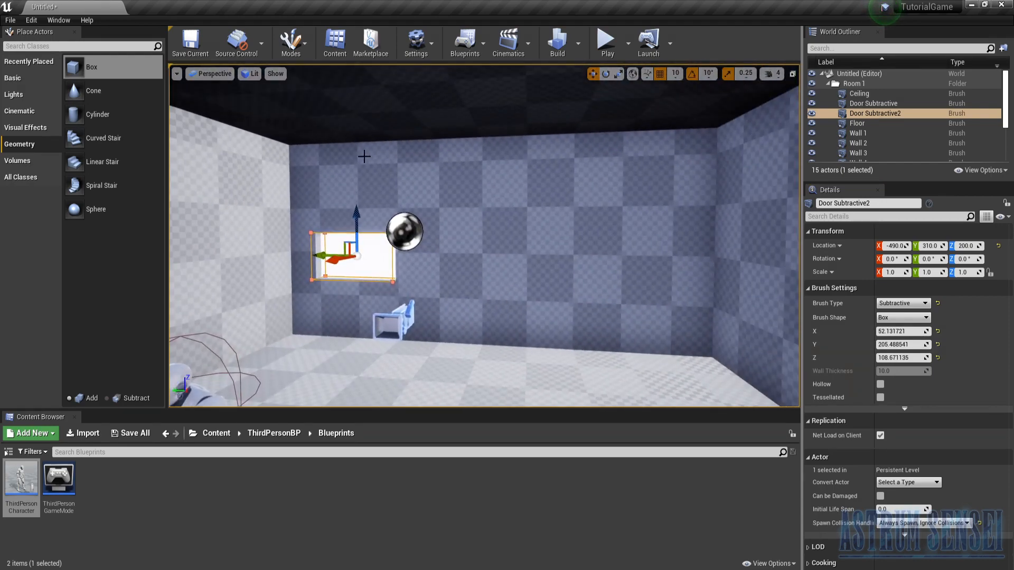
drag(324, 257, 353, 240)
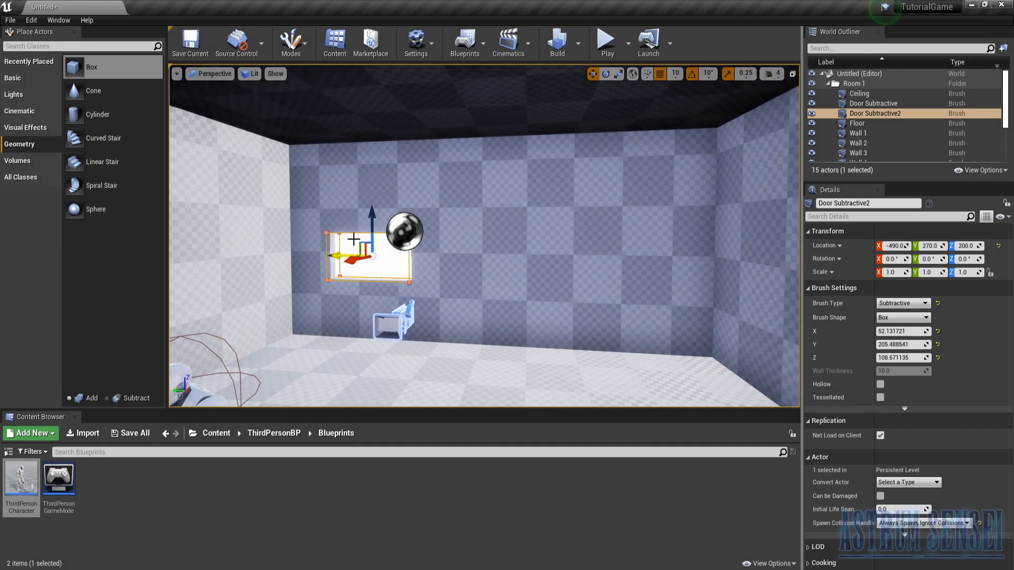
- Lower the window brush to Z location 190 and duplicate it along the same wall to Y location -300
mouse_move(374, 204)
mouse_down()
mouse_move(348, 254)
mouse_move(537, 288)
mouse_up()
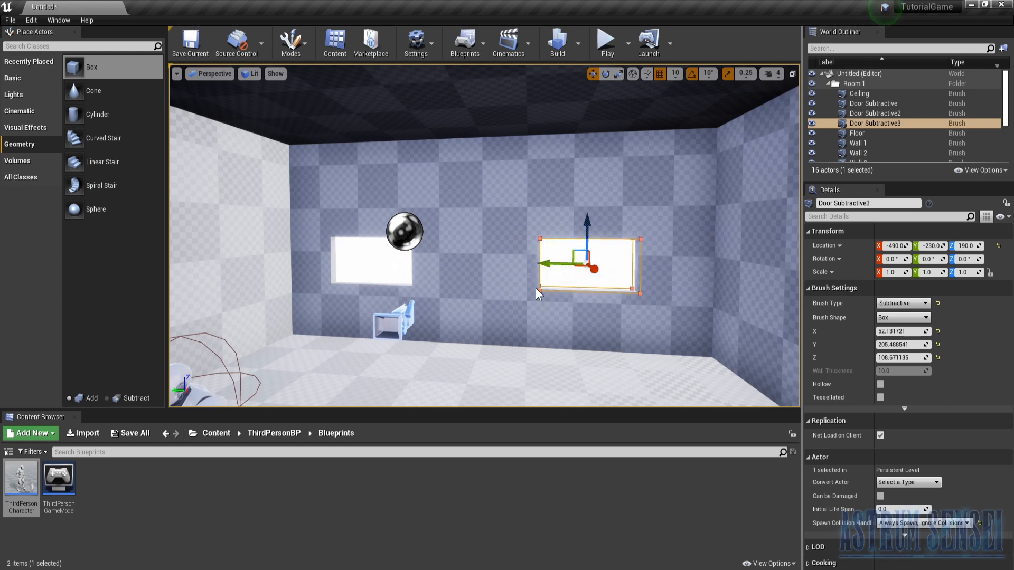
drag(541, 264, 578, 267)
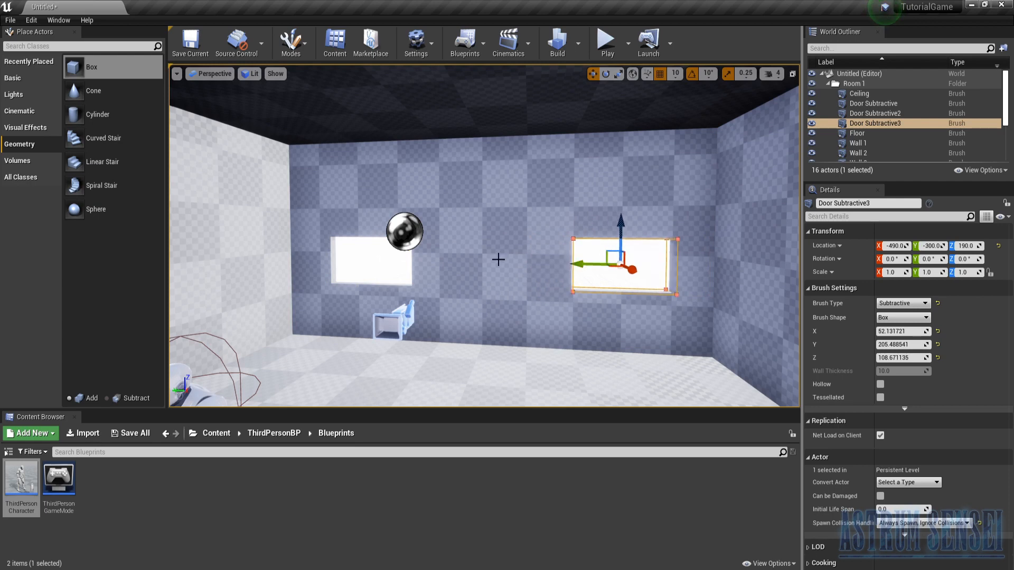
right_drag(400, 270, 398, 267)
key(a)
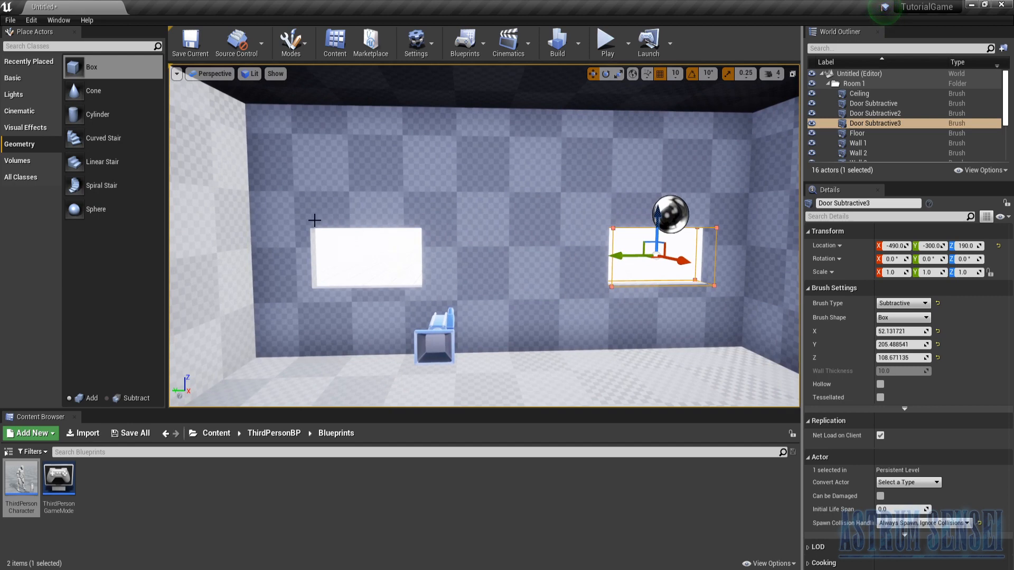
- Select the Door Subtractive2 window brush in the Brush Wireframe view mode, and return the viewport to Lit
click(851, 125)
click(258, 73)
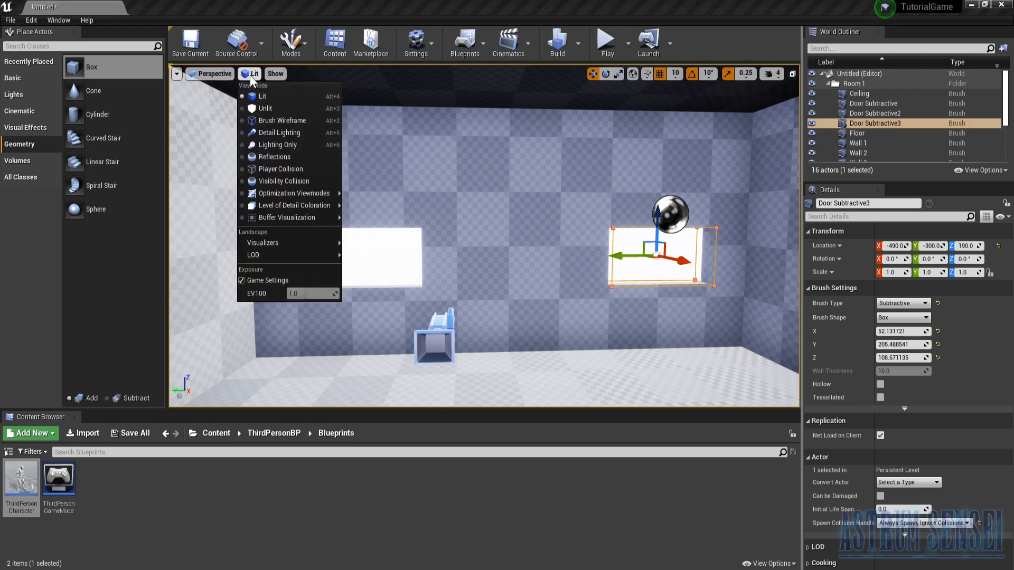
click(287, 122)
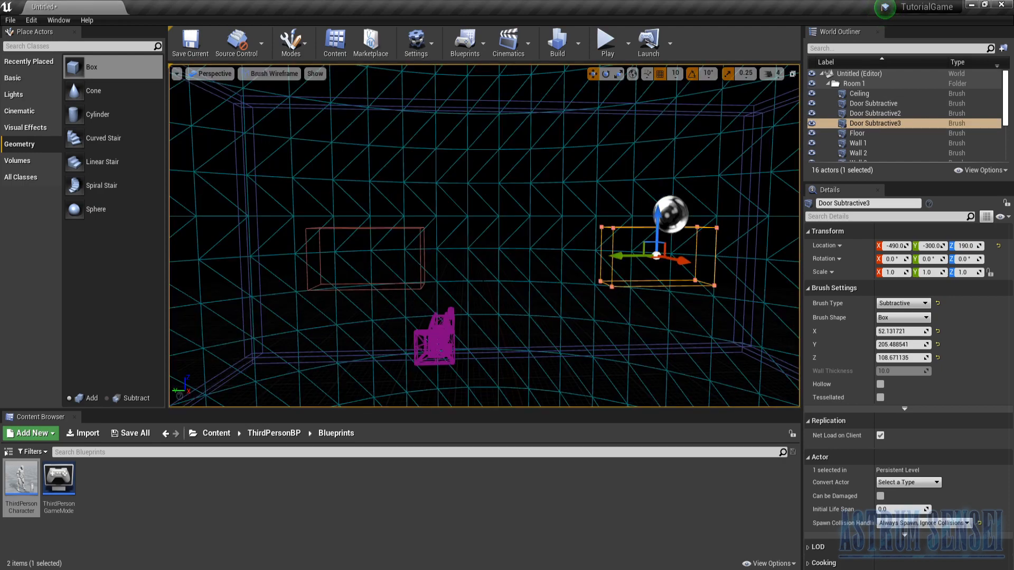
right_drag(484, 235, 979, 254)
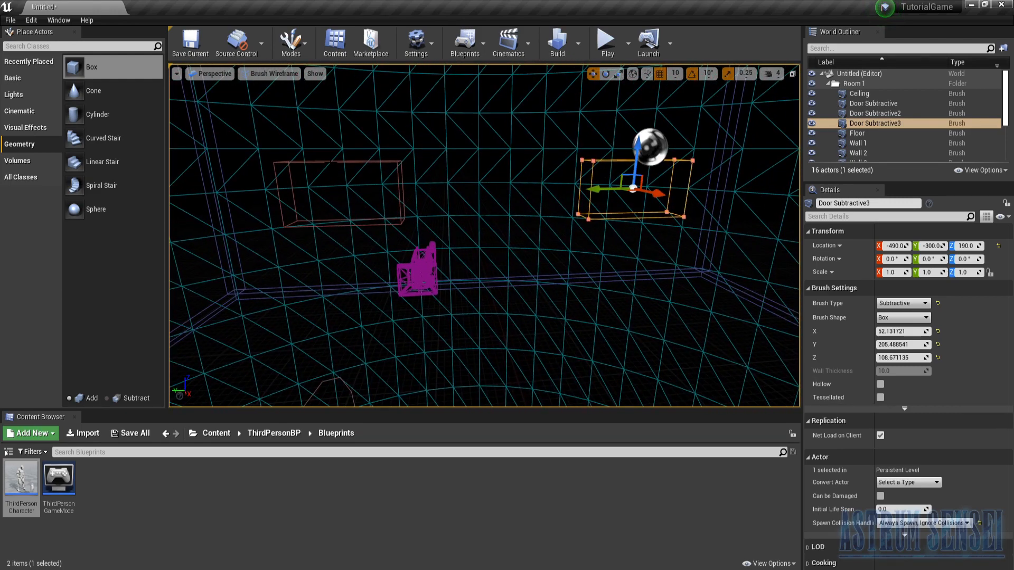
click(330, 162)
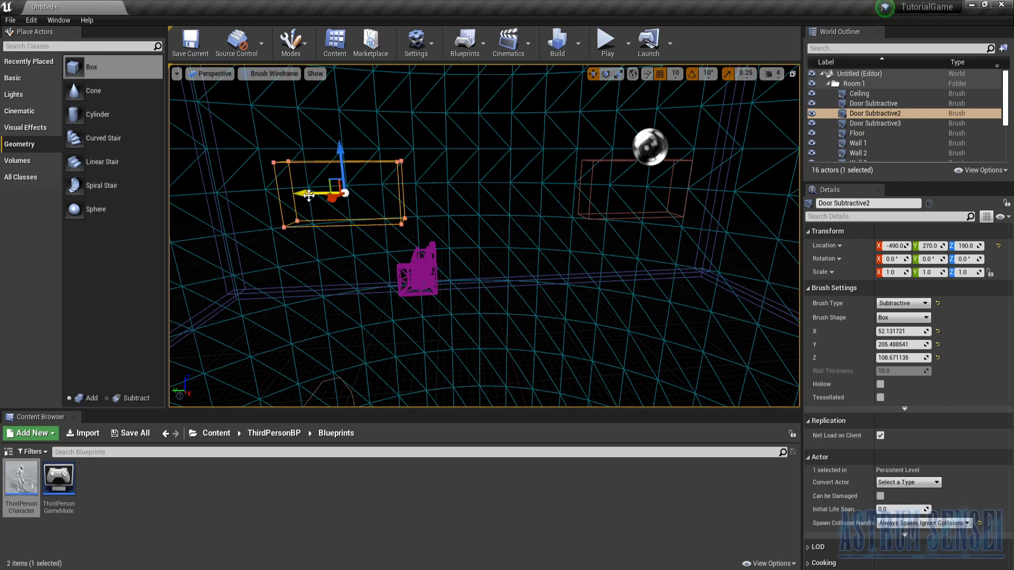
click(273, 73)
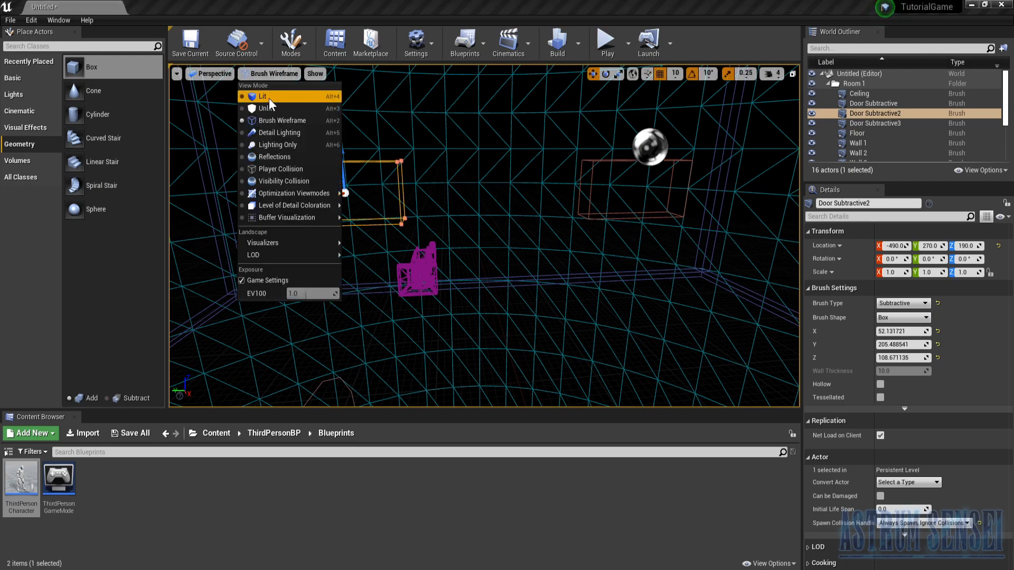
click(269, 99)
- Undo a trial move of the Door Subtractive2 window brush, and shift it along the wall to Y location 280
mouse_move(364, 206)
mouse_down()
mouse_move(456, 197)
mouse_move(427, 197)
mouse_up()
key(ctrl+z)
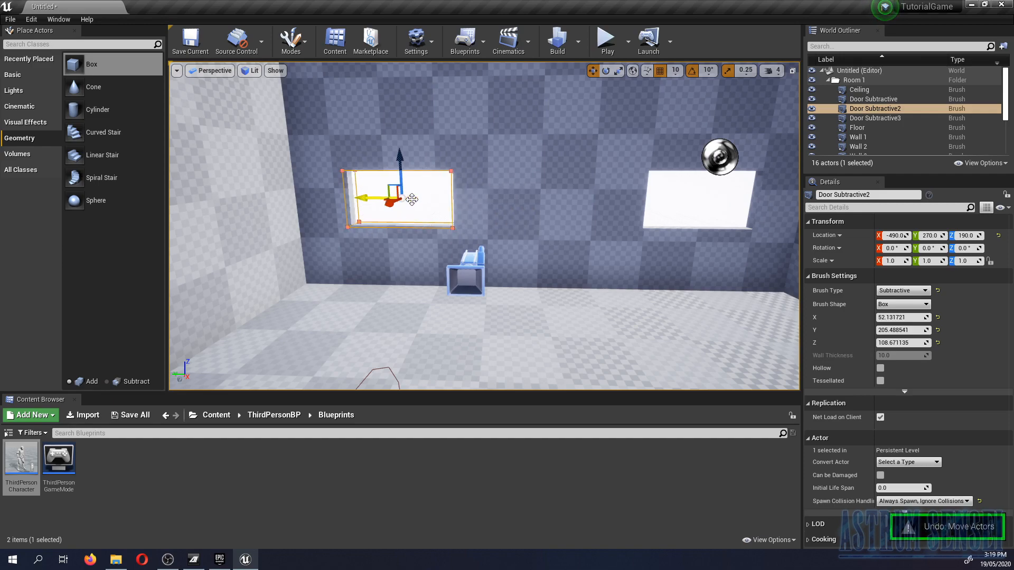
key(s)
right_drag(388, 213, 408, 206)
key(w)
key(d)
key(a)
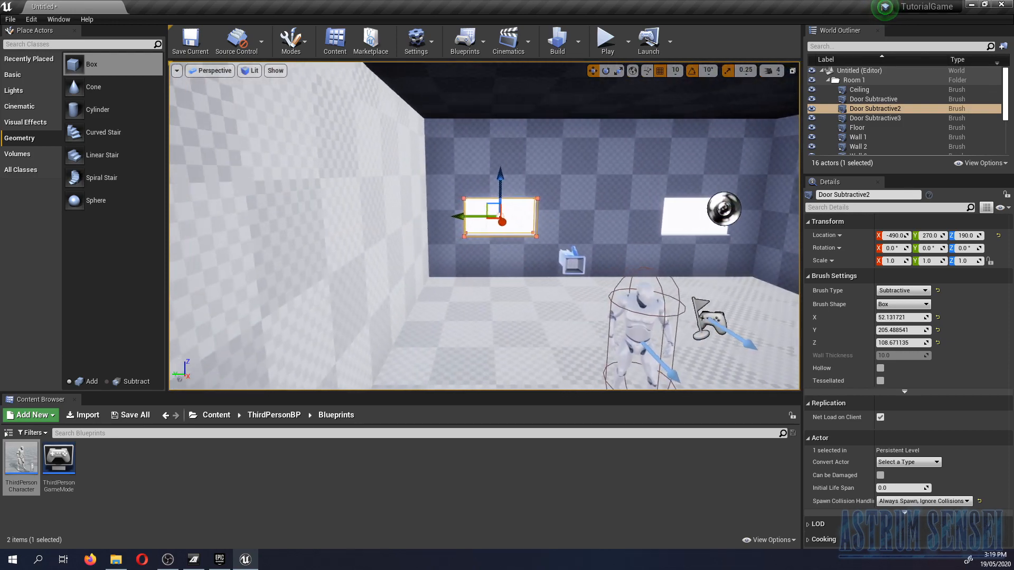
drag(463, 214, 461, 217)
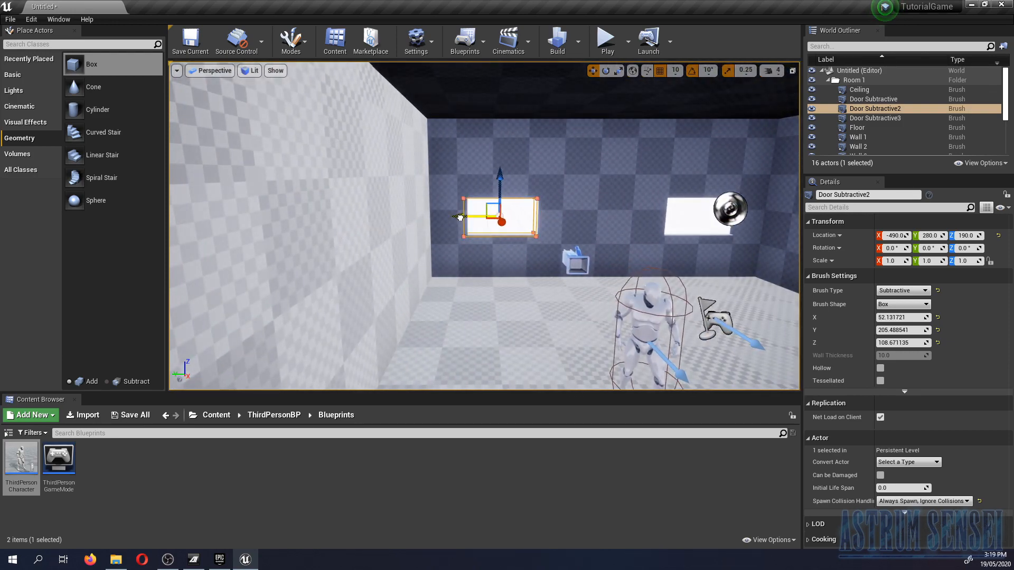
- Move the Door Subtractive2 window brush along the wall to Y location 200
right_drag(418, 234, 444, 234)
key(w)
key(d)
key(s)
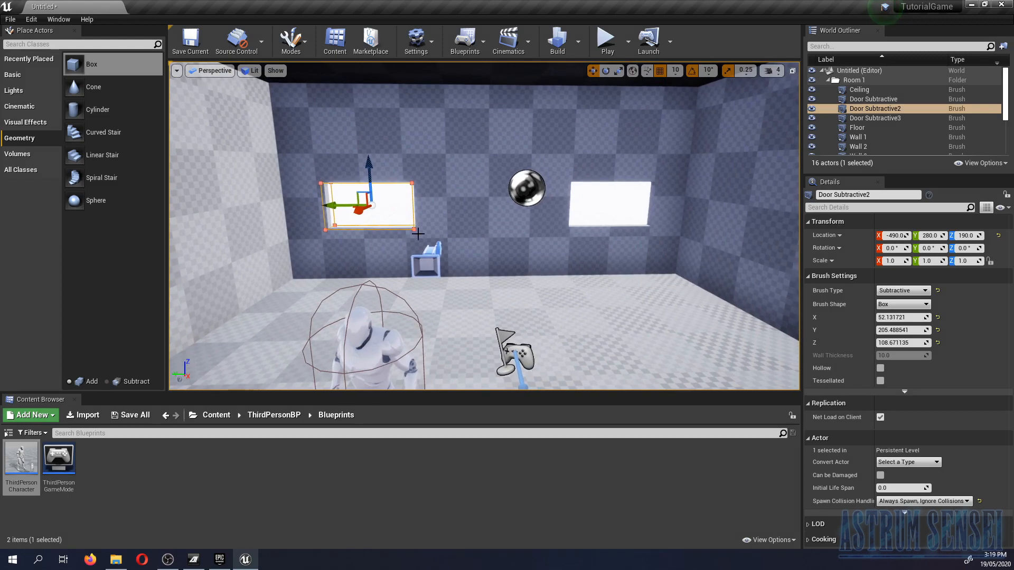
mouse_move(329, 205)
mouse_down()
mouse_move(373, 209)
mouse_move(361, 216)
mouse_up()
- Select the Door Subtractive3 window brush in Brush Wireframe view, return to Lit, and move the brush to Y location -200
click(268, 118)
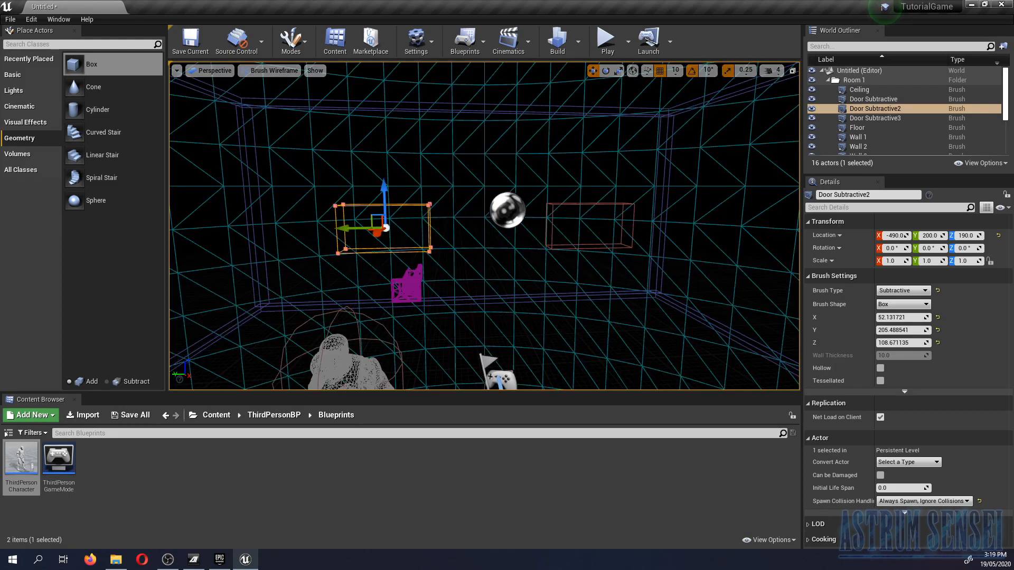
click(580, 204)
click(270, 70)
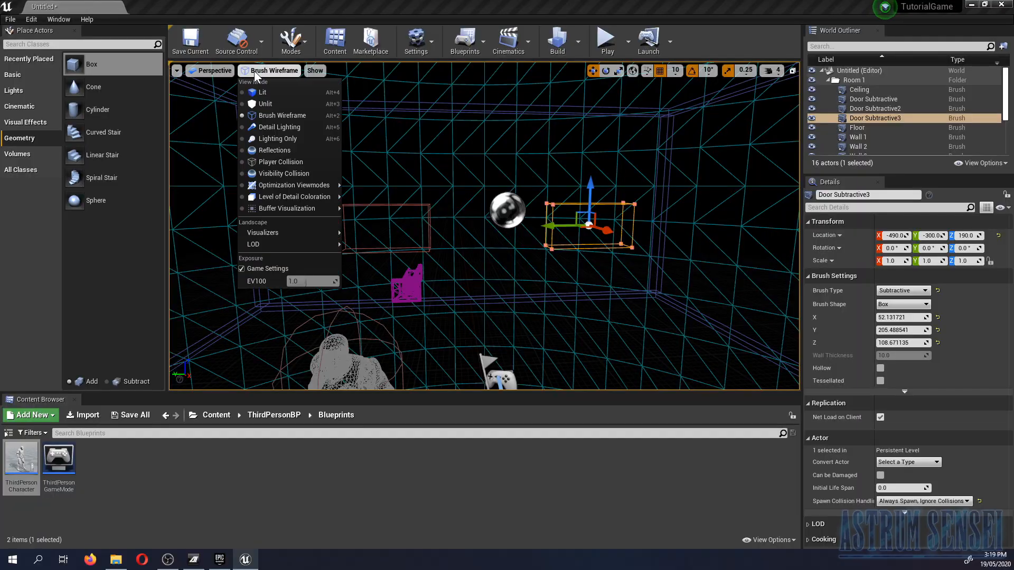
click(266, 93)
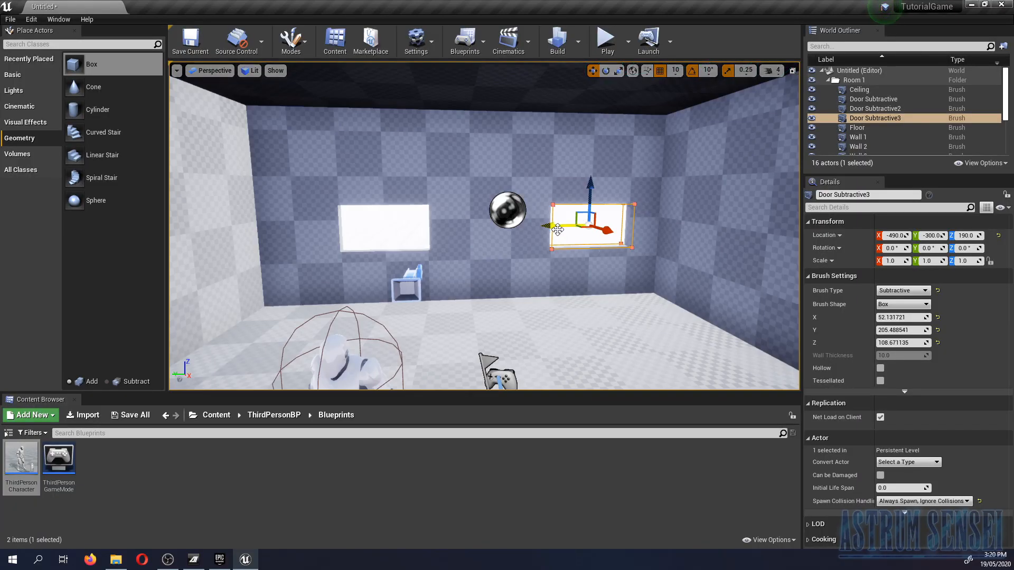
drag(515, 240, 515, 240)
mouse_move(515, 240)
right_down()
mouse_move(561, 236)
mouse_move(482, 235)
mouse_move(489, 239)
right_up()
key(w)
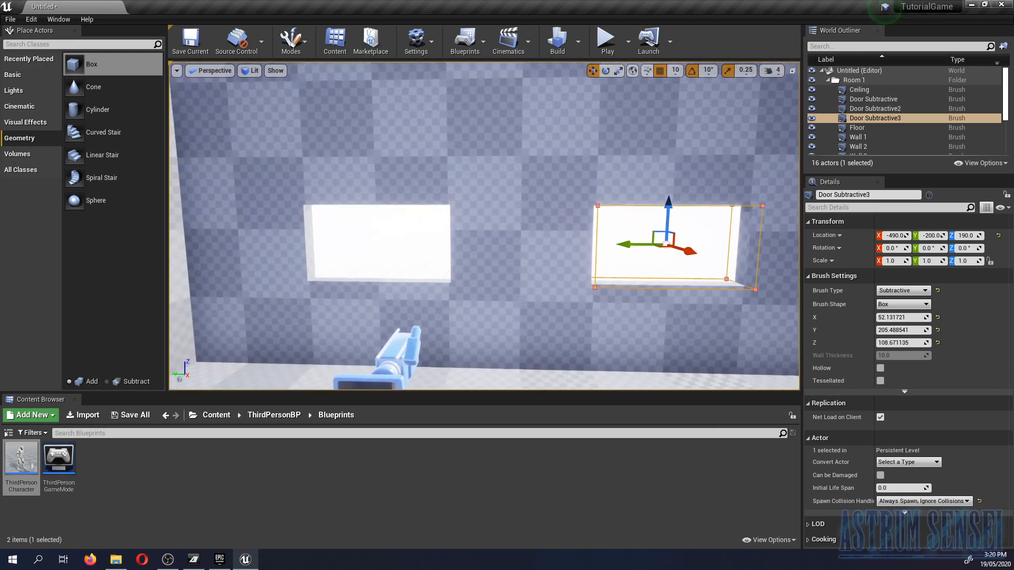
- Select both window brushes, Door Subtractive2 and Door Subtractive3, together and edit their shared Z size
ctrl+click(876, 109)
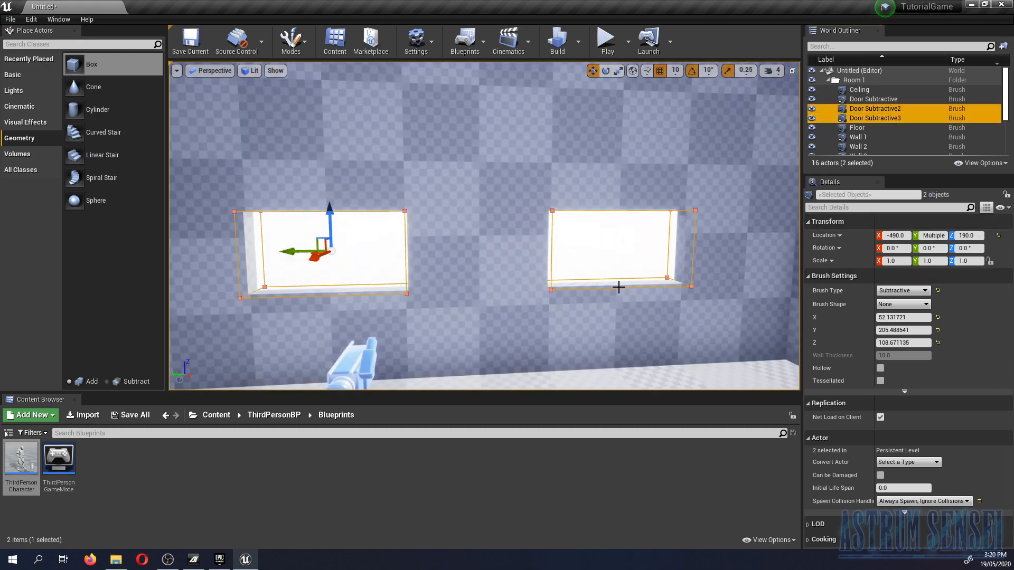
right_drag(619, 287, 618, 287)
mouse_move(501, 244)
right_down()
mouse_move(630, 244)
mouse_move(333, 232)
mouse_move(288, 225)
mouse_move(299, 210)
mouse_move(287, 225)
mouse_move(305, 227)
right_up()
key(s)
key(w)
key(w)
key(s)
right_drag(560, 261, 538, 262)
key(s)
key(w)
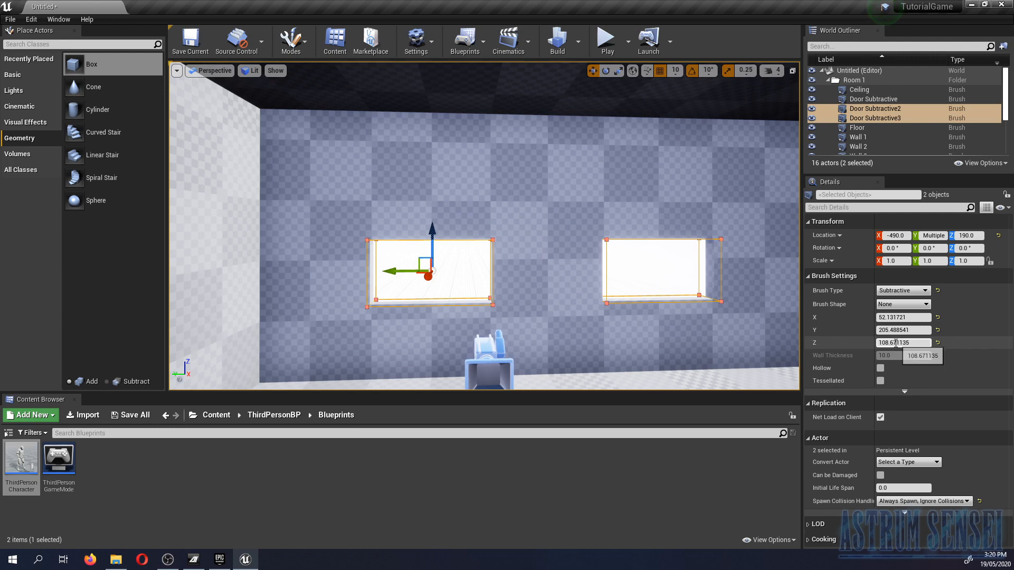
click(926, 341)
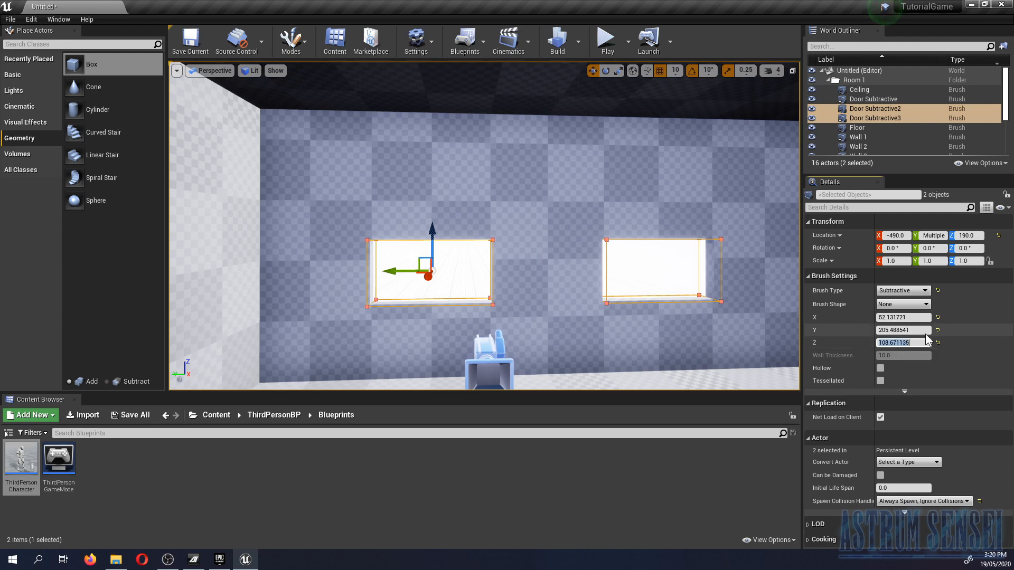
key(Return)
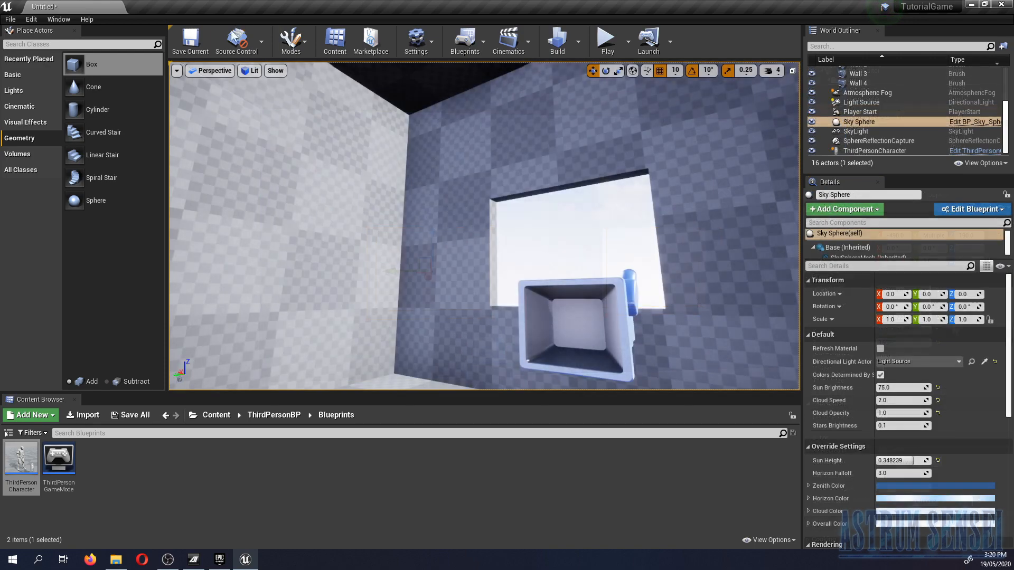
- Save the level as Level_1 in the Maps folder inside ThirdPersonBP
click(191, 40)
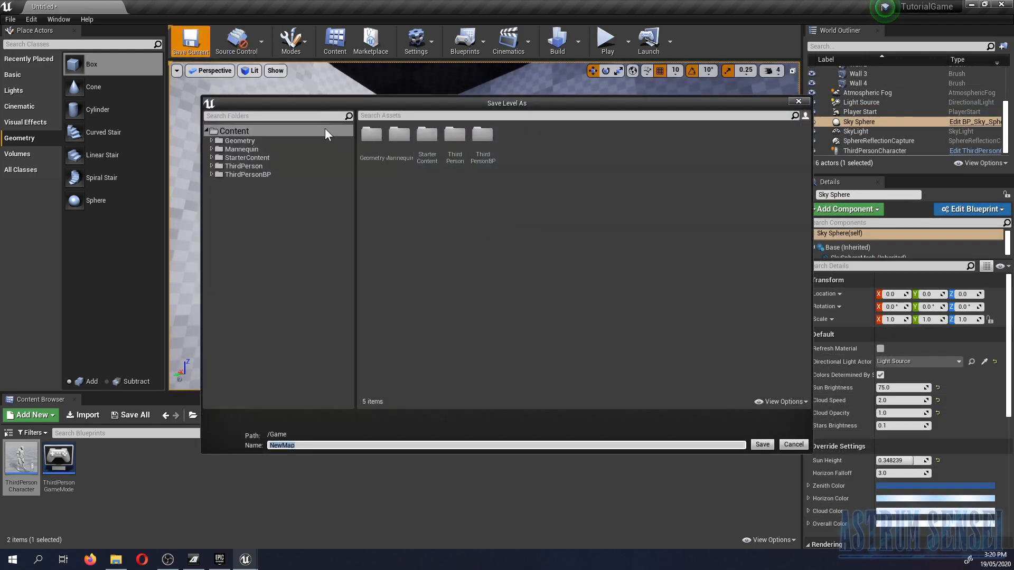
click(236, 132)
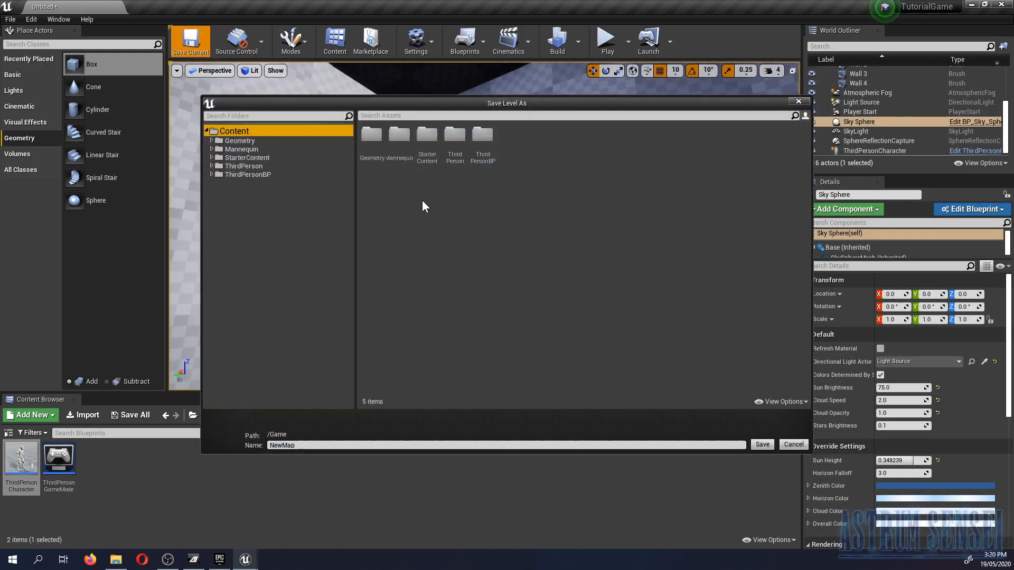
click(433, 226)
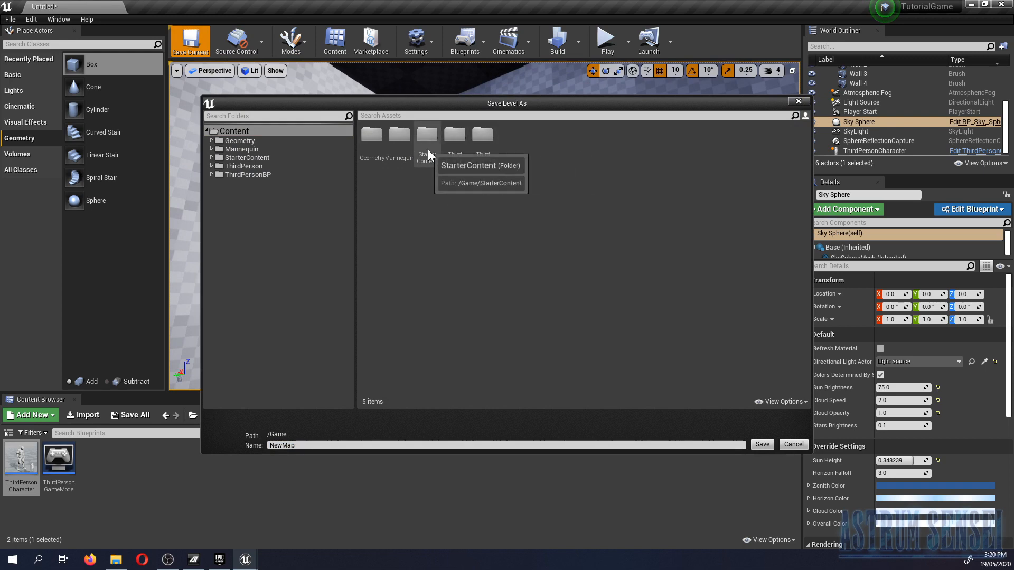
double_click(482, 144)
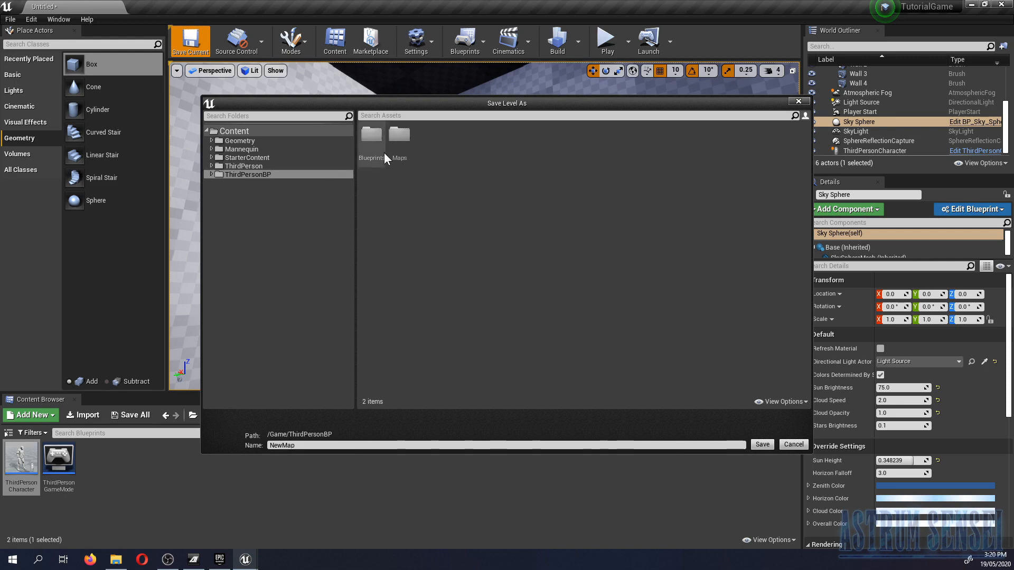
double_click(398, 136)
click(327, 444)
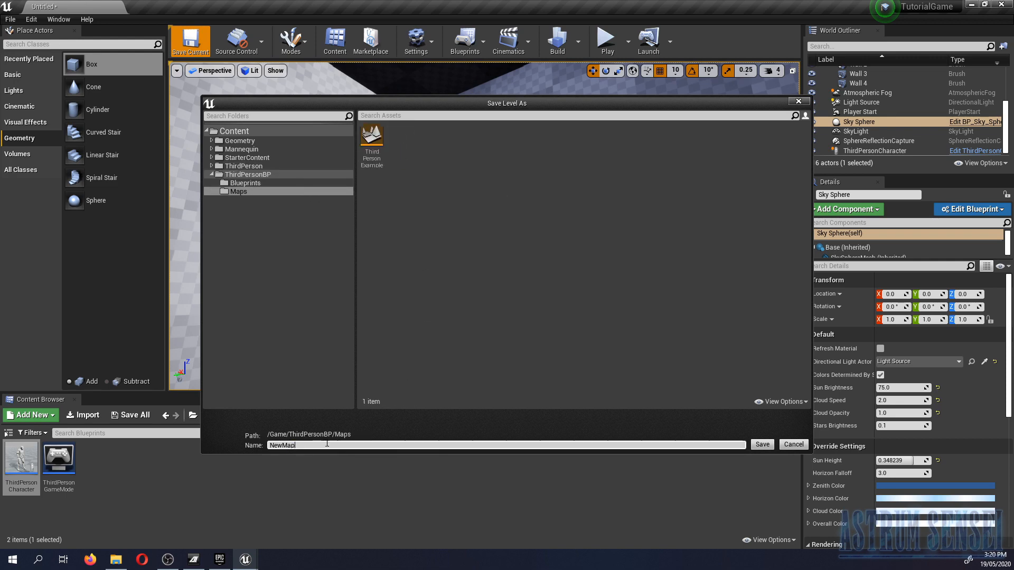
text(Level 1)
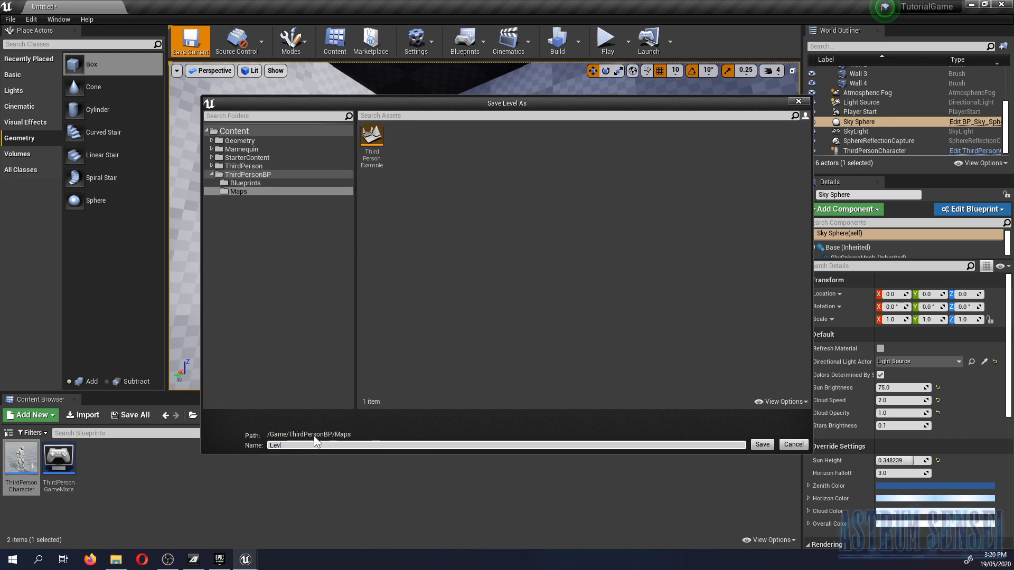
key(BackSpace)
key(BackSpace)
click(762, 445)
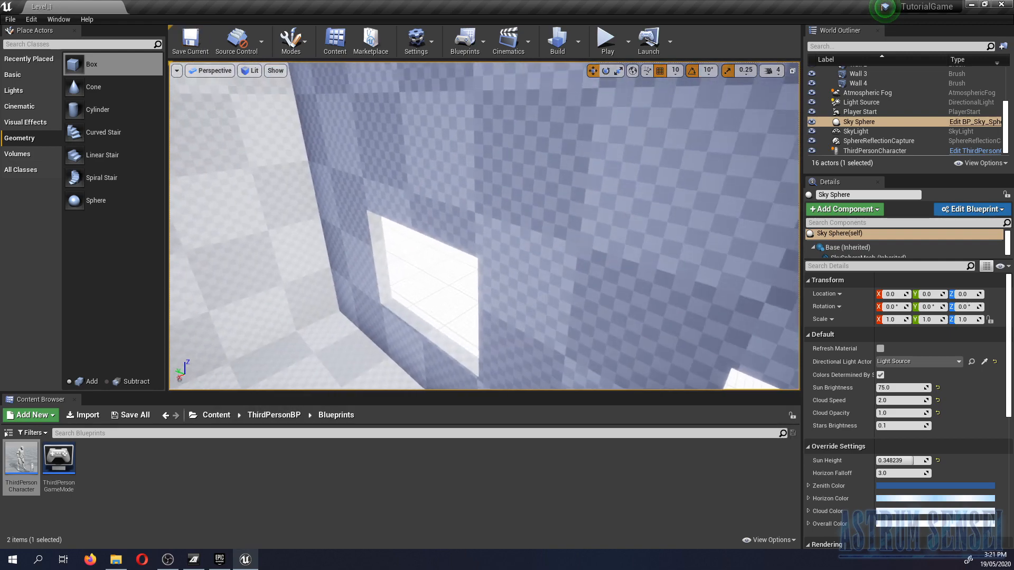
- Delete the Atmospheric Fog, Light Source, Sky Sphere, SkyLight and SphereReflectionCapture actors, despite the broken references
right_drag(484, 226, 351, 238)
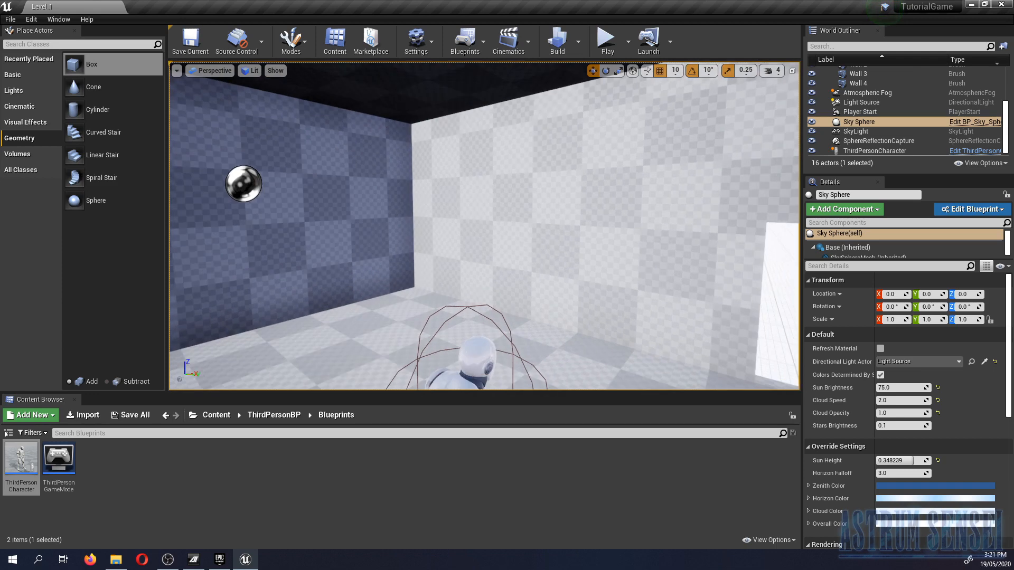
click(866, 103)
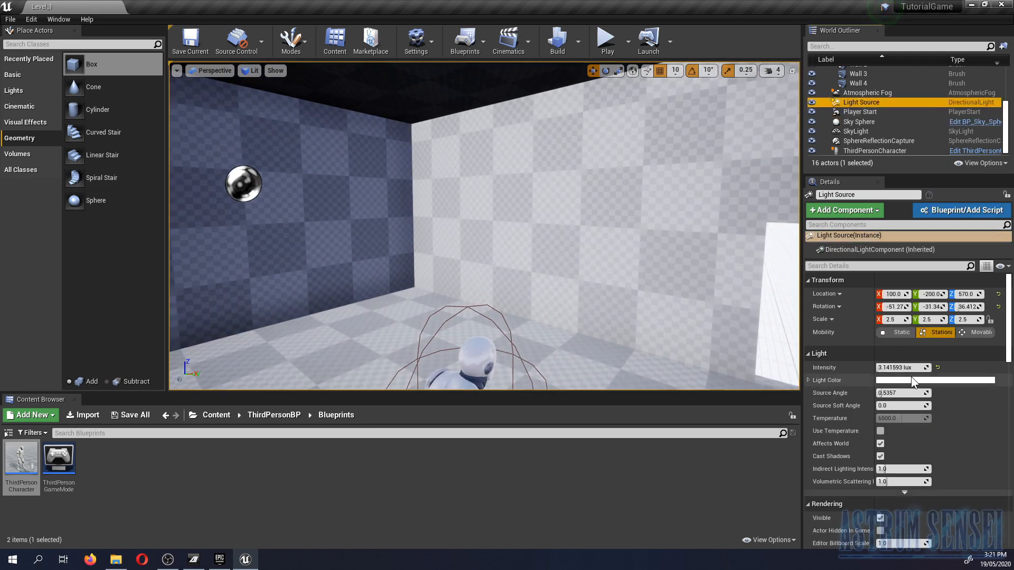
click(900, 368)
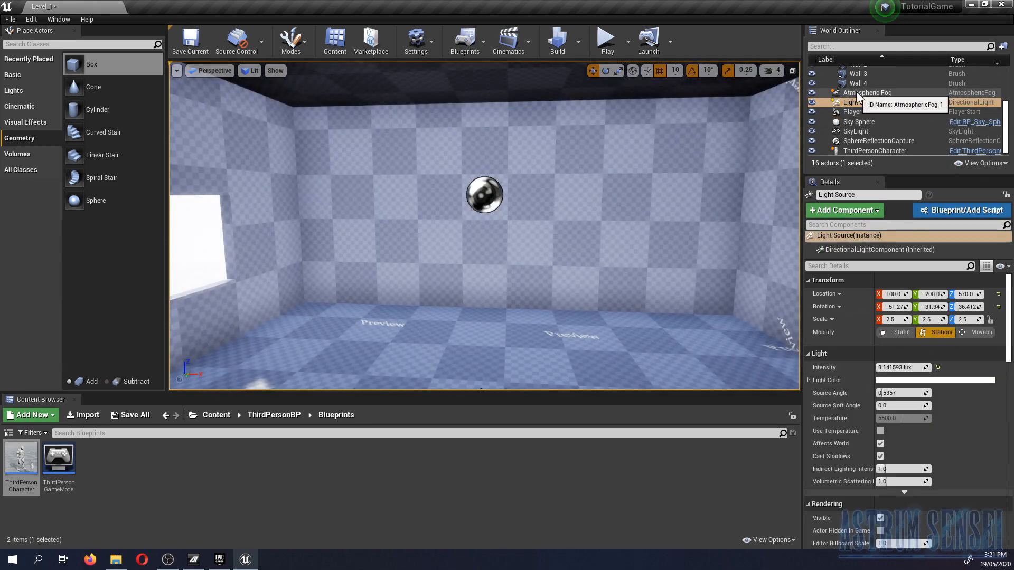
scroll(867, 125, up, 2)
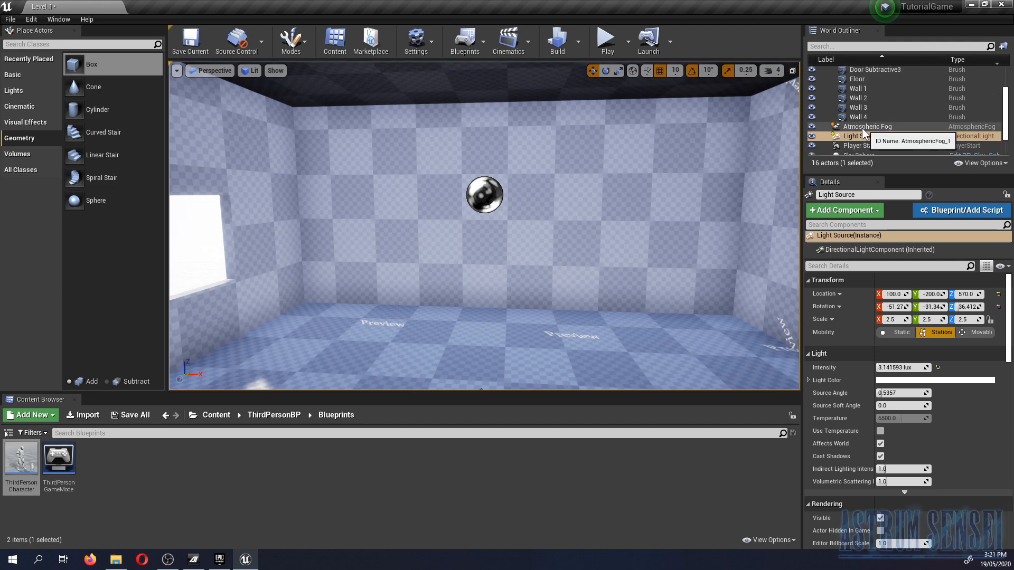
ctrl+click(863, 127)
scroll(862, 128, up, 2)
scroll(884, 135, down, 4)
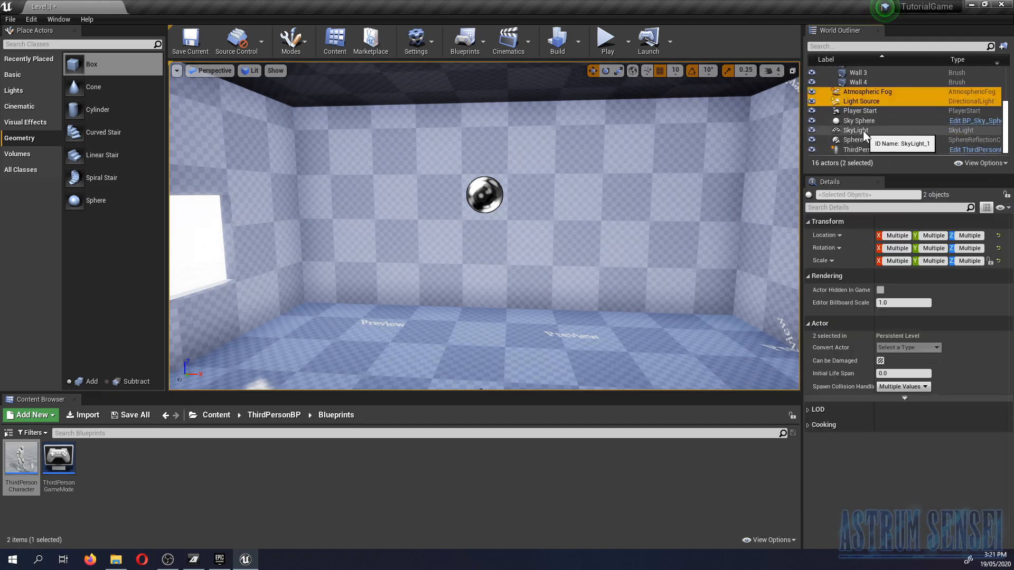
ctrl+click(863, 131)
key(Delete)
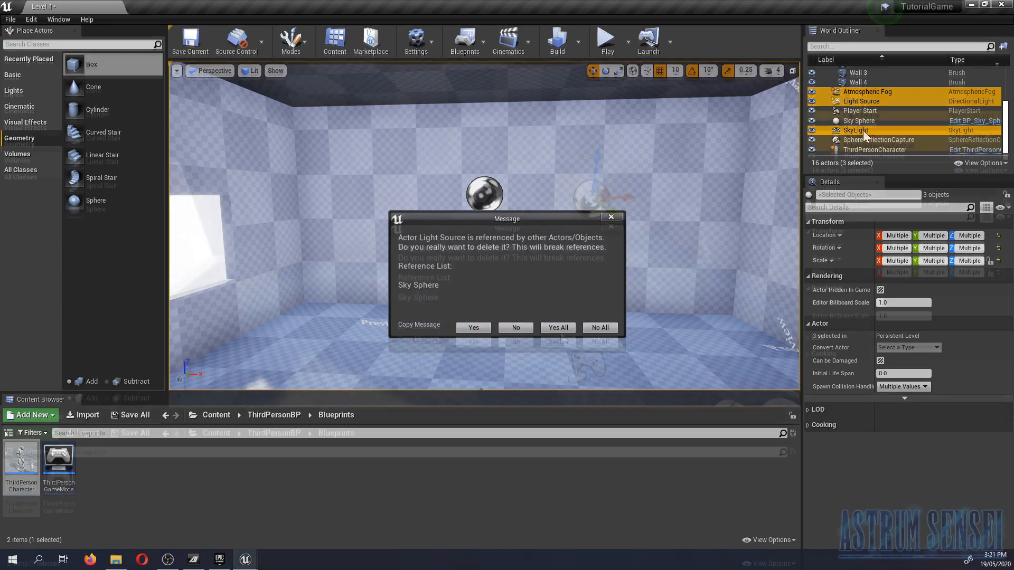
click(559, 339)
- Place a Point Light inside the room at about X -30, Y -10, Z 210
right_drag(552, 326, 729, 302)
key(s)
key(w)
right_drag(507, 295, 465, 233)
mouse_move(437, 263)
right_down()
mouse_move(437, 296)
mouse_move(436, 263)
right_up()
click(24, 89)
drag(100, 95, 523, 275)
drag(529, 225, 547, 76)
mouse_move(546, 122)
right_down()
mouse_move(555, 79)
mouse_move(546, 137)
right_up()
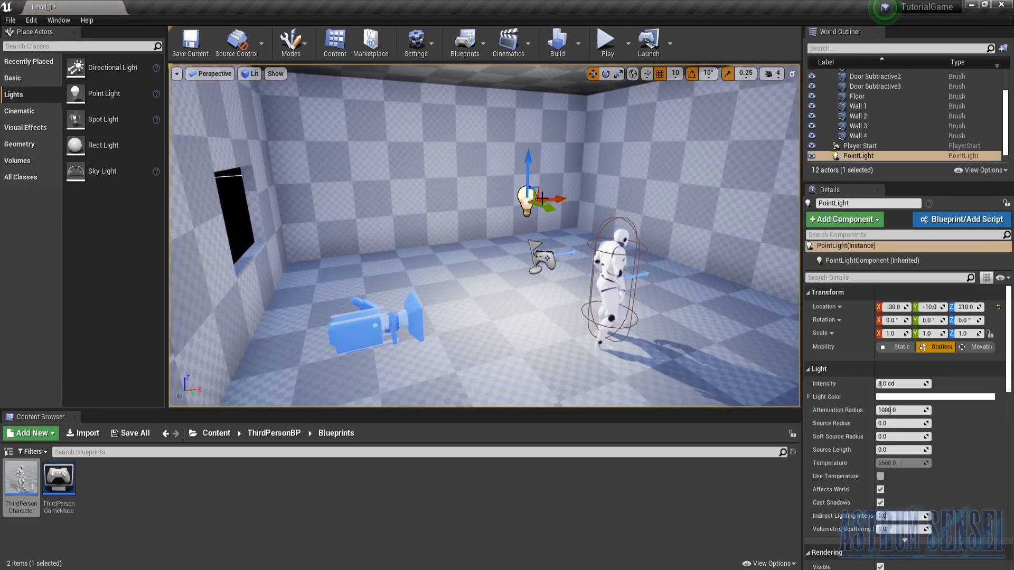
- Raise the Point Light towards the ceiling to Z location 300 and shift it to X location -10
drag(528, 165, 573, 143)
right_drag(573, 143, 515, 141)
key(a)
key(s)
key(s)
key(w)
key(d)
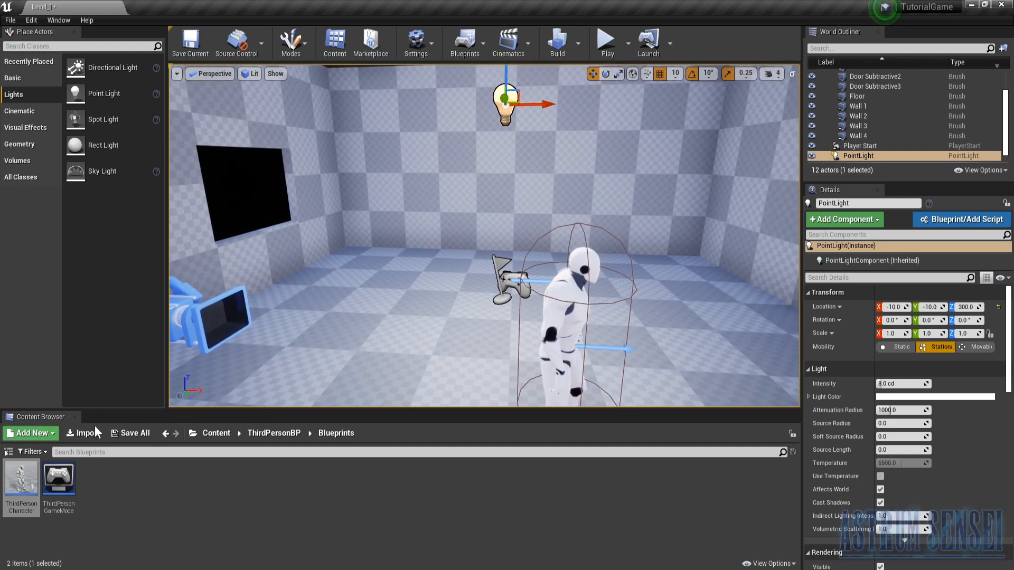
- Open the StarterContent folder from the root of the project content
click(269, 432)
click(220, 434)
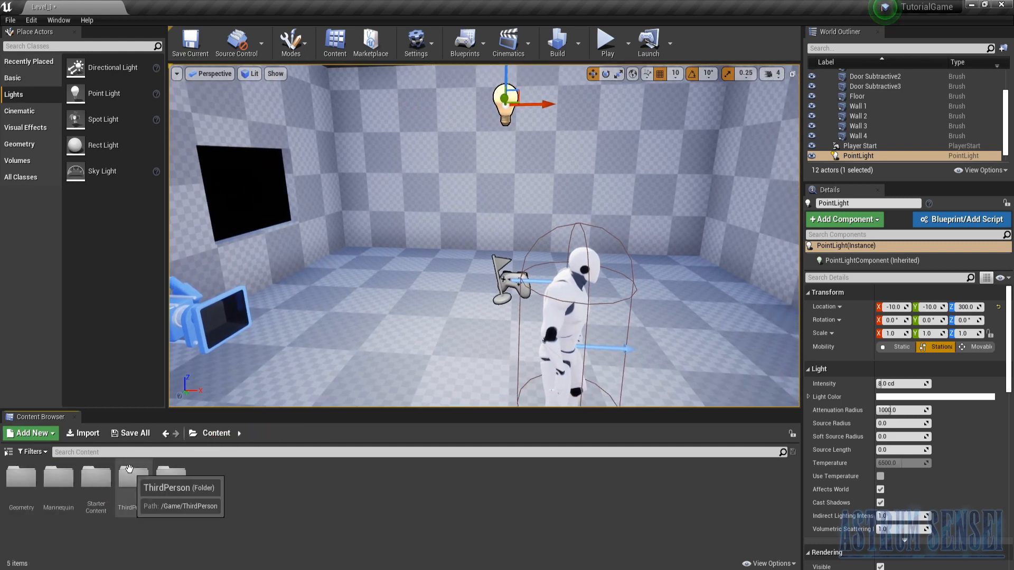
key(f)
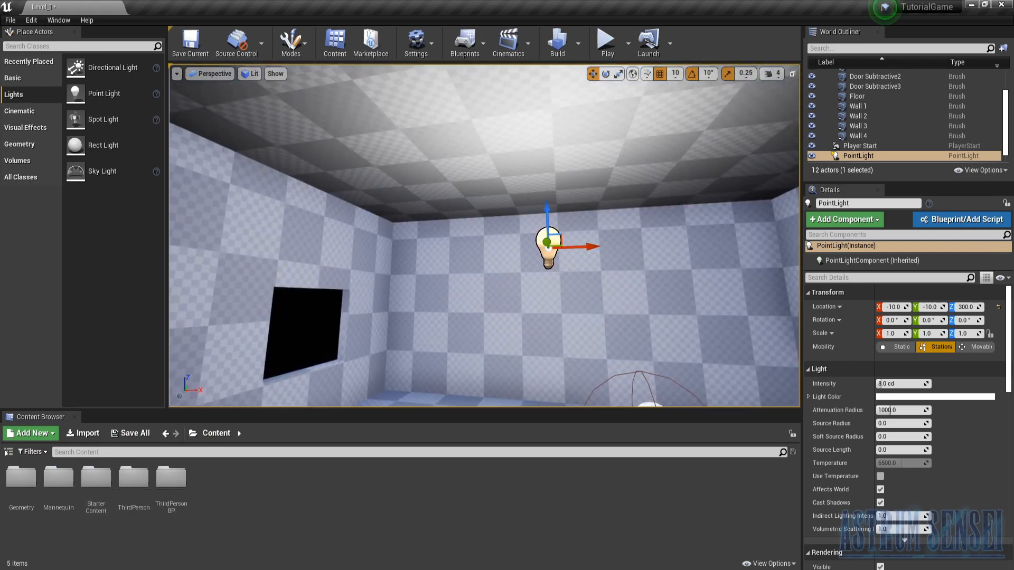
right_drag(421, 254, 432, 267)
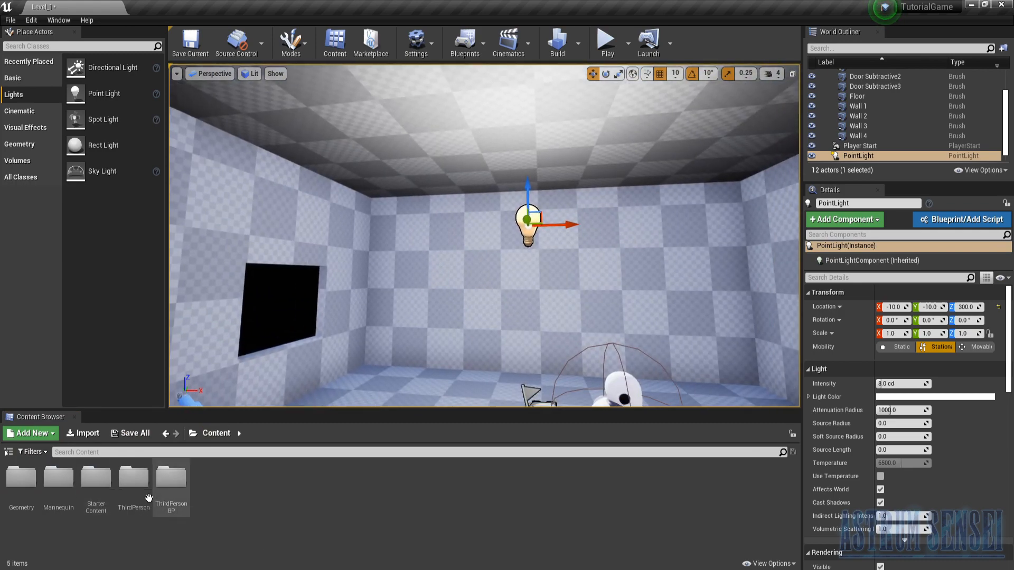
double_click(96, 479)
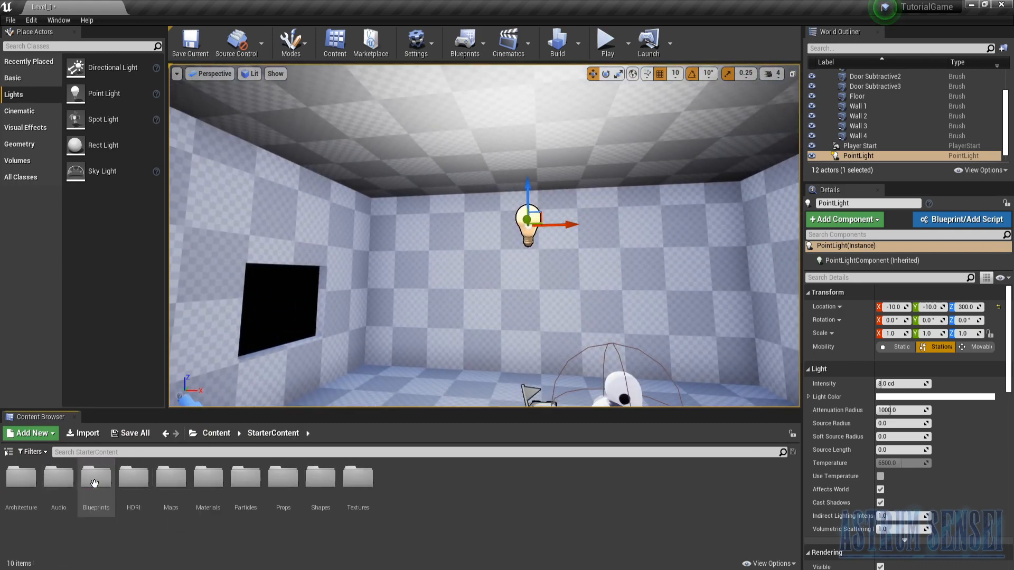
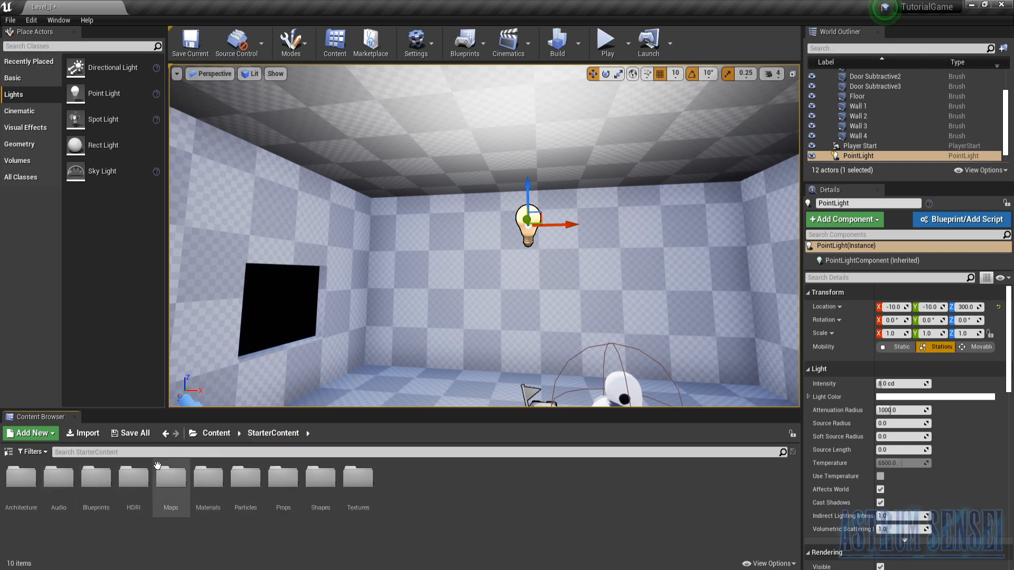
- Open the Props folder and place an SM_DoorFrame in the doorway at X 490, Y 310, Z 10
double_click(293, 487)
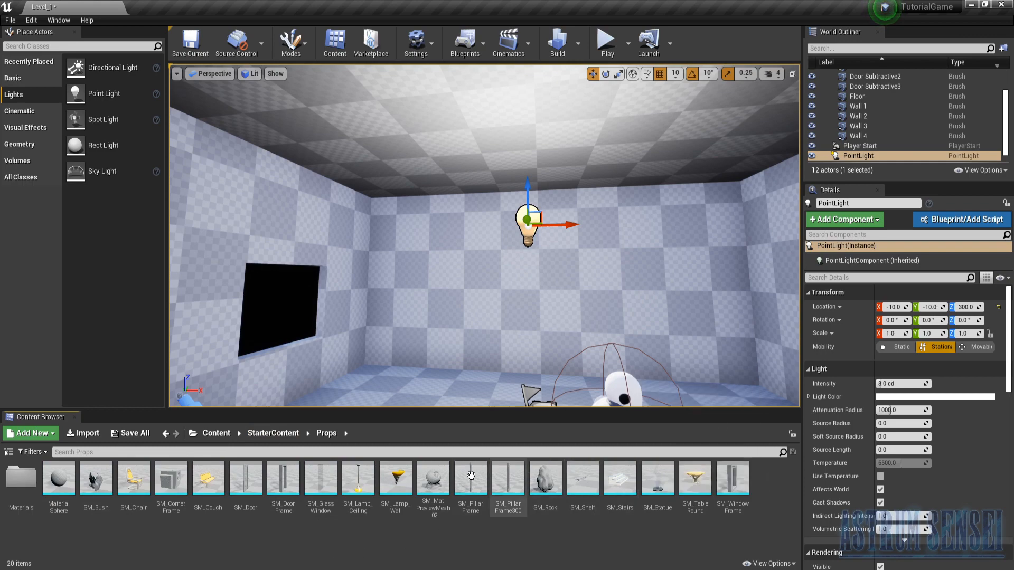
right_drag(446, 380, 633, 417)
drag(284, 478, 460, 273)
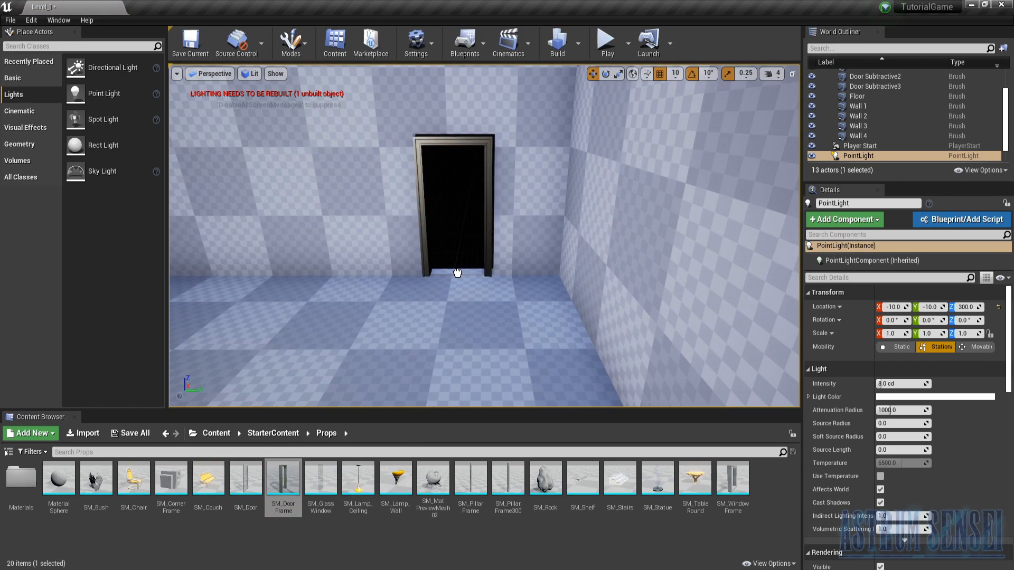
drag(459, 272, 459, 272)
key(w)
mouse_move(459, 272)
right_down()
mouse_move(417, 273)
mouse_move(467, 275)
mouse_move(449, 274)
right_up()
key(s)
- Scale the door frame to fit the doorway opening, about 1.08 in Y and 1.05 in Z
key(r)
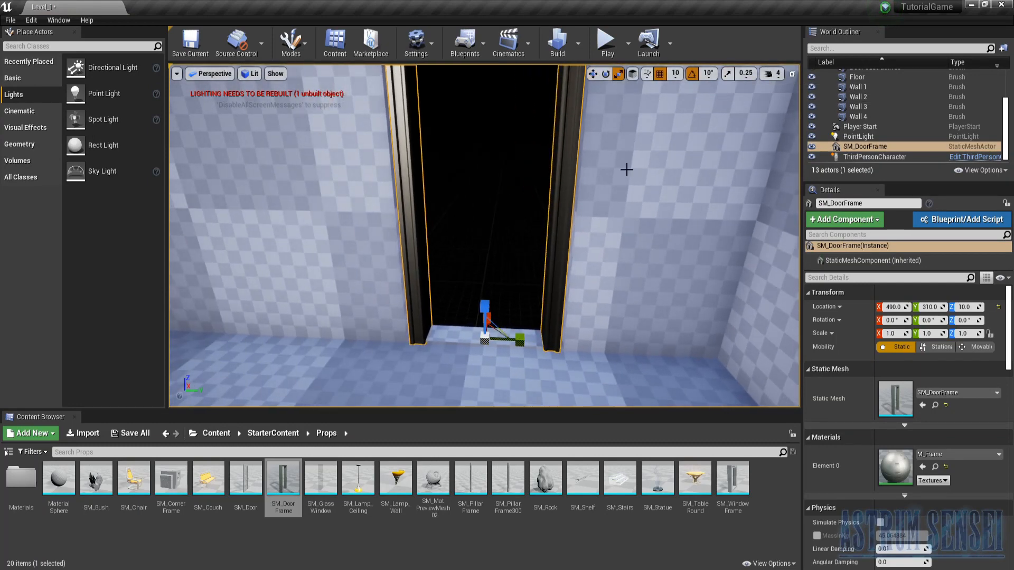
drag(520, 341, 532, 342)
right_drag(531, 343, 438, 352)
key(s)
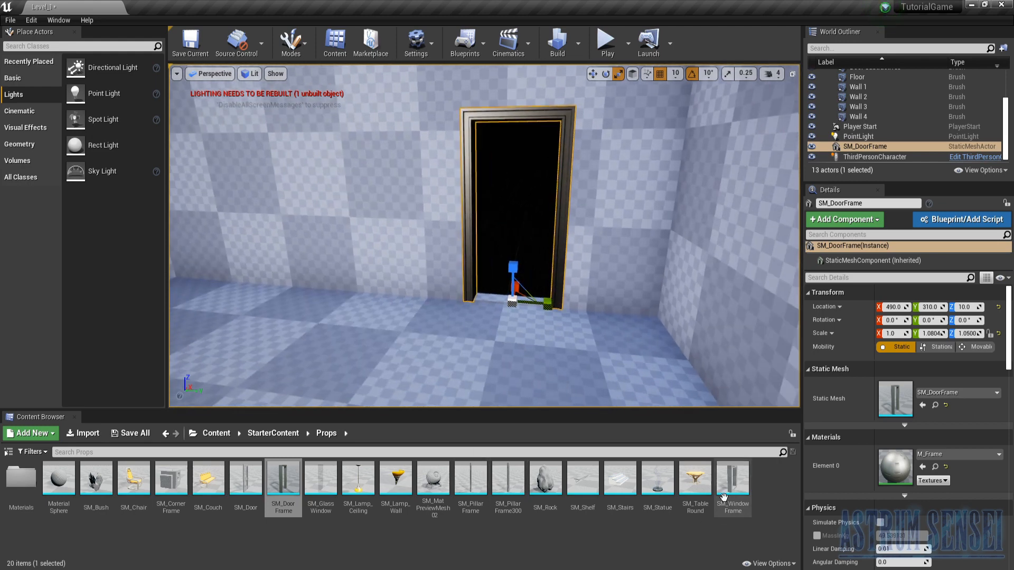
- Place an SM_Door inside the frame at X 490, Y 360, Z 10 and widen it to about 1.07 in Y
drag(246, 478, 533, 315)
scroll(539, 306, up, 5)
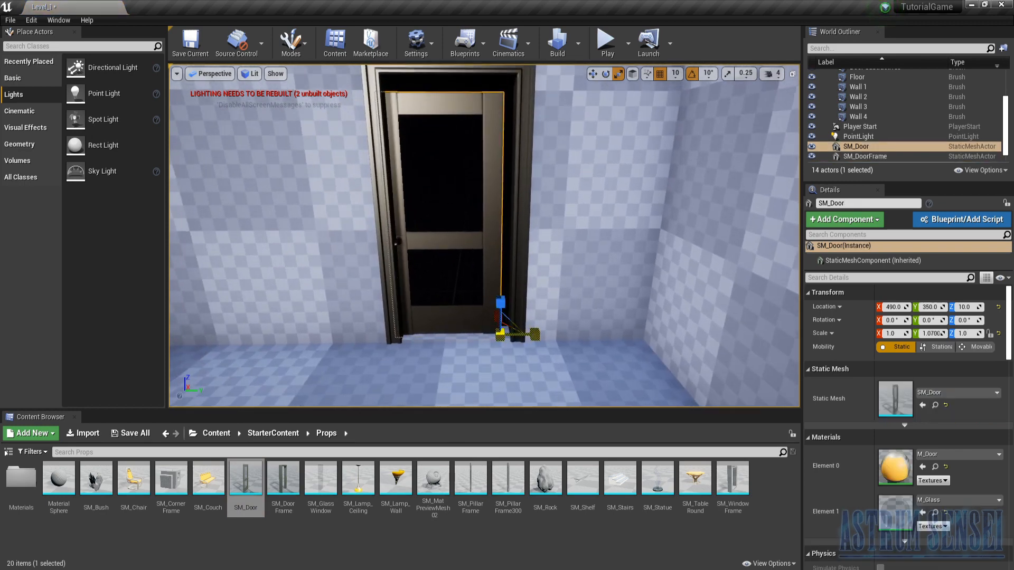
drag(513, 334, 540, 336)
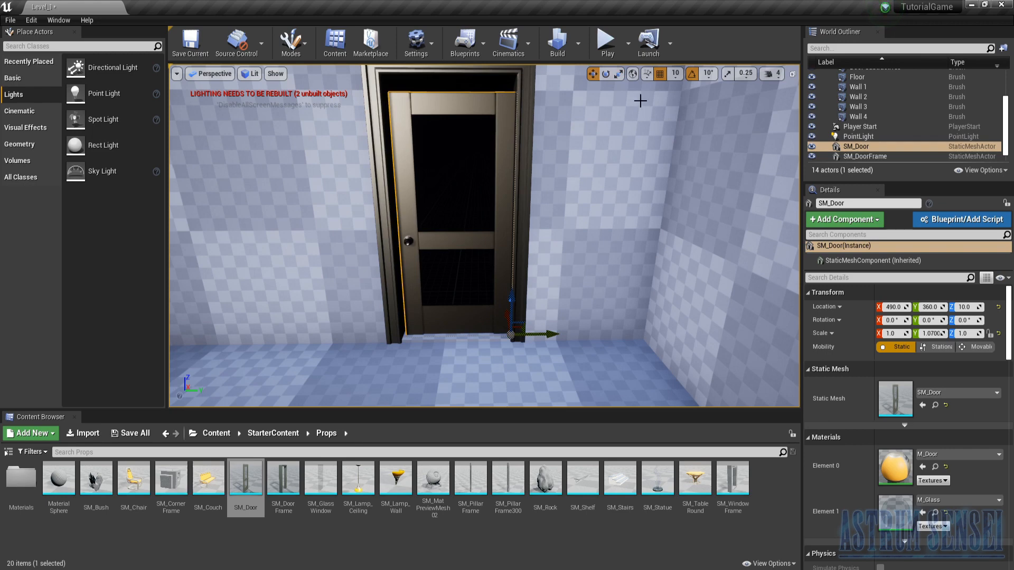
- Turn off grid and rotation snapping and fine-tune the door's position to about Y 358.8, Z 12
click(660, 74)
click(692, 74)
key(w)
right_drag(655, 153, 655, 171)
key(s)
right_drag(560, 327, 554, 328)
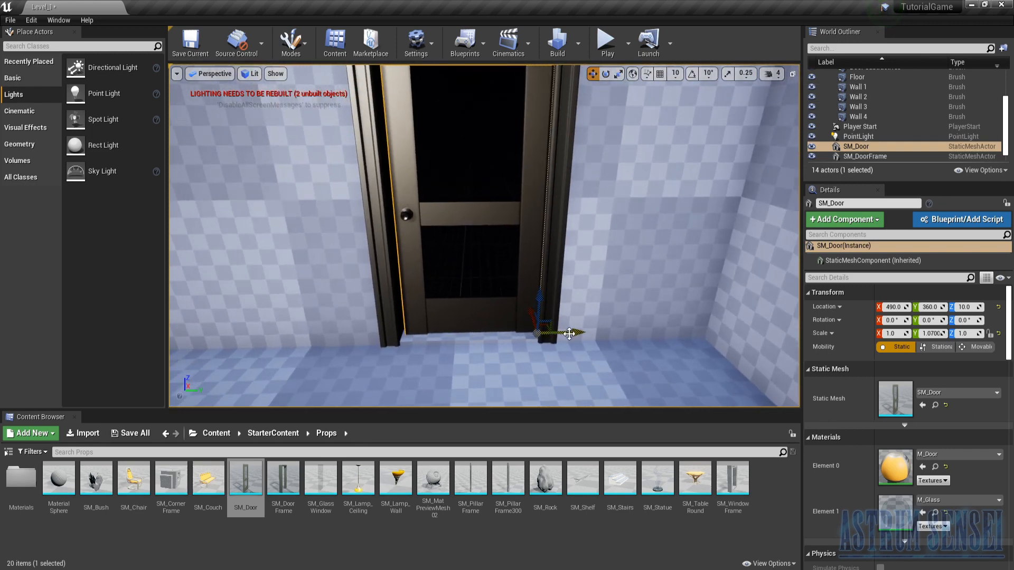
drag(569, 333, 566, 333)
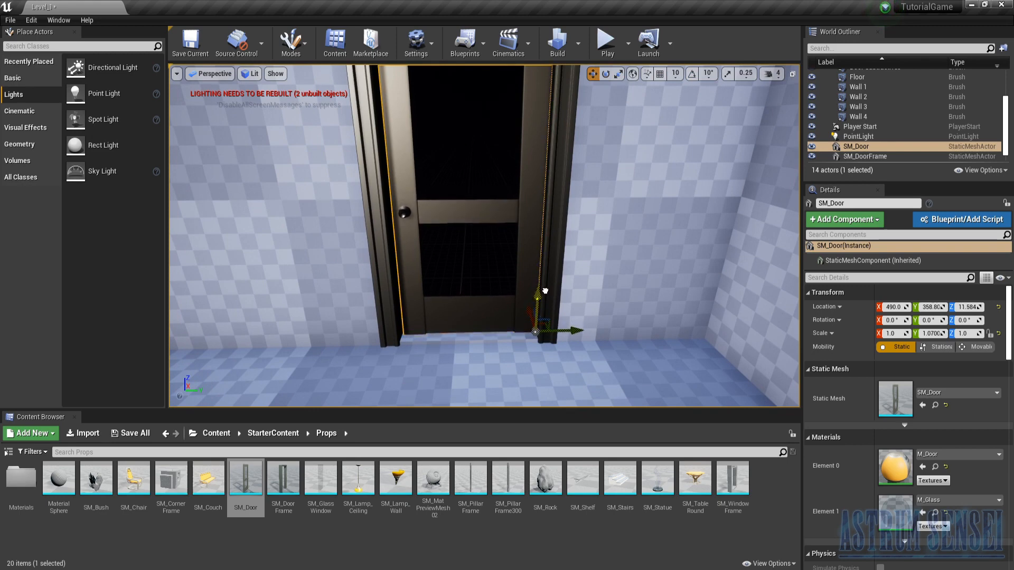
- Scale the door to fill its frame, about 1.09 in Y and 1.03 in Z
scroll(535, 332, down, 5)
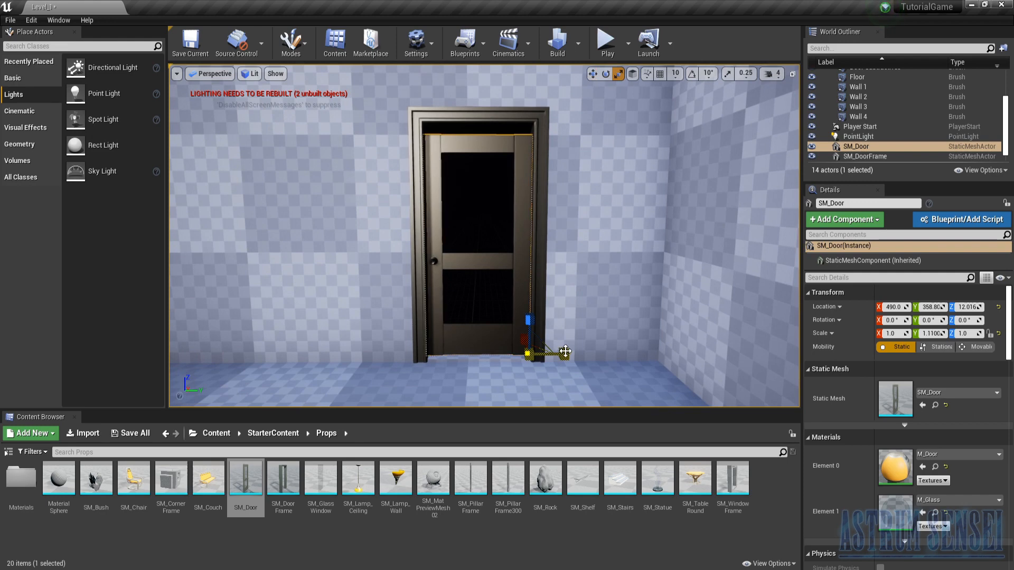
click(541, 320)
key(ctrl+z)
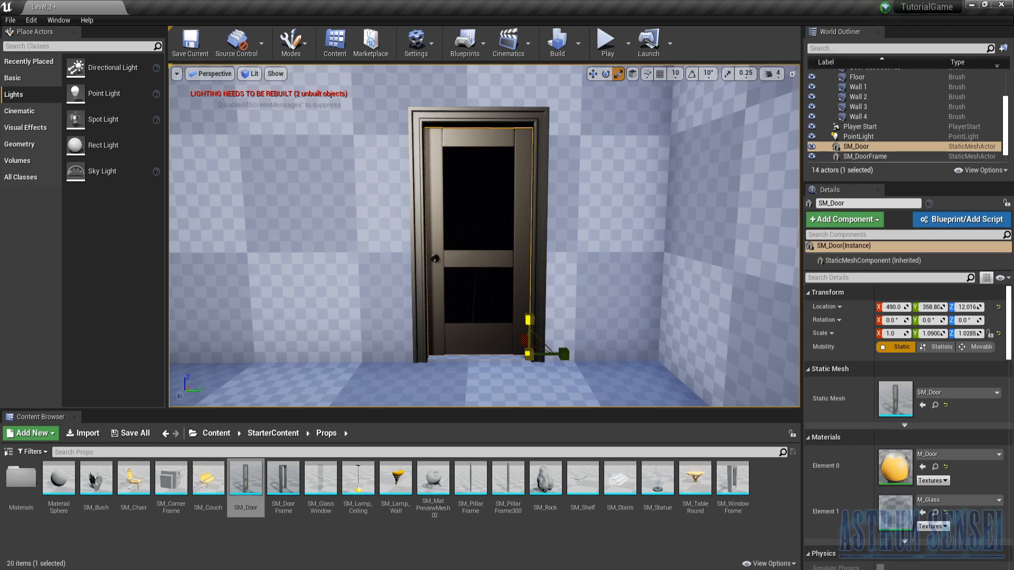
right_drag(528, 320, 523, 291)
- Place an SM_TableRound on the floor inside the room and stand SM_Statue props on top of it
key(s)
key(s)
drag(696, 481, 521, 271)
right_drag(522, 270, 539, 259)
drag(658, 478, 514, 320)
right_drag(514, 320, 615, 348)
scroll(478, 295, down, 10)
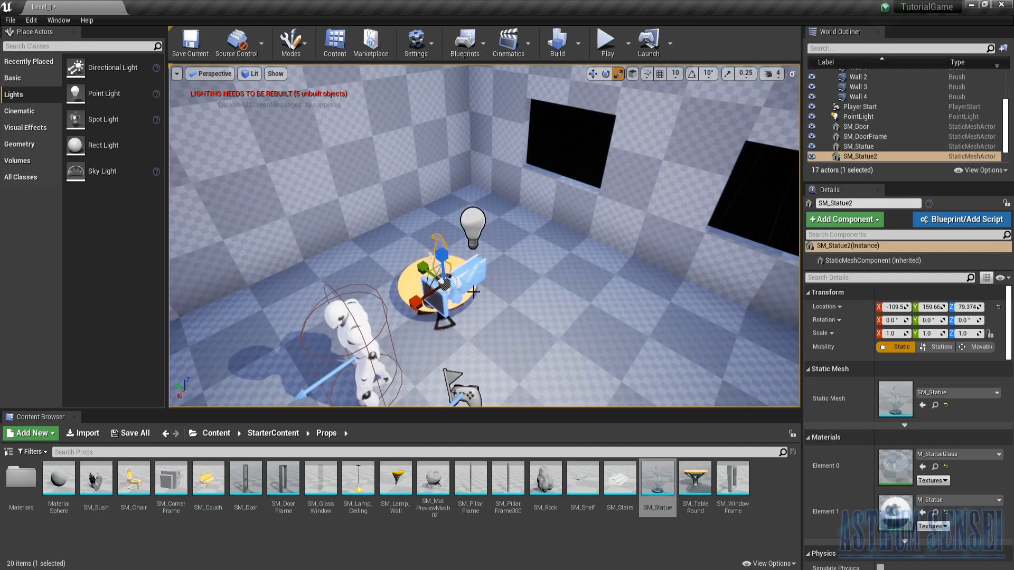
- Move the ThirdPersonCharacter away from the round table, to the open floor near the second window
click(371, 320)
key(w)
drag(341, 356, 623, 349)
- Delete the extra SM_Statue, then rotate SM_Statue2 to about -18.1° in Z at the centre of the table
click(450, 297)
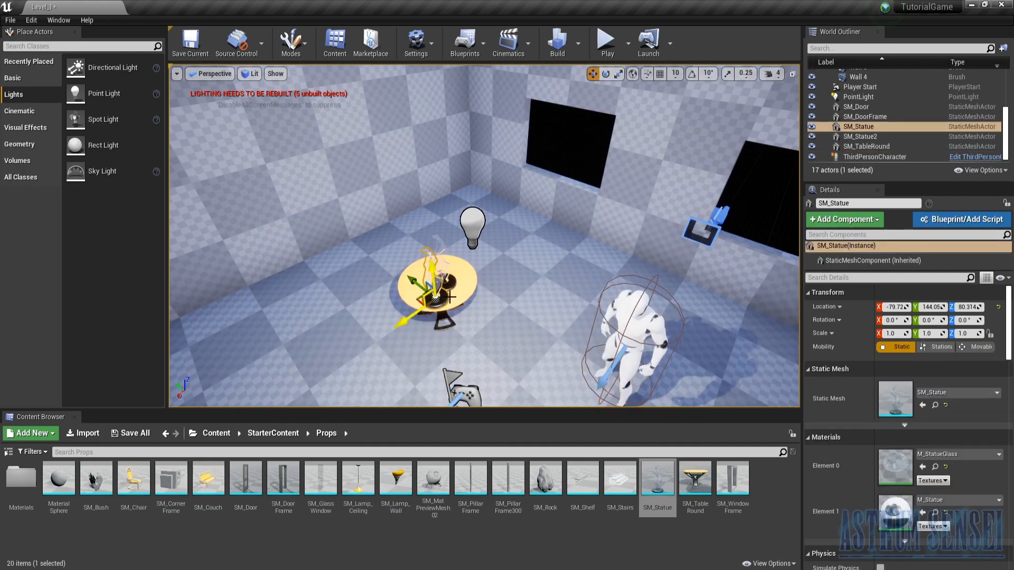
key(Delete)
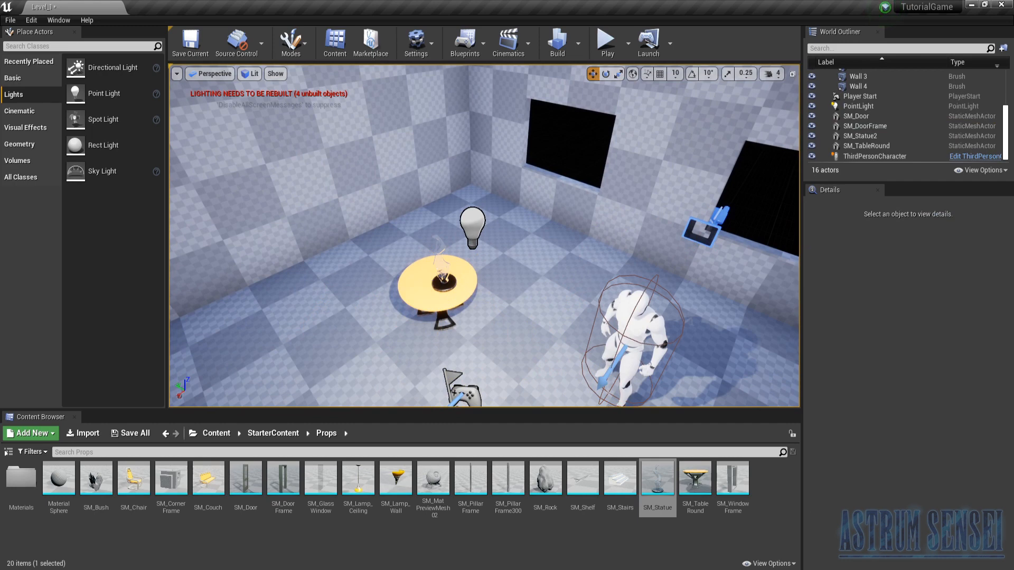
click(860, 136)
key(e)
drag(452, 334, 427, 285)
key(w)
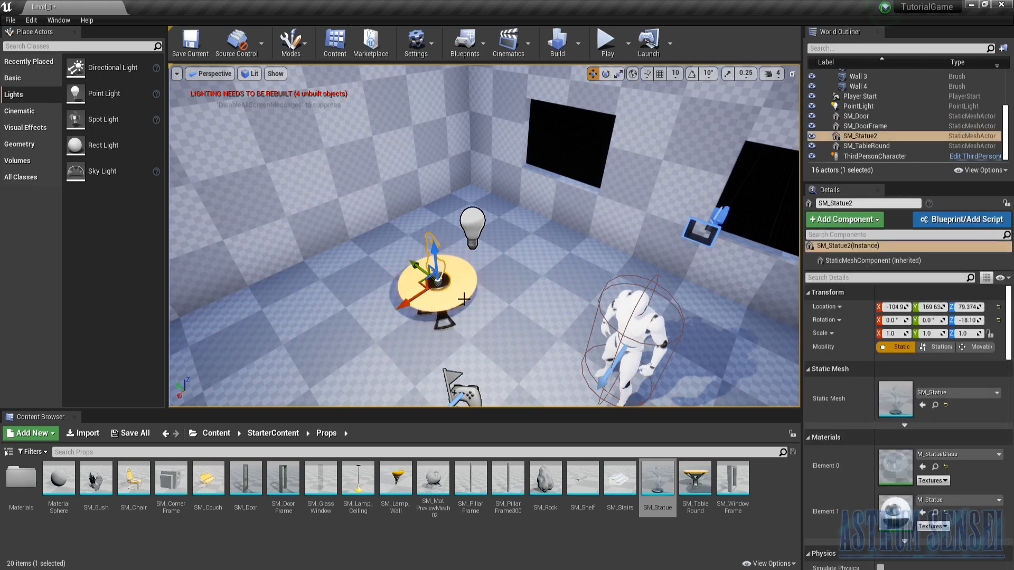
- Select the round table together with its statue and reposition both on the floor
ctrl+click(422, 285)
drag(426, 313, 429, 273)
right_drag(429, 273, 400, 256)
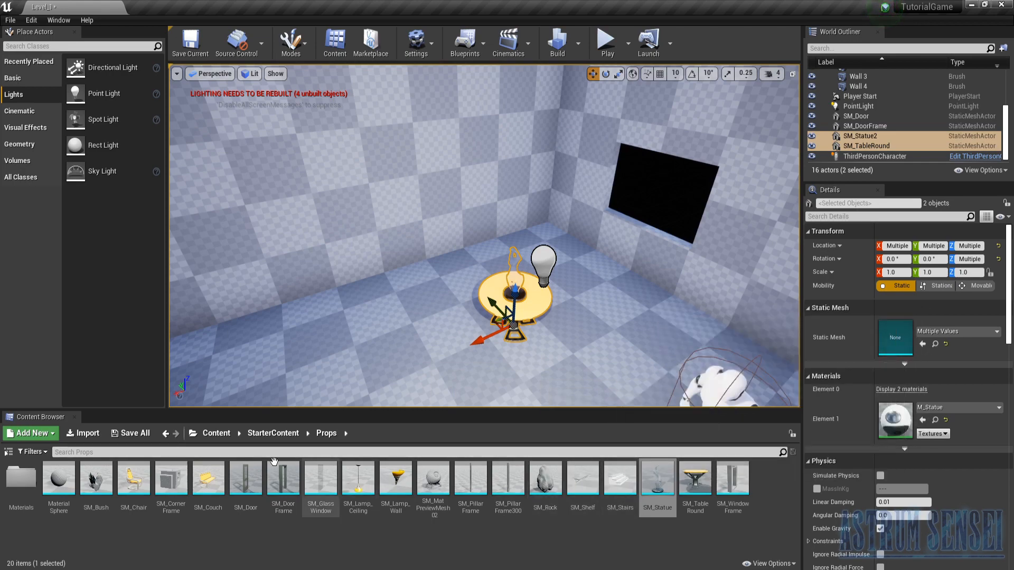
- Place an SM_Couch on the open floor beyond the character and rotate it to about 90.5° in Z
right_drag(594, 302, 744, 312)
key(f)
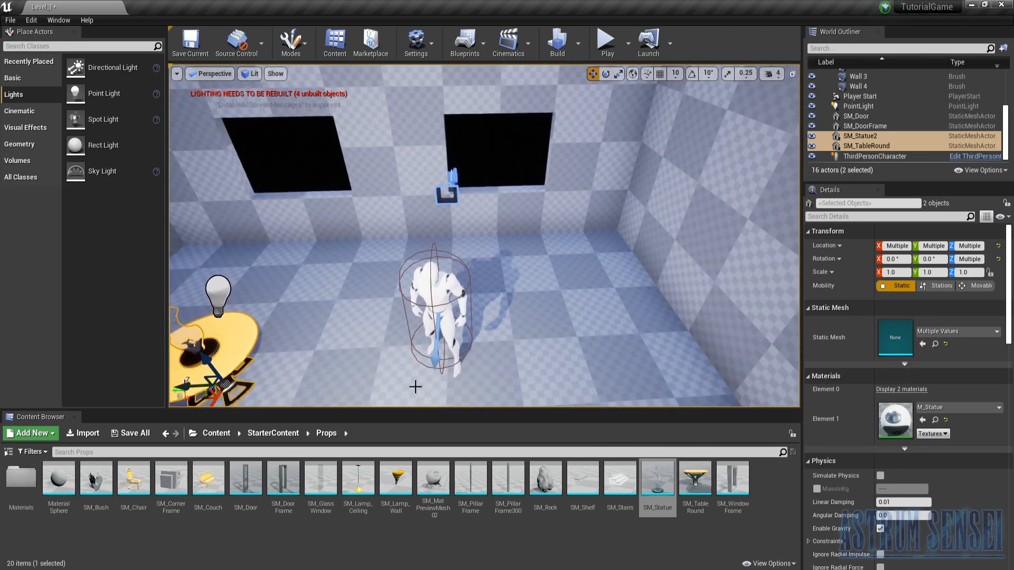
drag(211, 472, 625, 370)
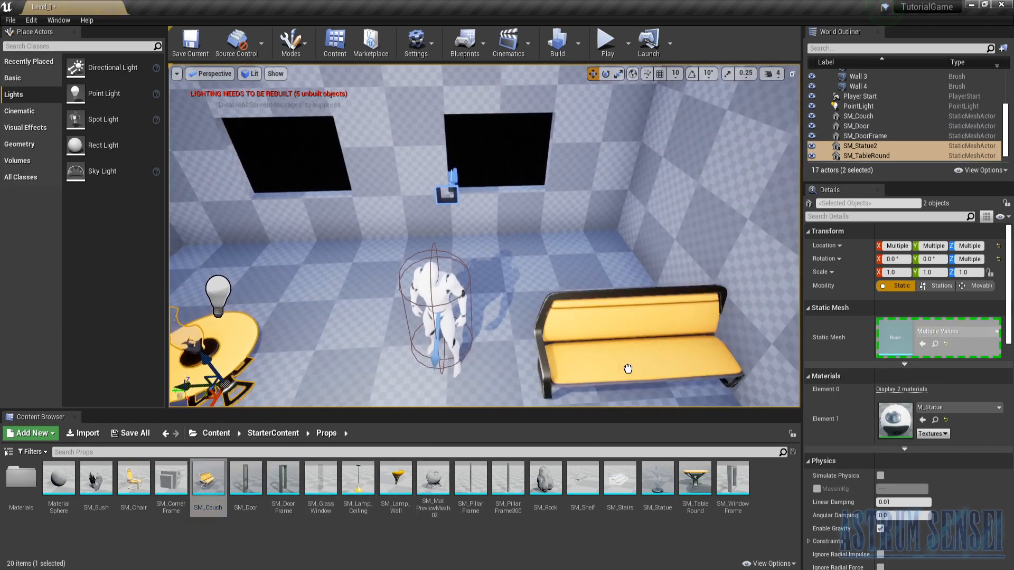
key(f)
key(e)
drag(520, 284, 450, 312)
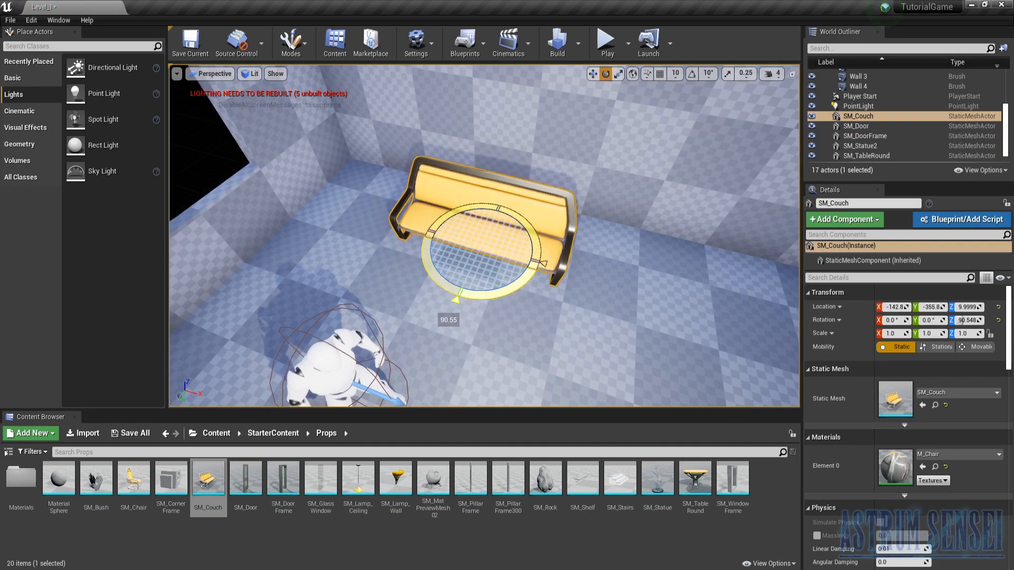
- Move the couch against the wall and add a matching second couch at about X 243, Y -413
key(w)
drag(487, 265, 497, 234)
right_drag(484, 258, 534, 240)
alt+drag(406, 282, 634, 245)
right_drag(634, 245, 607, 211)
right_drag(602, 278, 644, 306)
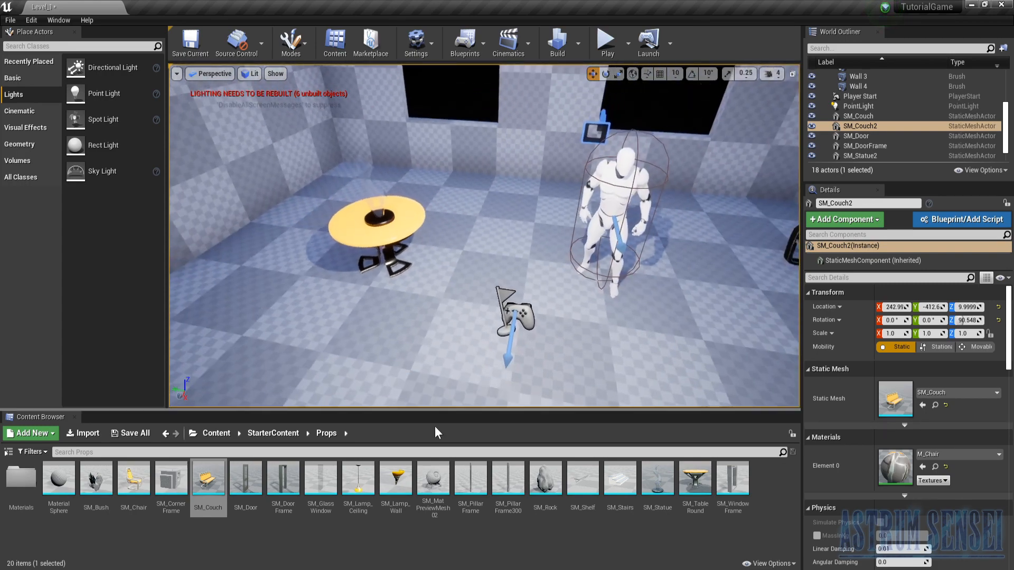
- Place two SM_Chair props beside the round table and turn them to face it
drag(135, 480, 491, 262)
key(e)
key(w)
key(e)
key(w)
key(e)
key(w)
- Add a third chair beside the table at about X -80, Y 280, rotated to about -141° in Z
alt+drag(465, 231, 312, 327)
key(e)
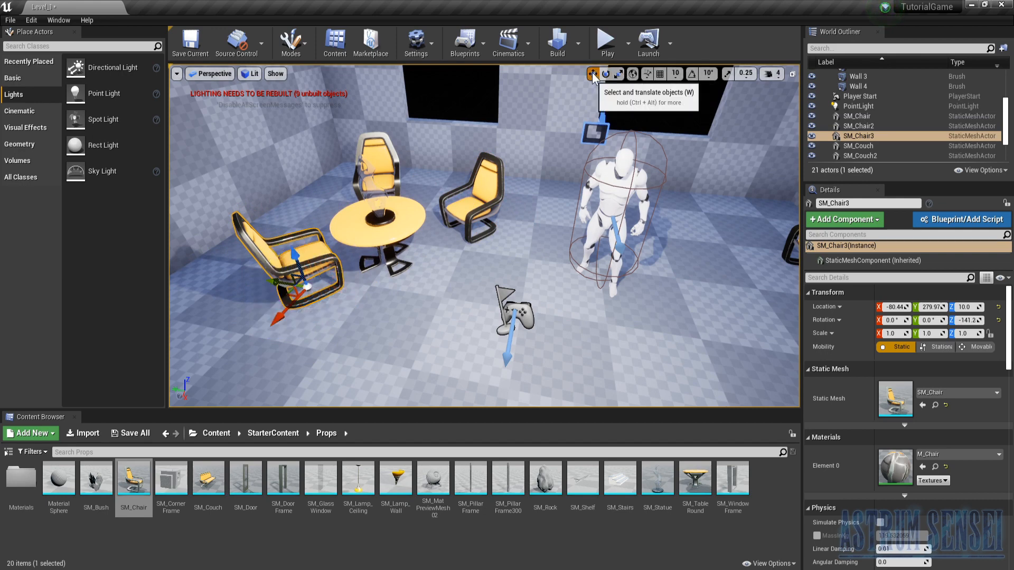
key(w)
key(e)
key(w)
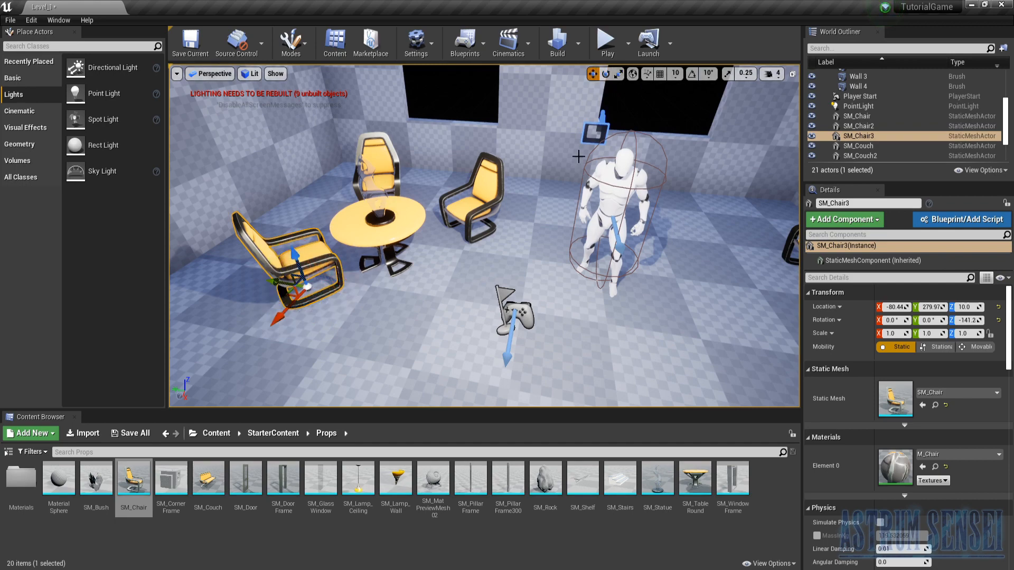
- Place three SM_Bush plants around the room's corners, one of them at about X -407, Y -408
right_drag(667, 149, 523, 152)
drag(93, 503, 311, 231)
right_drag(332, 254, 560, 270)
drag(89, 489, 355, 249)
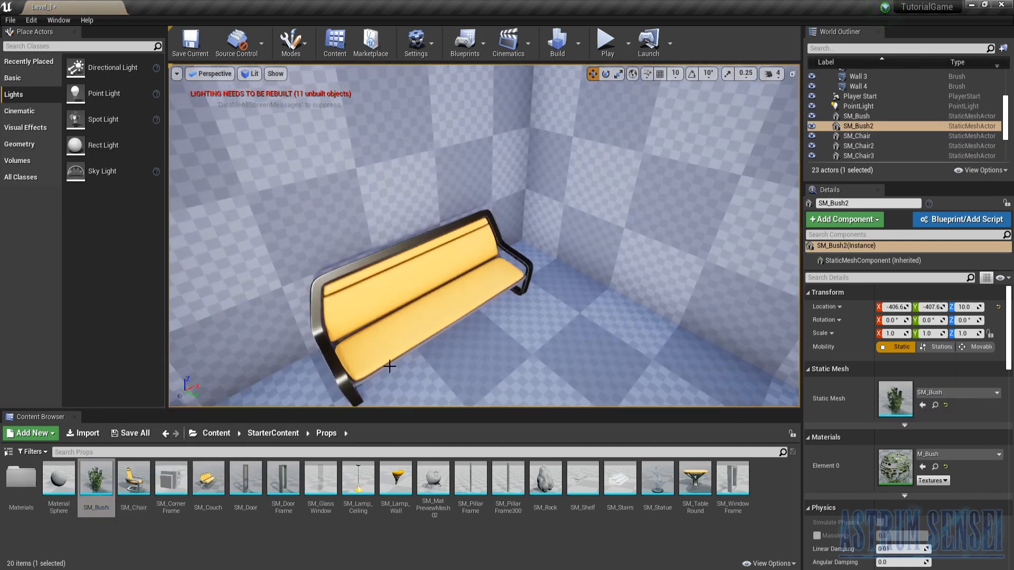
drag(96, 478, 536, 262)
mouse_move(536, 262)
right_down()
mouse_move(634, 262)
mouse_move(536, 262)
right_up()
- Try out an SM_CornerFrame prop on the floor, inspect it up close and delete it
drag(175, 481, 561, 336)
key(f)
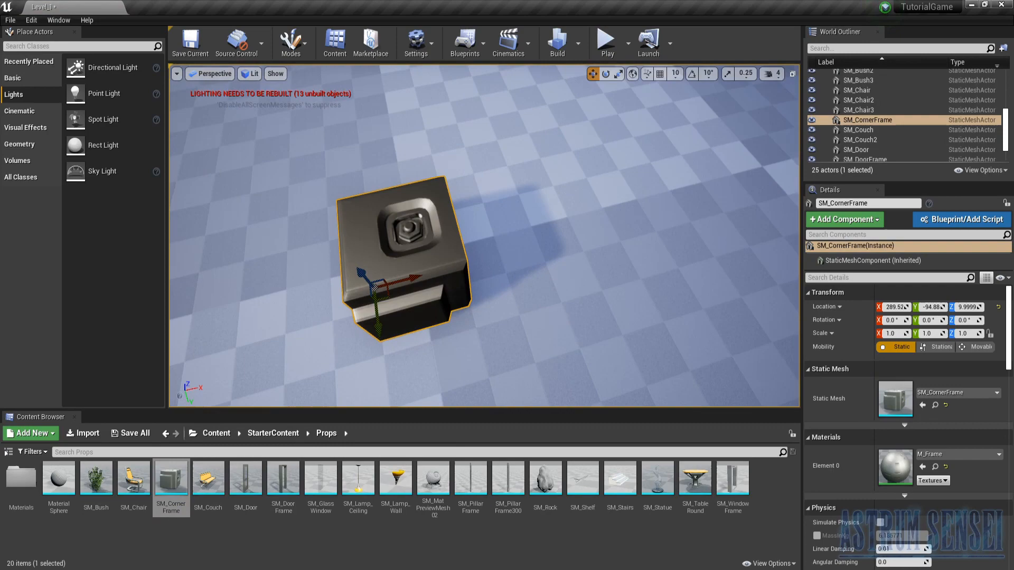
key(Delete)
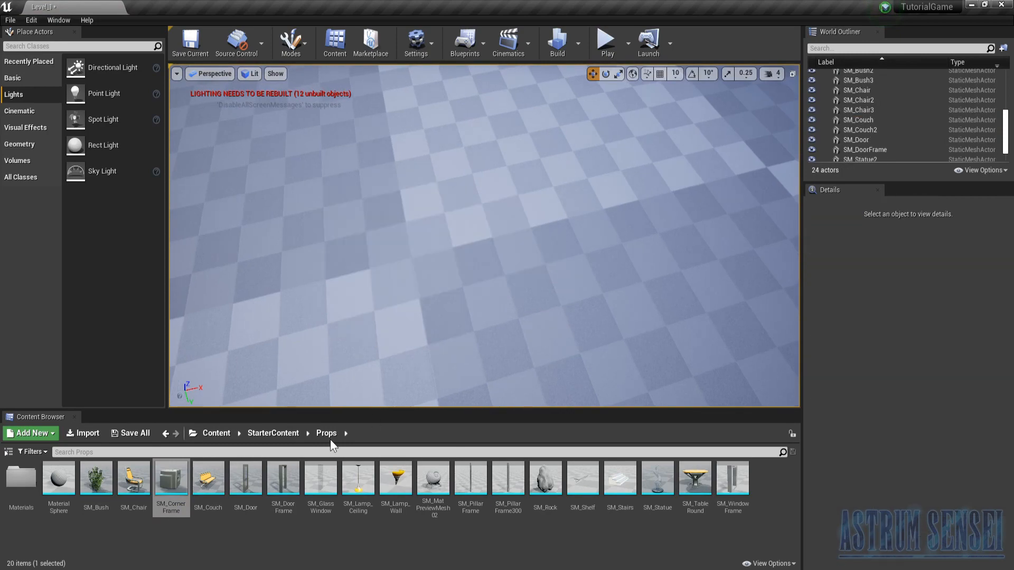
- Hang an SM_Lamp_Ceiling from the ceiling at about X 3, Y 98, Z 460
right_drag(320, 320, 492, 259)
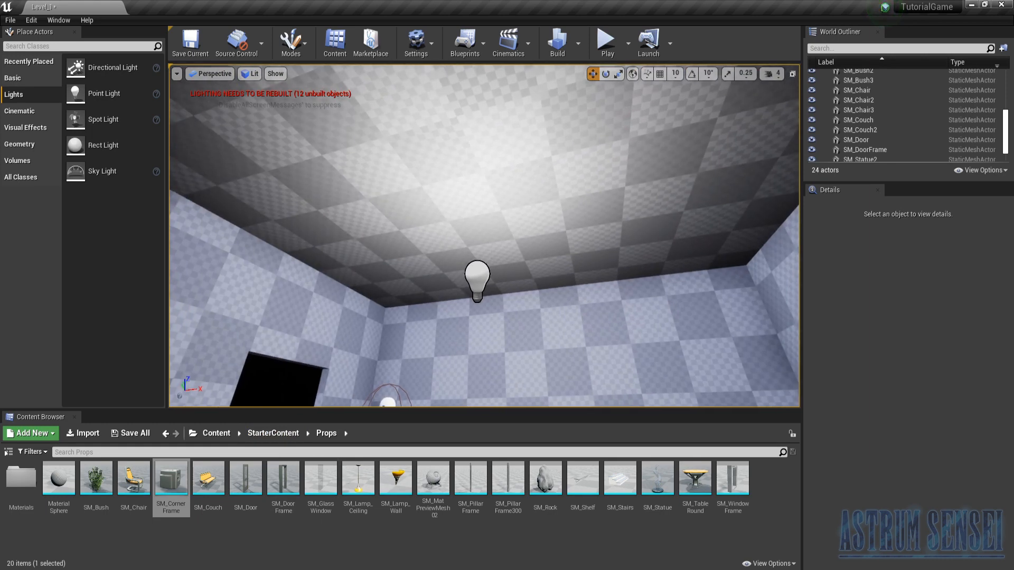
drag(369, 493, 459, 118)
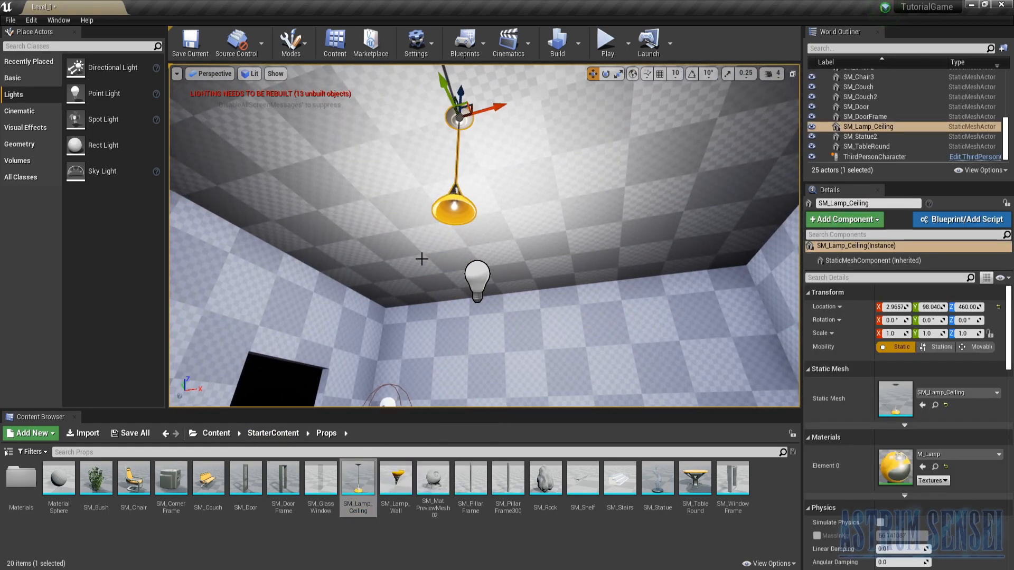
- Try to fit the Point Light into the ceiling lamp at about X 0, Y 85, Z 339
right_drag(529, 290, 499, 297)
click(520, 269)
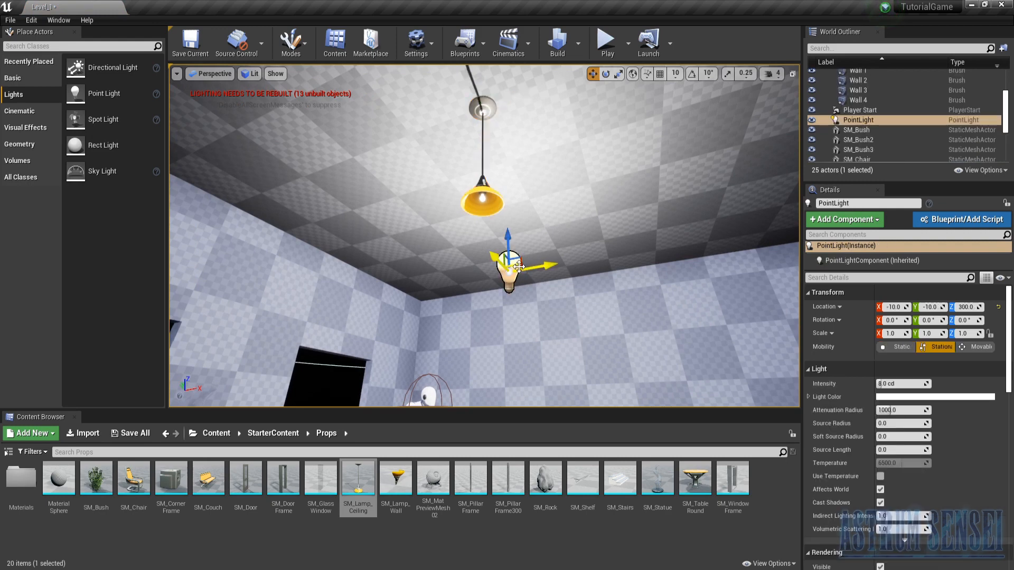
drag(520, 268, 478, 158)
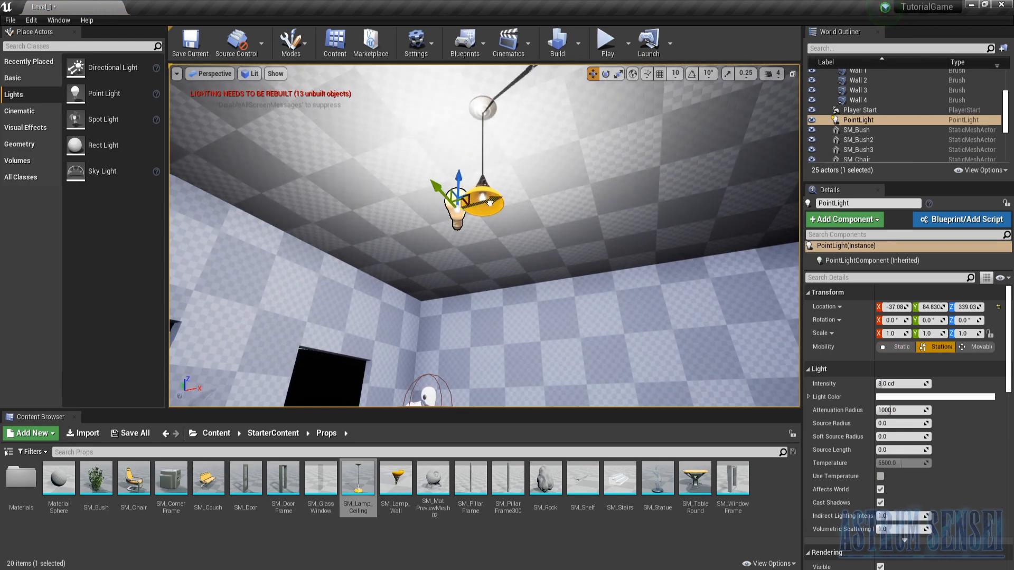
drag(490, 203, 520, 197)
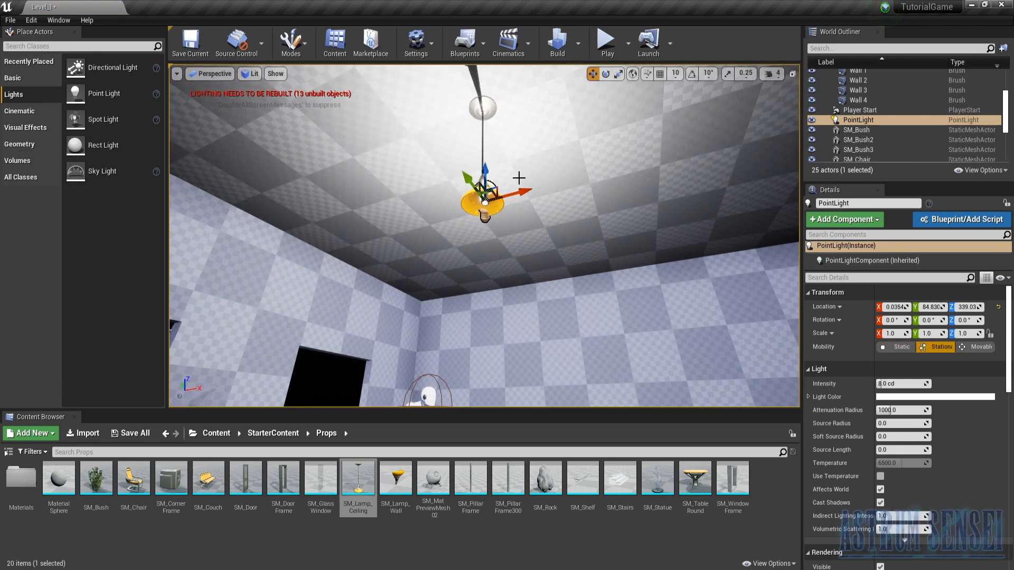
- Delete the Point Light and place a Spot Light at the shade of the ceiling lamp instead
key(Delete)
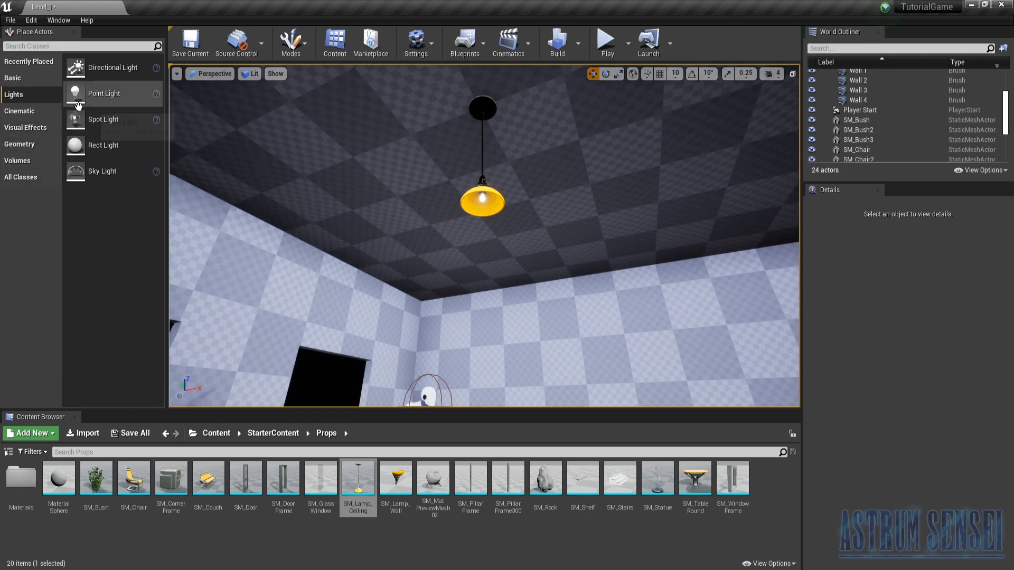
drag(76, 120, 182, 175)
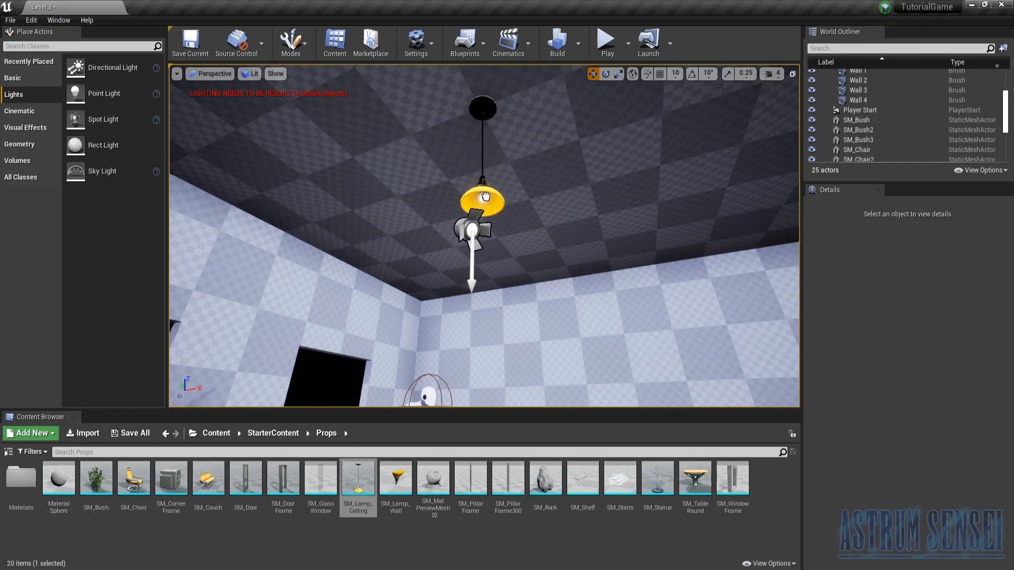
drag(487, 193, 485, 197)
right_drag(485, 197, 483, 274)
- Align the Spot Light with the lamp shade at about X 10, Y 102, Z 338
right_drag(487, 214, 418, 218)
drag(489, 177, 477, 152)
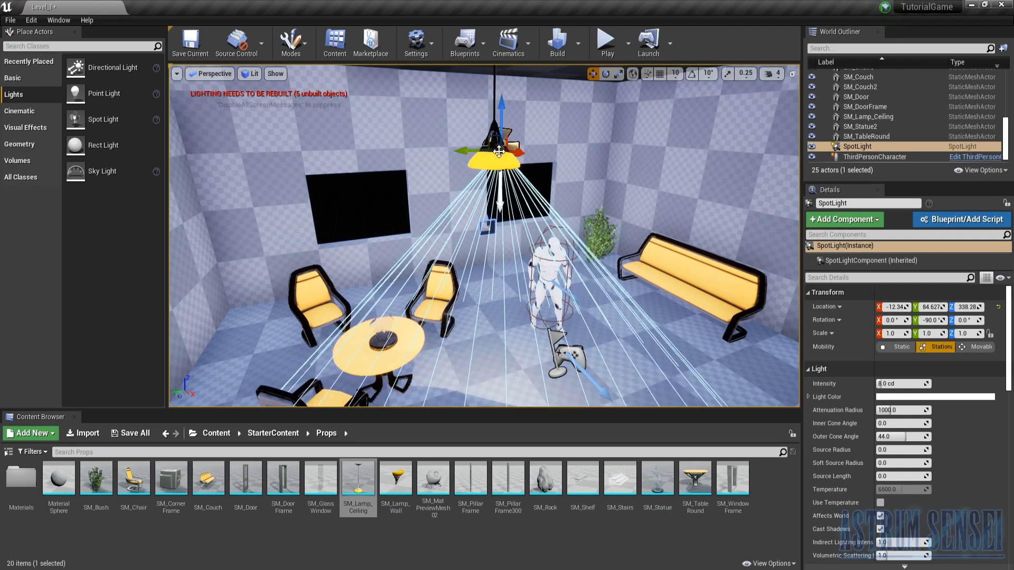
drag(474, 152, 512, 158)
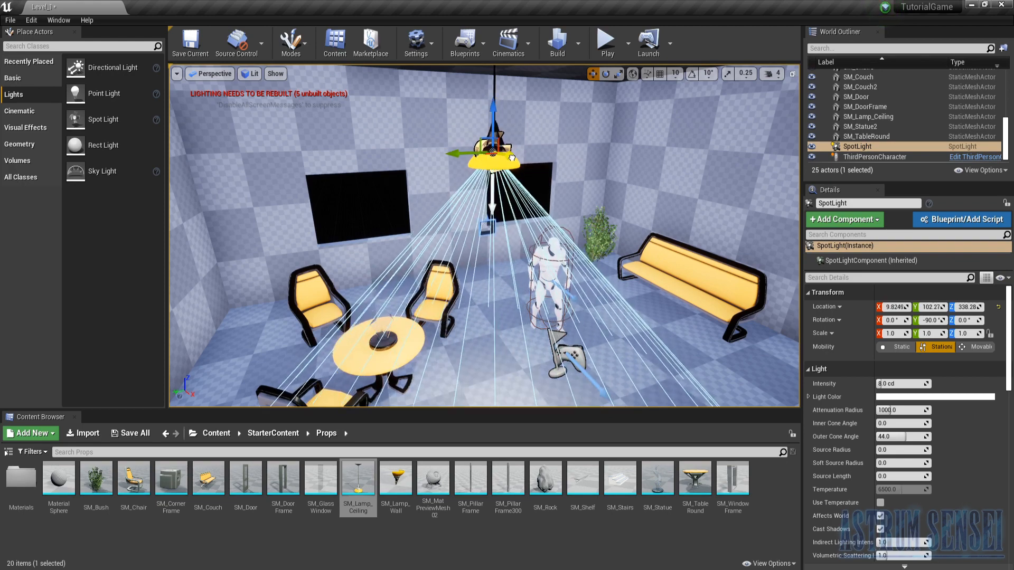
- Raise the Spot Light's intensity to about 8.8 cd and enable Use Temperature with a value of about 3956
right_drag(482, 217, 485, 251)
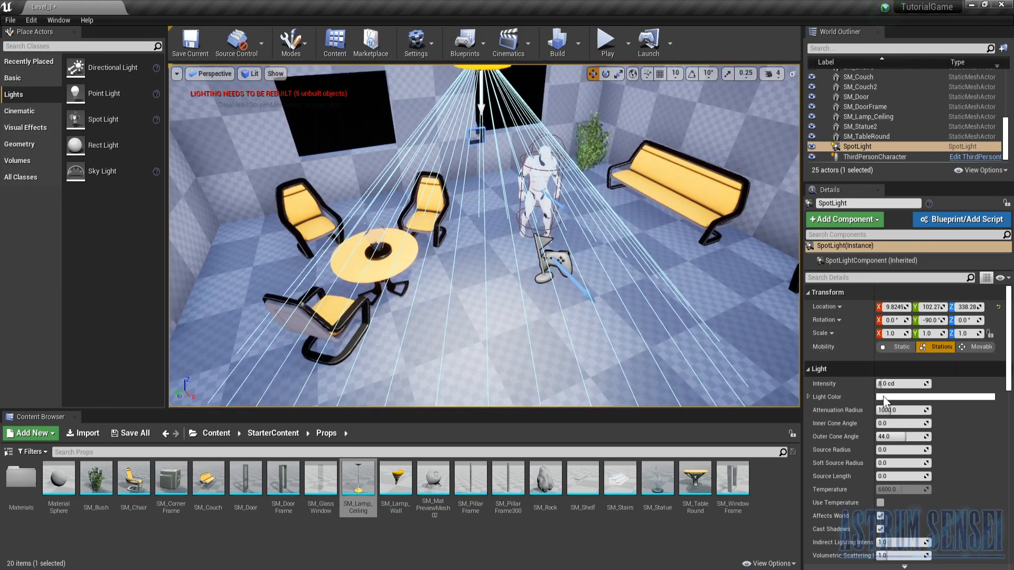
drag(892, 387, 880, 384)
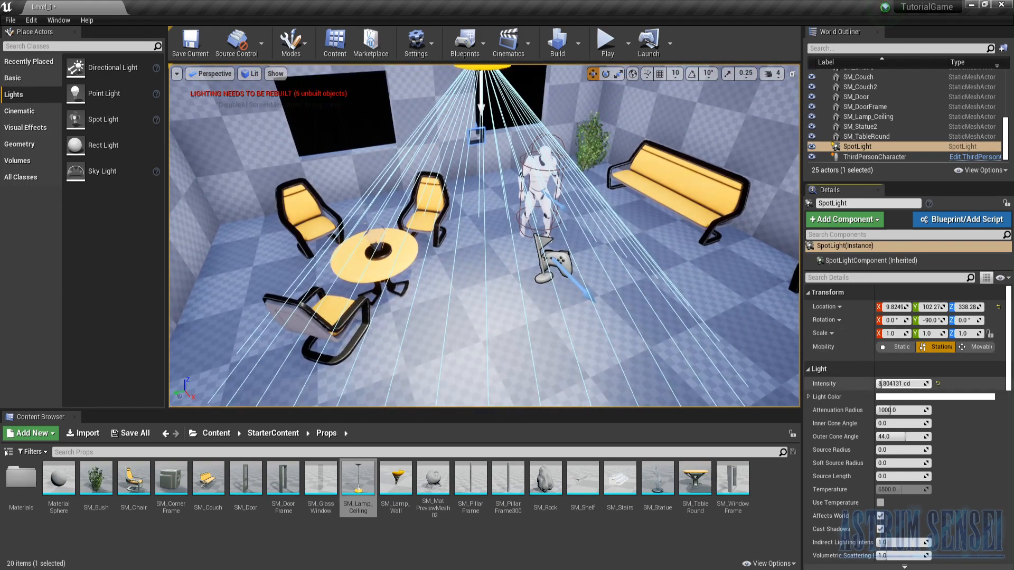
click(925, 396)
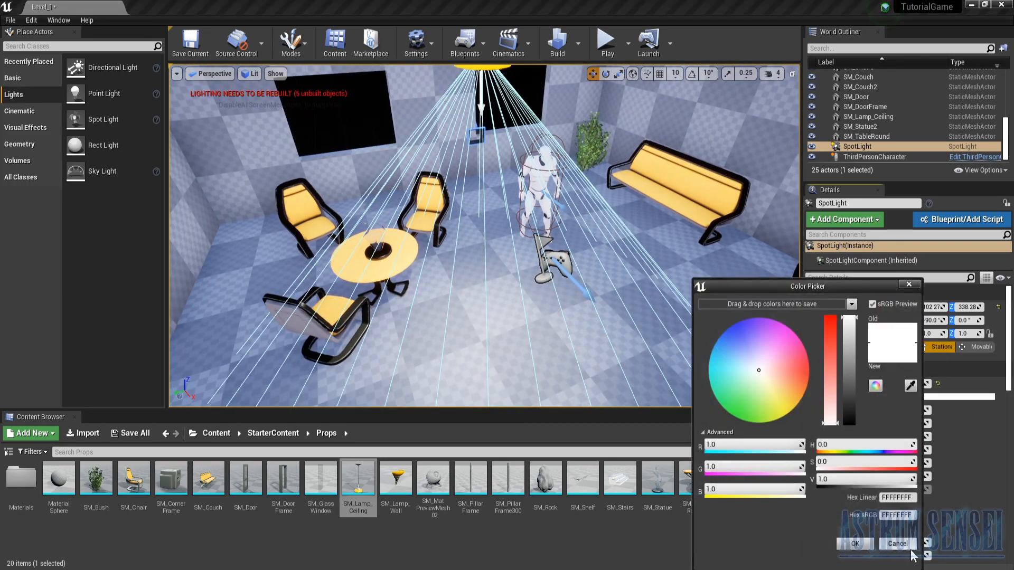
click(899, 550)
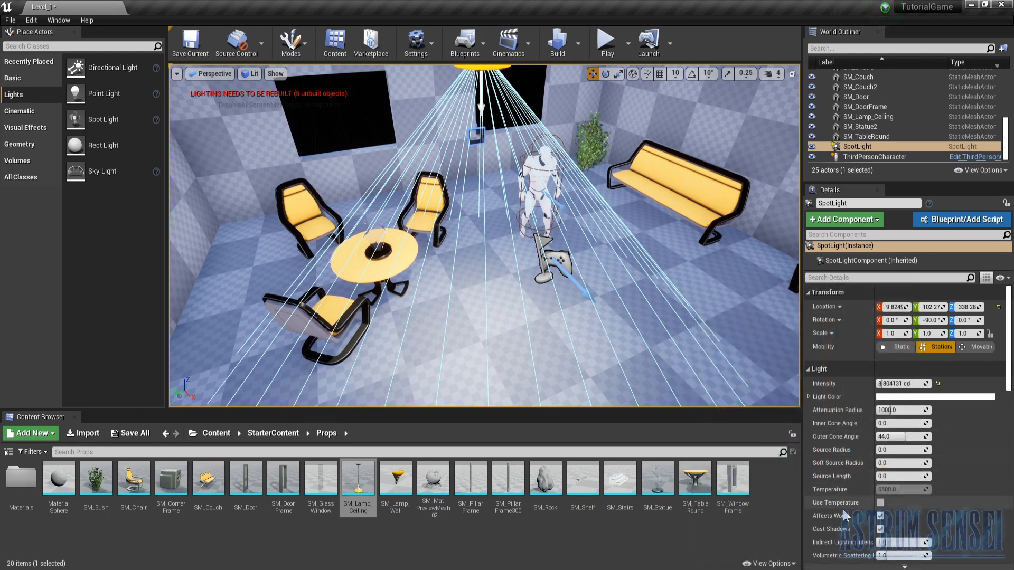
click(880, 502)
drag(894, 490, 900, 490)
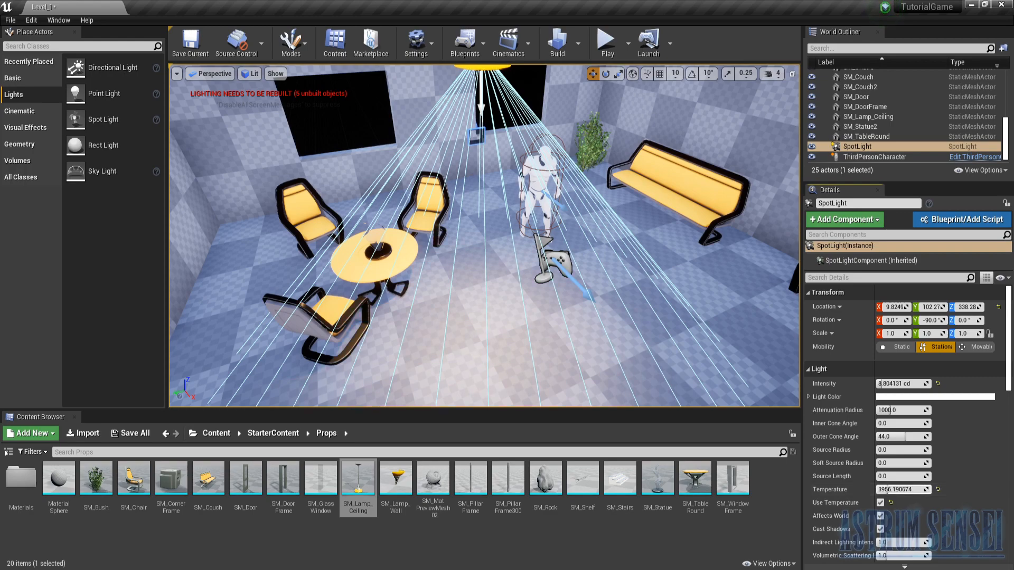
- Set the Spot Light's intensity to about 17 cd and its attenuation radius to about 7476
right_drag(579, 363, 401, 275)
drag(899, 385, 904, 385)
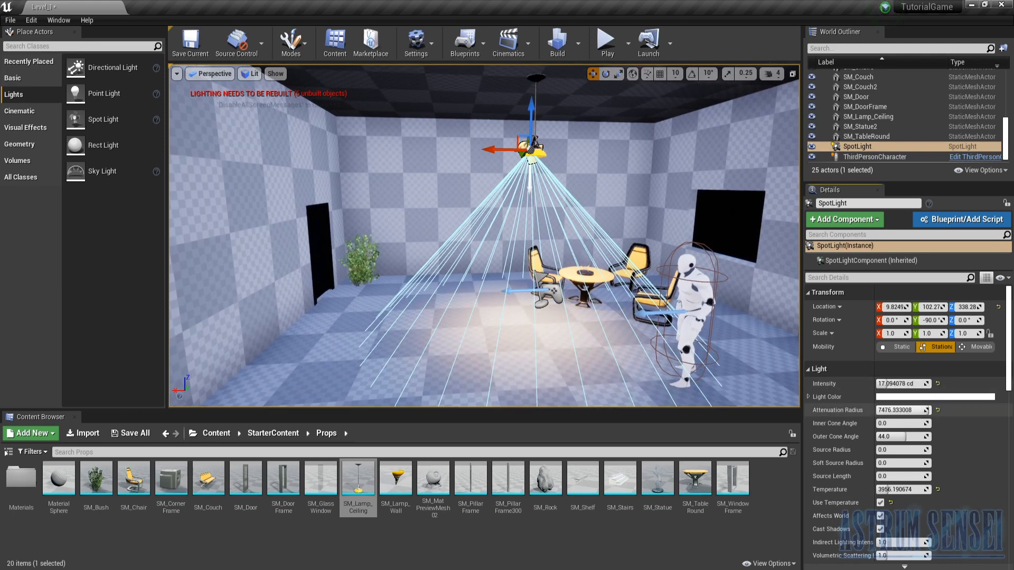
drag(914, 410, 893, 384)
- Place an SM_WindowFrame at the window opening near the bush, at about X -484, Y -206, Z 193, using the Unlit view mode
mouse_move(687, 296)
right_down()
mouse_move(794, 298)
mouse_move(708, 293)
mouse_move(697, 312)
right_up()
right_drag(646, 388, 646, 396)
drag(734, 481, 641, 287)
right_drag(641, 287, 639, 297)
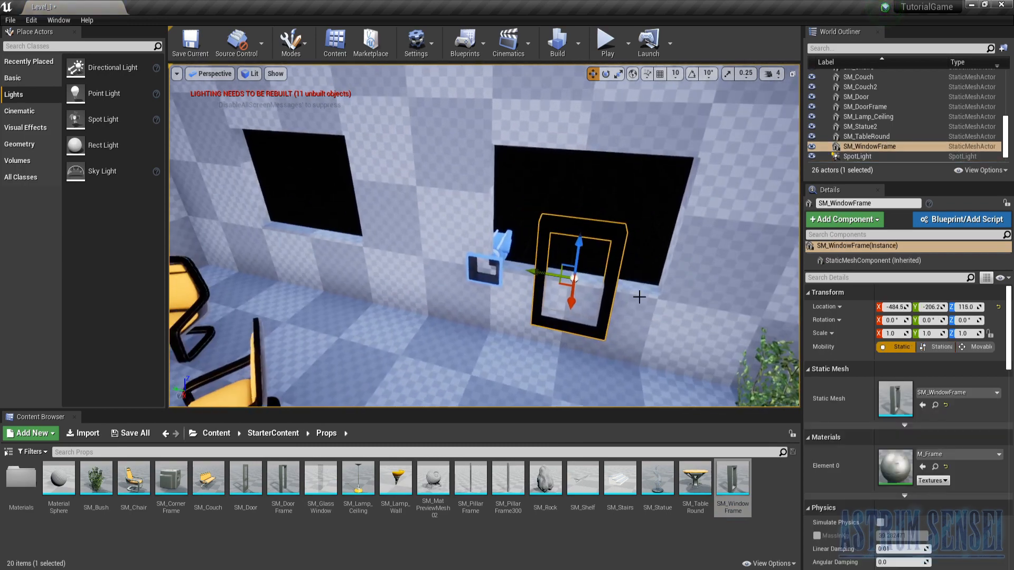
click(252, 74)
click(260, 107)
right_drag(577, 288, 582, 330)
- Scale the window frame to about 2.39 in Y and 1.15 in Z, and align it with the opening at about Y -203, Z 190
key(r)
drag(530, 349, 412, 304)
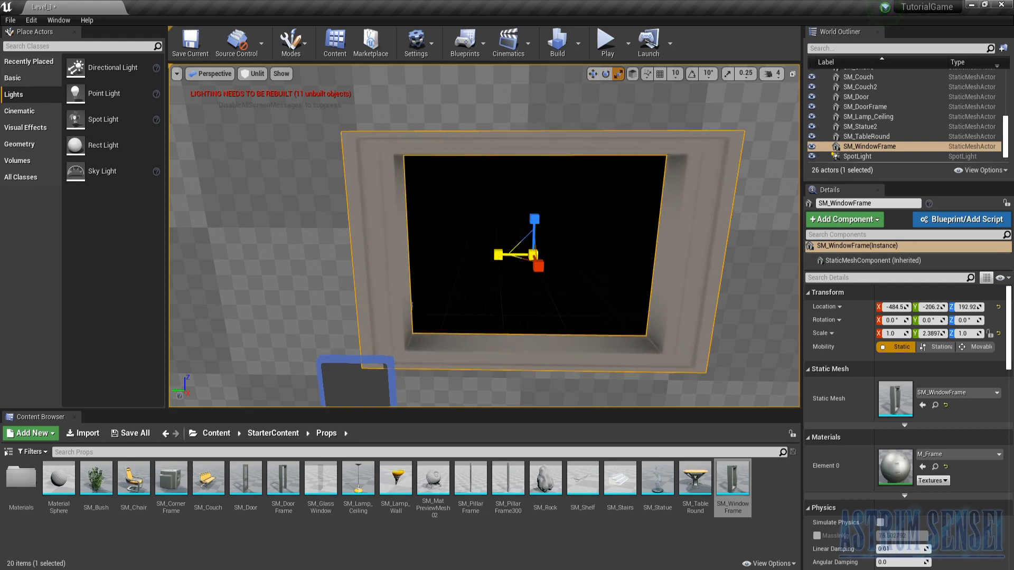
drag(531, 226, 532, 211)
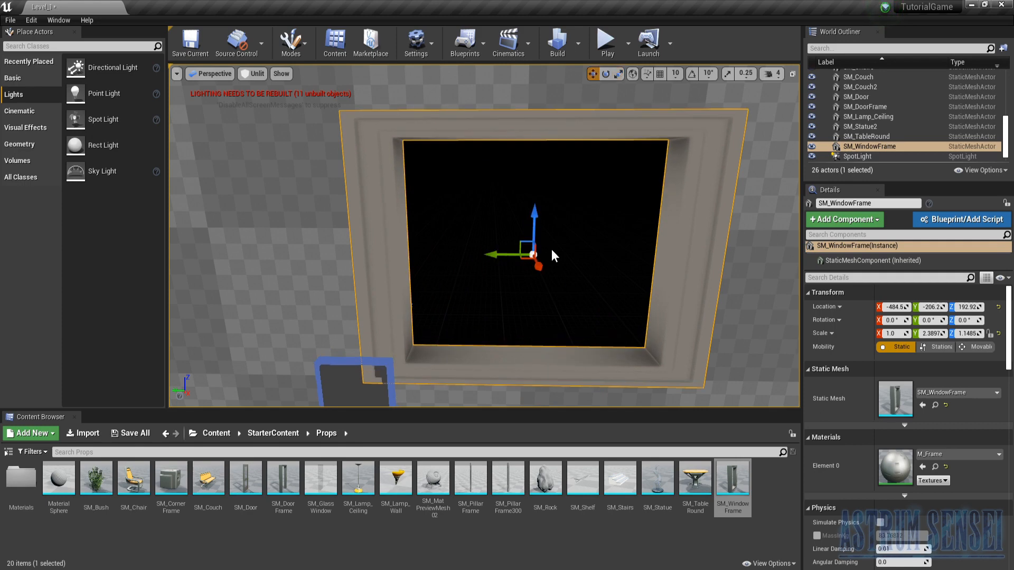
mouse_move(502, 257)
mouse_down()
mouse_move(488, 256)
mouse_move(512, 246)
mouse_up()
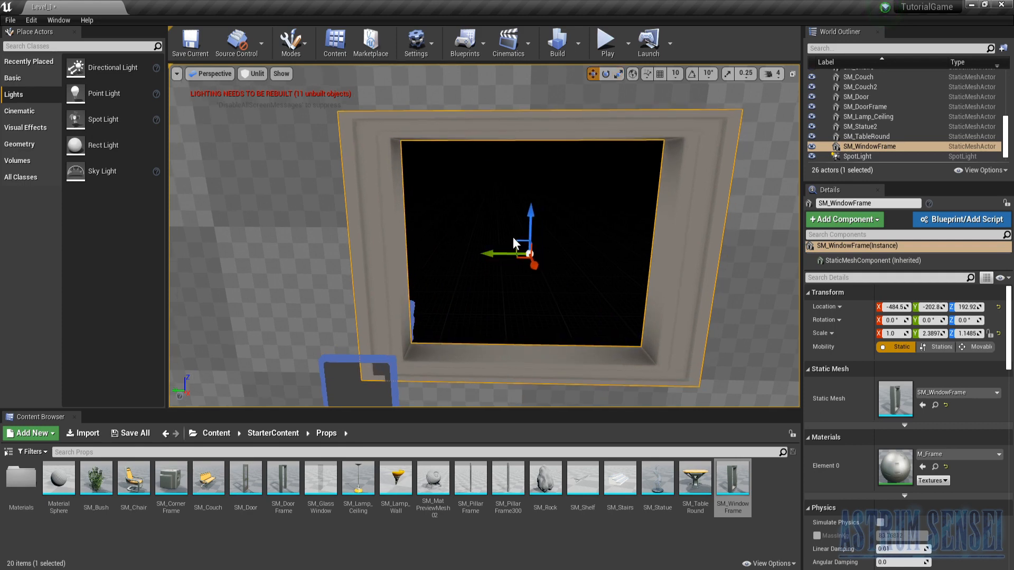
mouse_move(528, 230)
right_down()
mouse_move(576, 233)
mouse_move(565, 251)
mouse_move(497, 264)
mouse_move(539, 258)
mouse_move(531, 239)
right_up()
drag(434, 224, 434, 228)
right_drag(441, 269, 451, 301)
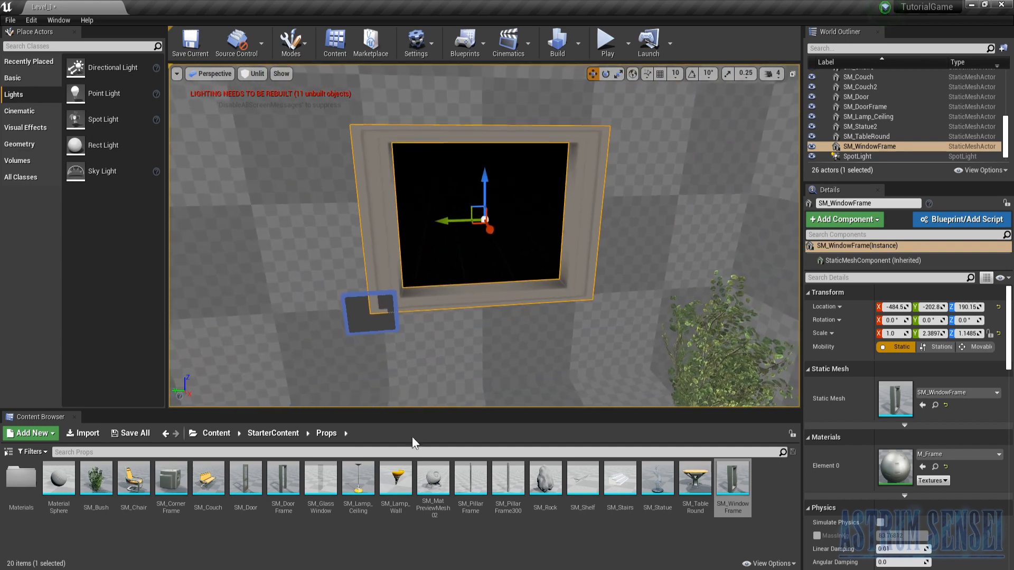
- Place an SM_GlassWindow at the frame, at about X -480, Y -108, Z 102, scaled to about 1.88 in Y and 0.78 in Z
drag(321, 478, 388, 319)
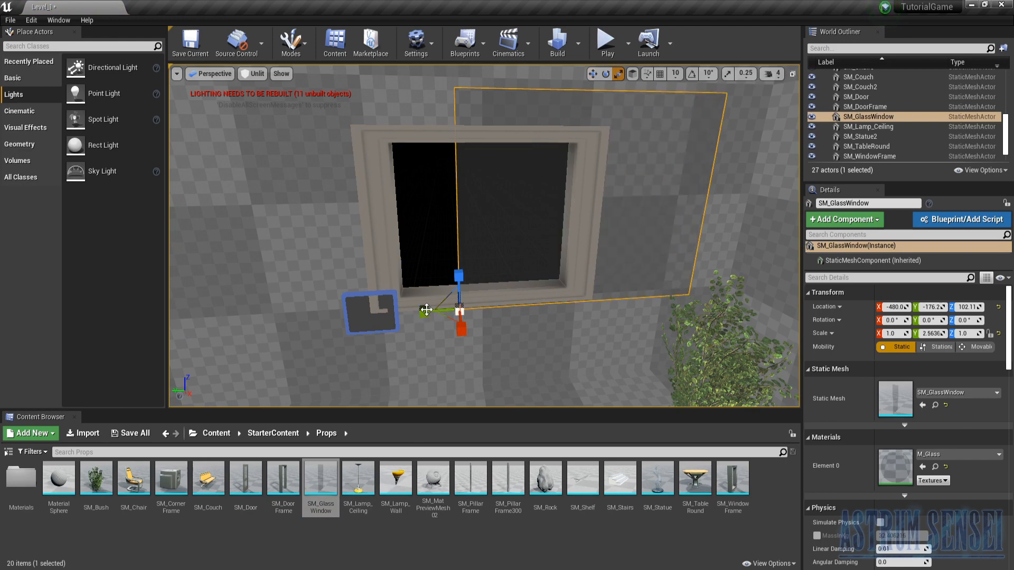
drag(462, 281, 462, 295)
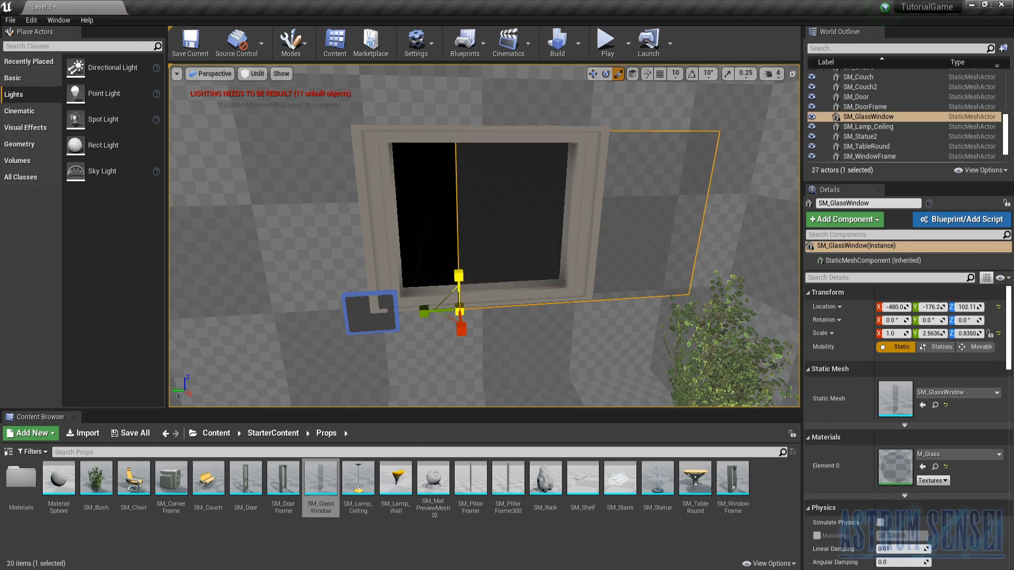
drag(433, 309, 389, 317)
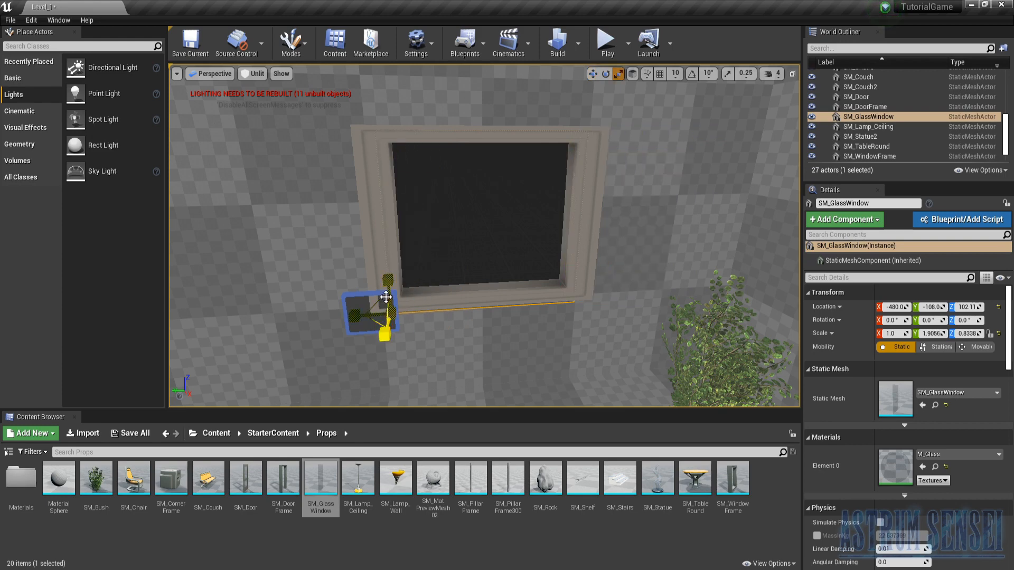
drag(390, 286, 390, 287)
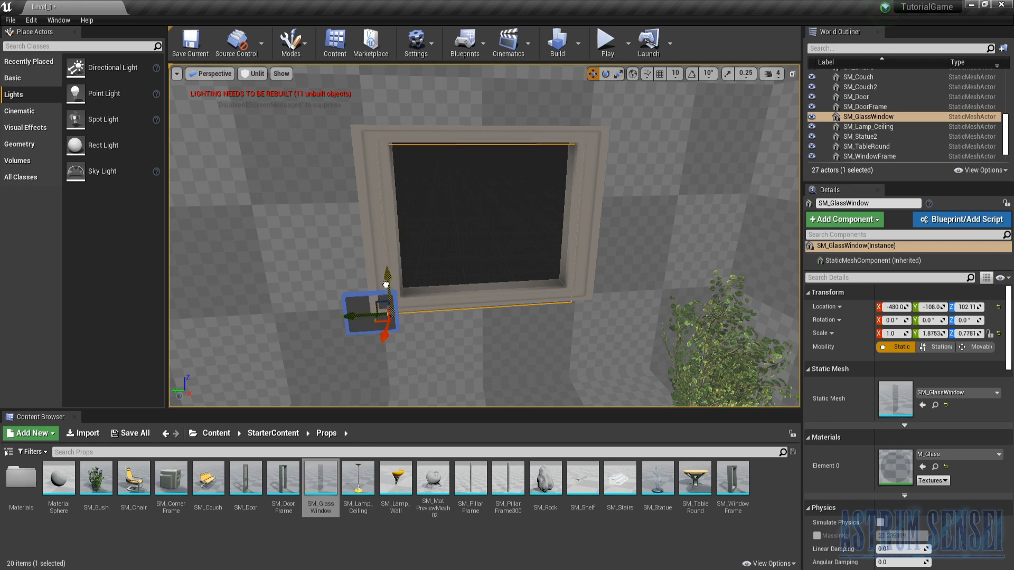
- Fit the glass pane inside the window frame at about X -484, Y -108, Z 112
right_drag(384, 276, 507, 275)
right_drag(487, 363, 493, 369)
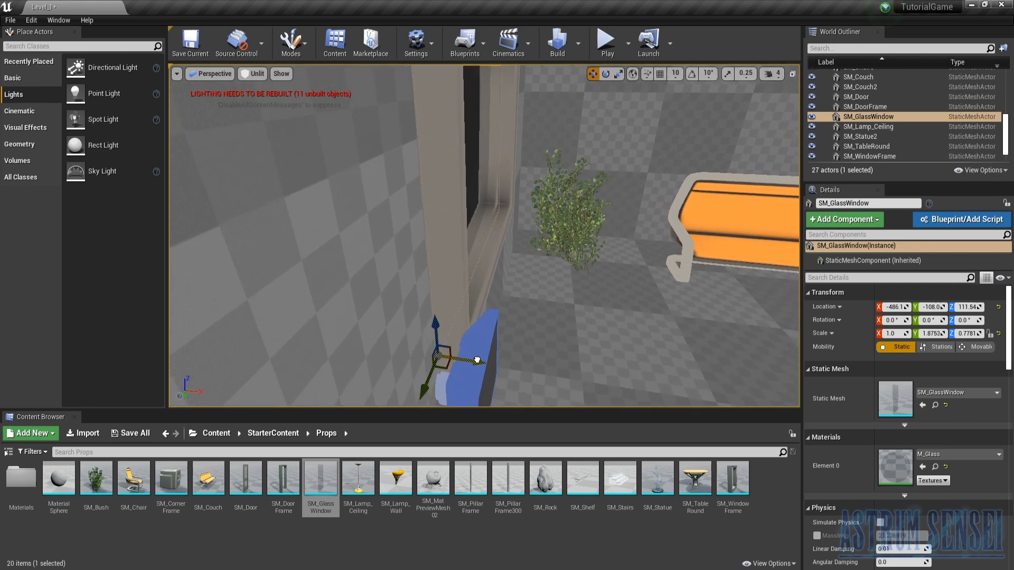
drag(487, 360, 481, 349)
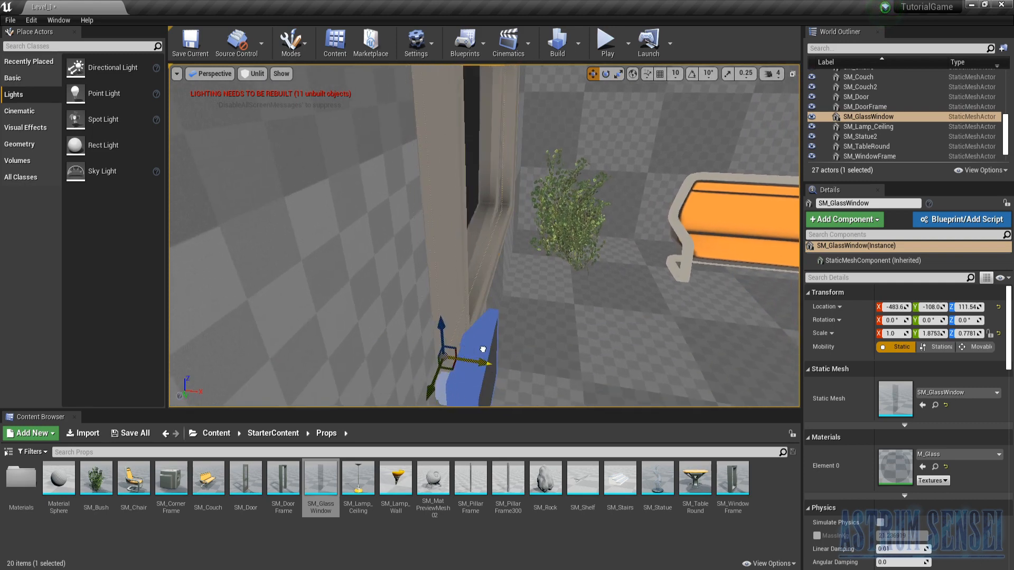
- Duplicate the window frame together with its glass pane and fit the copies over the other window opening
right_drag(504, 313, 399, 323)
key(s)
right_drag(510, 217, 417, 206)
ctrl+click(466, 201)
key(s)
key(w)
key(w)
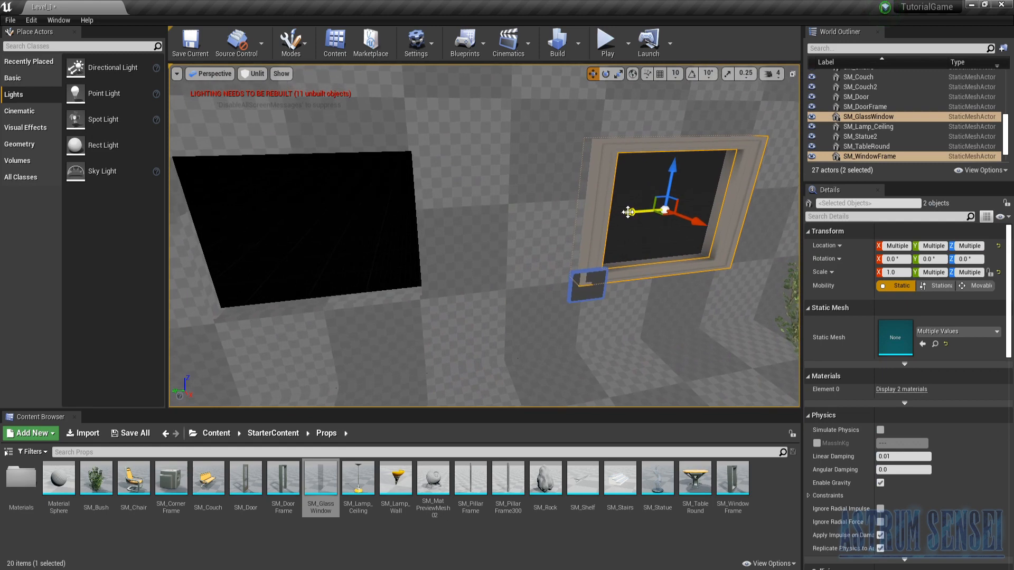
alt+drag(629, 211, 206, 320)
right_drag(228, 319, 180, 343)
key(w)
key(s)
key(s)
right_drag(591, 301, 518, 296)
key(s)
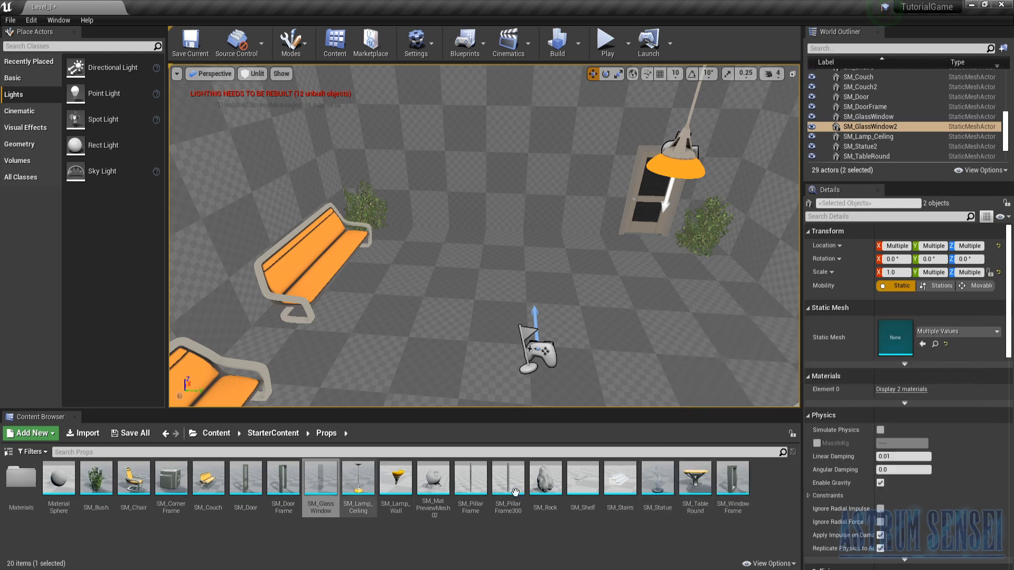
drag(554, 483, 567, 542)
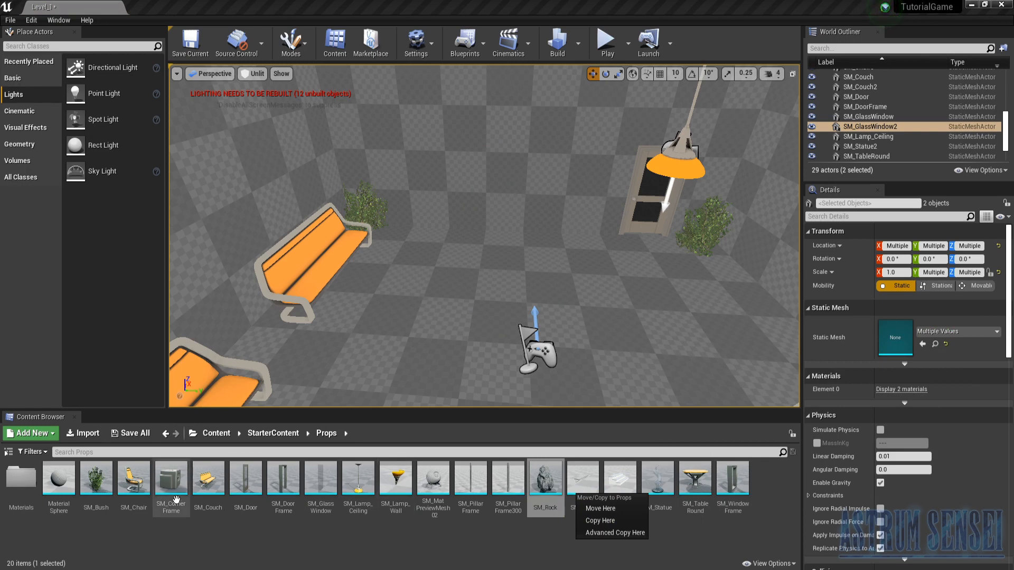
drag(396, 478, 527, 139)
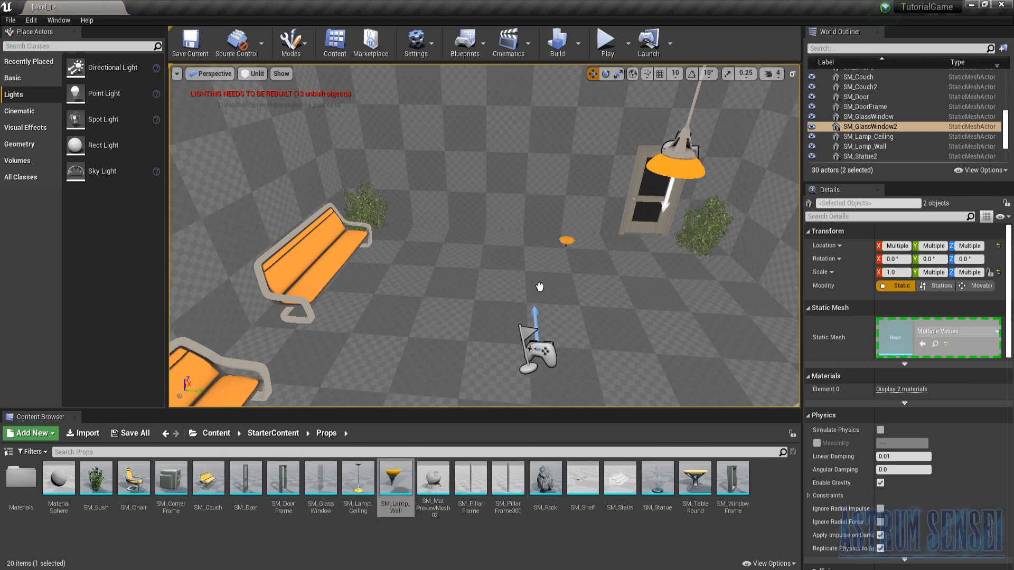
drag(539, 287, 454, 508)
click(698, 530)
- Place an SM_Statue on the floor by the door wall, scale it to about 2.76, and duplicate it to about Y 110
drag(658, 478, 544, 217)
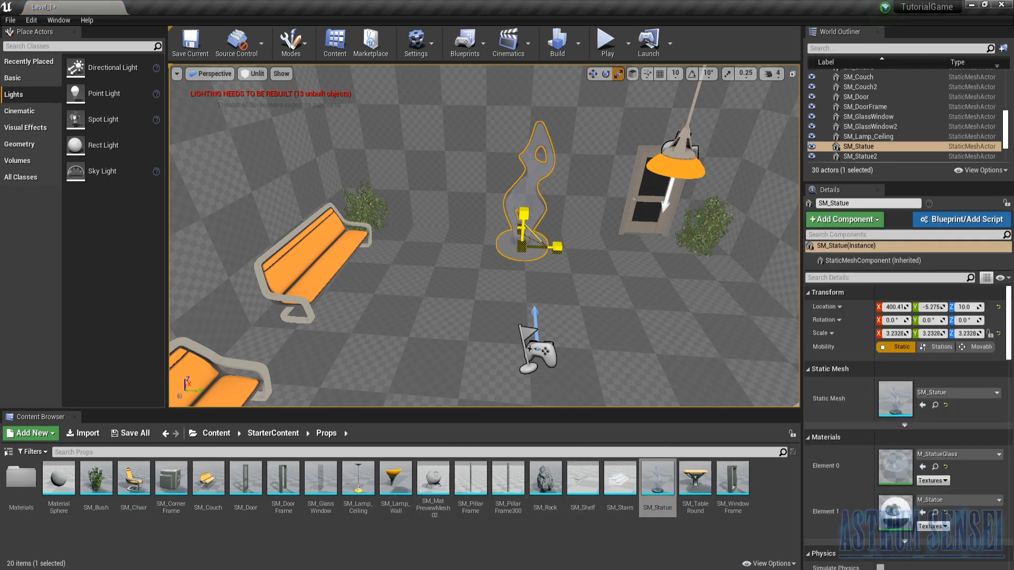
drag(564, 251, 612, 250)
- Rotate the copied statue to about -194° around Z and move it to about Y 59
key(e)
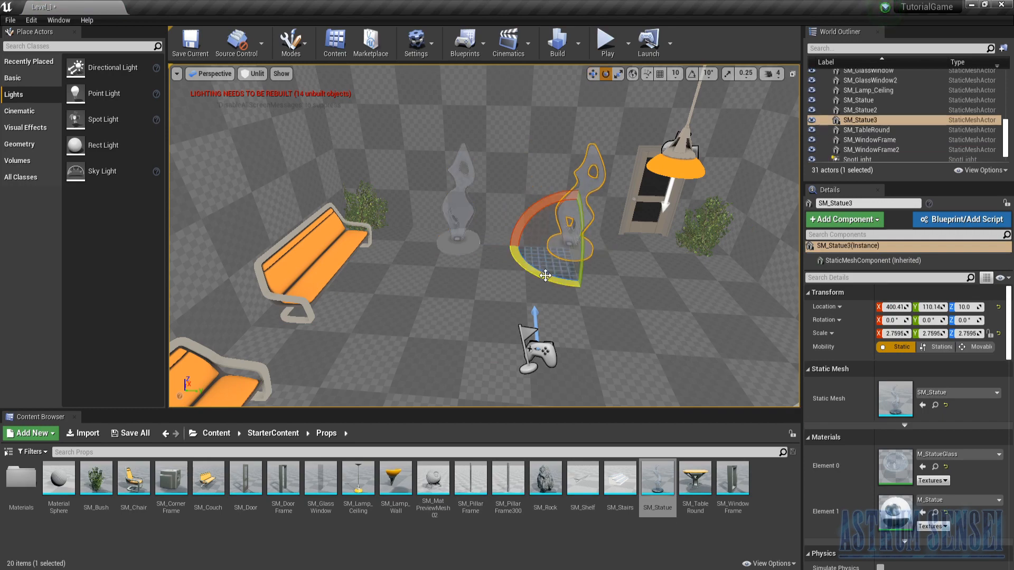
drag(545, 275, 550, 296)
right_drag(414, 287, 507, 287)
key(w)
drag(470, 282, 445, 293)
- Switch the viewport back to the Lit view mode
right_drag(516, 306, 705, 311)
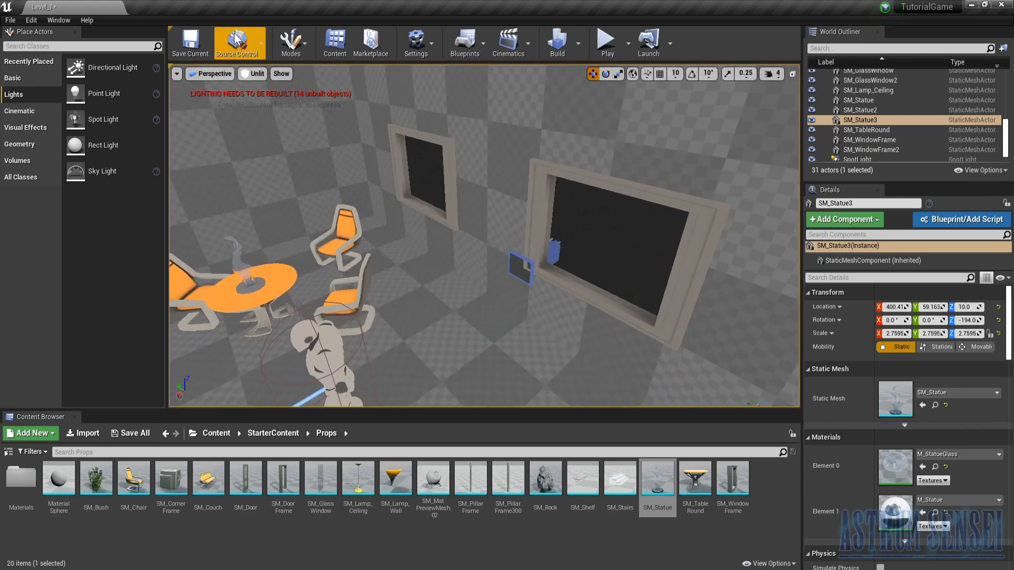
click(253, 73)
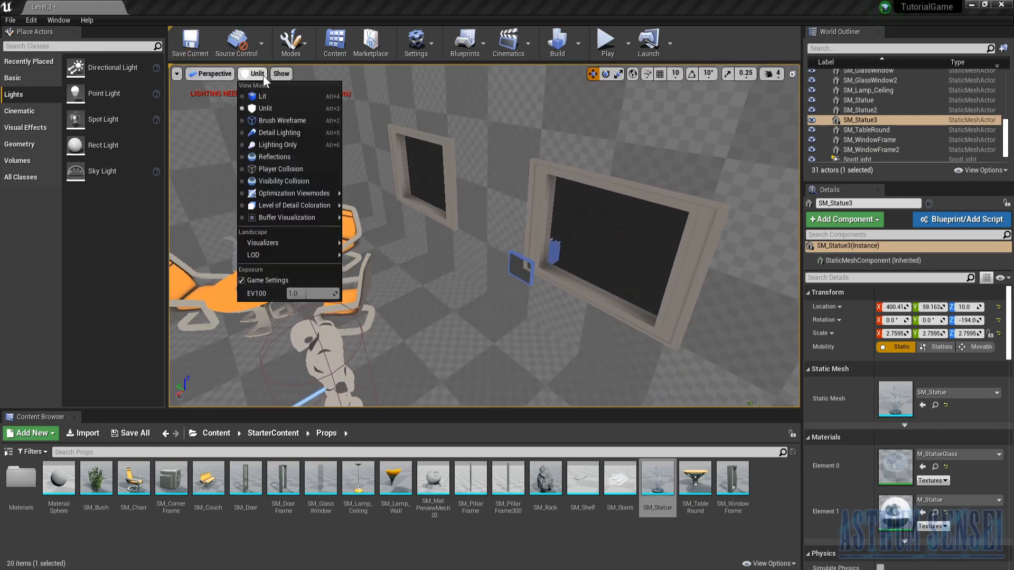
click(259, 101)
- Import the blue stars space artwork JPG from the desktop into the StarterContent folder
right_drag(401, 222, 328, 212)
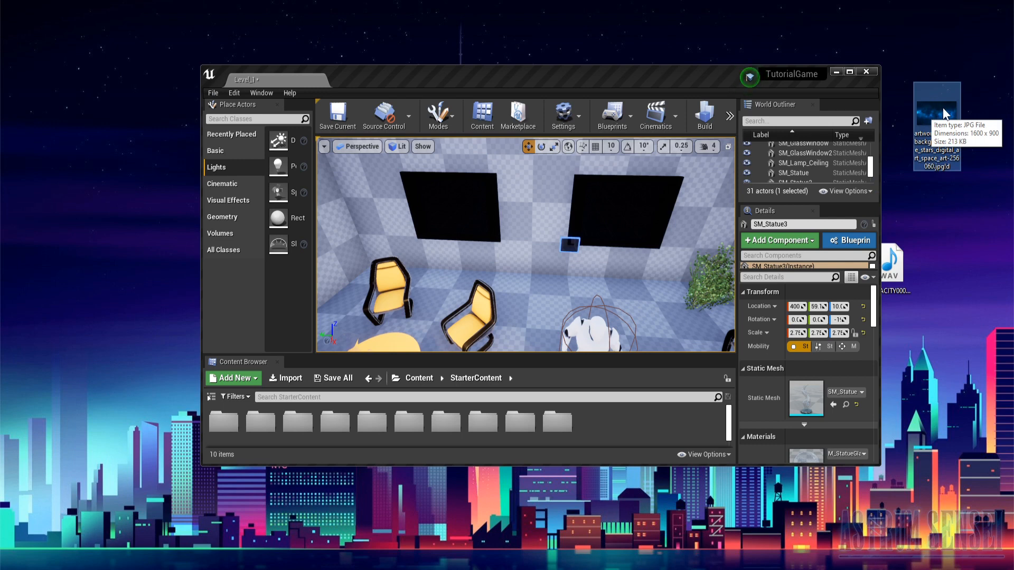
drag(943, 108, 668, 440)
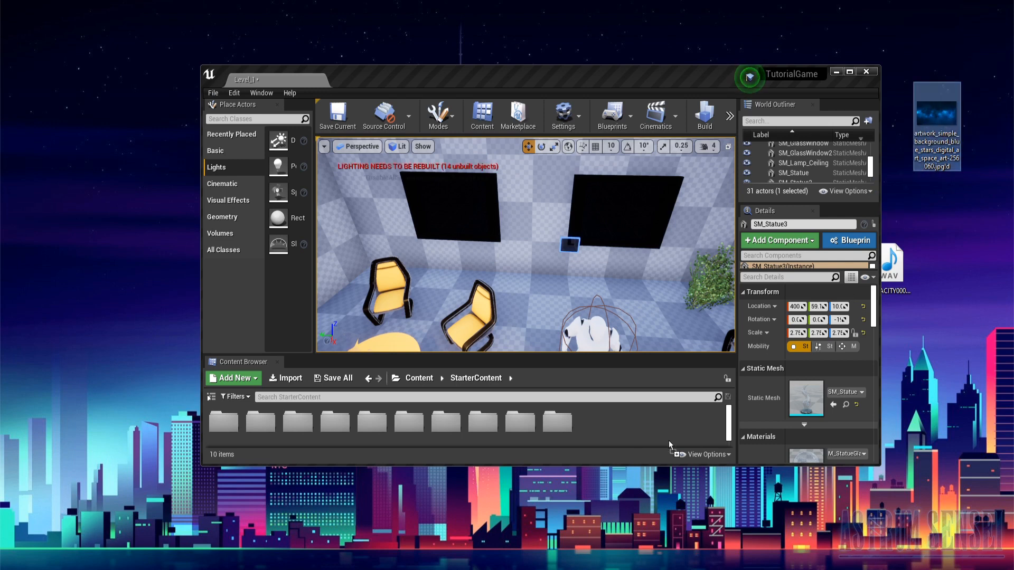
drag(608, 424, 608, 425)
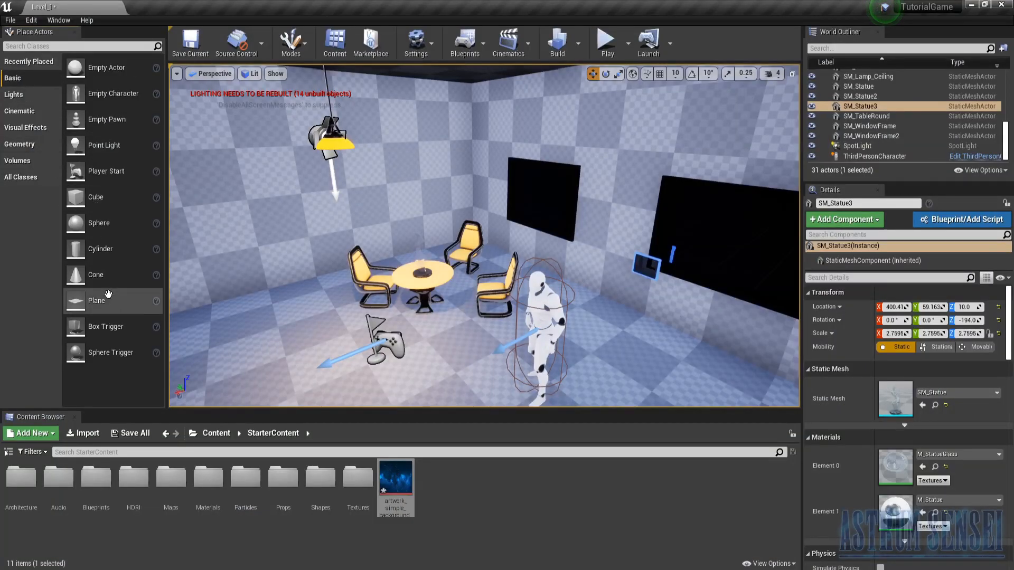
- Place a Plane on the floor below the windows and tilt it nearly upright, to about -78° around Y
drag(96, 300, 659, 366)
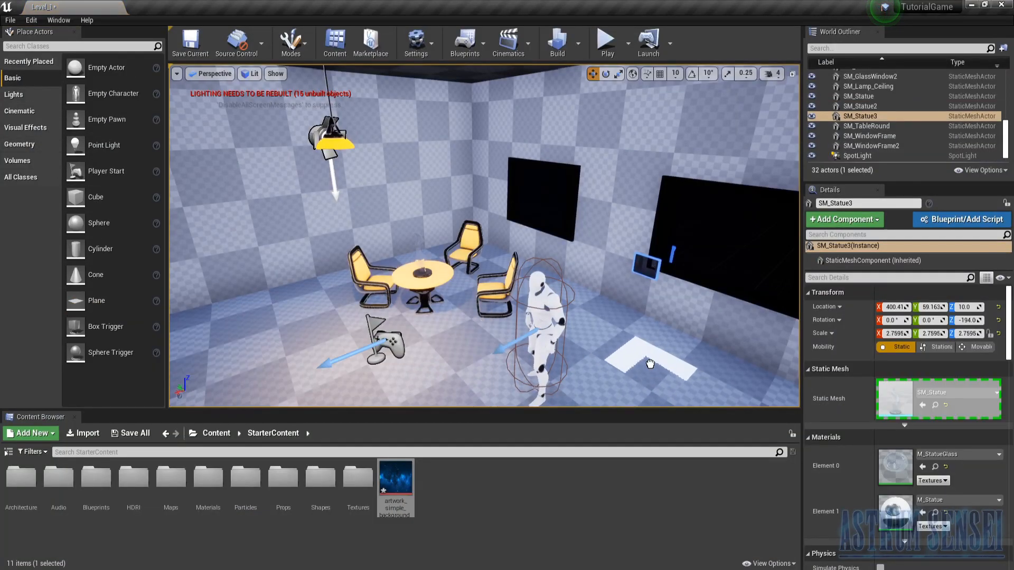
key(f)
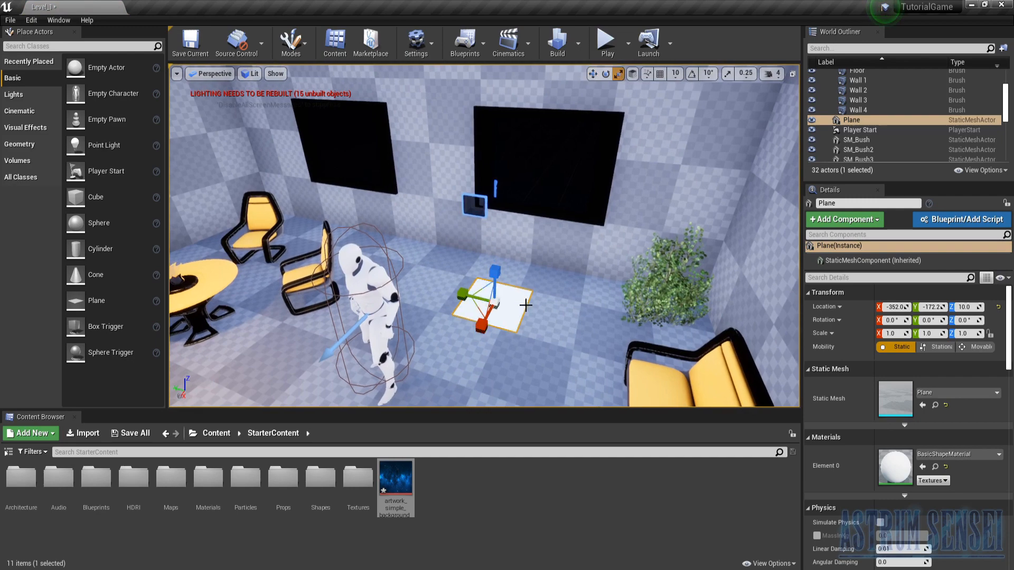
key(e)
drag(474, 306, 514, 149)
- Scale the plane to about 16.35 in X and Y and move it outside the windows to about X -990, Y -172, Z 194
key(w)
key(r)
mouse_move(478, 220)
right_down()
mouse_move(528, 221)
mouse_move(477, 219)
right_up()
drag(550, 225, 589, 211)
right_drag(628, 164, 739, 165)
key(w)
drag(643, 177, 473, 183)
right_drag(450, 186, 497, 188)
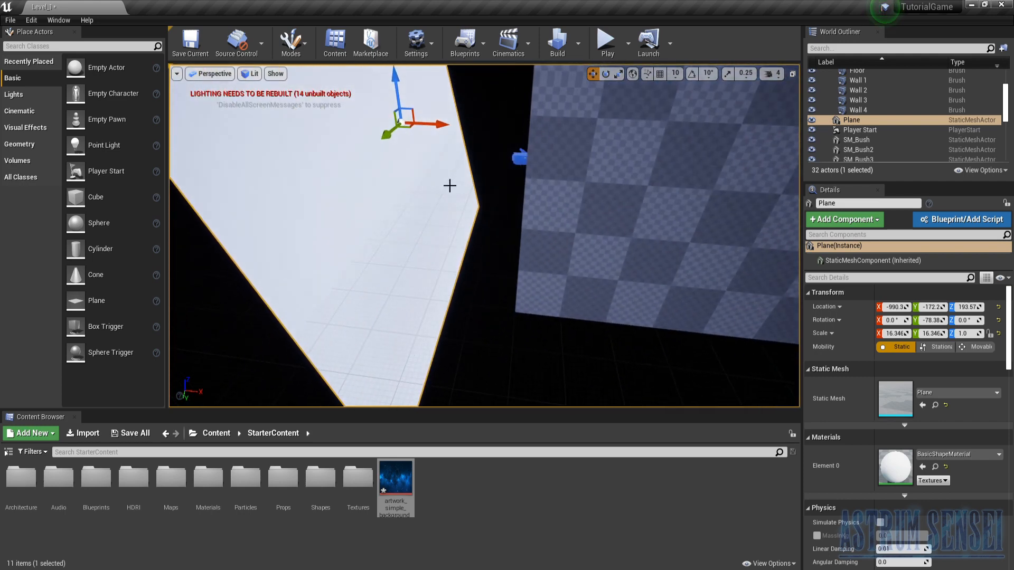
- Apply the imported blue stars artwork to the plane as its material
drag(379, 493, 364, 180)
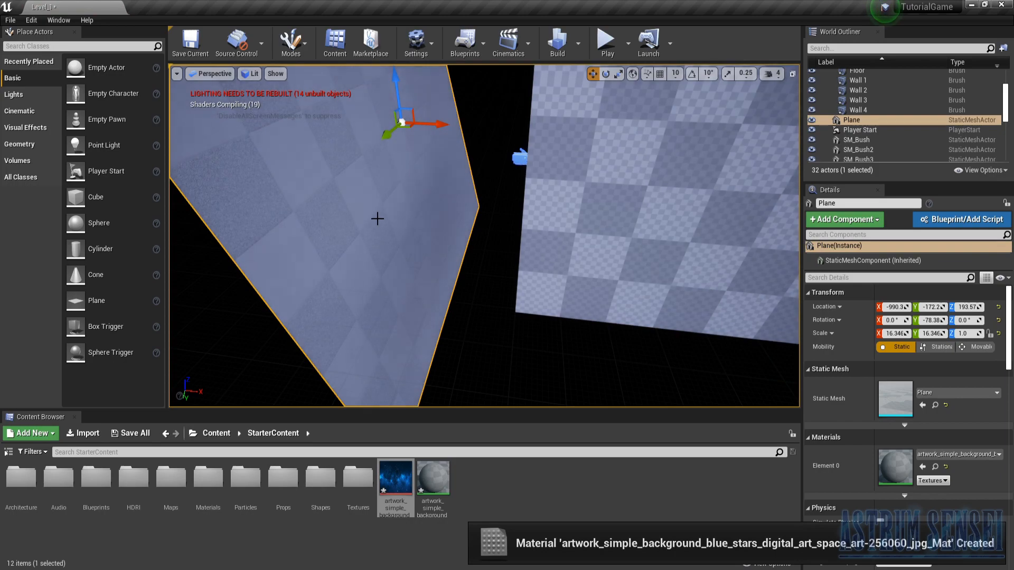
right_drag(377, 219, 254, 214)
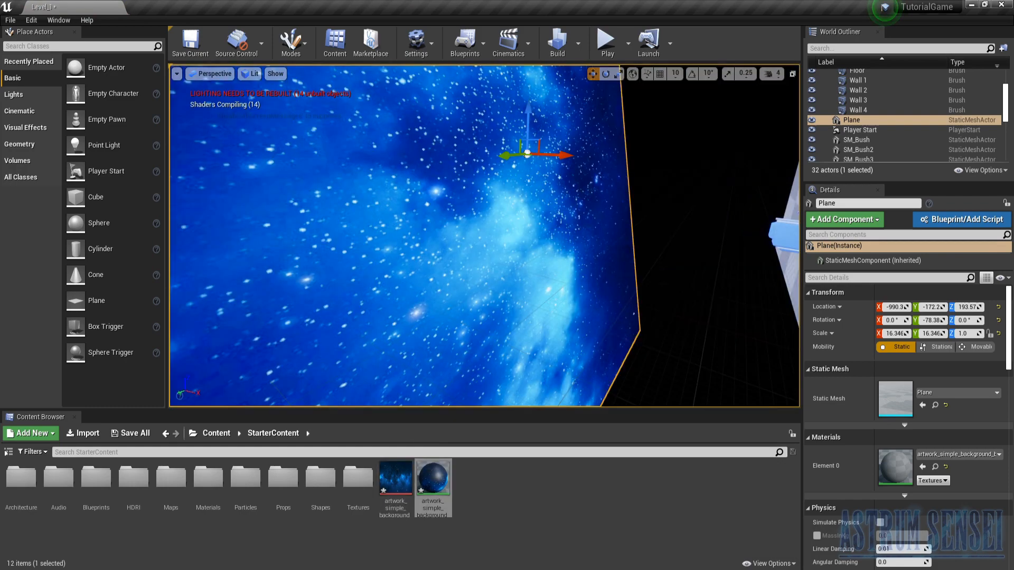
right_drag(475, 237, 496, 214)
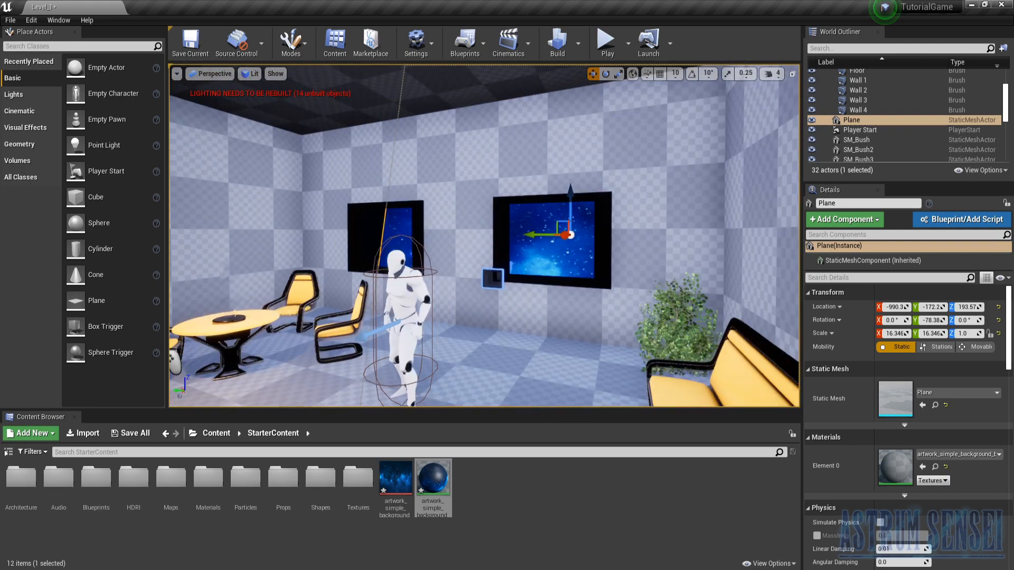
- Scale the plane to about 10.91 in X and Y at about Y 484, and duplicate it behind the other window at about Y -606
key(a)
right_drag(523, 242, 613, 232)
key(w)
key(a)
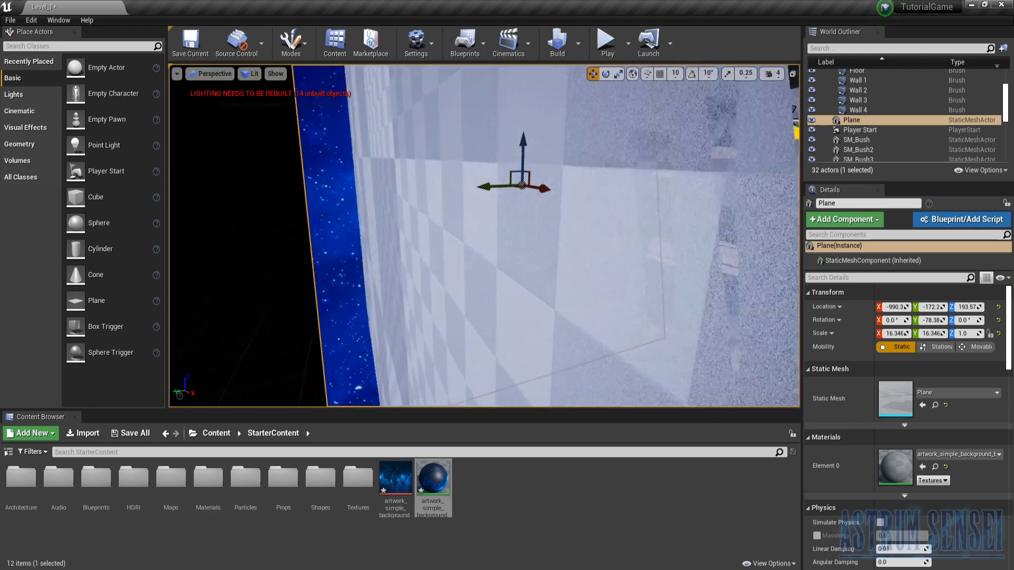
key(ctrl+y)
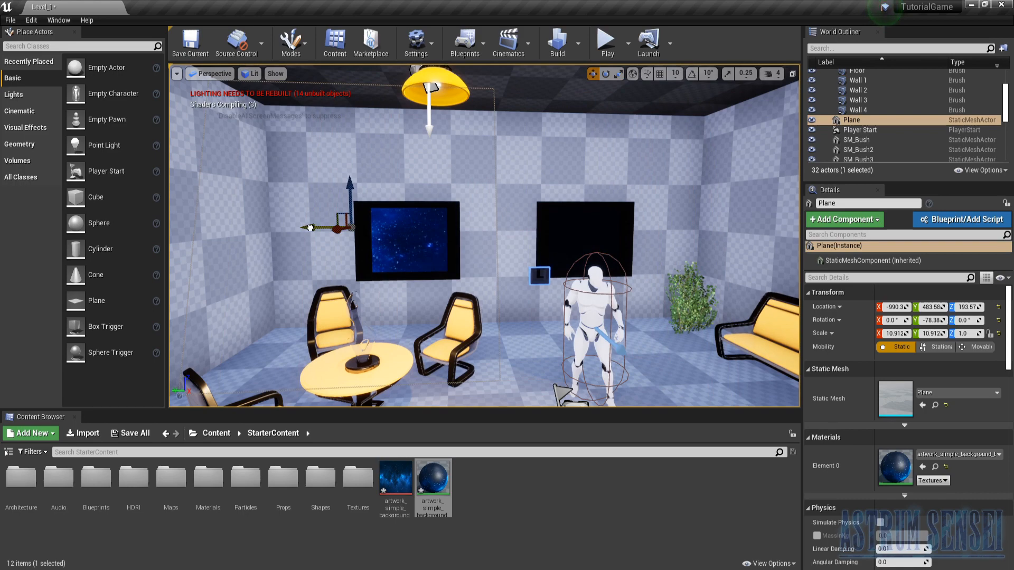
alt+drag(311, 228, 526, 228)
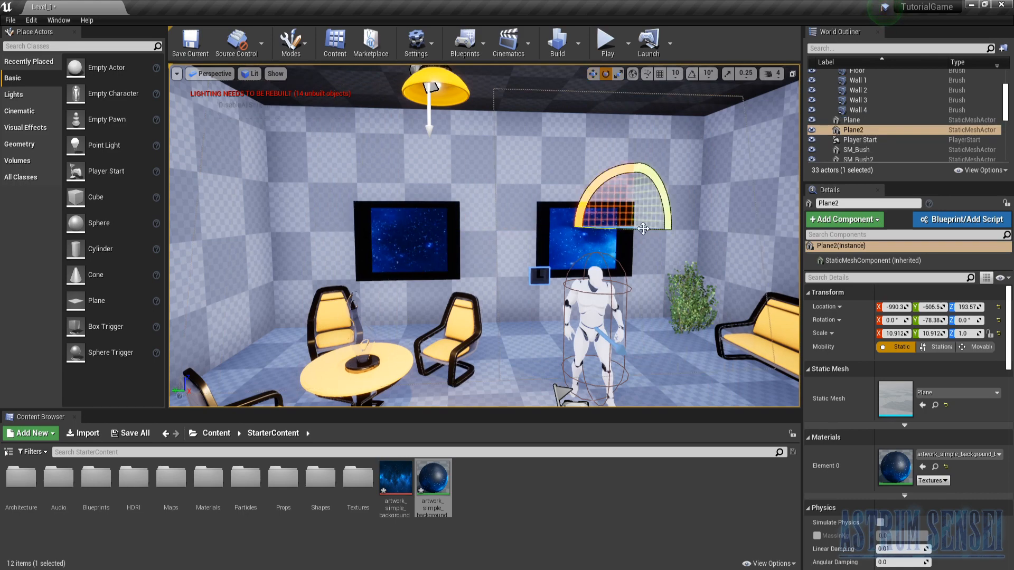
- Rotate the duplicated plane about 7.6° around Z
right_drag(636, 233, 587, 233)
key(w)
key(s)
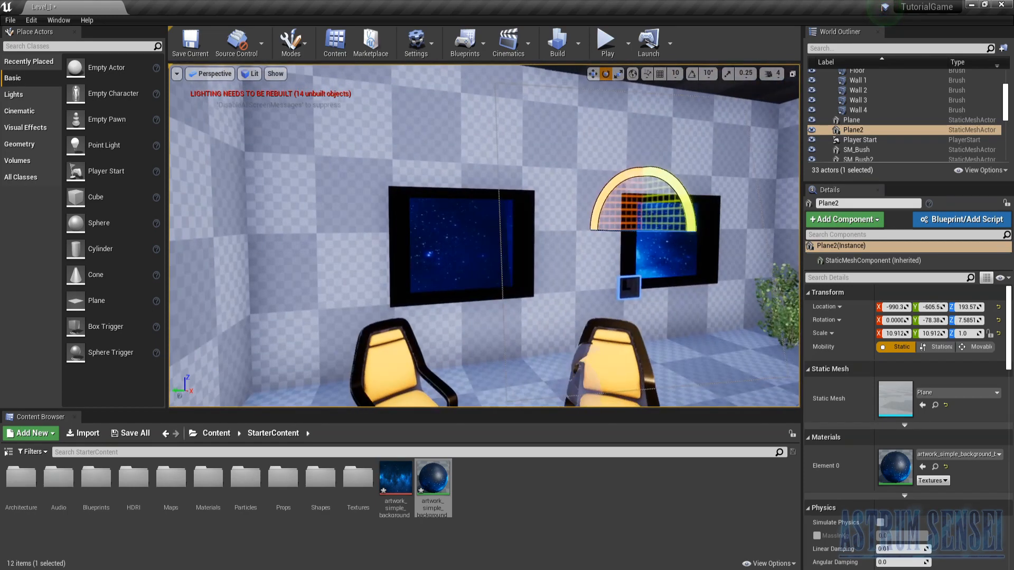
- Play the level and walk the character around the room to check the starry view through both windows
click(608, 43)
click(590, 134)
key(w)
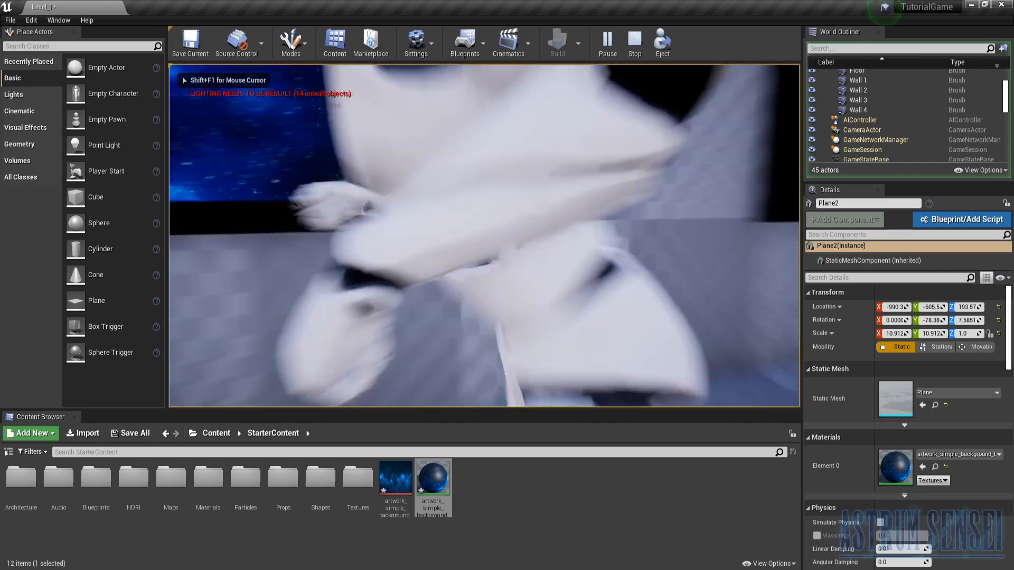
key(w)
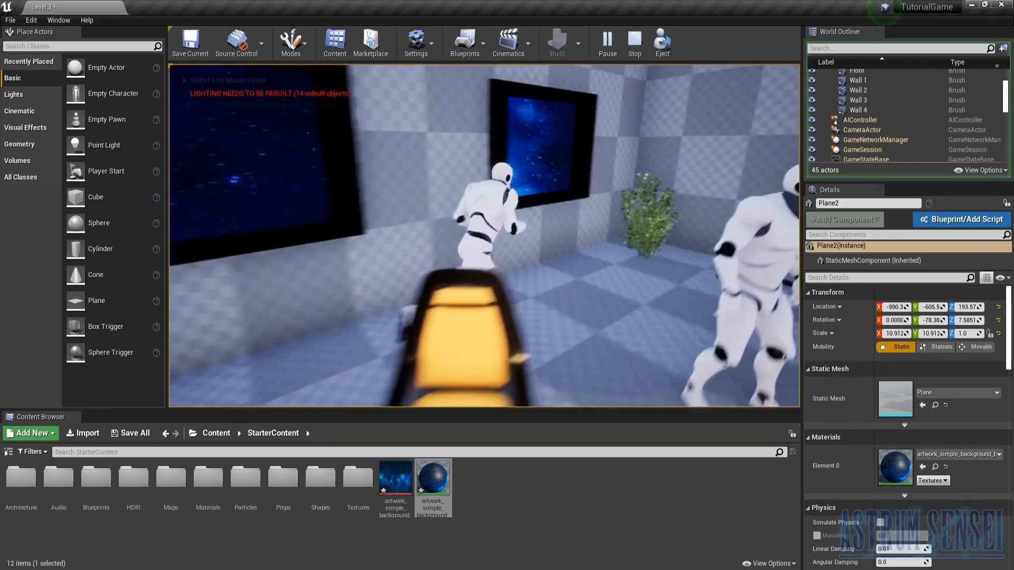
key(s)
key(Escape)
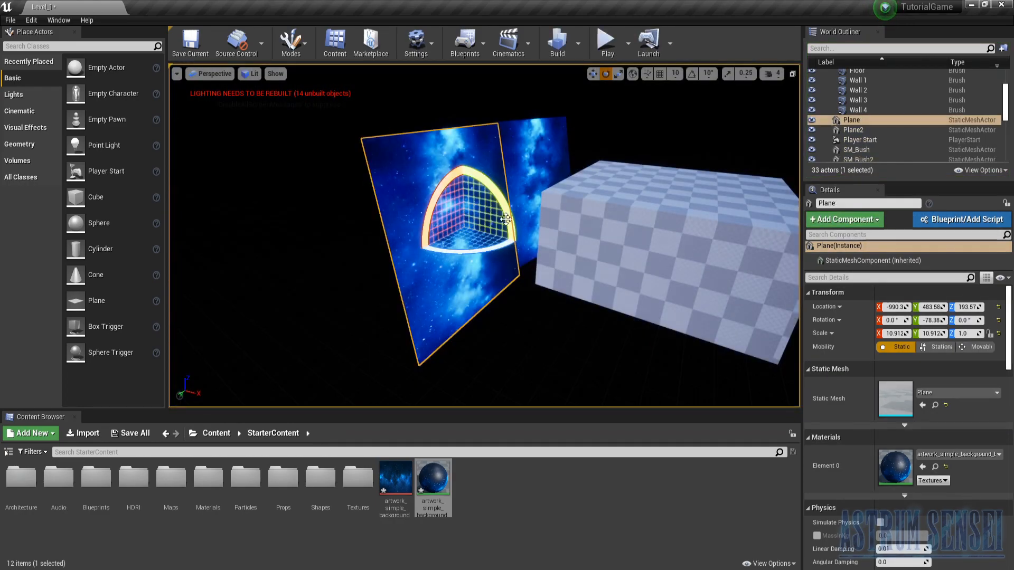
- Scale both backdrop planes together to about 24 in X and Y and 14.09 in Z, and check the windows in play mode
ctrl+click(528, 186)
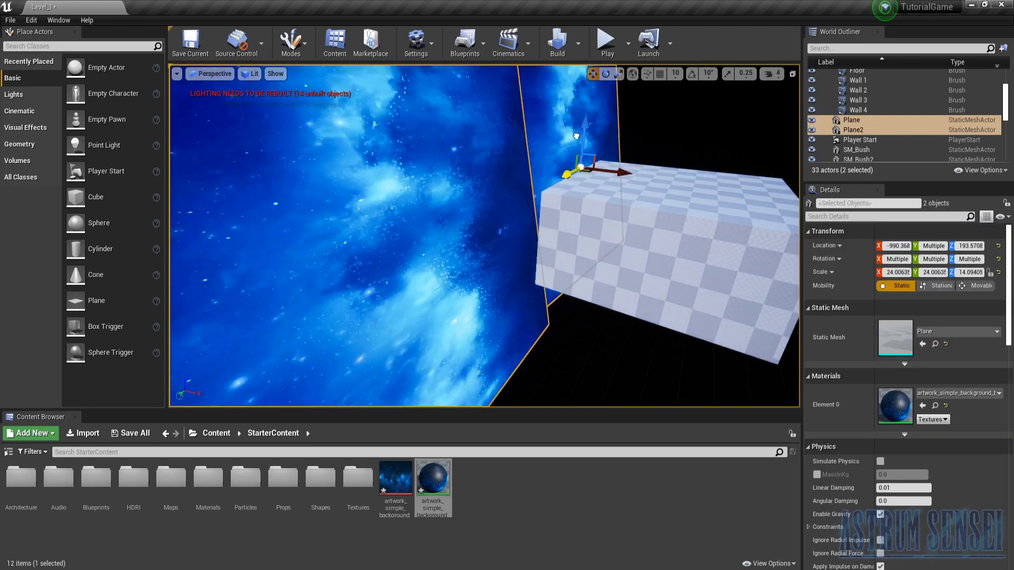
click(607, 47)
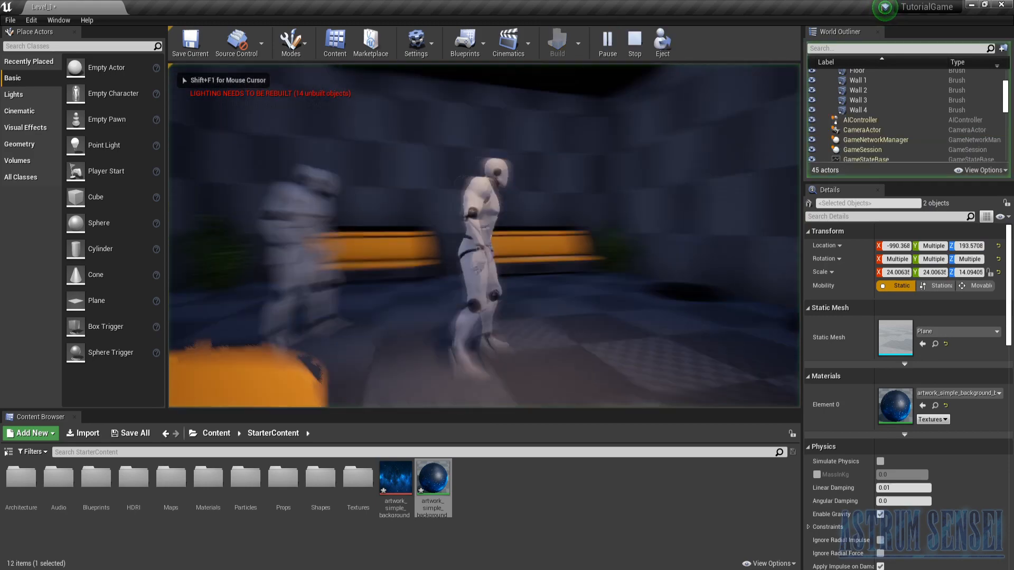
key(a)
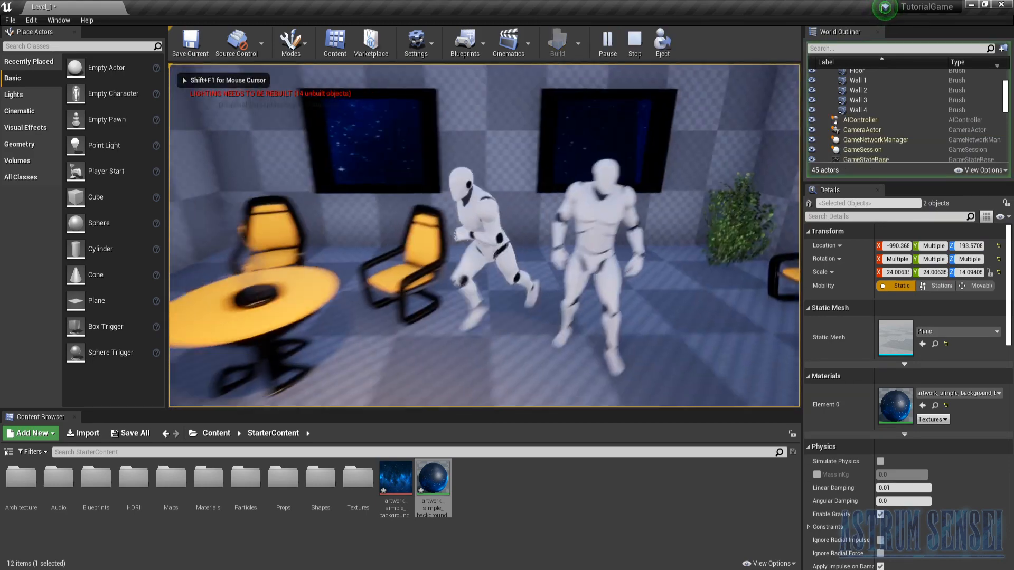
key(s)
key(Escape)
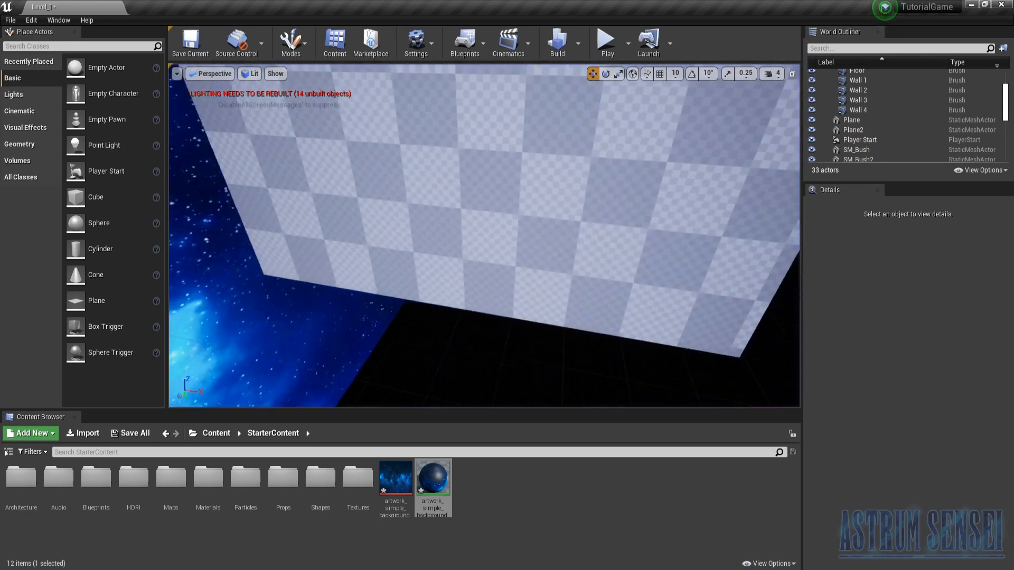
- Move both backdrop planes away from the room to about X -3926 and check the window views in play mode
click(460, 224)
ctrl+click(522, 195)
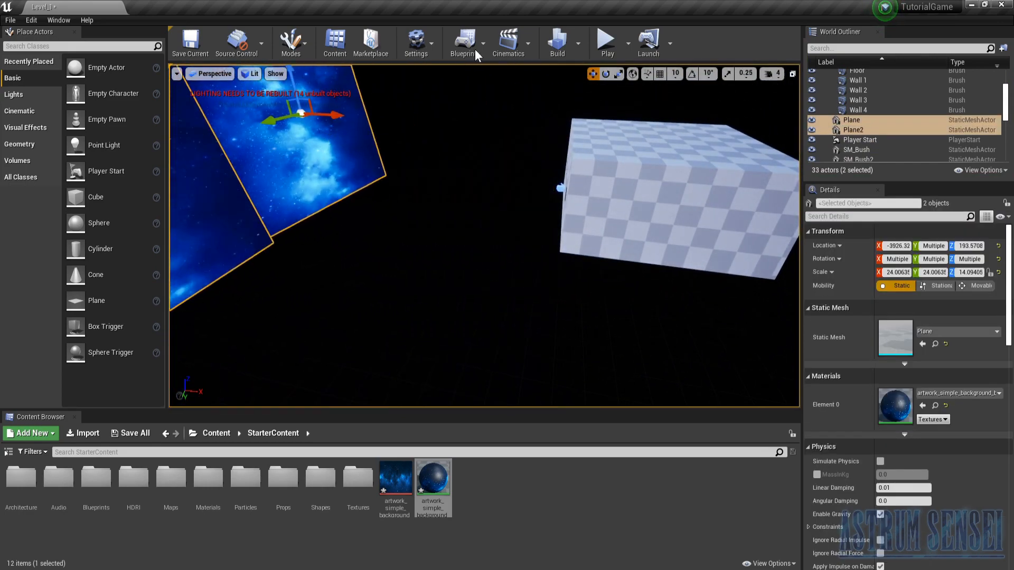
click(607, 45)
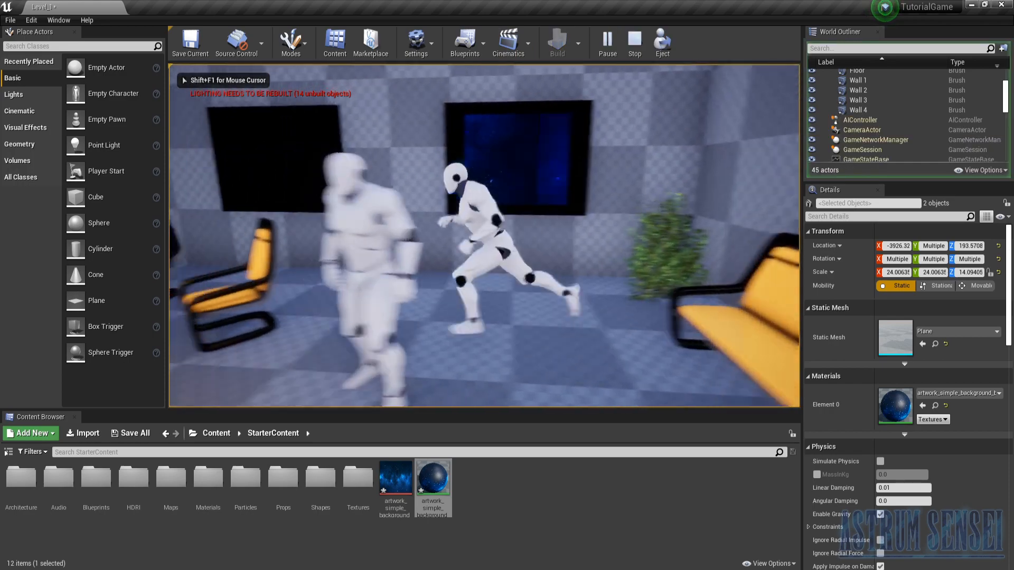
key(w)
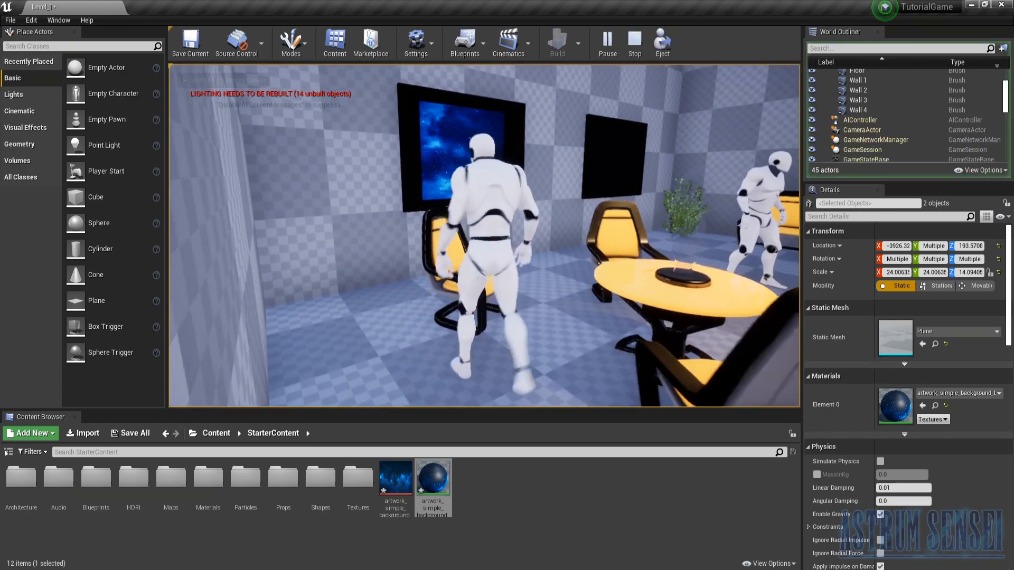
key(w)
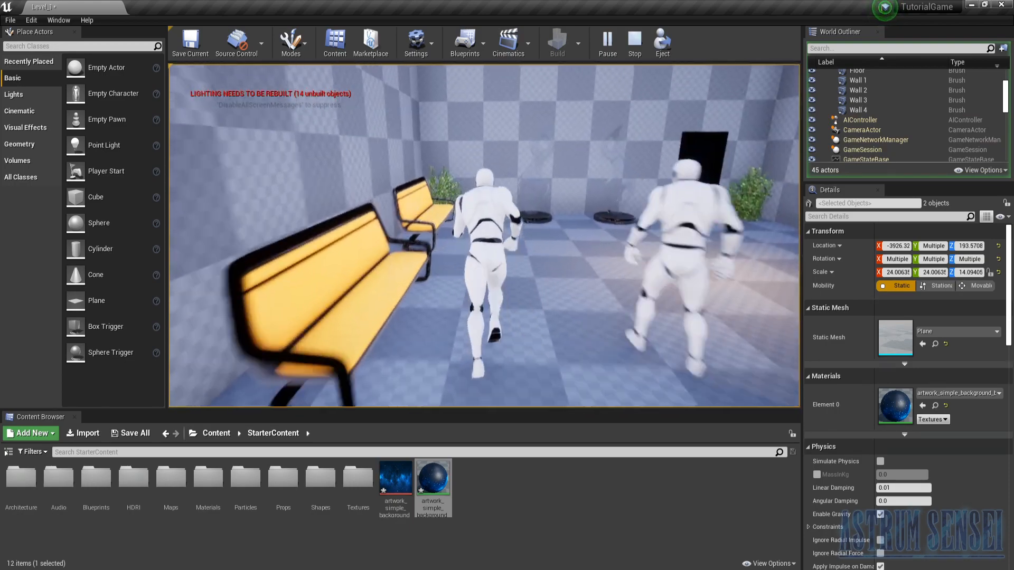
key(Escape)
- Place a Directional Light on the room's roof at about X -822, Y 132, Z 530
right_drag(670, 308, 803, 372)
key(w)
key(s)
right_drag(401, 266, 367, 265)
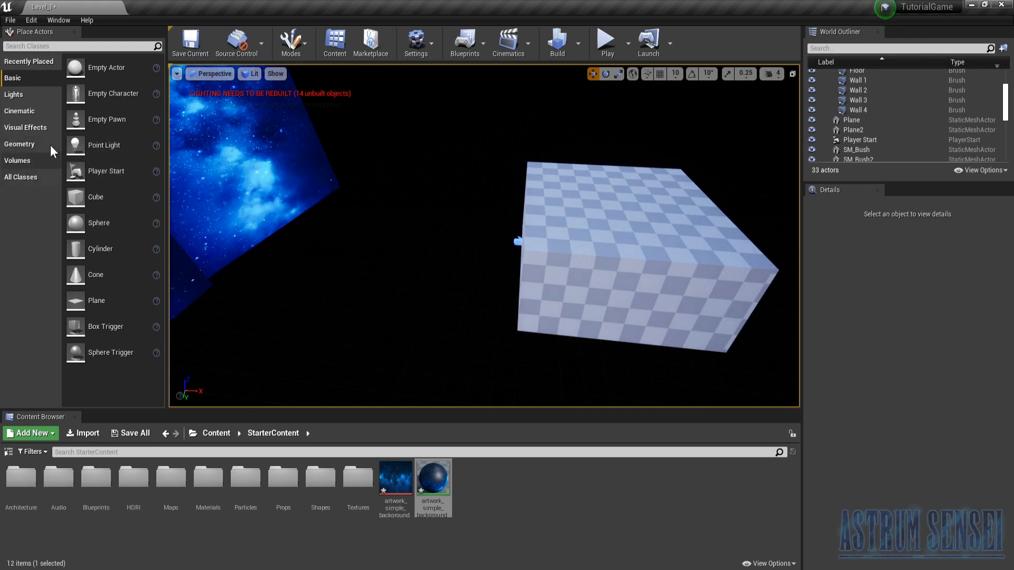
click(21, 95)
drag(79, 67, 549, 207)
- Examine how the directional light illuminates the star backdrop planes outside the room
key(a)
right_drag(576, 212, 614, 179)
key(w)
drag(518, 192, 441, 193)
key(a)
right_drag(441, 193, 723, 235)
key(w)
key(a)
key(w)
key(d)
key(w)
key(w)
right_drag(648, 248, 652, 198)
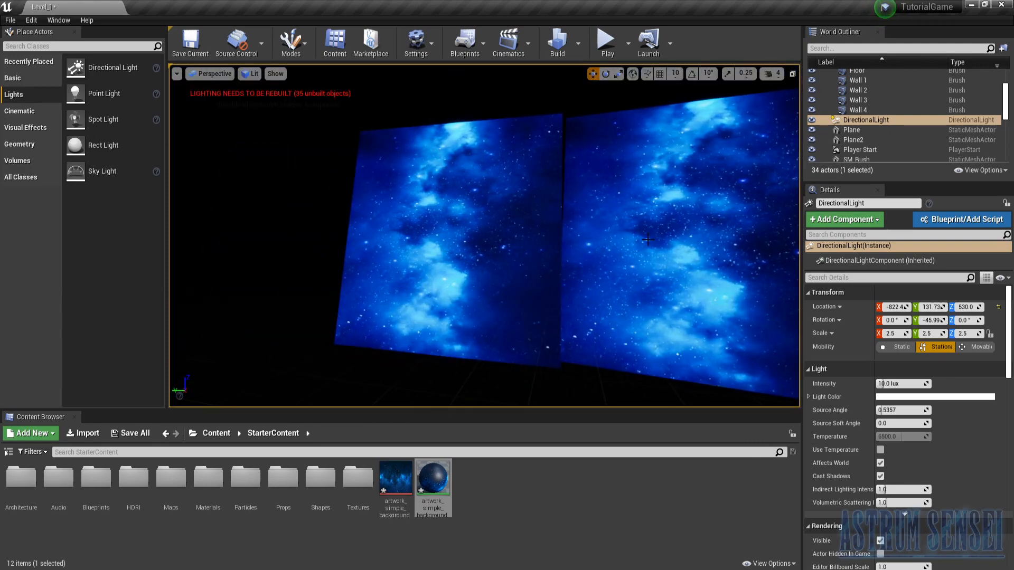
right_drag(605, 287, 575, 286)
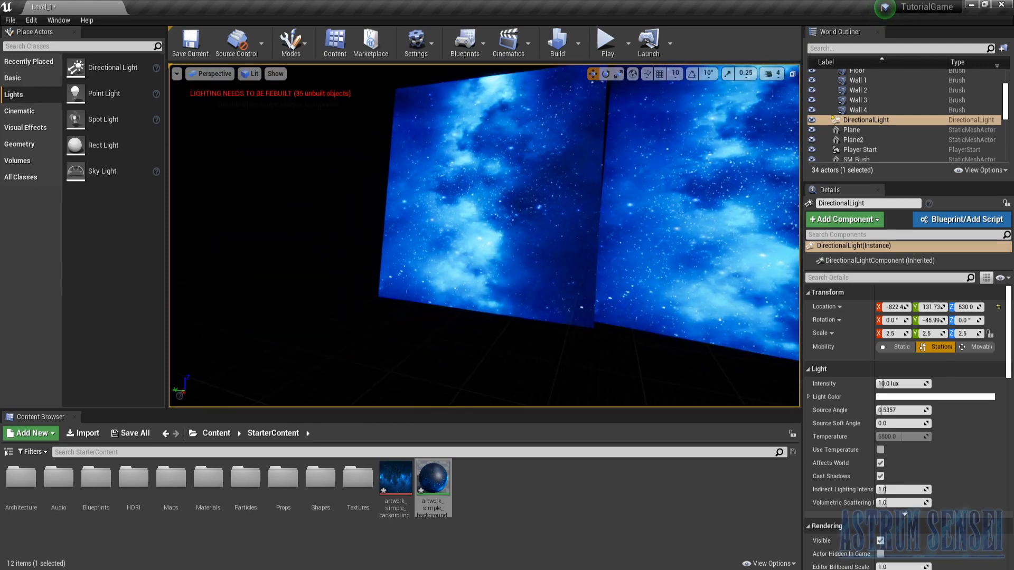
- Rotate the Directional Light to about -24.6° around Y so that it shines into the room through the windows
right_drag(537, 209, 555, 209)
key(s)
right_drag(513, 265, 517, 213)
key(e)
drag(517, 189, 518, 287)
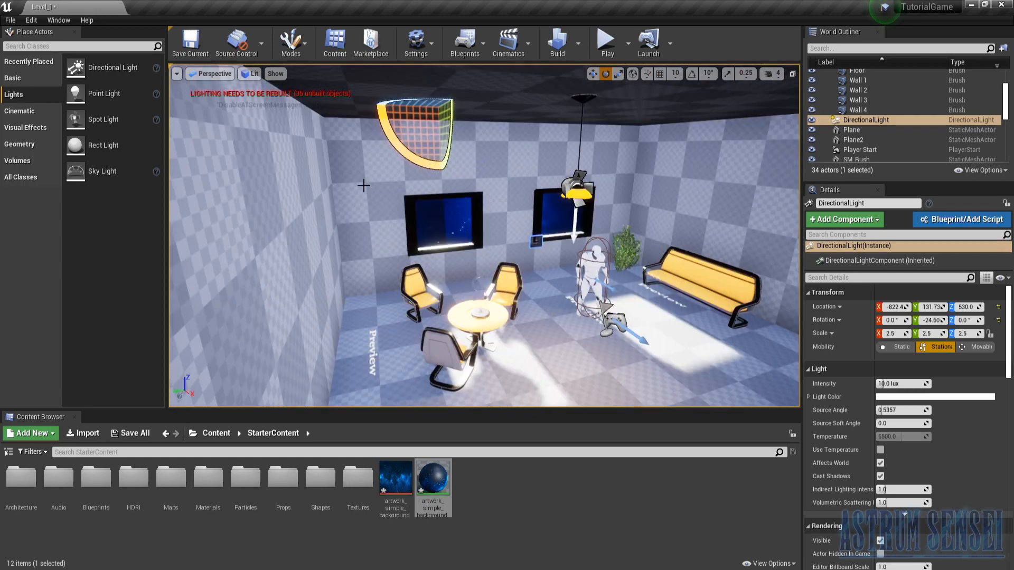
- Place a Sky Light on the room's floor at about X -81, Y -211, Z 10
drag(132, 170, 659, 326)
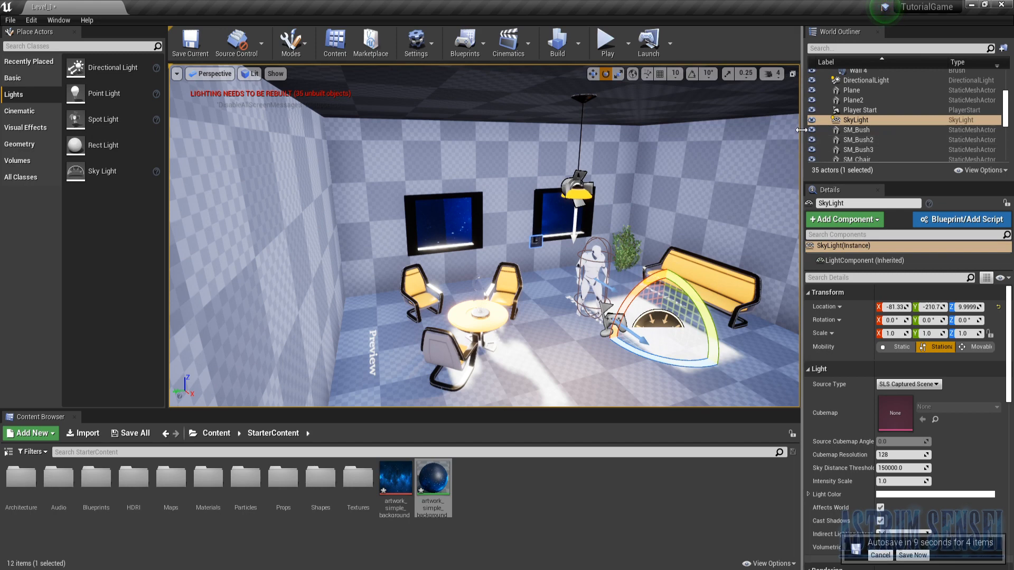
click(817, 120)
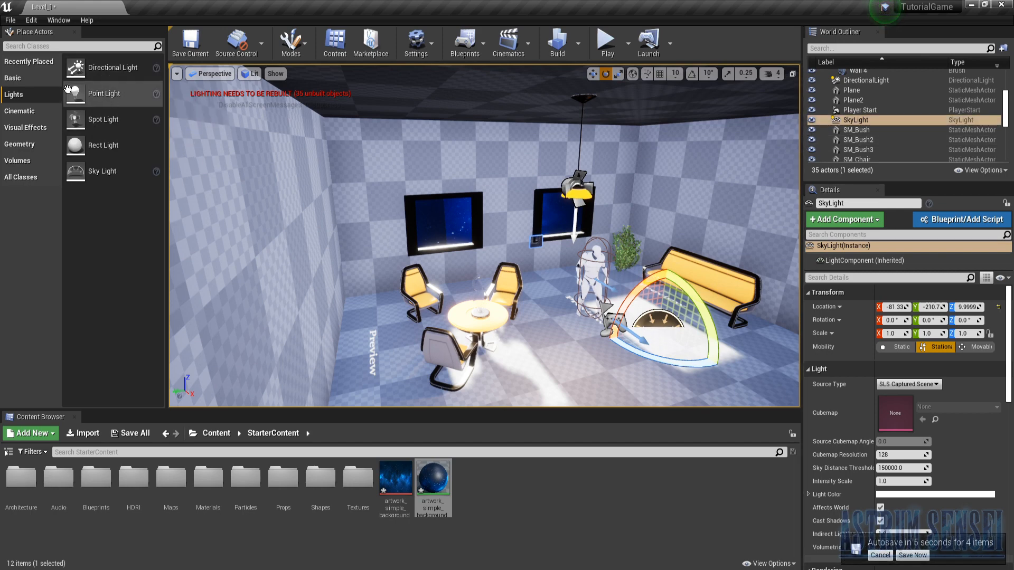
- Find the BP_Sky_Sphere by searching for "sky", place it on the room's floor near the windows, and set its Sun Height to -1.0
click(29, 75)
click(21, 62)
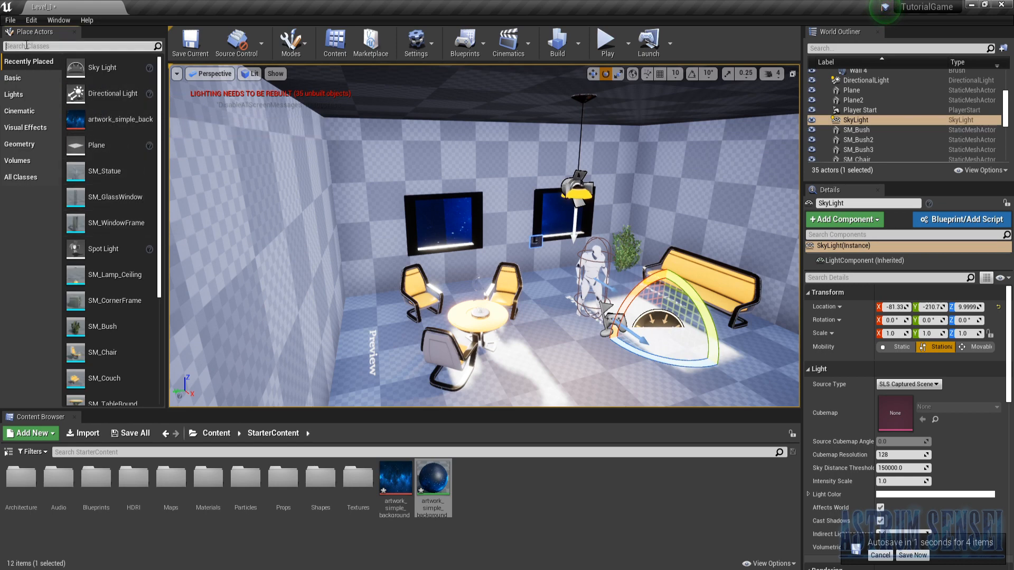
text(s)
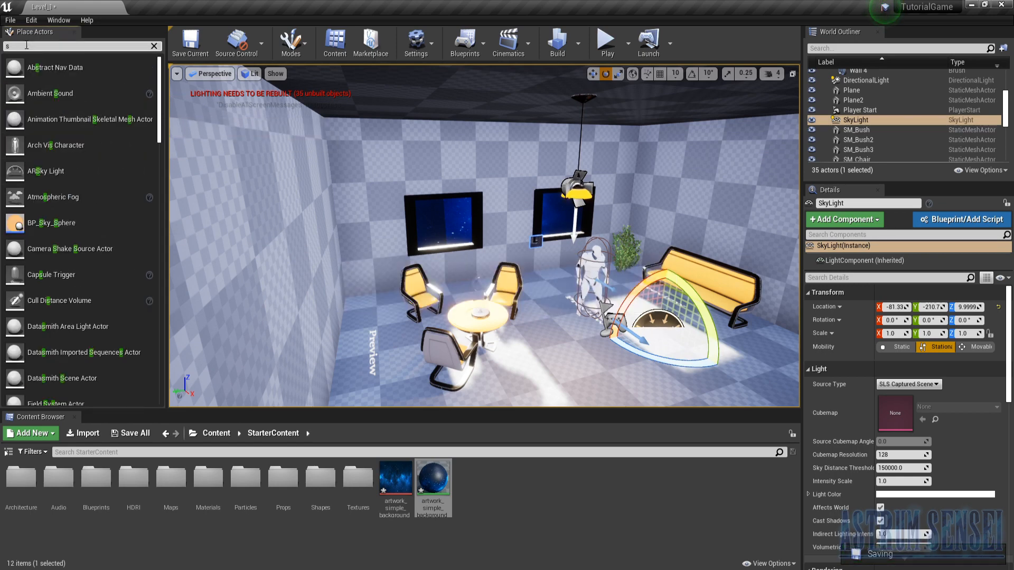
text(ky)
drag(63, 94, 583, 294)
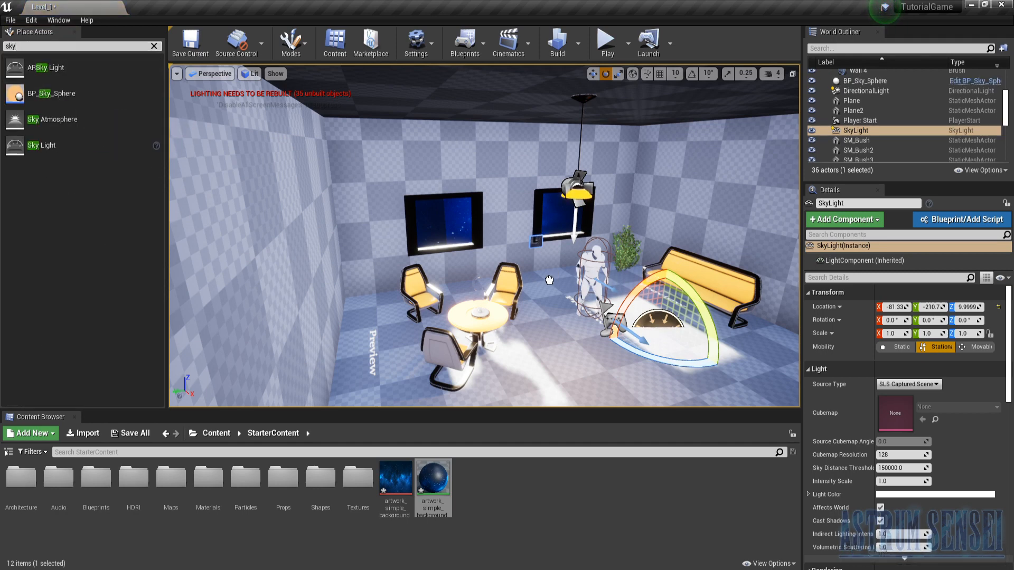
drag(568, 295, 547, 276)
right_drag(547, 276, 638, 273)
key(w)
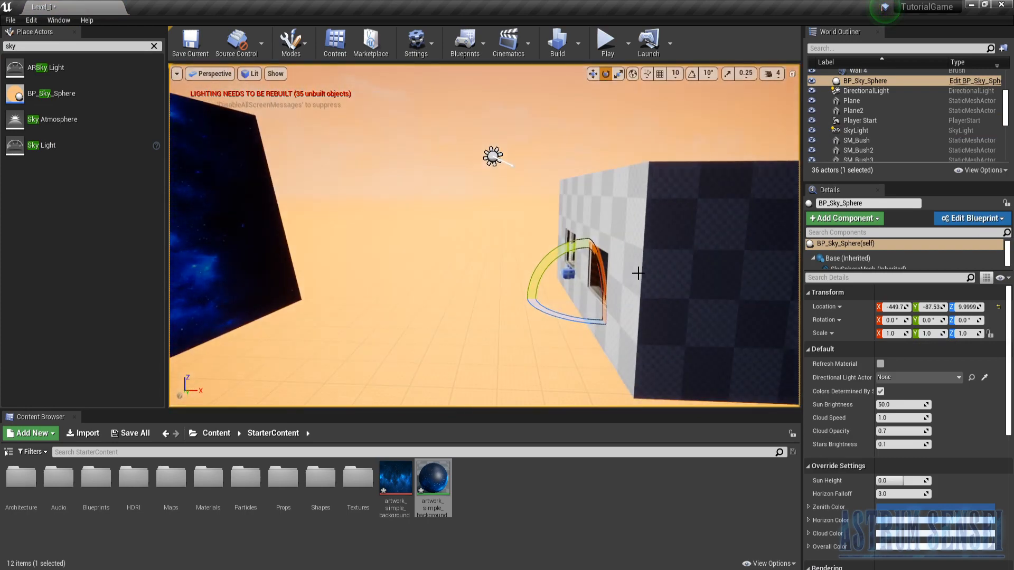
drag(902, 481, 874, 480)
right_drag(640, 316, 531, 299)
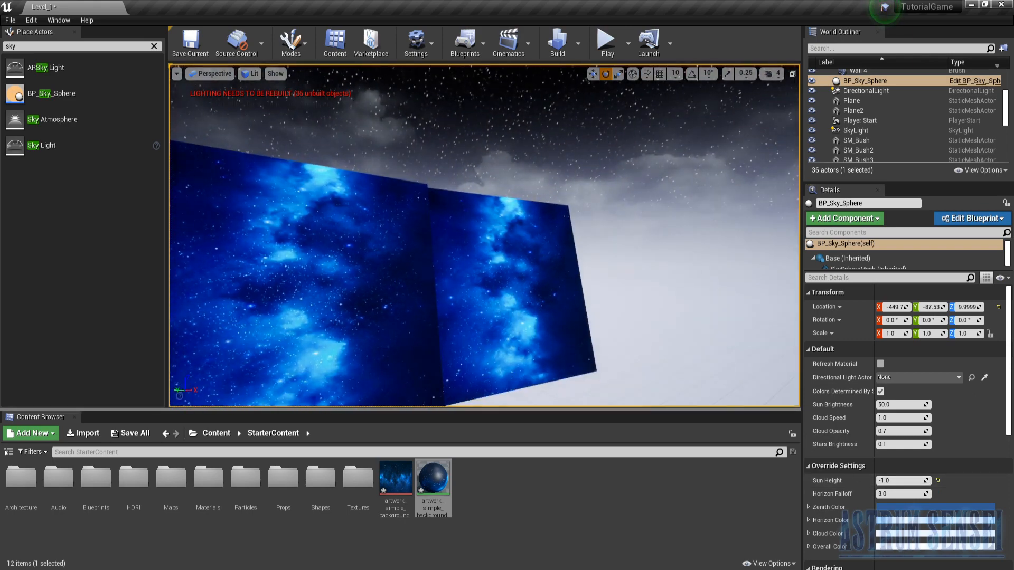
- Delete both star artwork planes outside the windows
click(530, 298)
ctrl+click(324, 295)
key(Delete)
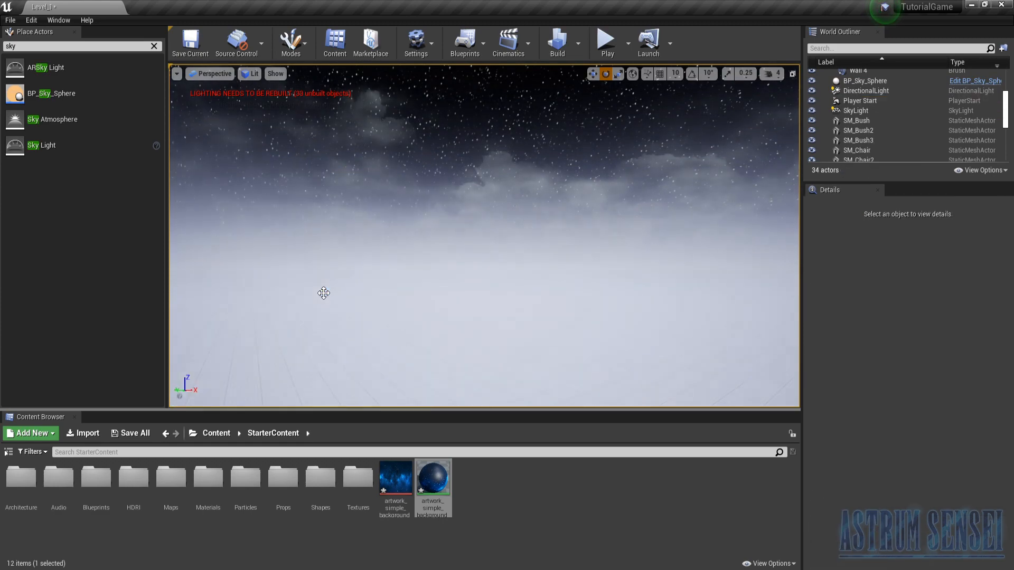
- Set the BP_Sky_Sphere's Sun Height to 1.0
mouse_move(736, 199)
right_down()
mouse_move(776, 174)
mouse_move(742, 173)
mouse_move(746, 182)
right_up()
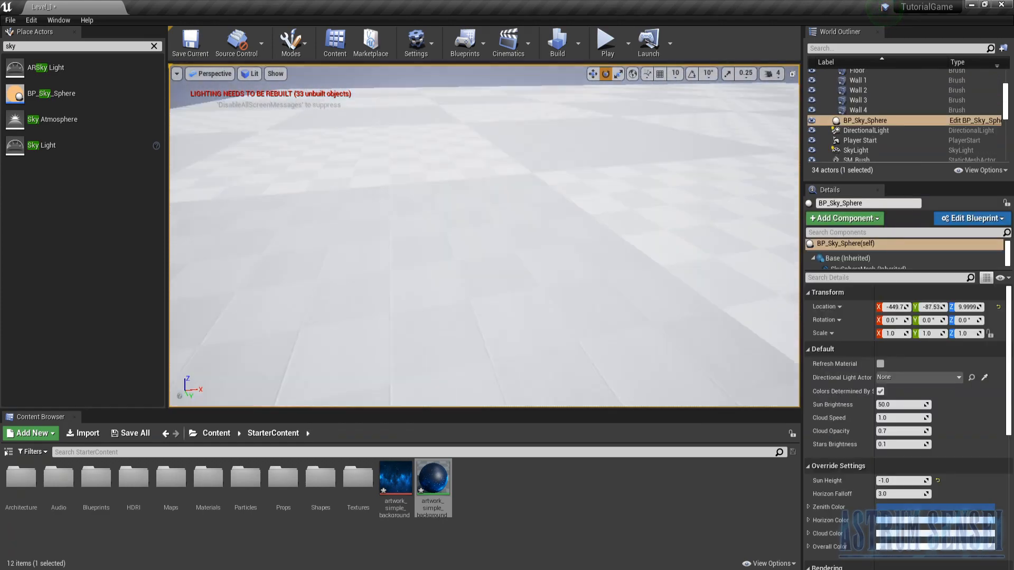
mouse_move(563, 252)
right_down()
mouse_move(475, 227)
mouse_move(434, 230)
mouse_move(563, 252)
right_up()
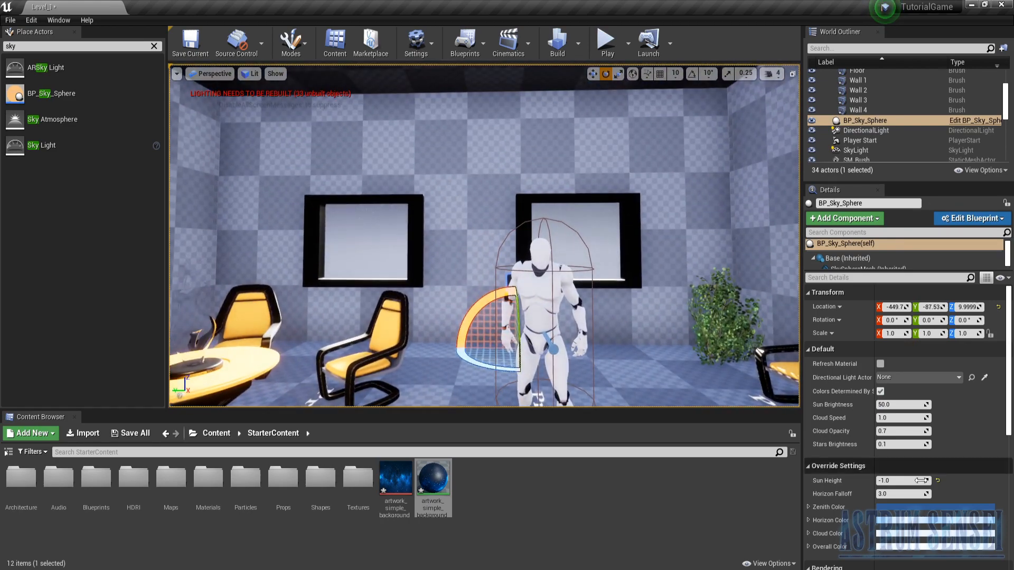
drag(901, 480, 919, 481)
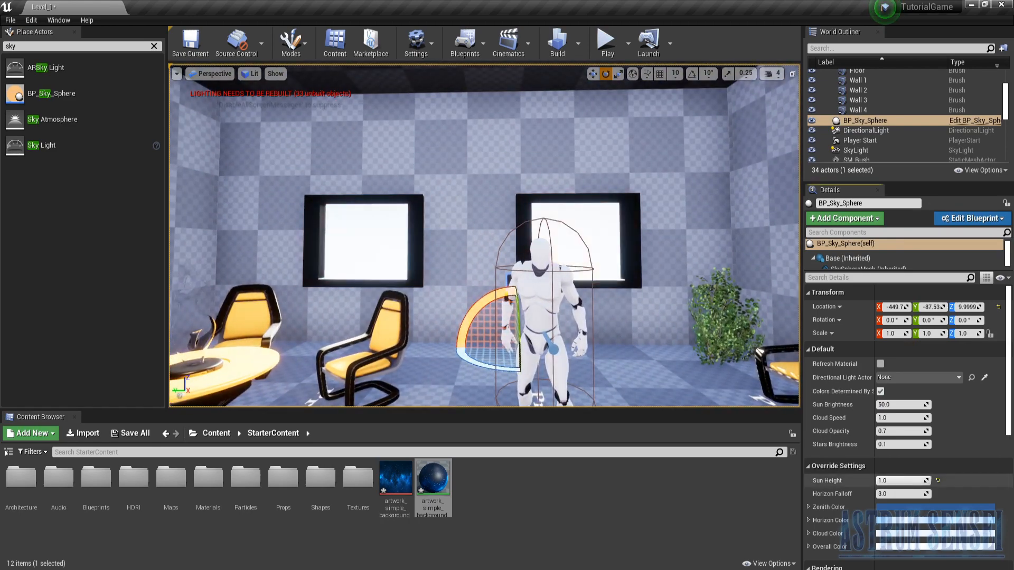
right_drag(563, 252, 502, 238)
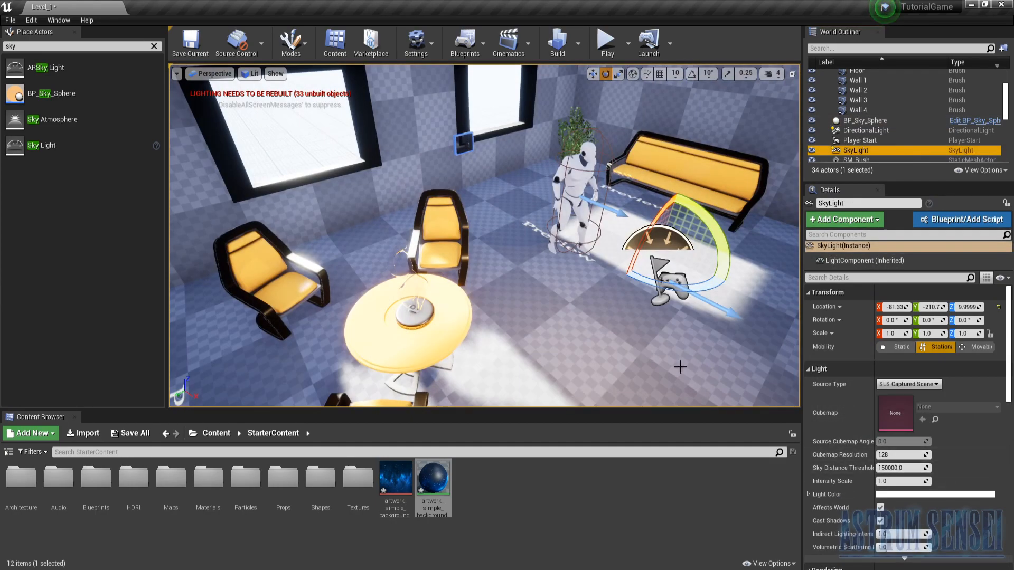
- Build only the level's lighting and inspect the lit room around the ceiling lamp and windows
right_drag(681, 367, 674, 293)
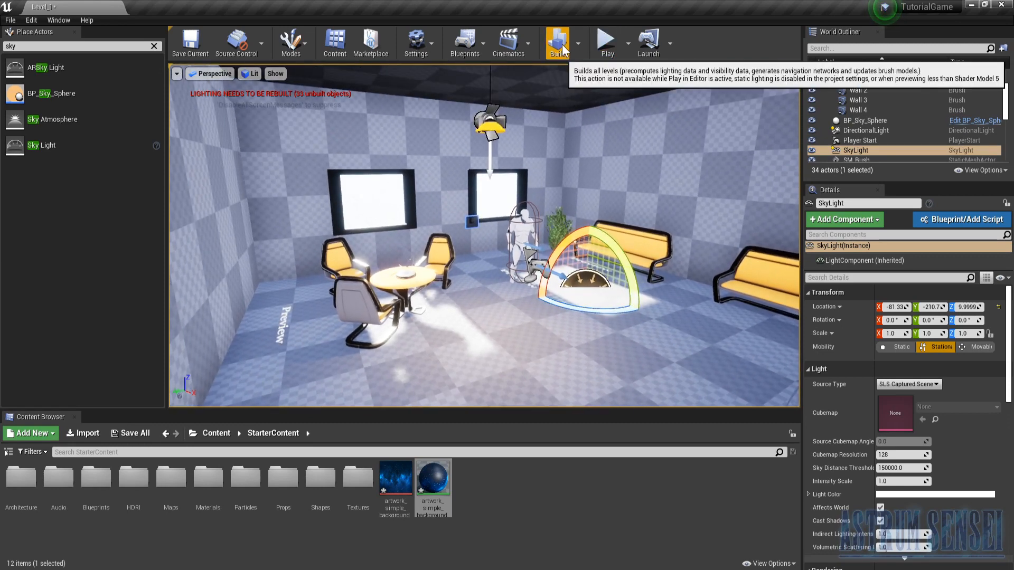
click(578, 45)
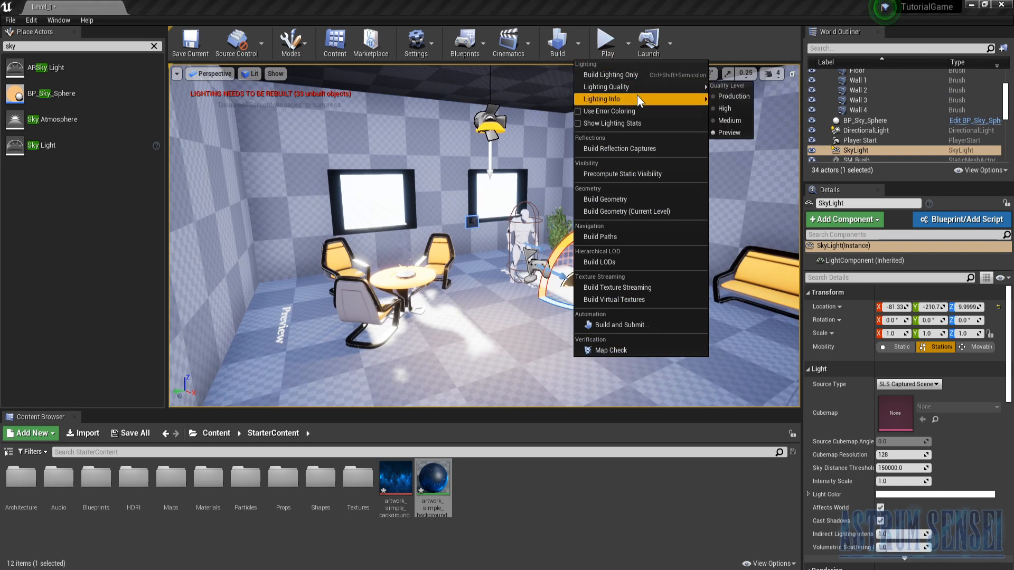
click(641, 75)
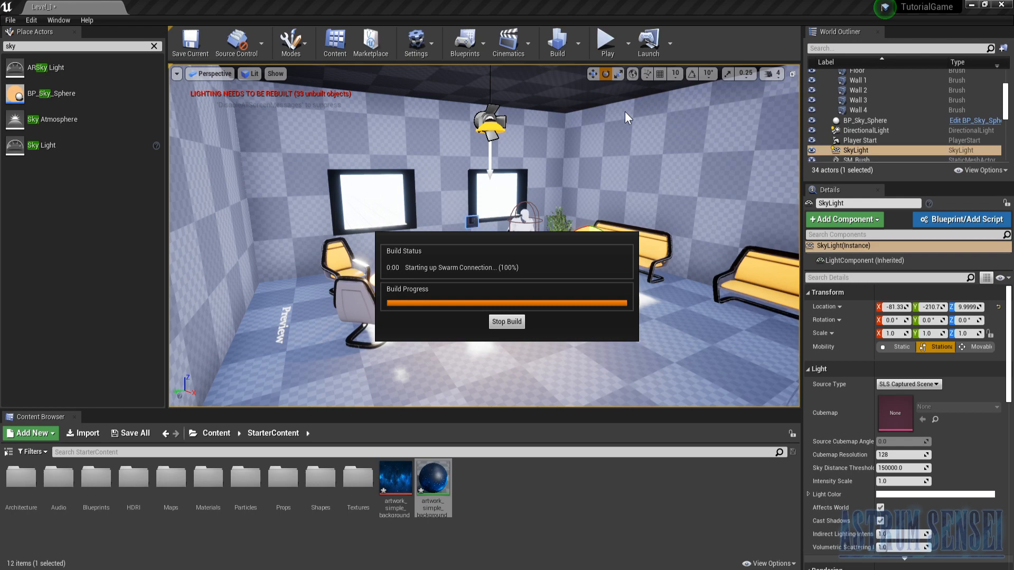
right_drag(625, 112, 571, 57)
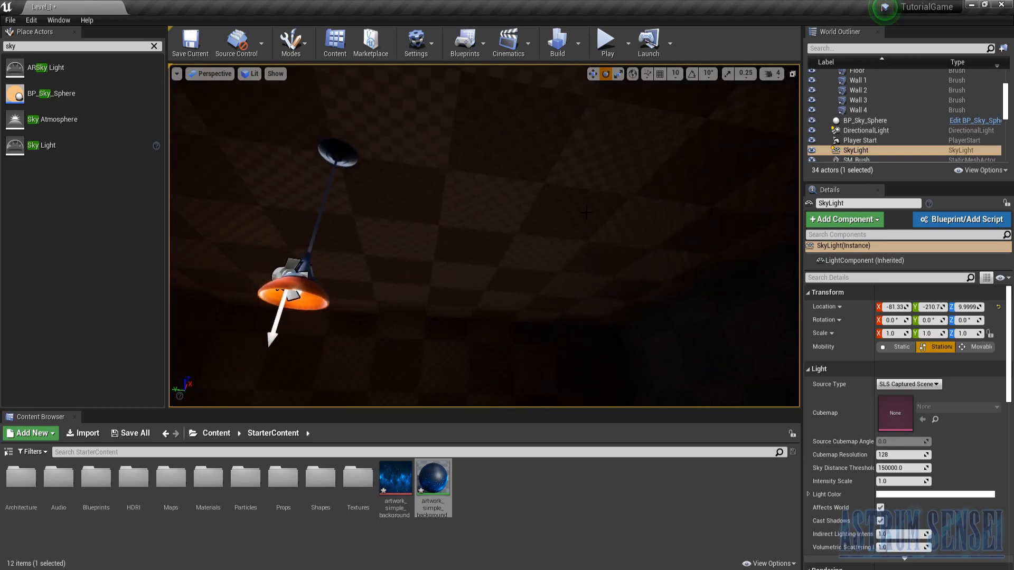
right_drag(580, 165, 634, 222)
click(852, 139)
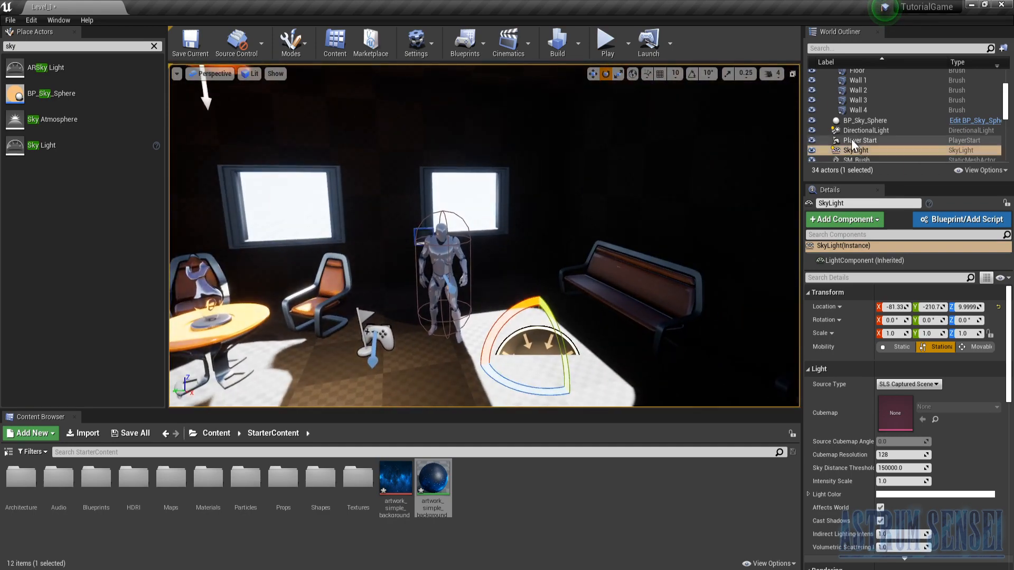
- Try raising the SkyLight's Intensity Scale to about 144.7
click(851, 153)
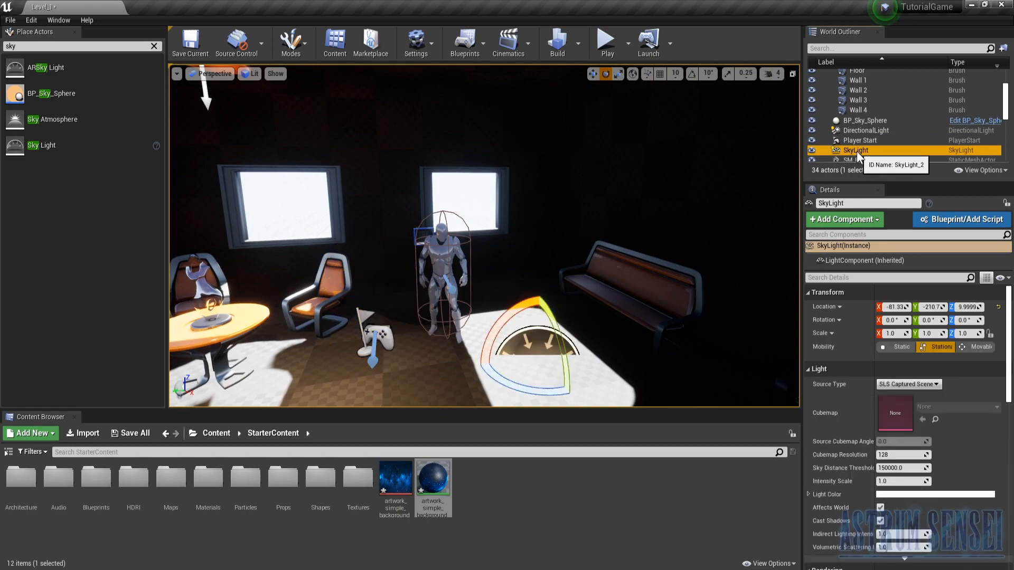
drag(898, 482, 975, 481)
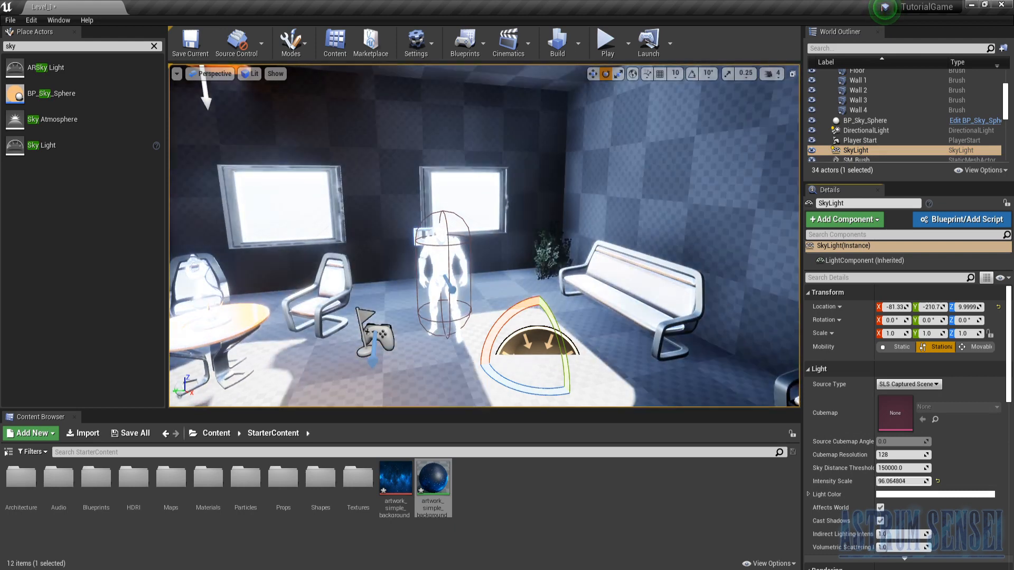
key(ctrl+z)
key(ctrl+y)
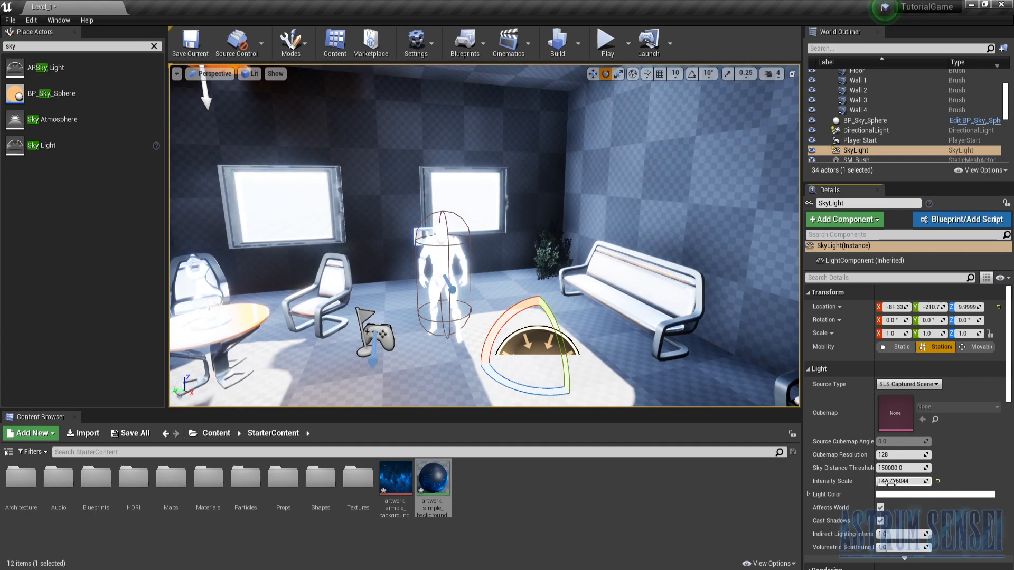
- Play the level and walk the character through the room to examine the sky lighting on the statues, walls and furniture
click(606, 42)
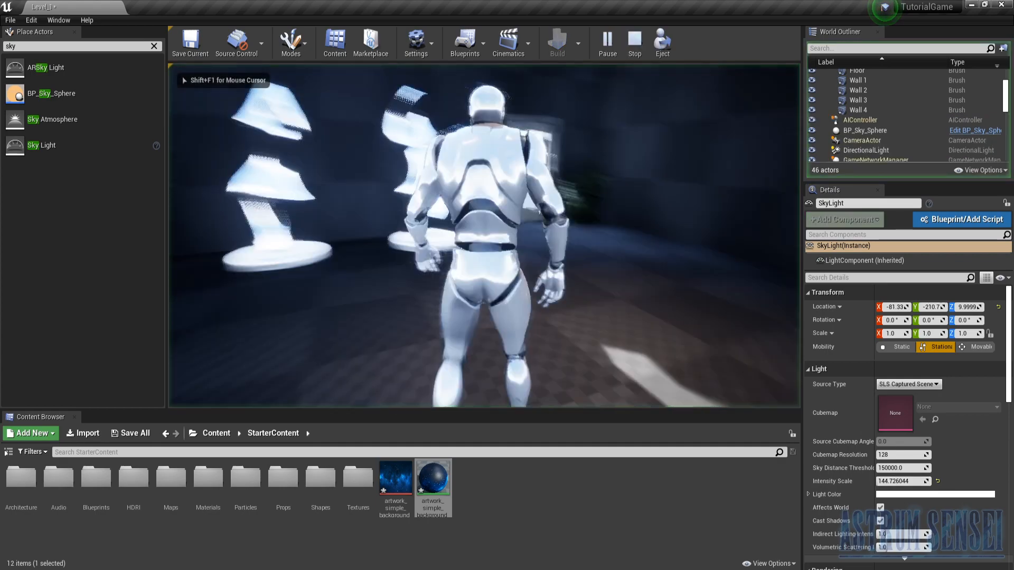
key(w)
key(w)
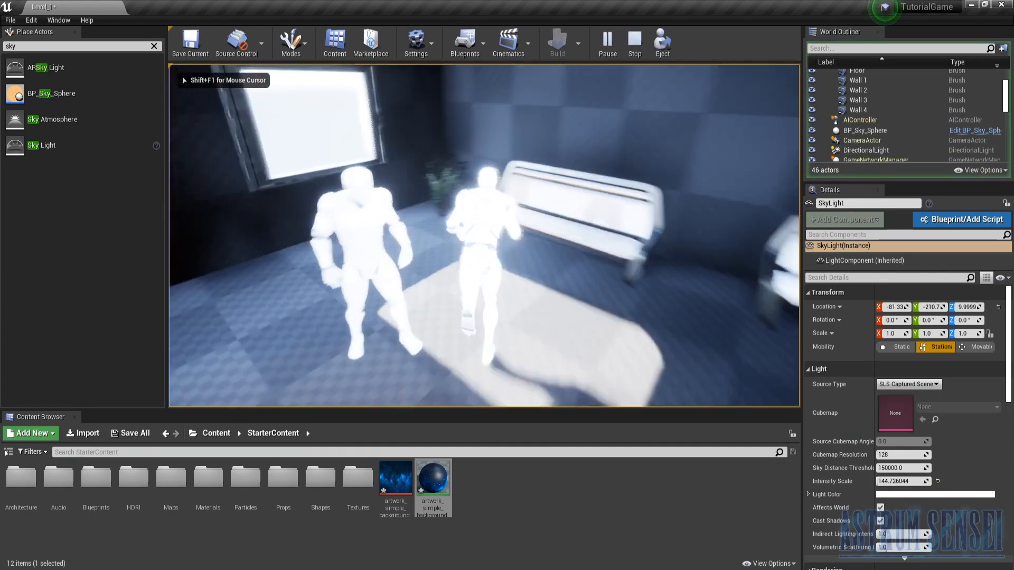
key(Escape)
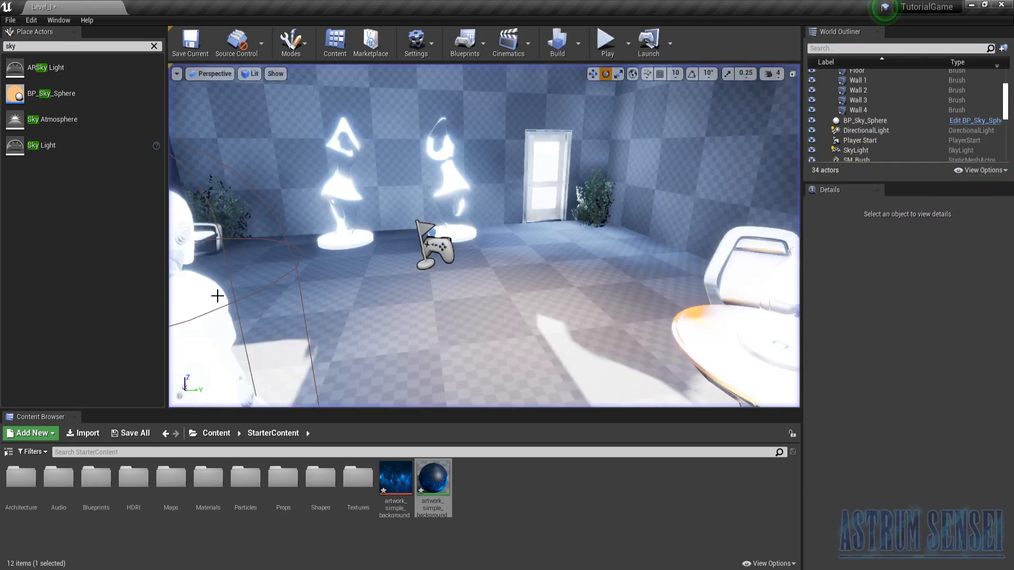
- Undo the last SkyLight intensity change and view the room around the windows and ceiling lamp
key(ctrl+z)
right_drag(484, 235, 311, 235)
key(d)
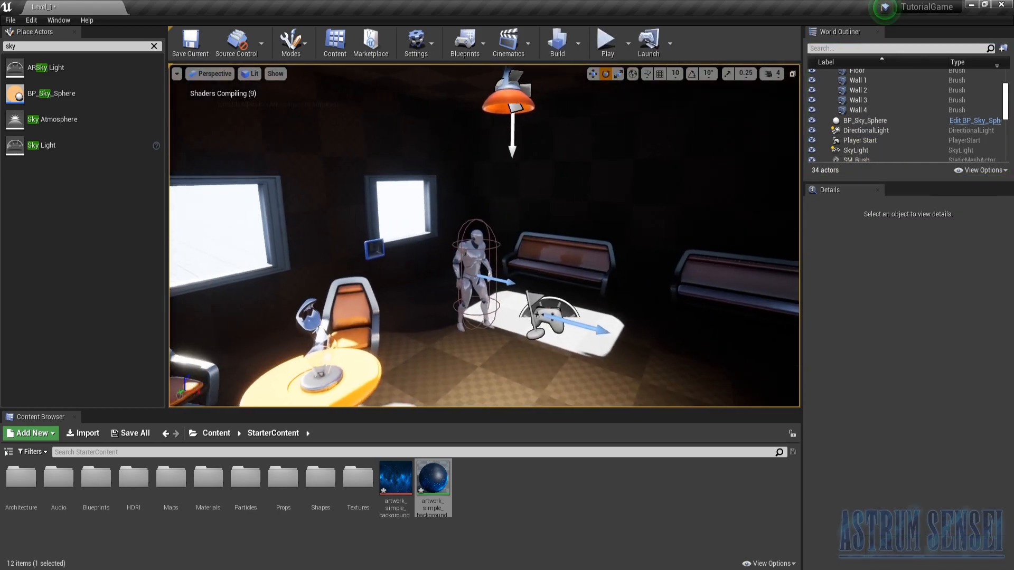